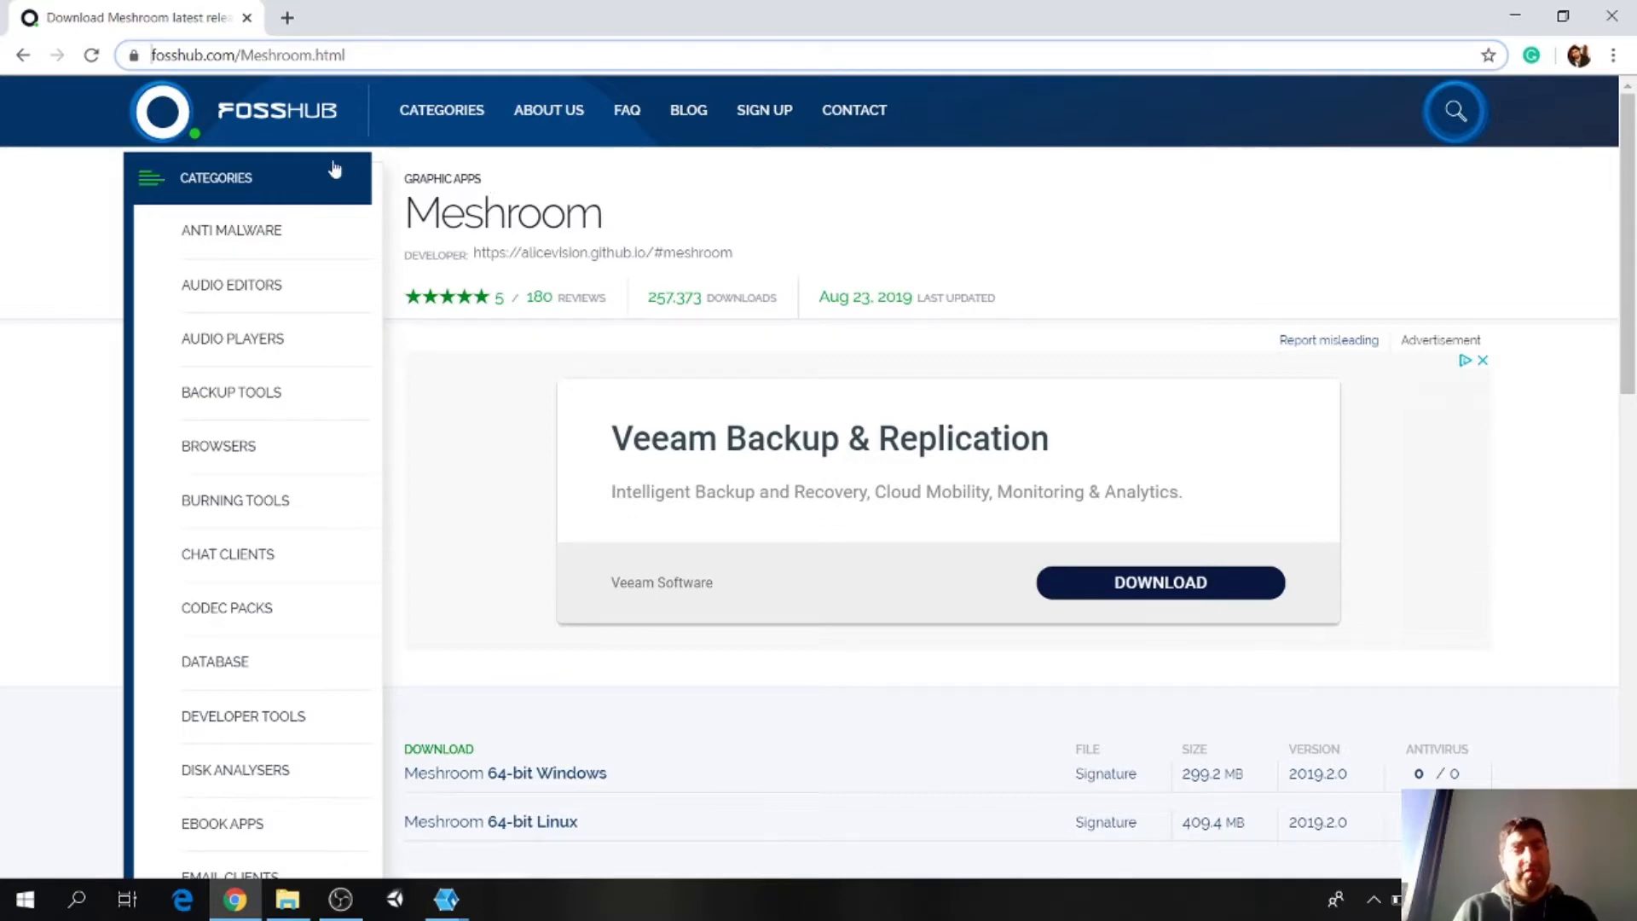
# Step: Look over the Meshroom page on FossHub down to the 64-bit Windows and Linux downloads
pyautogui.scroll(-3, 530, 180)
pyautogui.scroll(3, 526, 173)
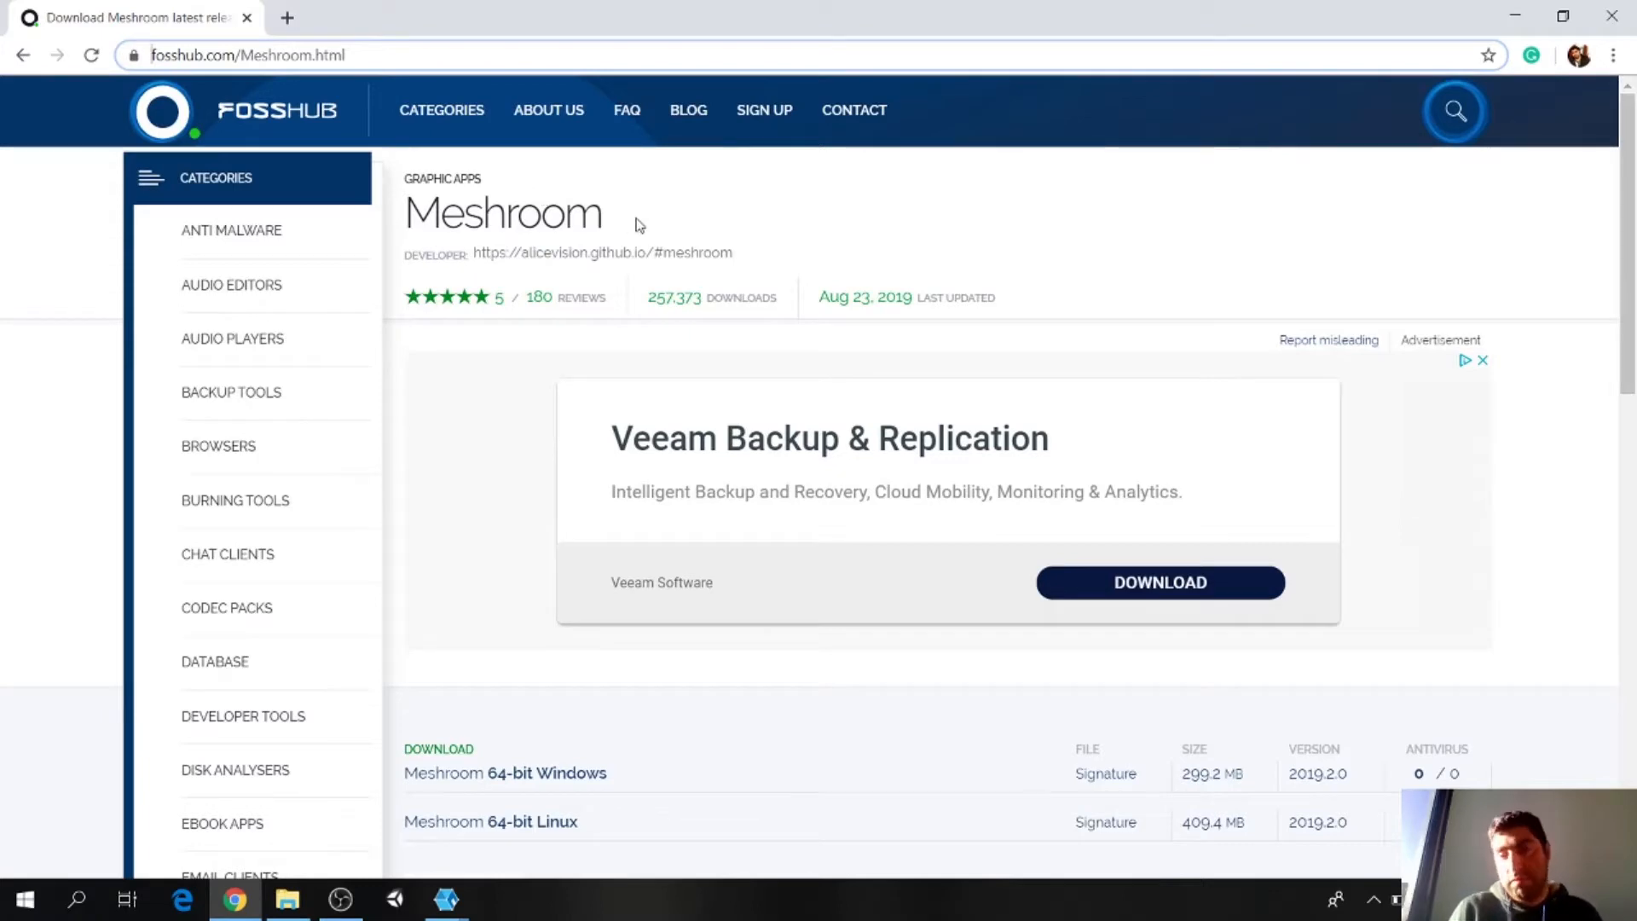
pyautogui.scroll(-5, 628, 230)
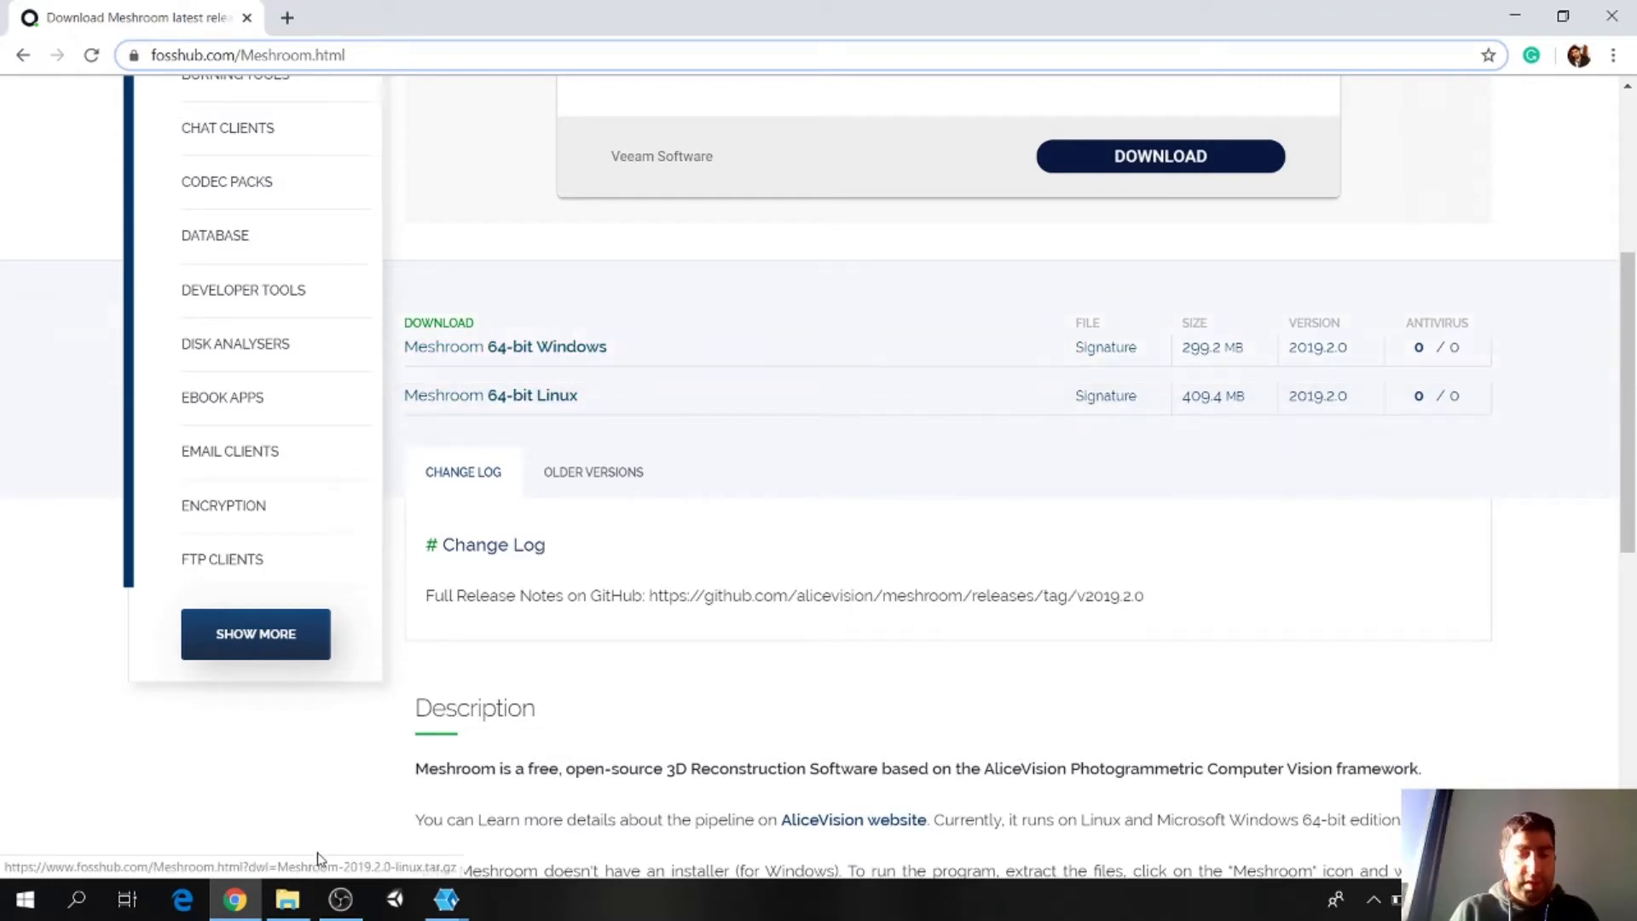
# Step: View the extracted Meshroom-2019.2.0 folder in File Explorer and switch to the untitled Meshroom project
pyautogui.click(288, 899)
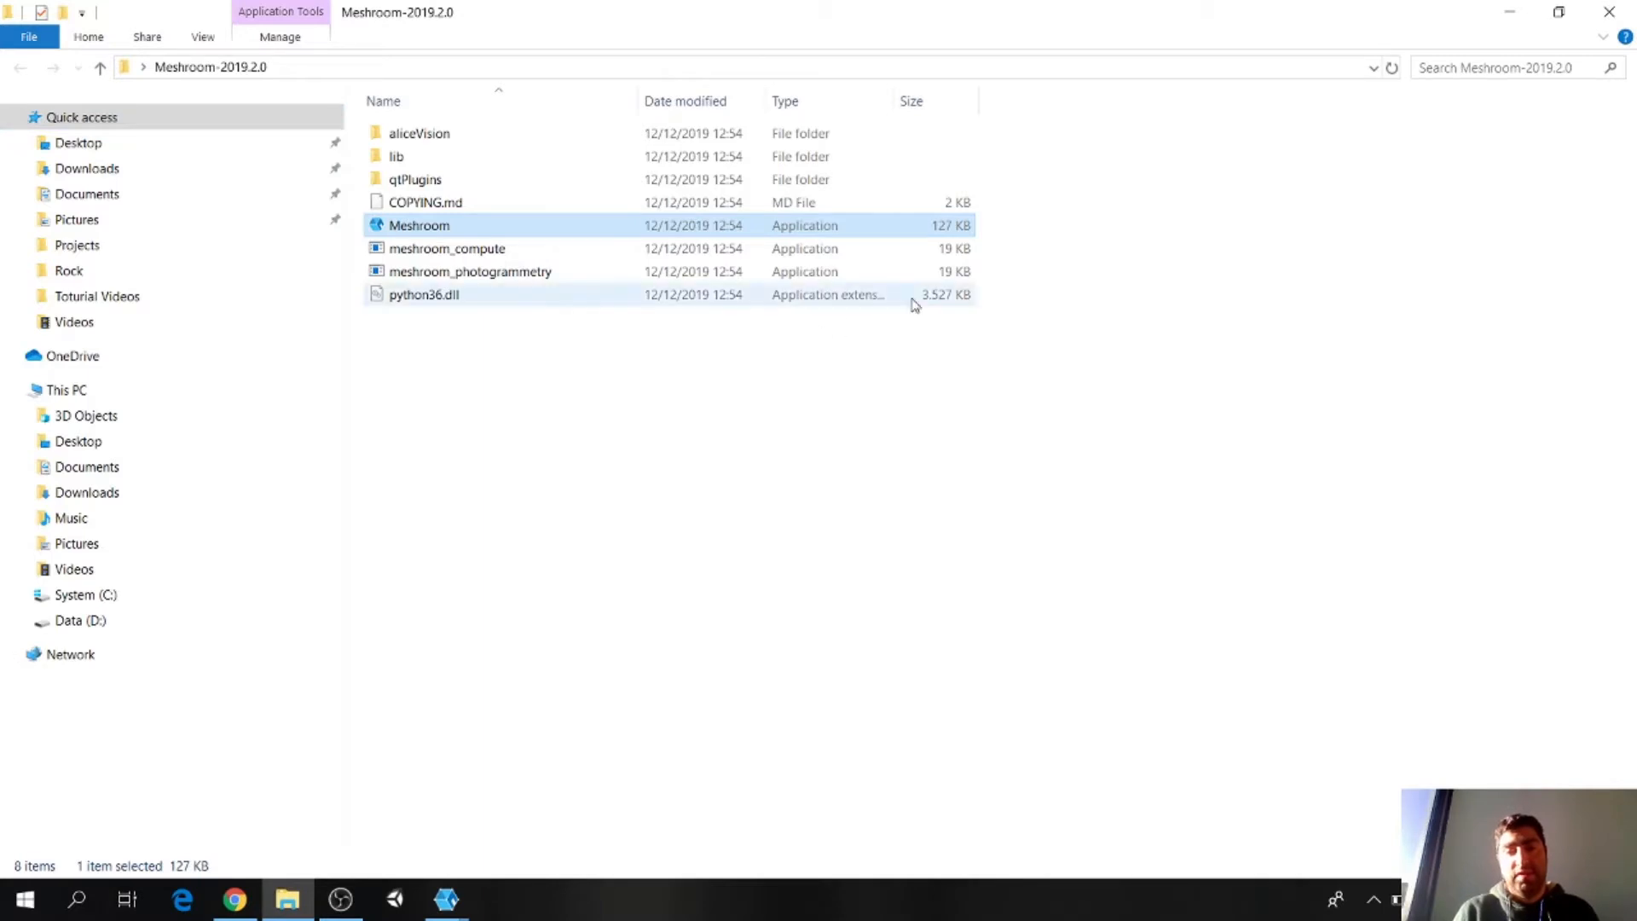
pyautogui.click(553, 346)
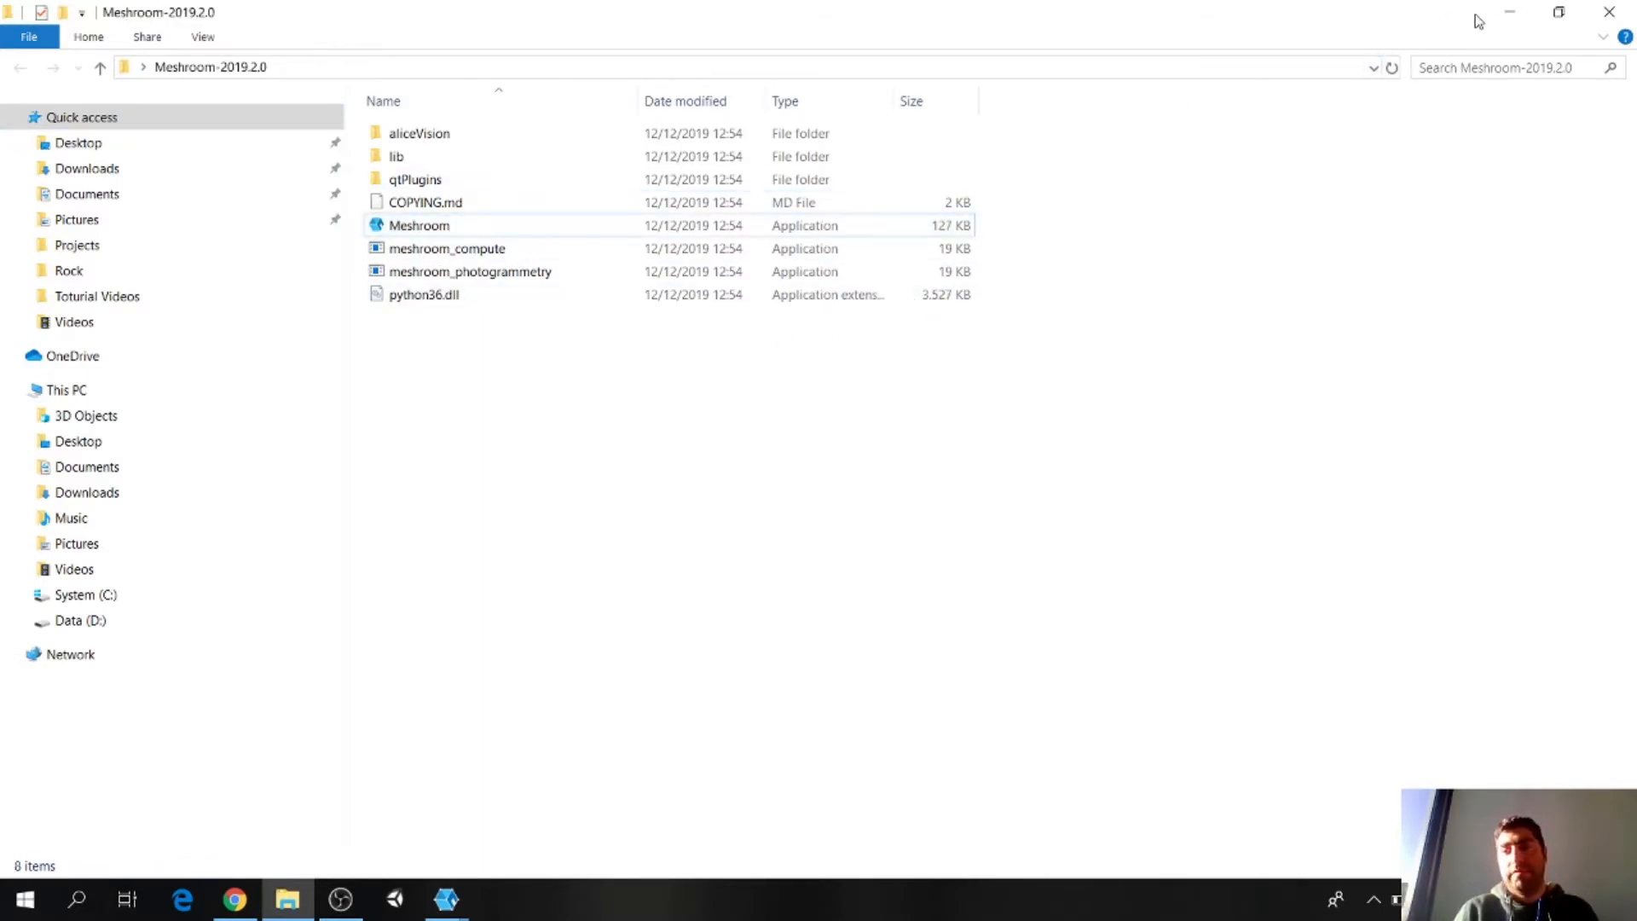
pyautogui.click(1511, 14)
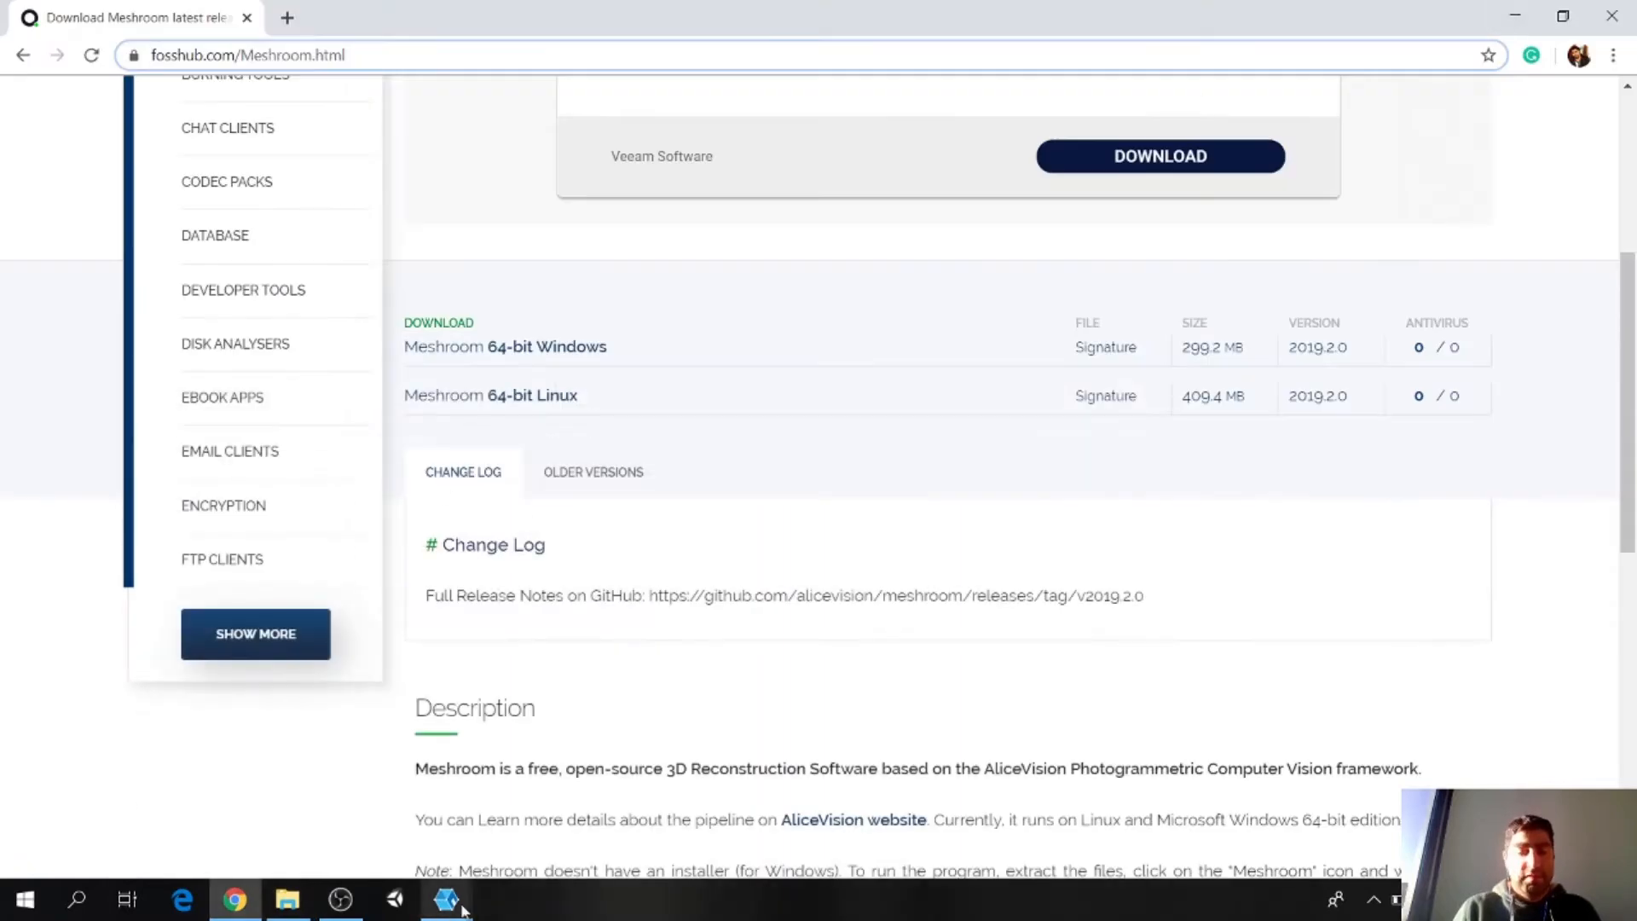
pyautogui.moveTo(446, 898)
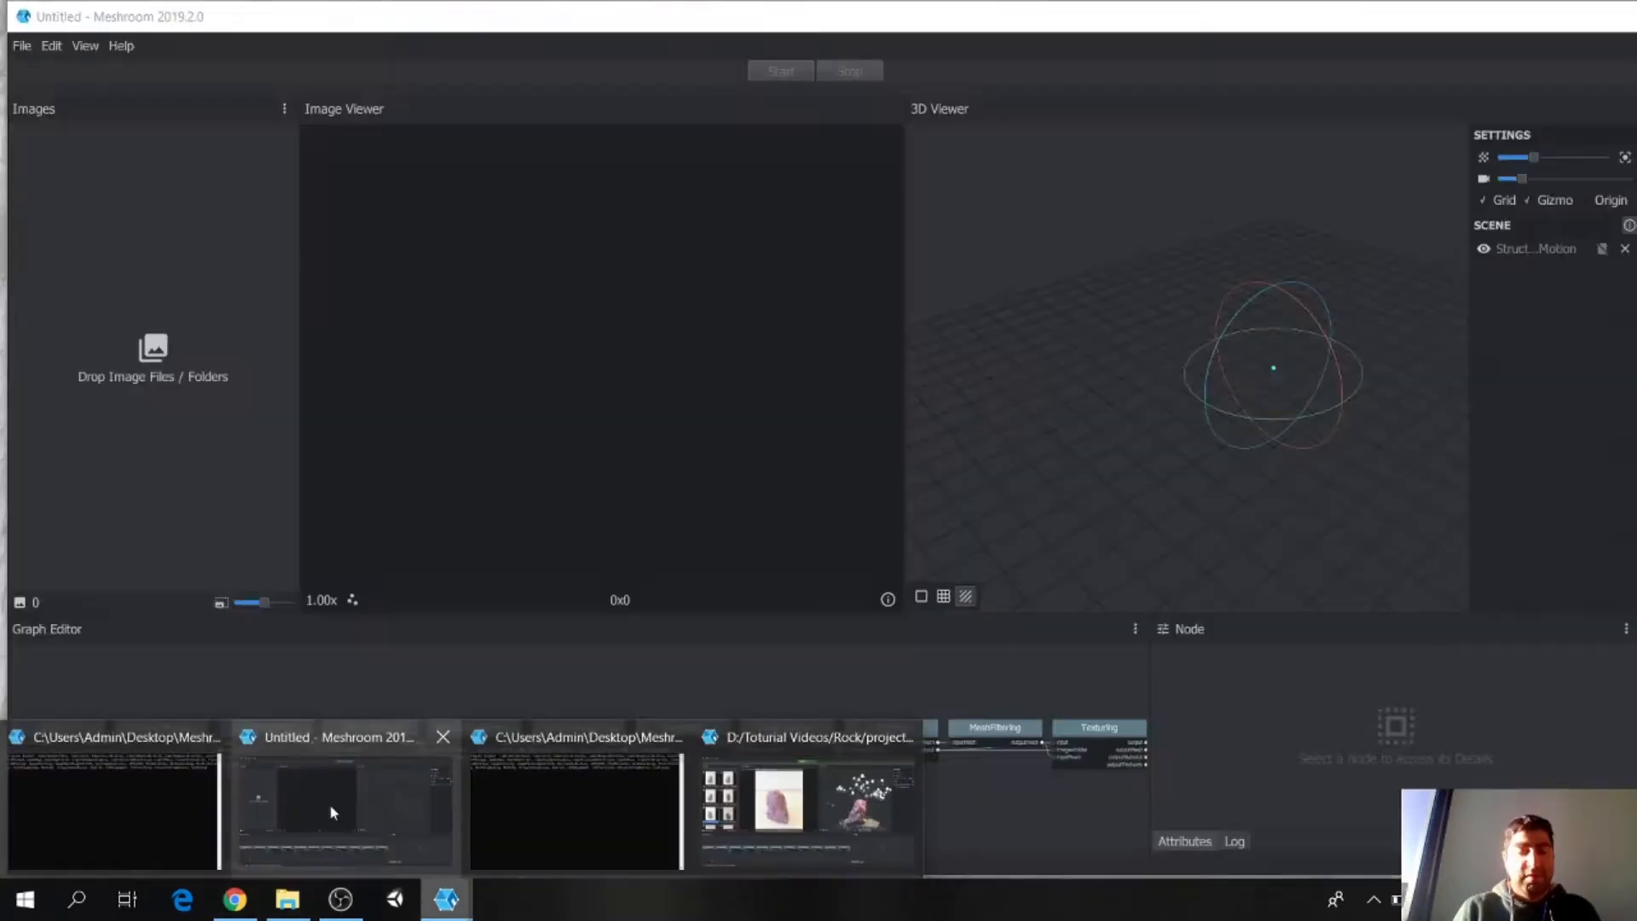
pyautogui.click(332, 813)
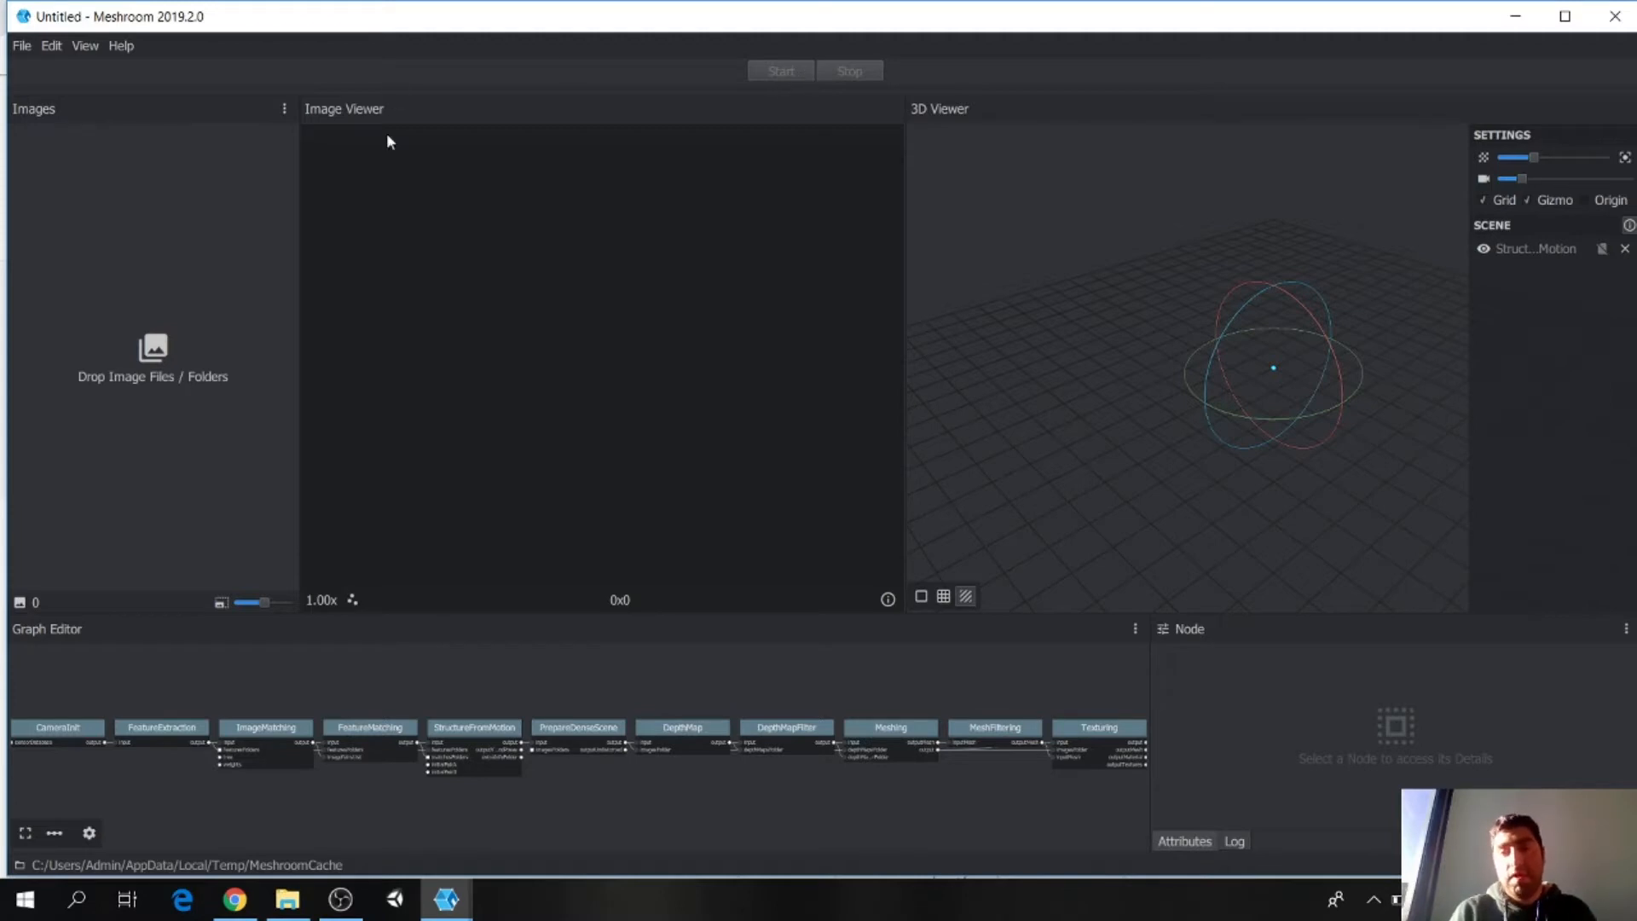
pyautogui.click(26, 47)
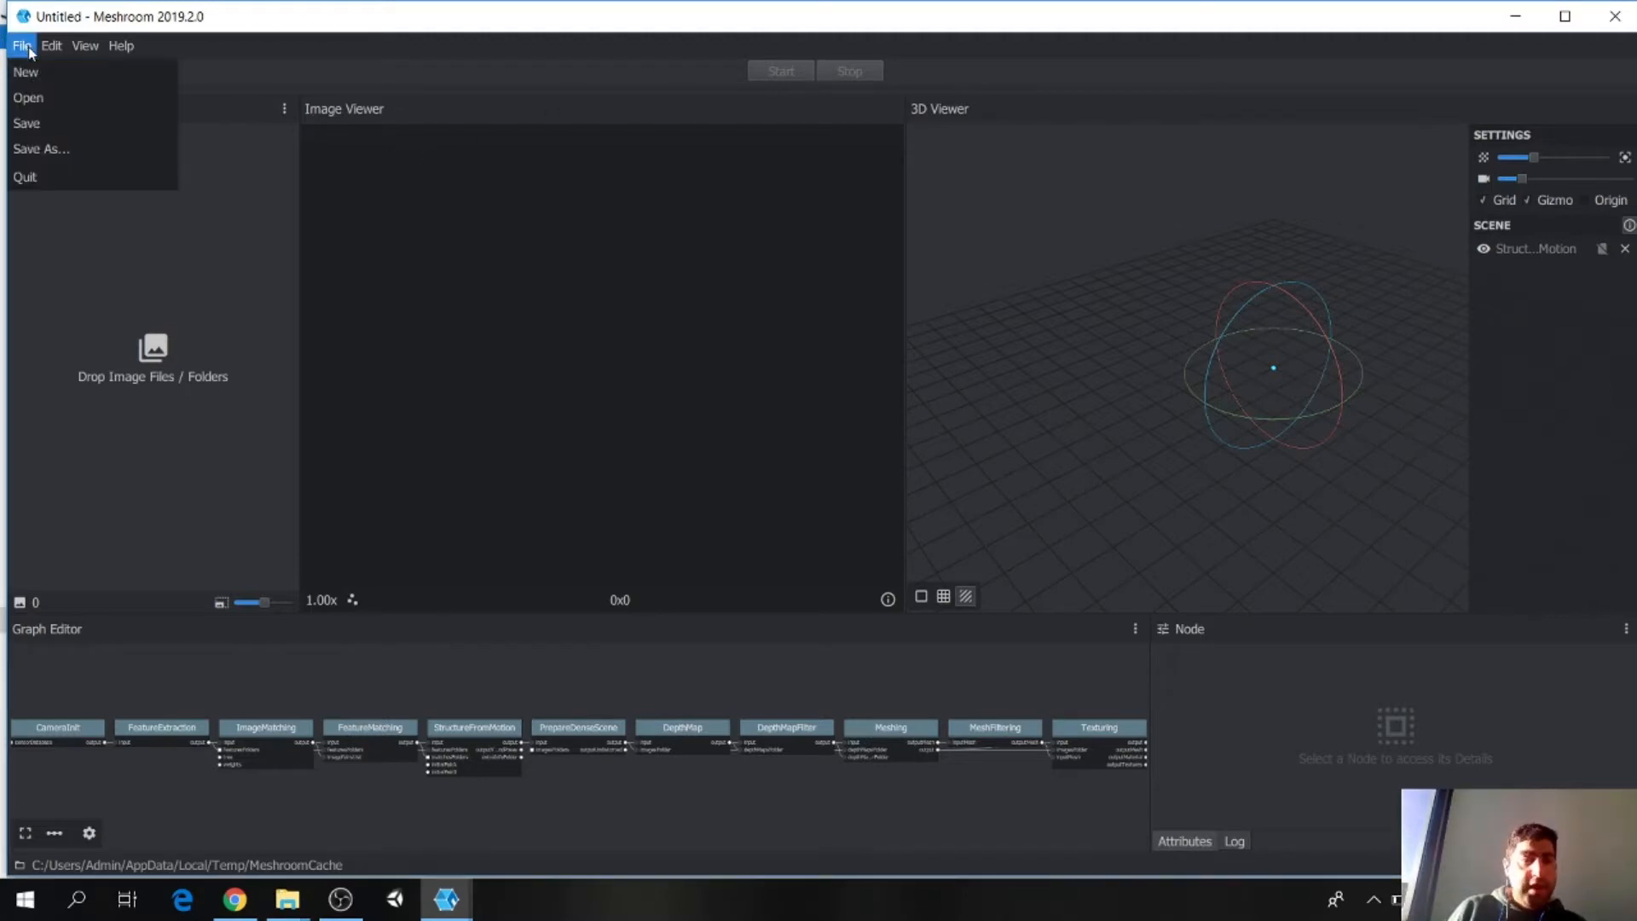
pyautogui.click(34, 148)
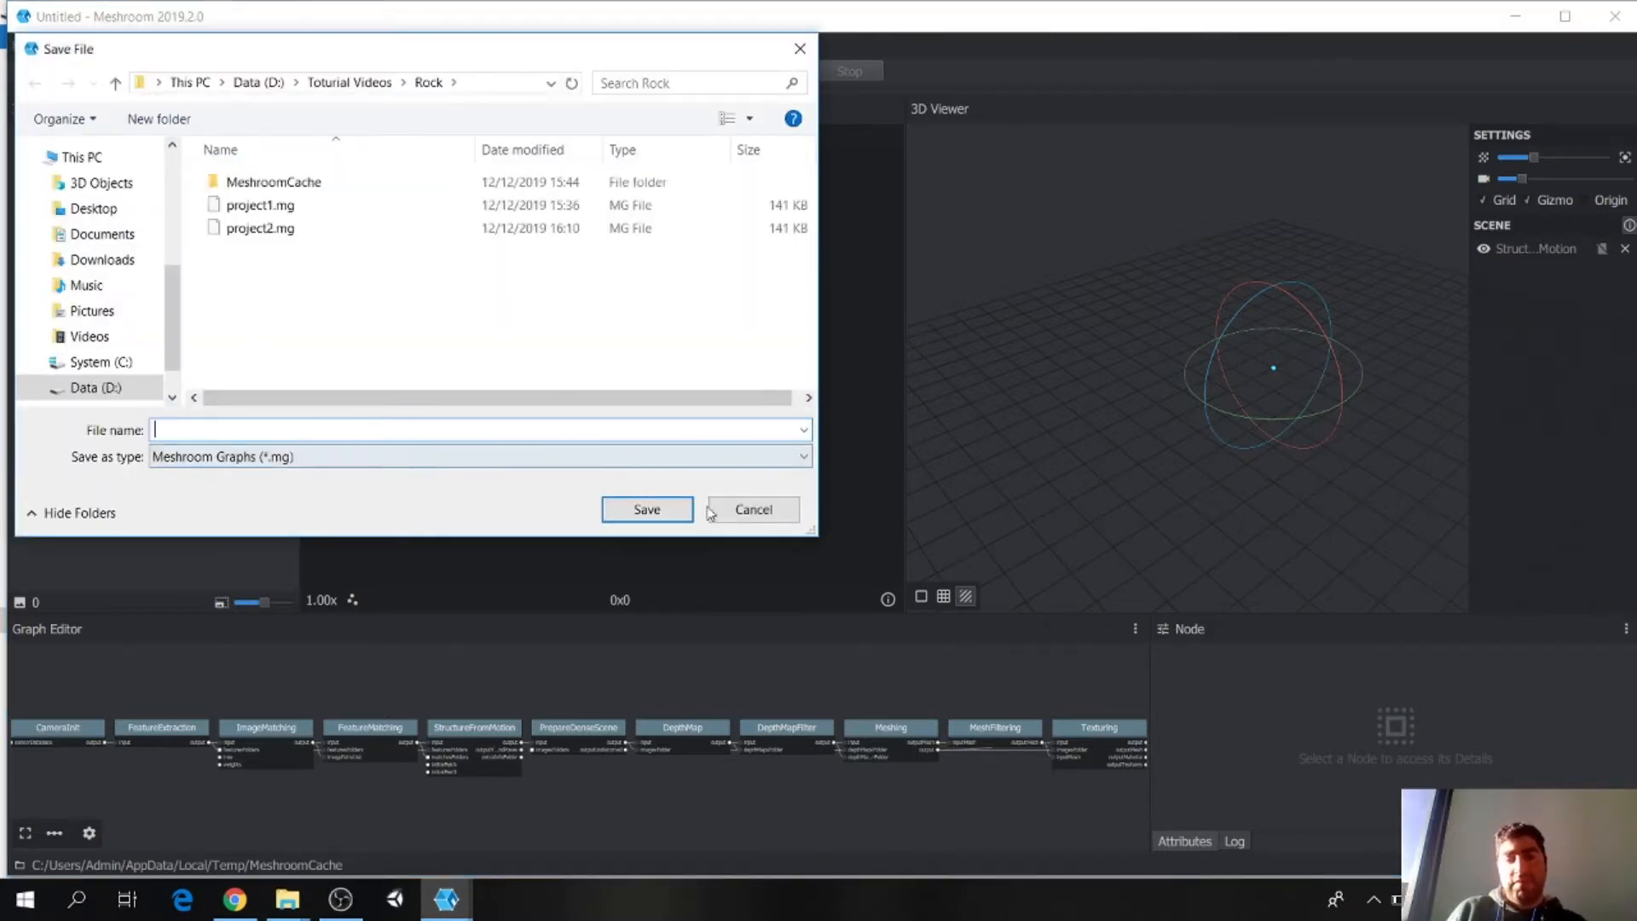
pyautogui.click(754, 509)
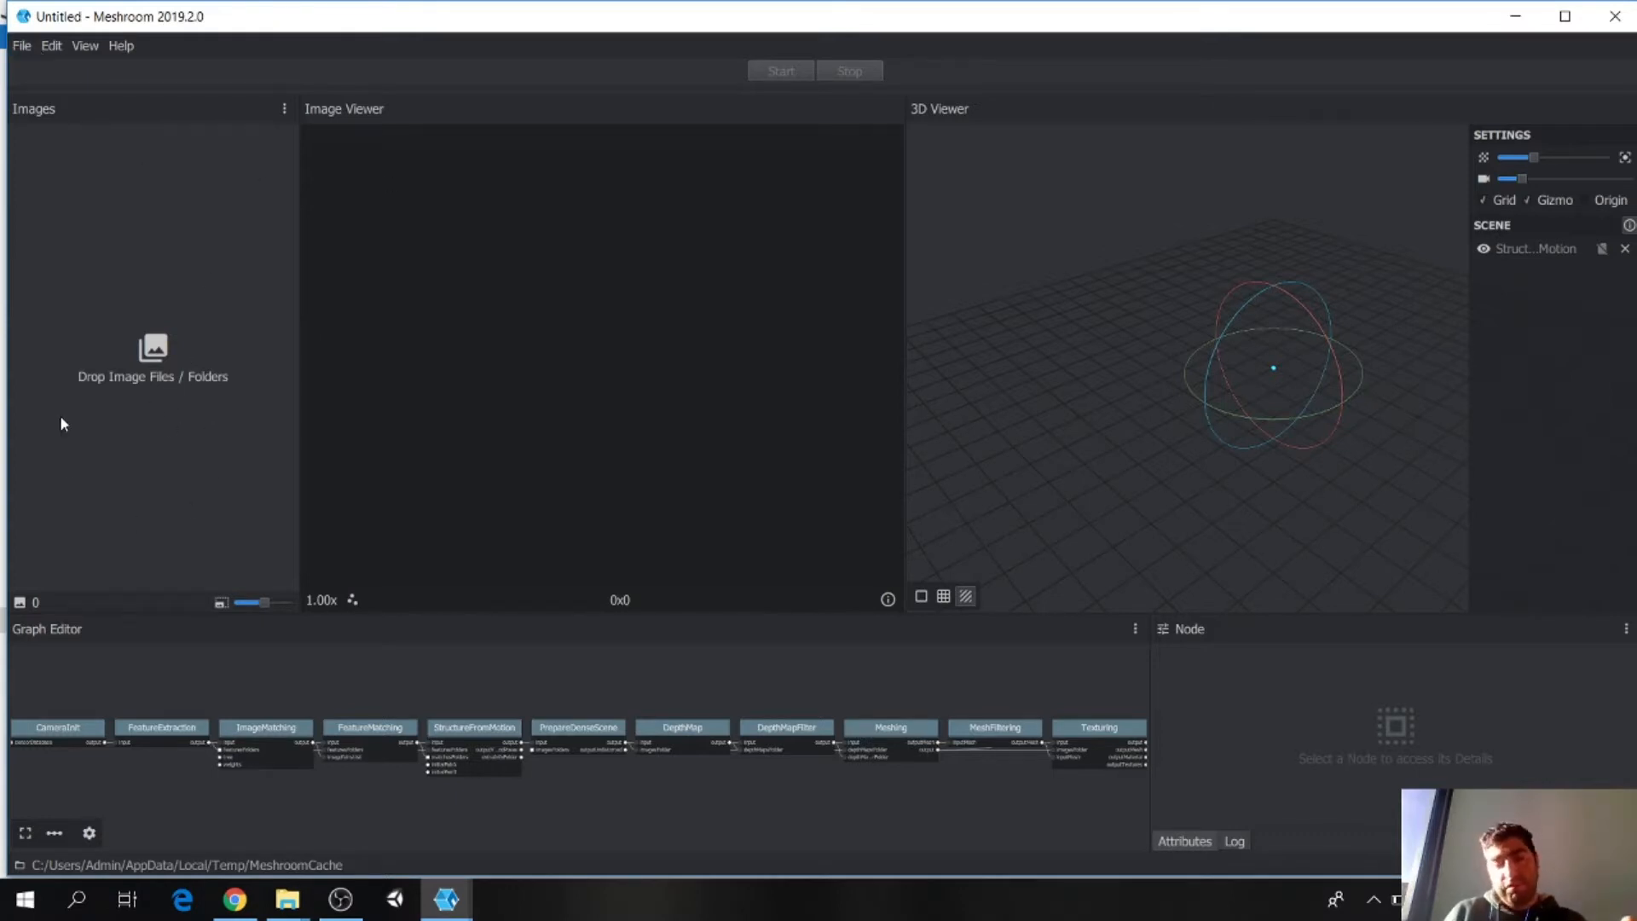
pyautogui.click(21, 50)
pyautogui.click(570, 155)
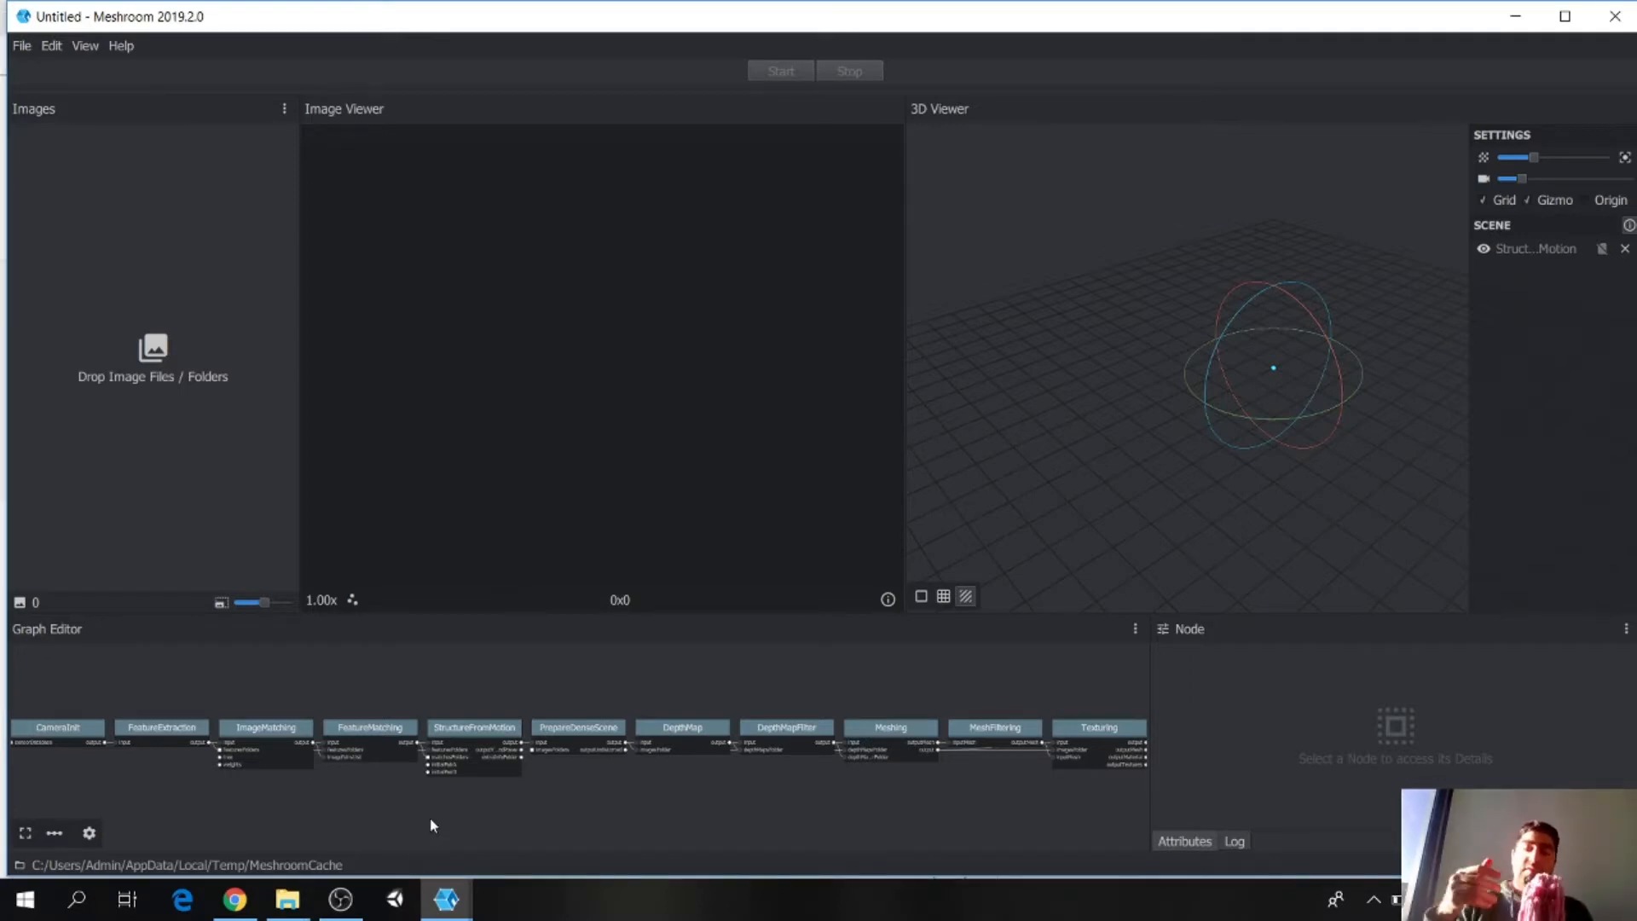
# Step: Switch to the Meshroom window with project1.mg and examine the rock's point cloud and camera positions
pyautogui.moveTo(446, 897)
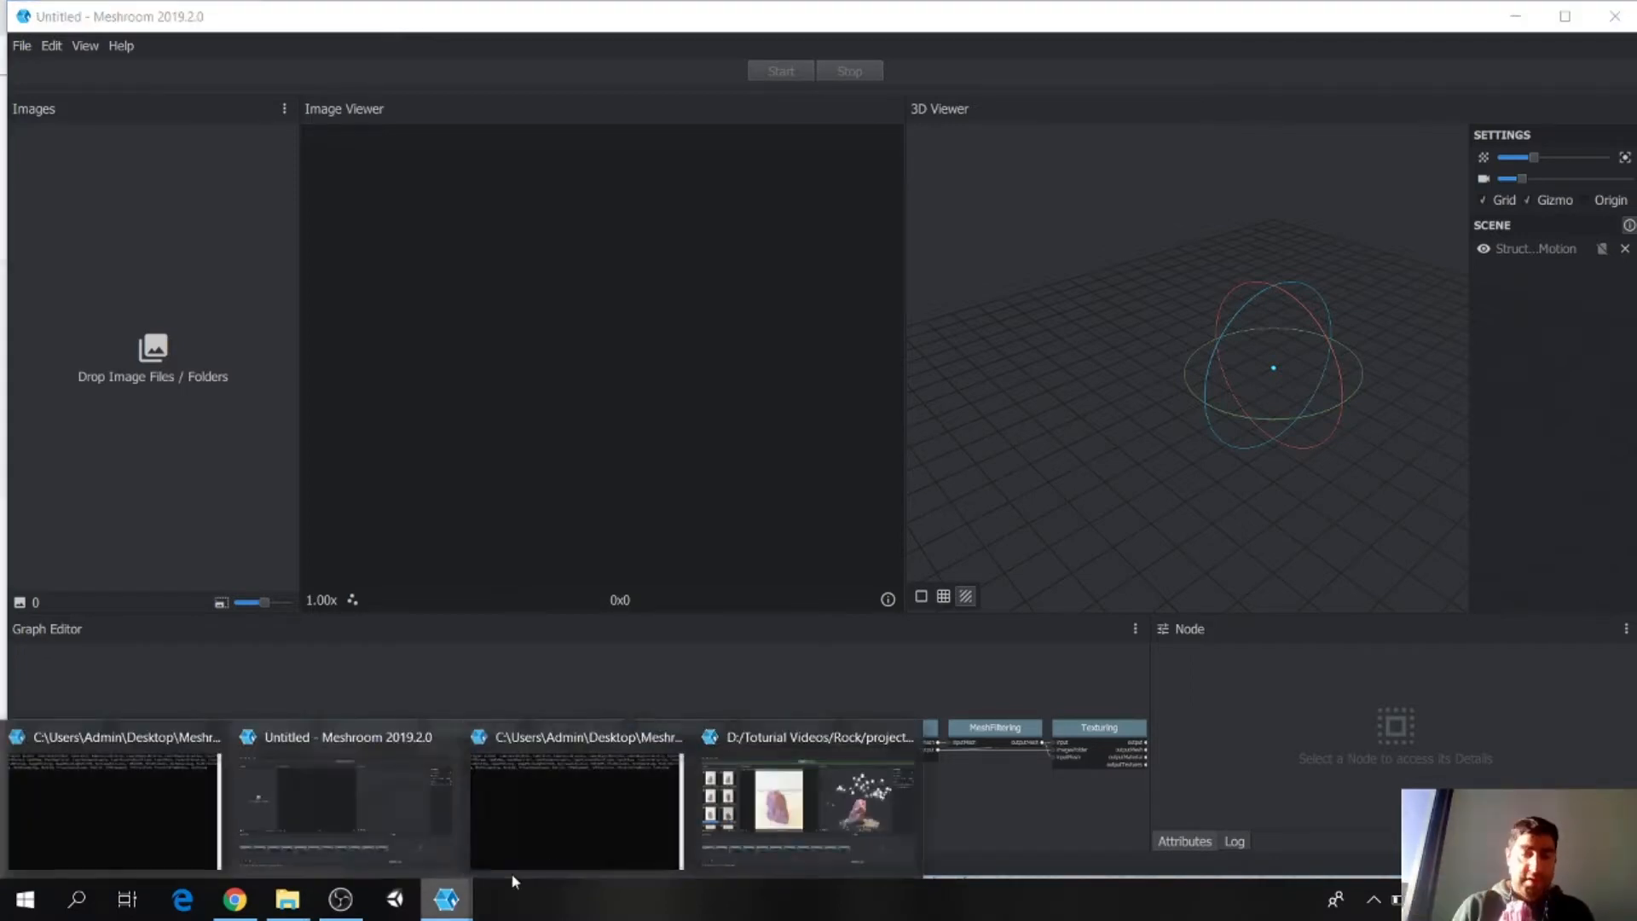
pyautogui.click(804, 802)
pyautogui.scroll(5, 151, 236)
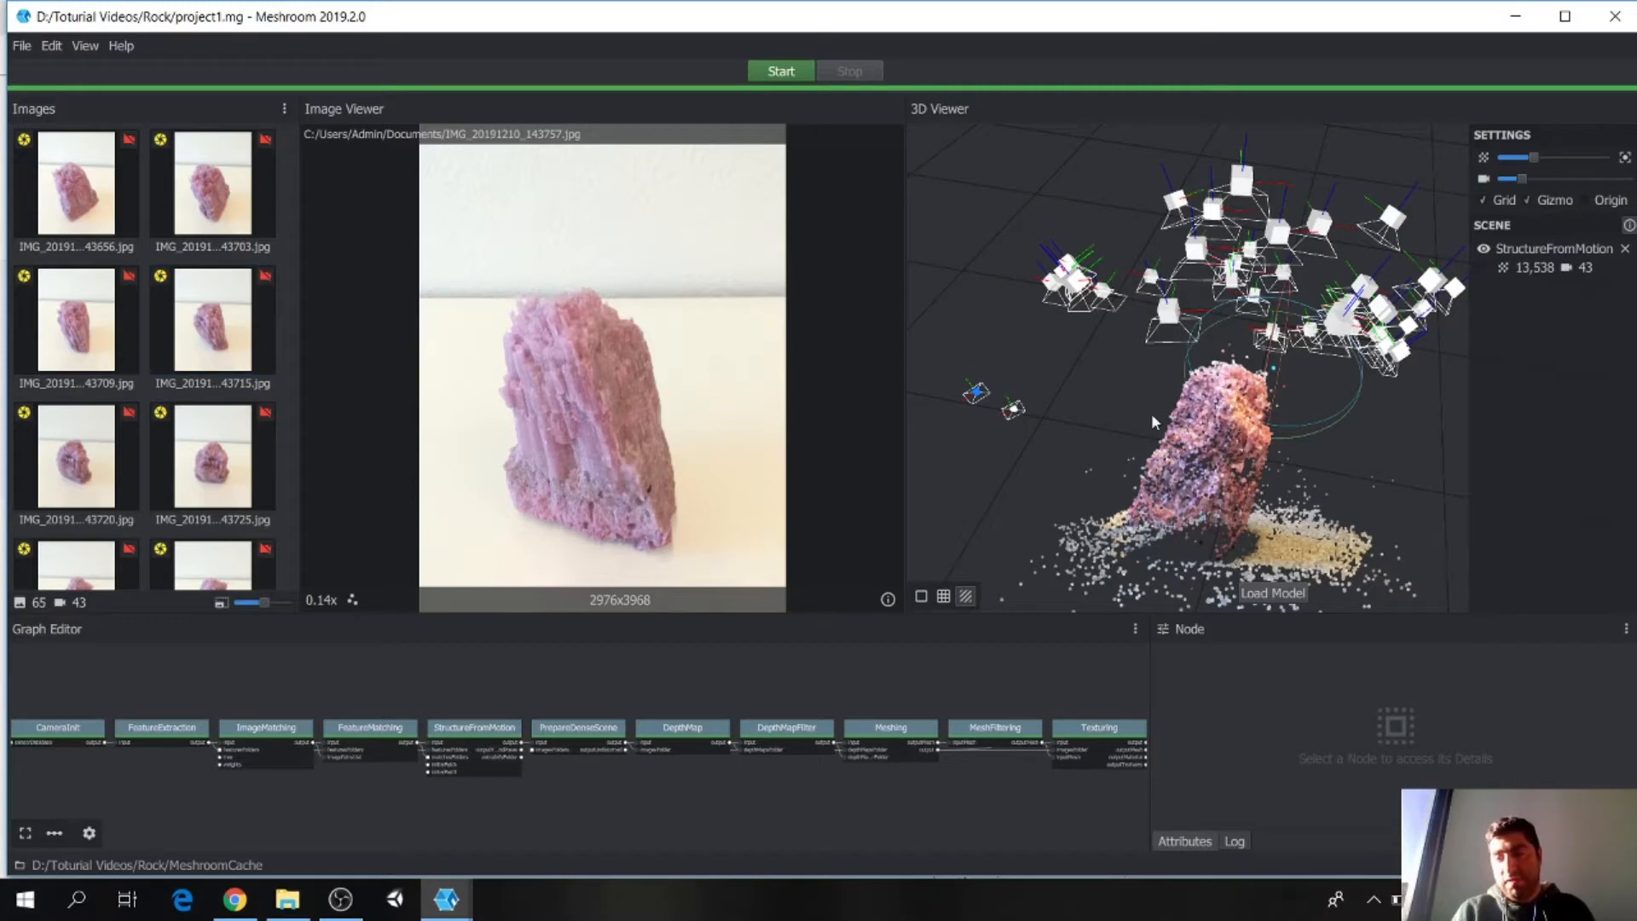
pyautogui.scroll(2, 1225, 486)
pyautogui.scroll(-2, 1223, 488)
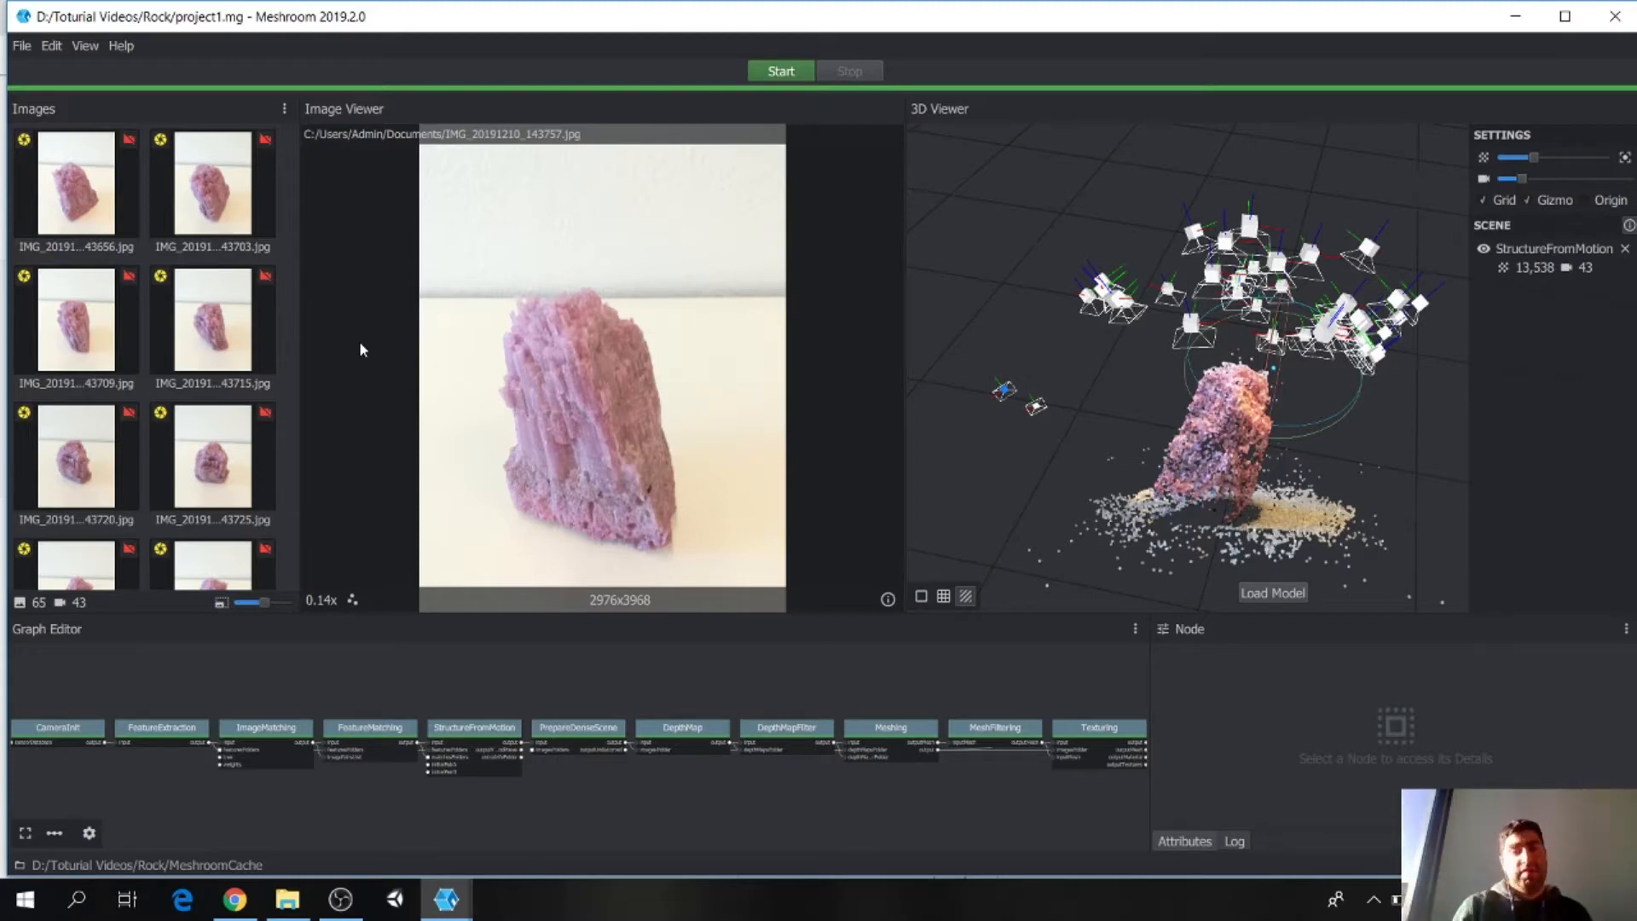
# Step: Browse the imported rock photos, viewing IMG_20191210_143741.jpg and IMG_20191210_143757.jpg and their matching cameras in the 3D scene
pyautogui.scroll(-1, 109, 210)
pyautogui.scroll(-9, 109, 214)
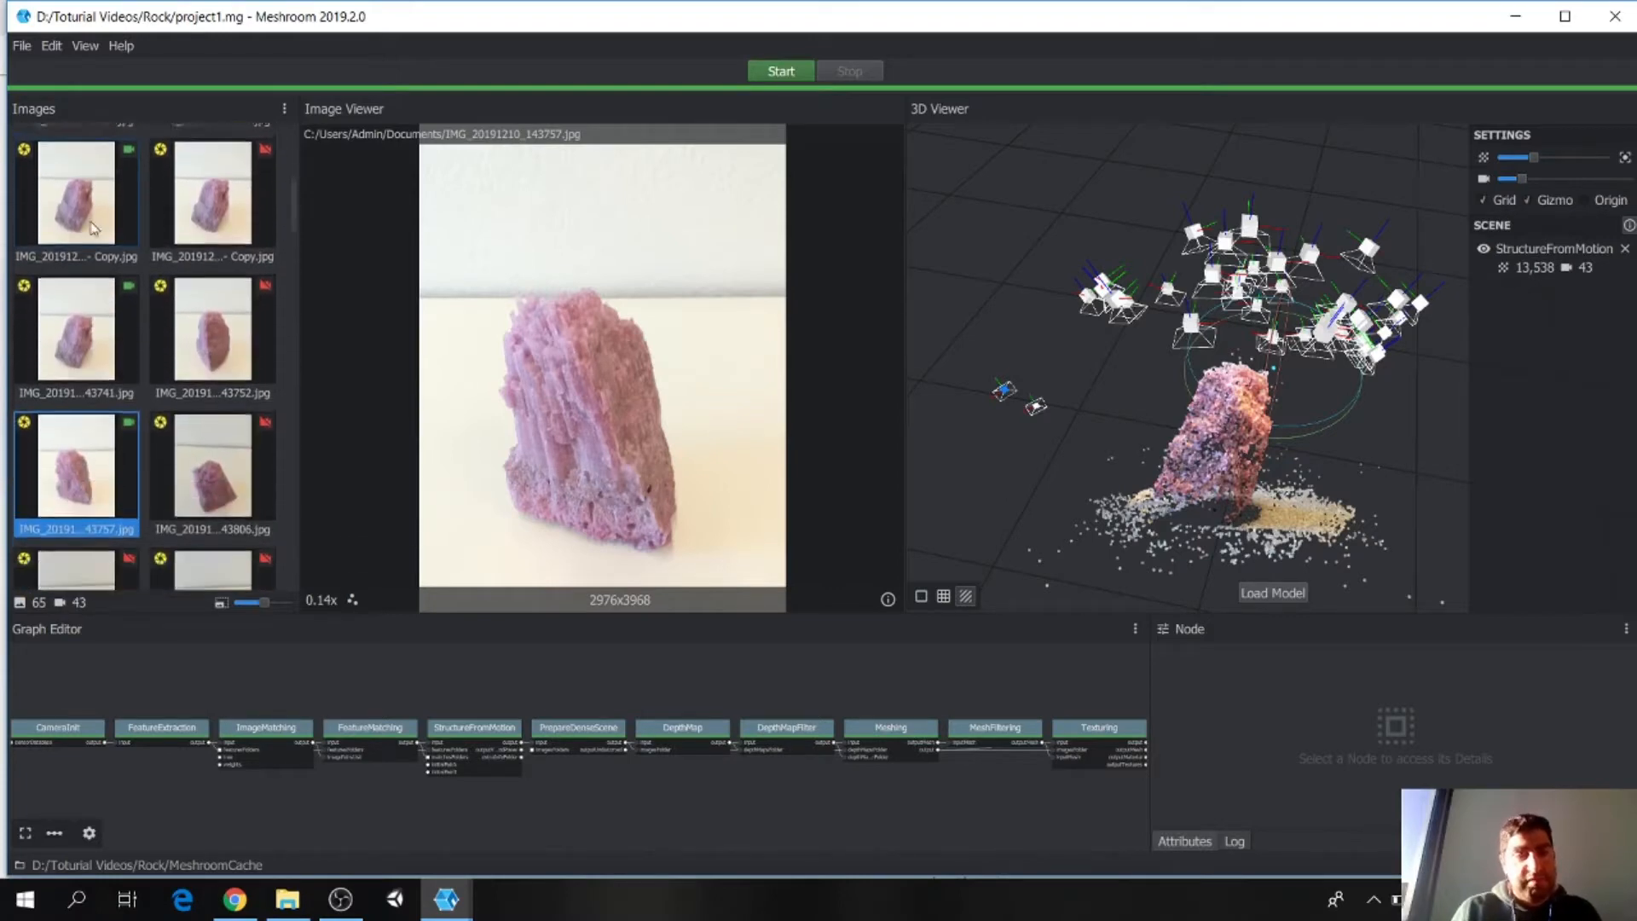
pyautogui.click(90, 213)
pyautogui.click(85, 322)
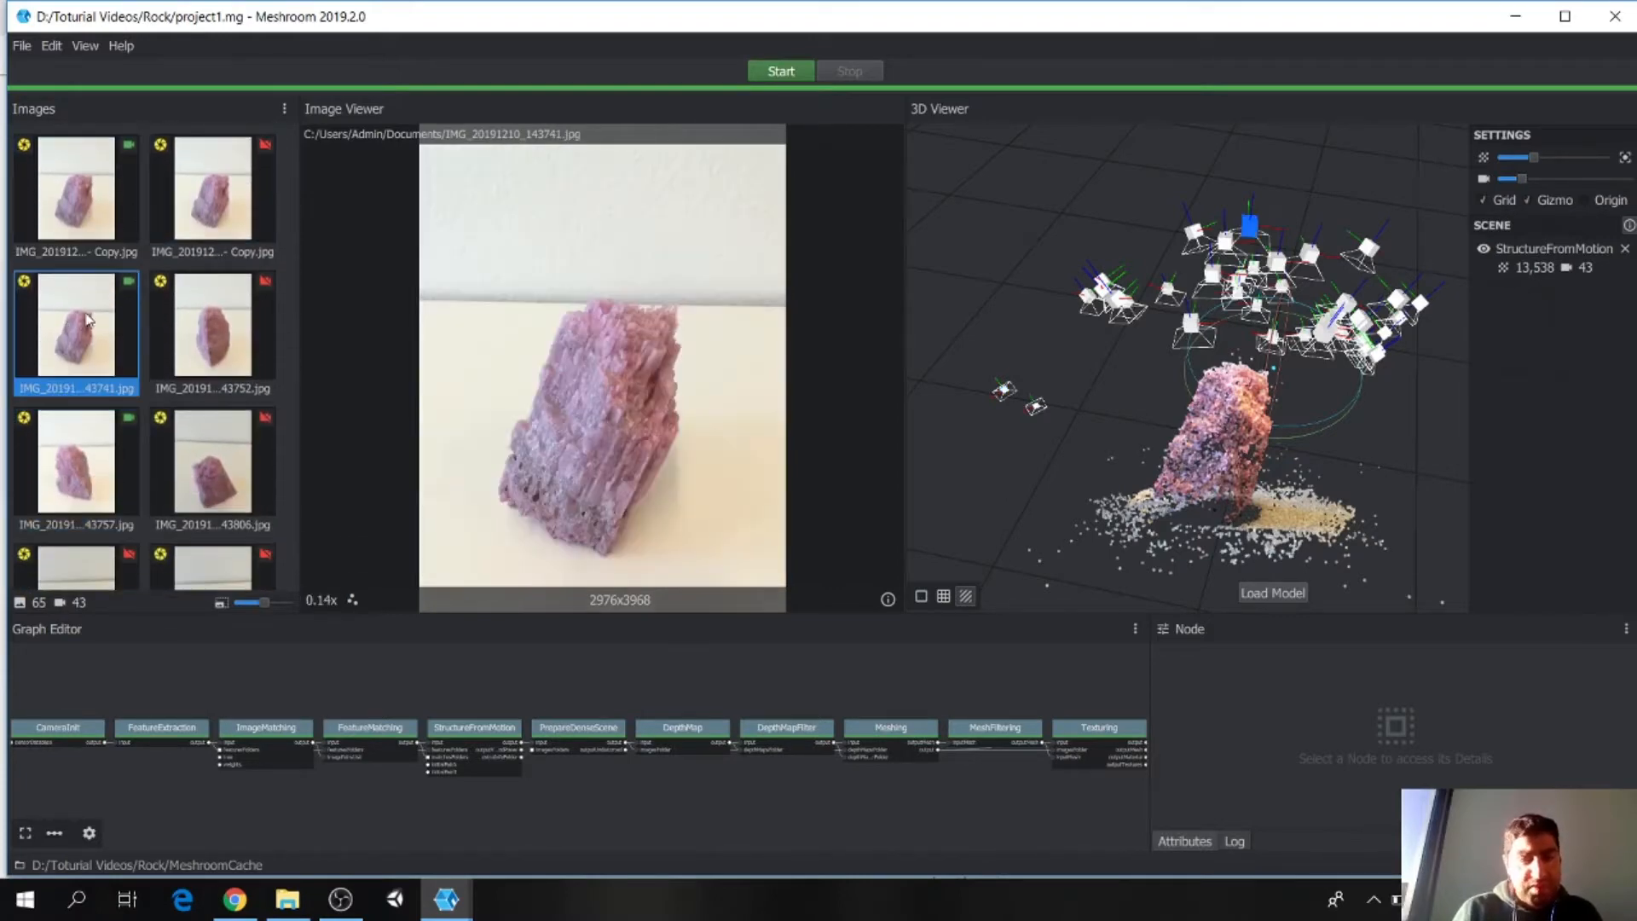
pyautogui.scroll(-4, 30, 347)
pyautogui.click(75, 283)
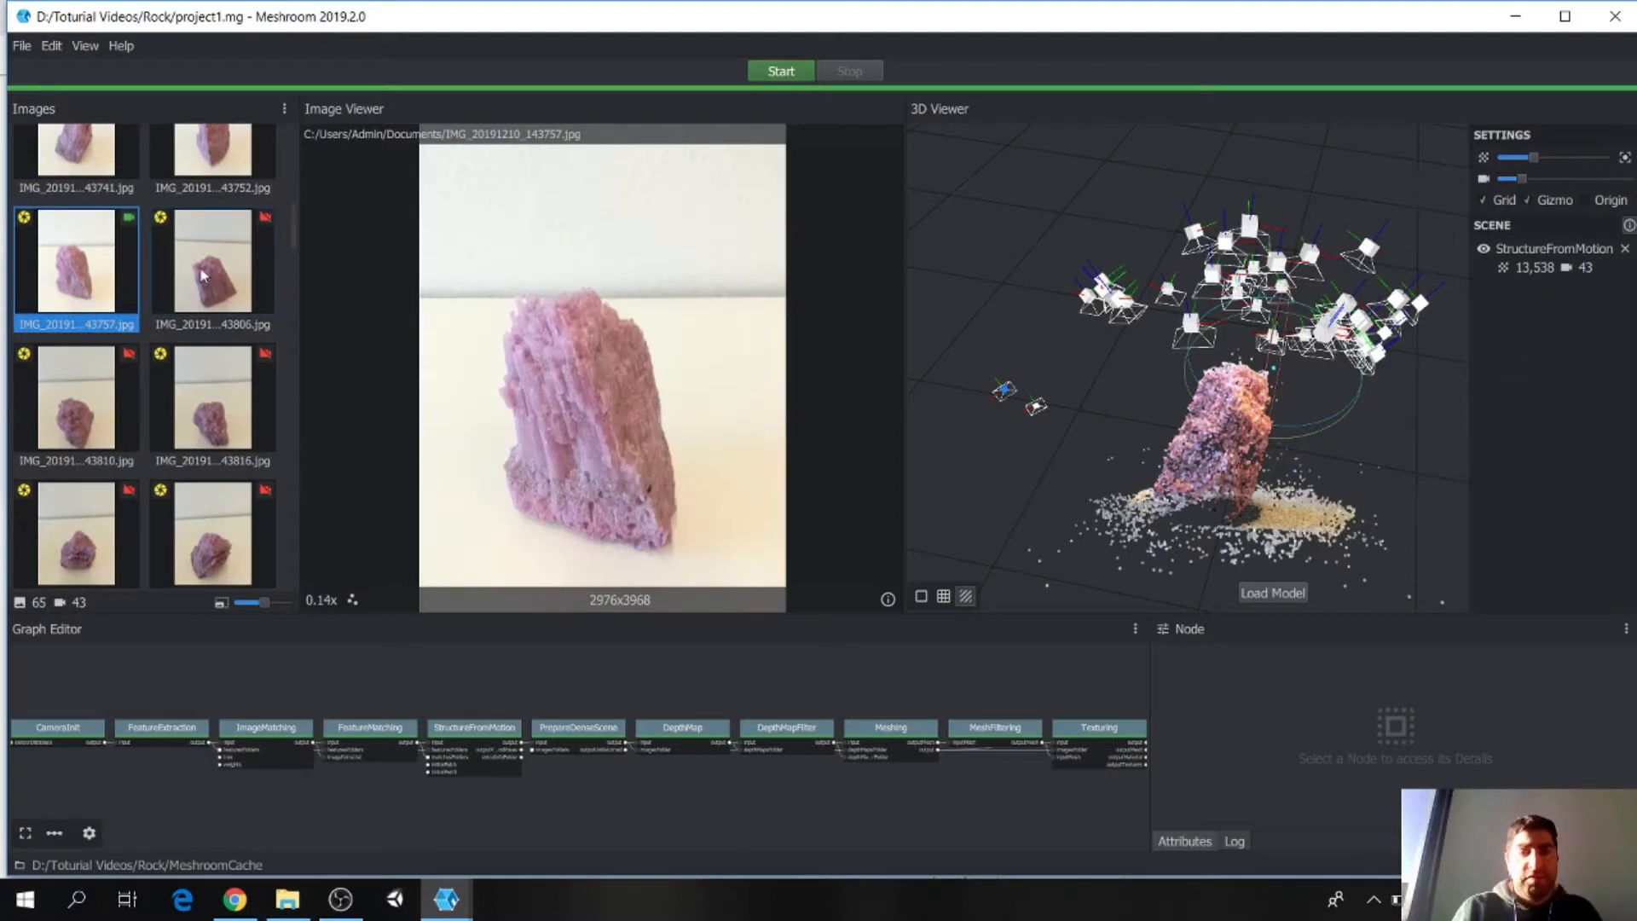
pyautogui.scroll(-2, 196, 290)
pyautogui.scroll(4, 196, 304)
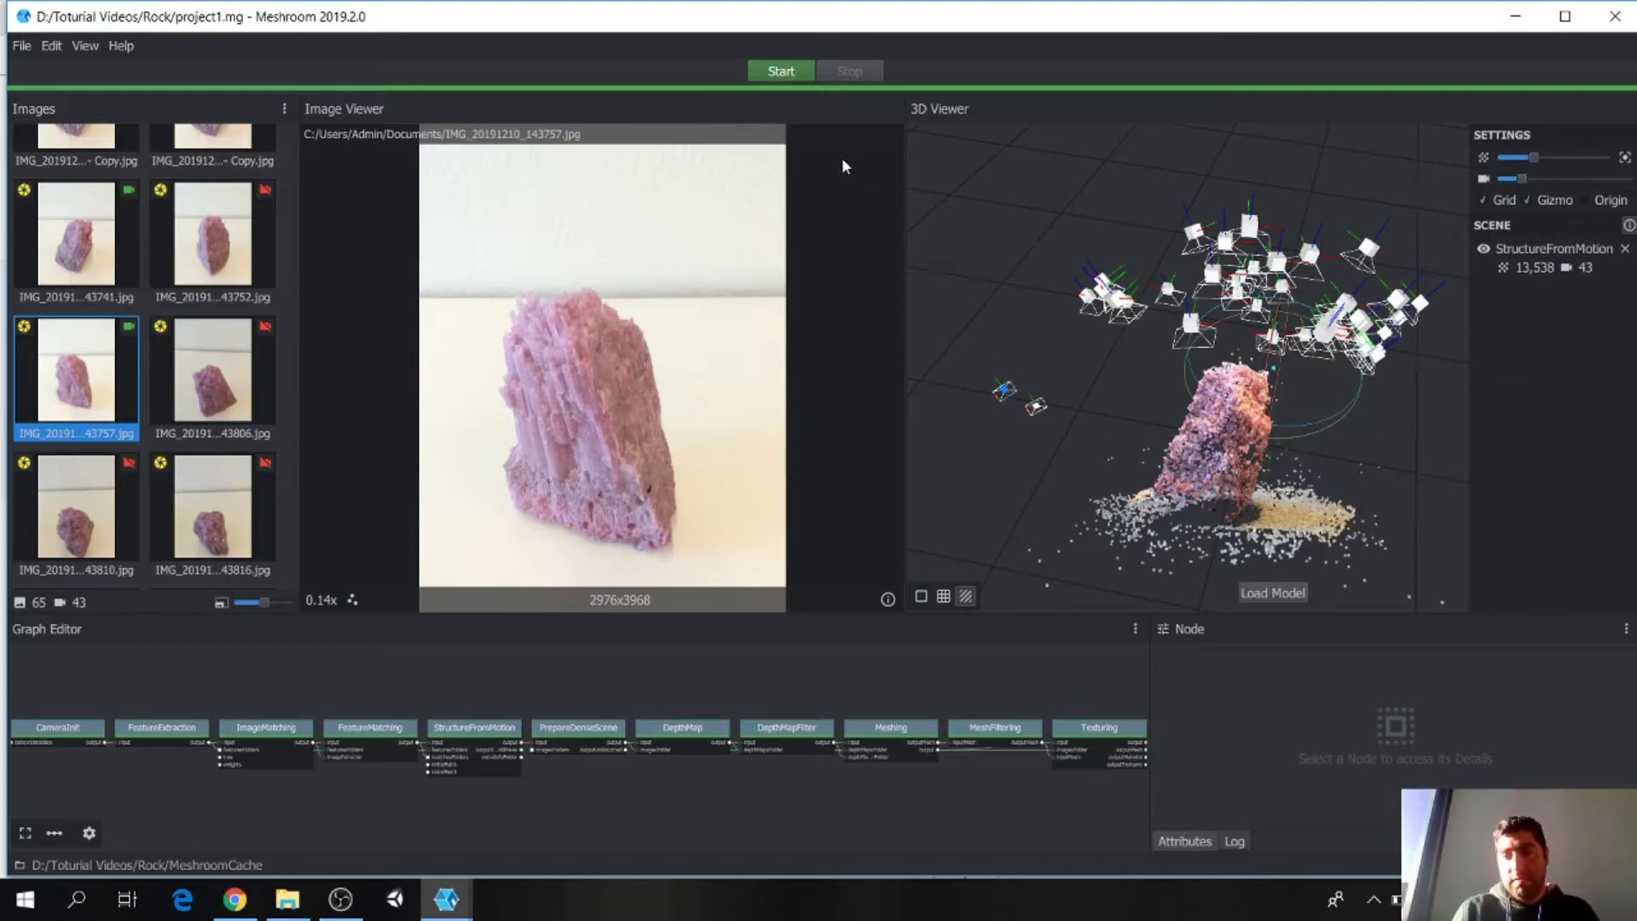
# Step: Load the textured model into the 3D viewer and frame the rock closely
pyautogui.click(1272, 593)
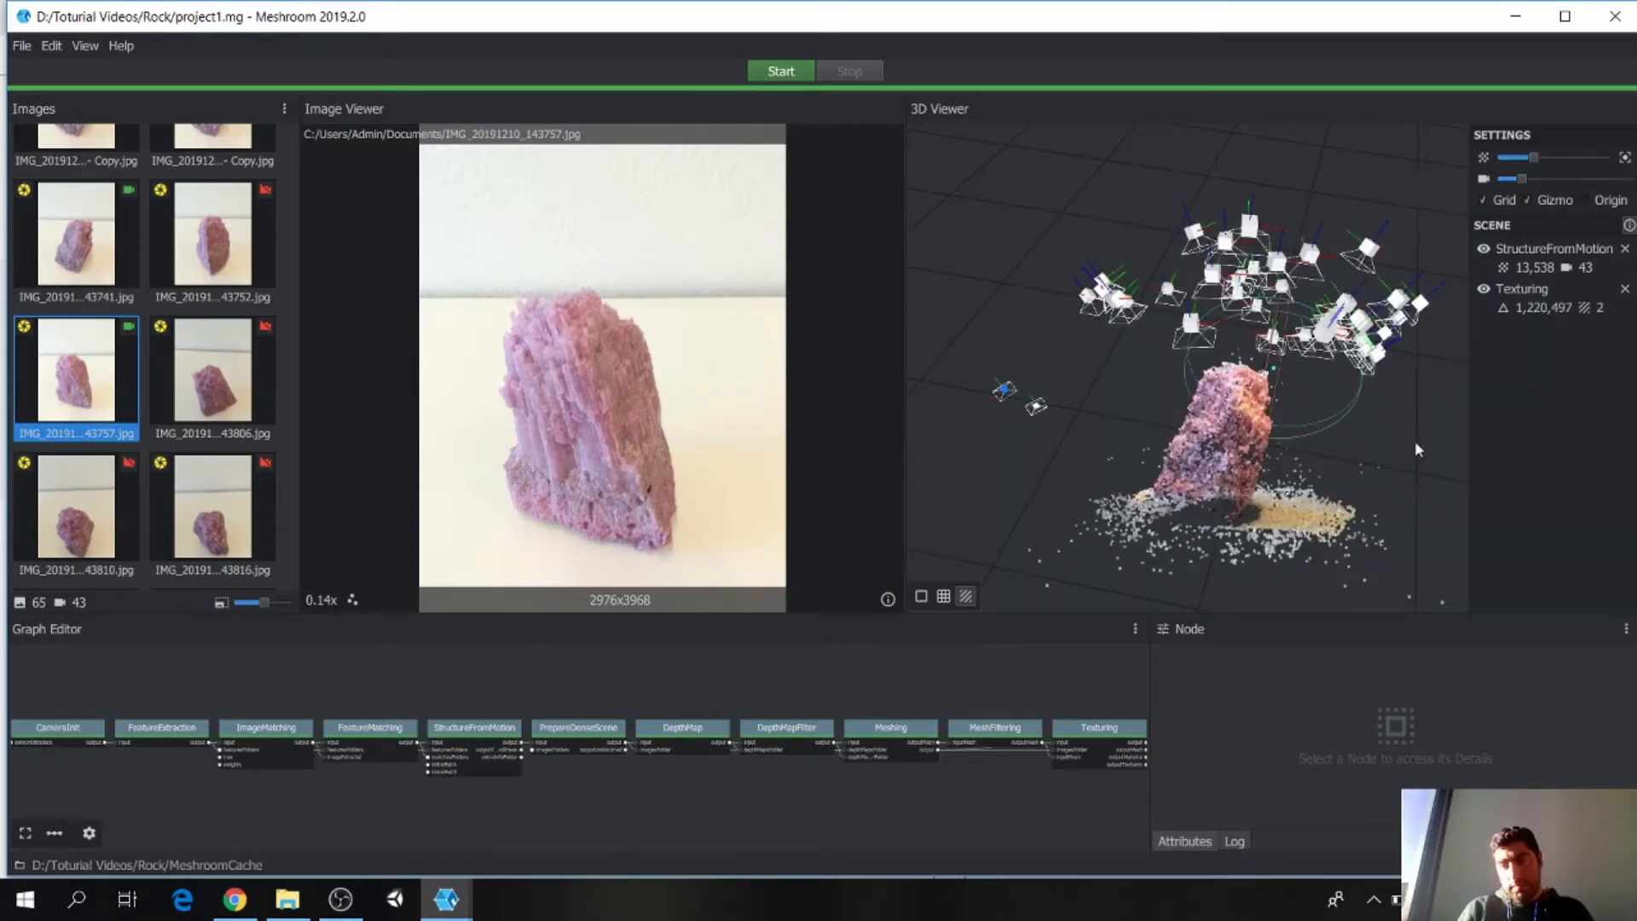
pyautogui.scroll(-1, 1300, 485)
pyautogui.scroll(1, 1299, 485)
pyautogui.scroll(1, 1269, 514)
pyautogui.scroll(-2, 1266, 515)
pyautogui.moveTo(1266, 515)
pyautogui.mouseDown(button='middle')
pyautogui.moveTo(1269, 494)
pyautogui.moveTo(1275, 531)
pyautogui.mouseUp(button='middle')
pyautogui.scroll(3, 1271, 512)
pyautogui.scroll(-2, 1254, 418)
pyautogui.moveTo(1253, 417); pyautogui.dragTo(1262, 467, button='middle')
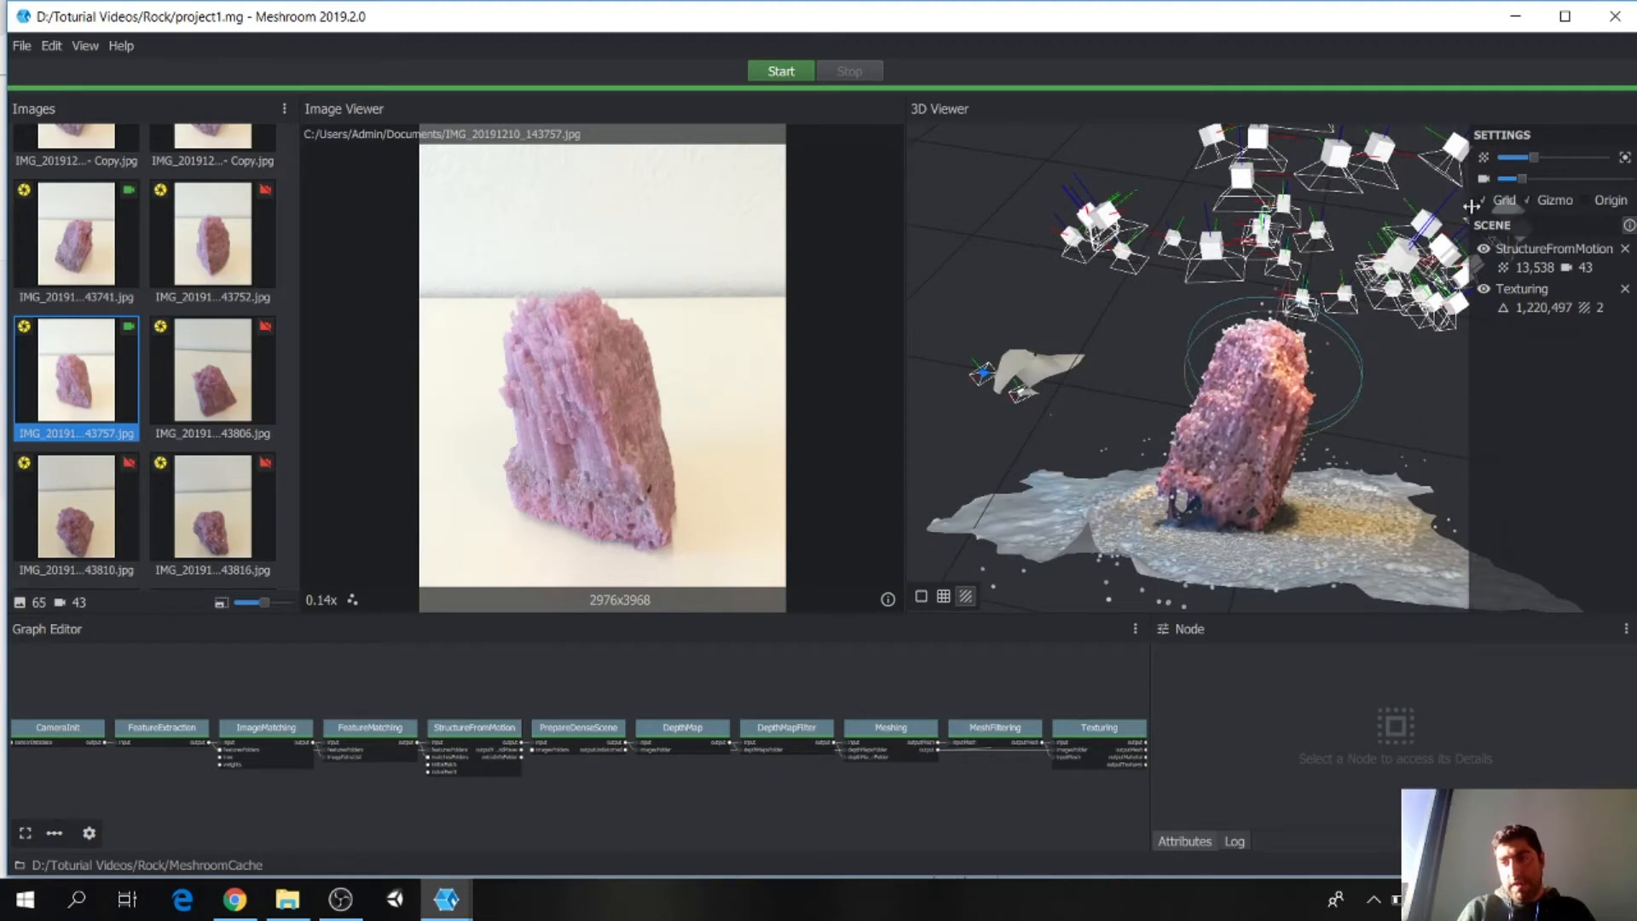
# Step: Reduce the point size to its minimum and shrink the camera markers in the 3D viewer
pyautogui.moveTo(1537, 164)
pyautogui.moveTo(1537, 164); pyautogui.dragTo(1504, 165)
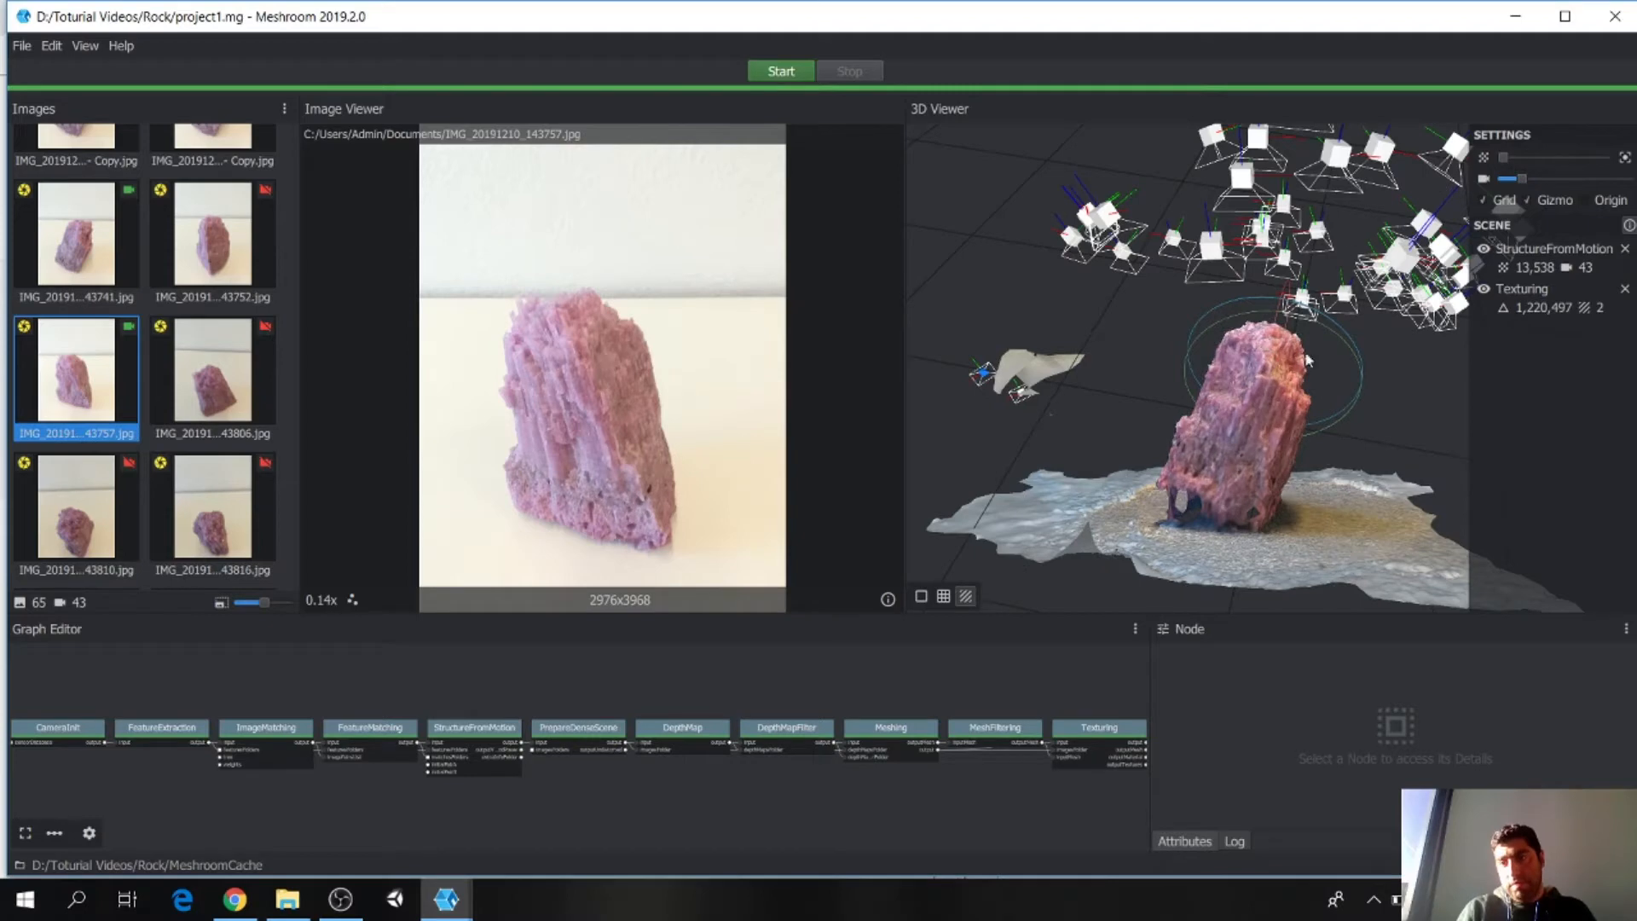
pyautogui.moveTo(1519, 182)
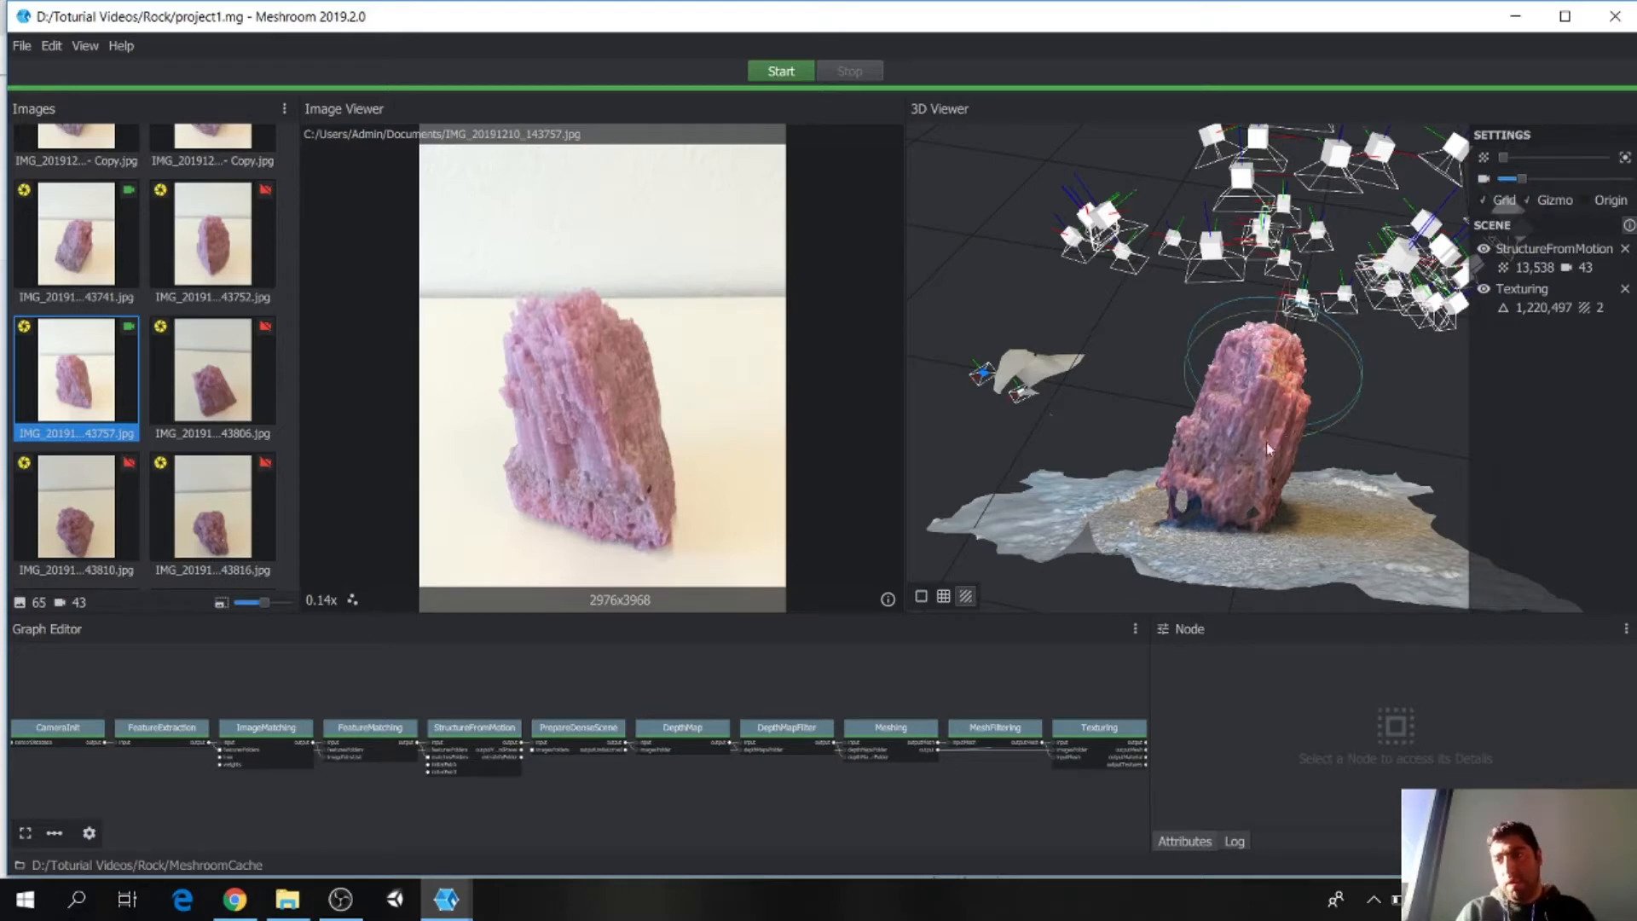
pyautogui.moveTo(1523, 181); pyautogui.dragTo(1511, 180)
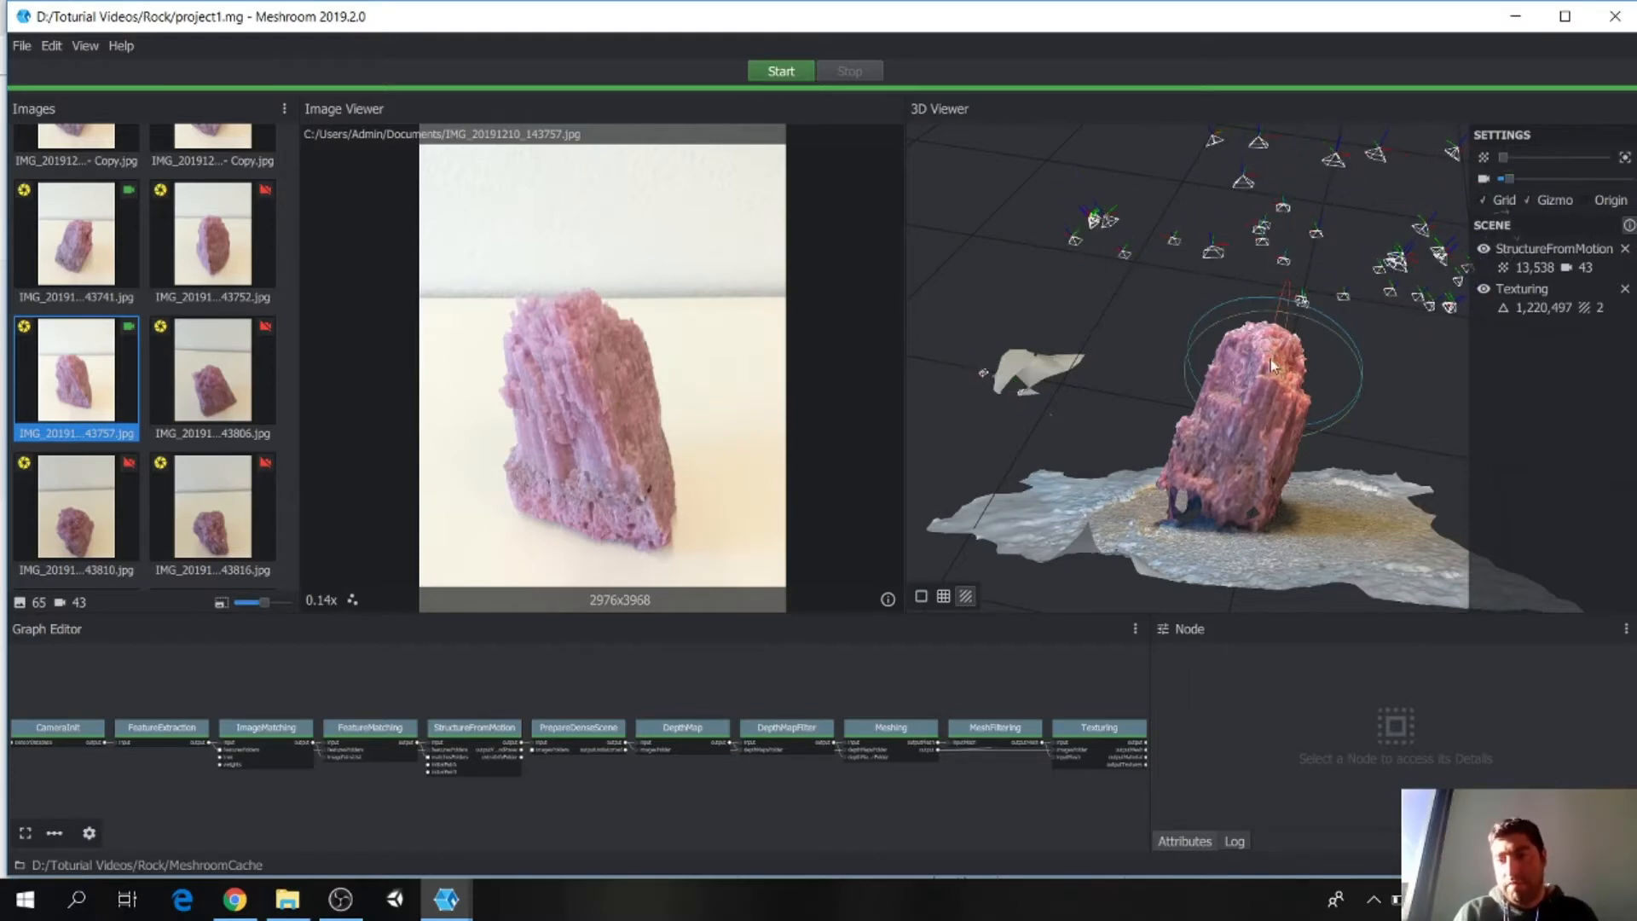
# Step: Examine the textured rock mesh and the surrounding surface from several angles and distances
pyautogui.scroll(3, 1269, 389)
pyautogui.scroll(-7, 1269, 390)
pyautogui.moveTo(1255, 414); pyautogui.dragTo(1221, 452)
pyautogui.scroll(3, 1221, 453)
pyautogui.moveTo(1119, 537); pyautogui.dragTo(1195, 439)
pyautogui.scroll(-3, 1063, 331)
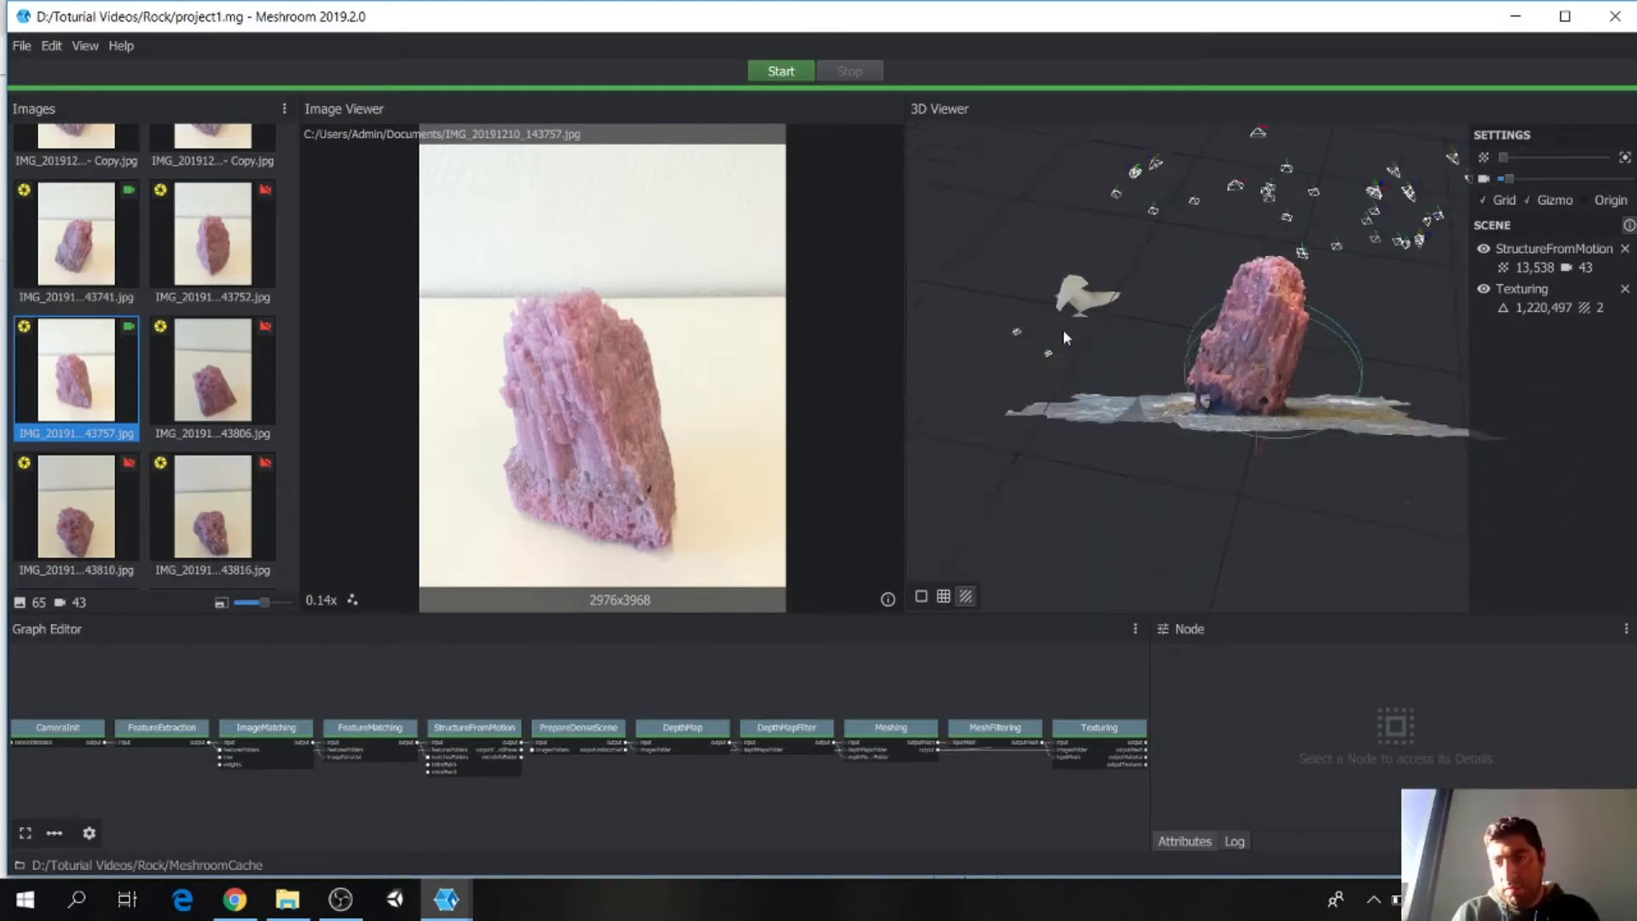
pyautogui.scroll(-2, 1065, 337)
pyautogui.moveTo(1251, 447)
pyautogui.mouseDown()
pyautogui.moveTo(1233, 473)
pyautogui.moveTo(1264, 422)
pyautogui.mouseUp()
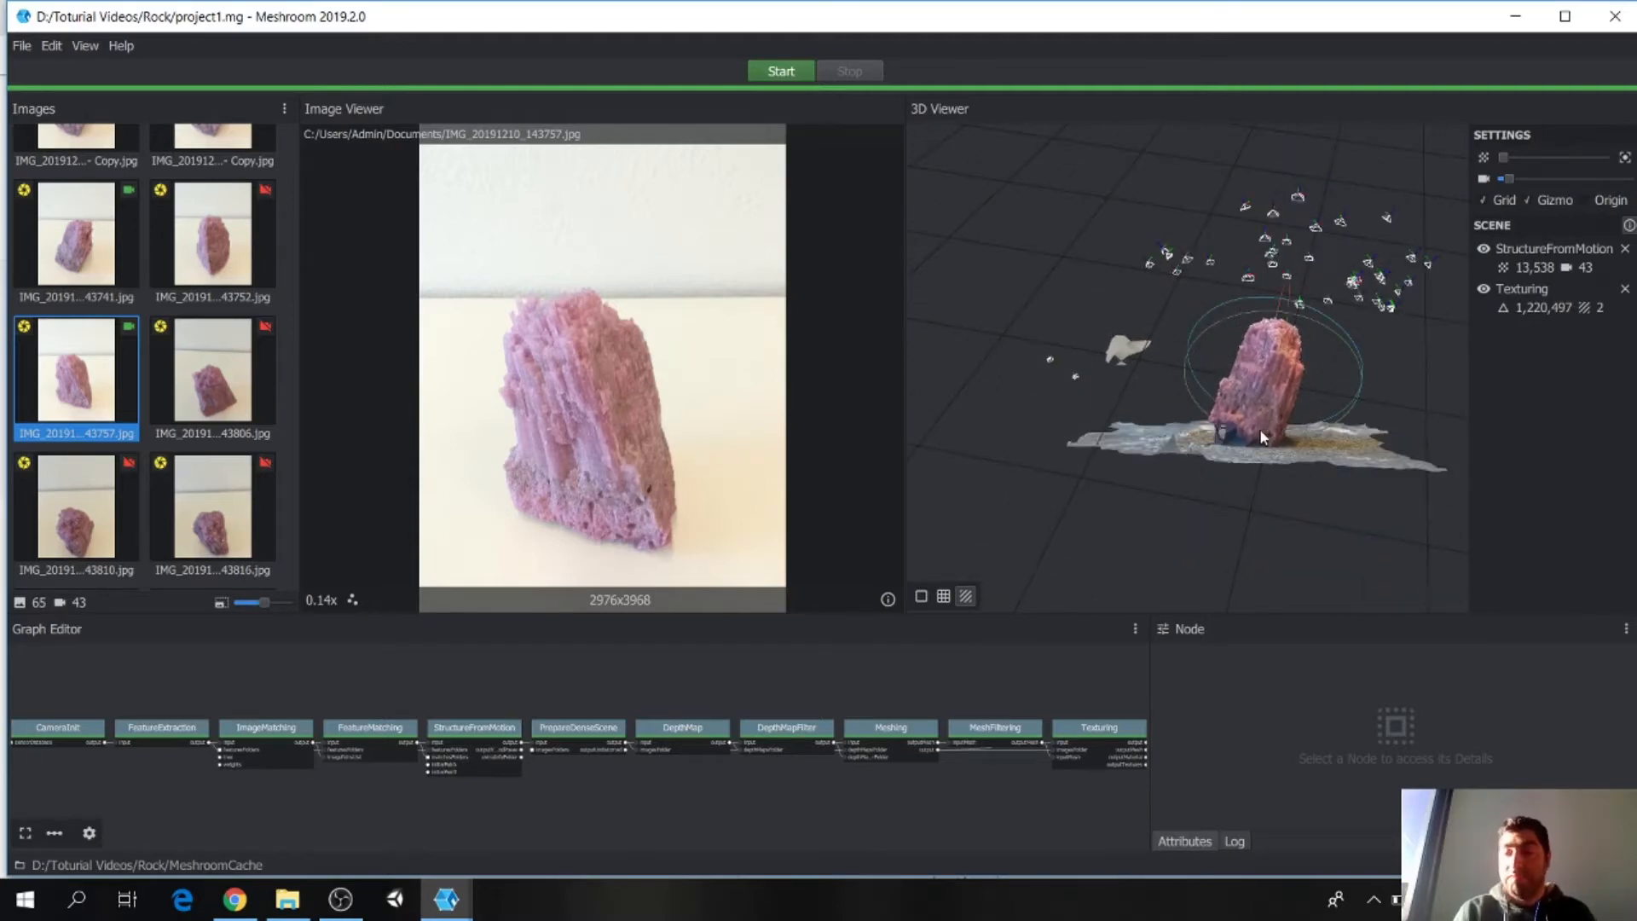
pyautogui.scroll(2, 1258, 428)
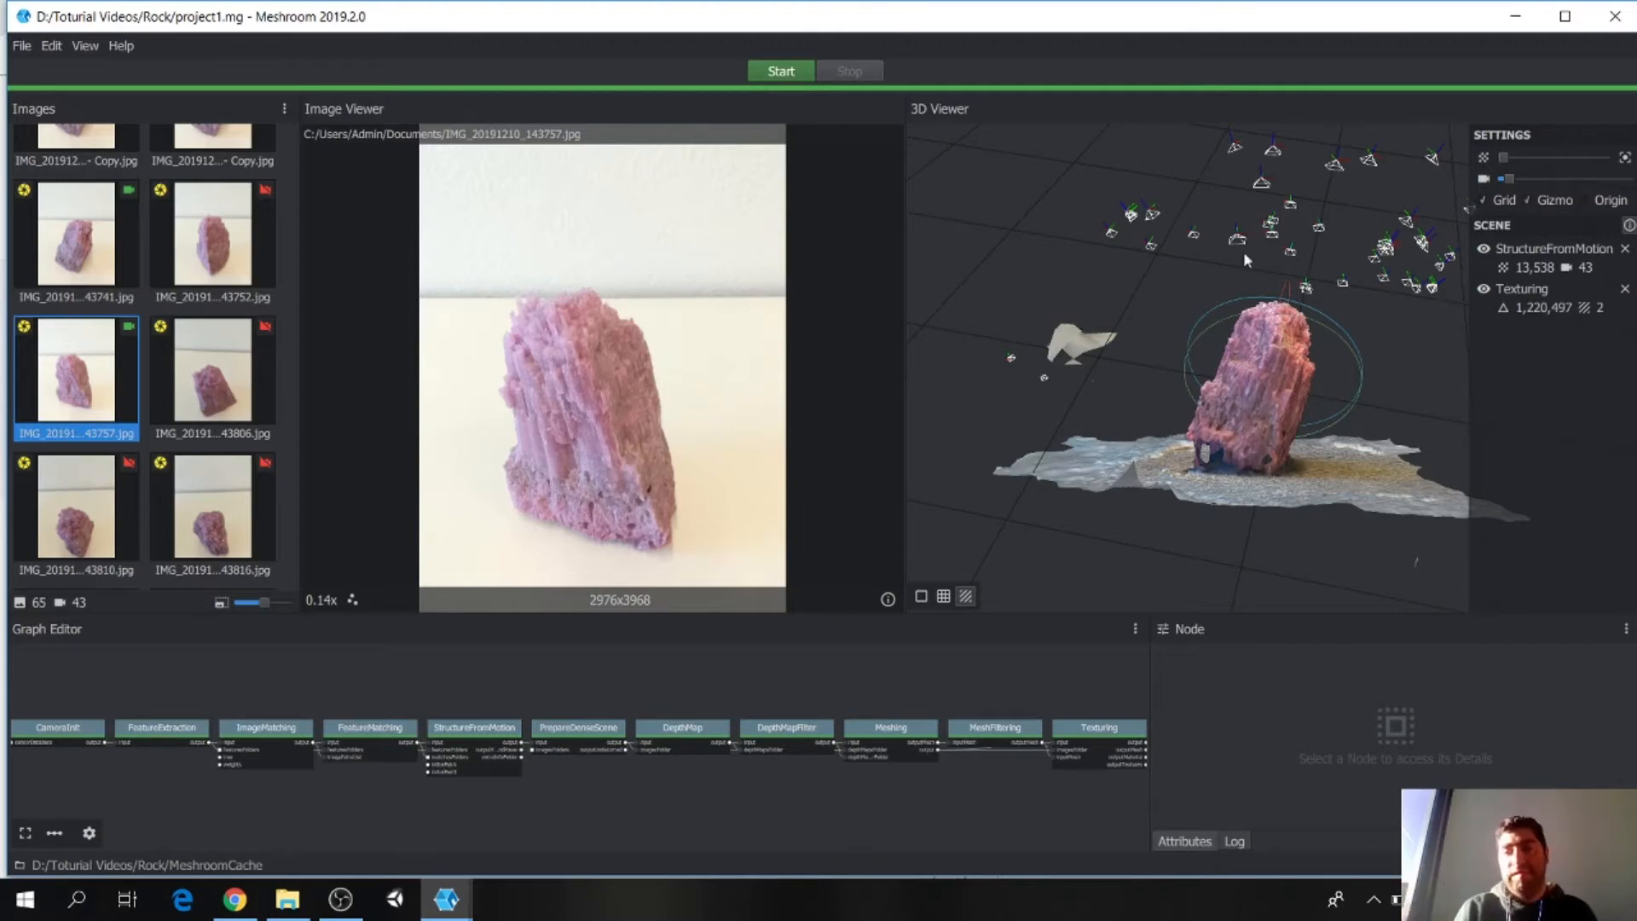
# Step: Switch to File Explorer and open the 799c6d4687f22424ed9377739eef1e8f82d7a49b folder inside Rock's MeshroomCache Texturing folder
pyautogui.hotkey('alt', 'Tab')
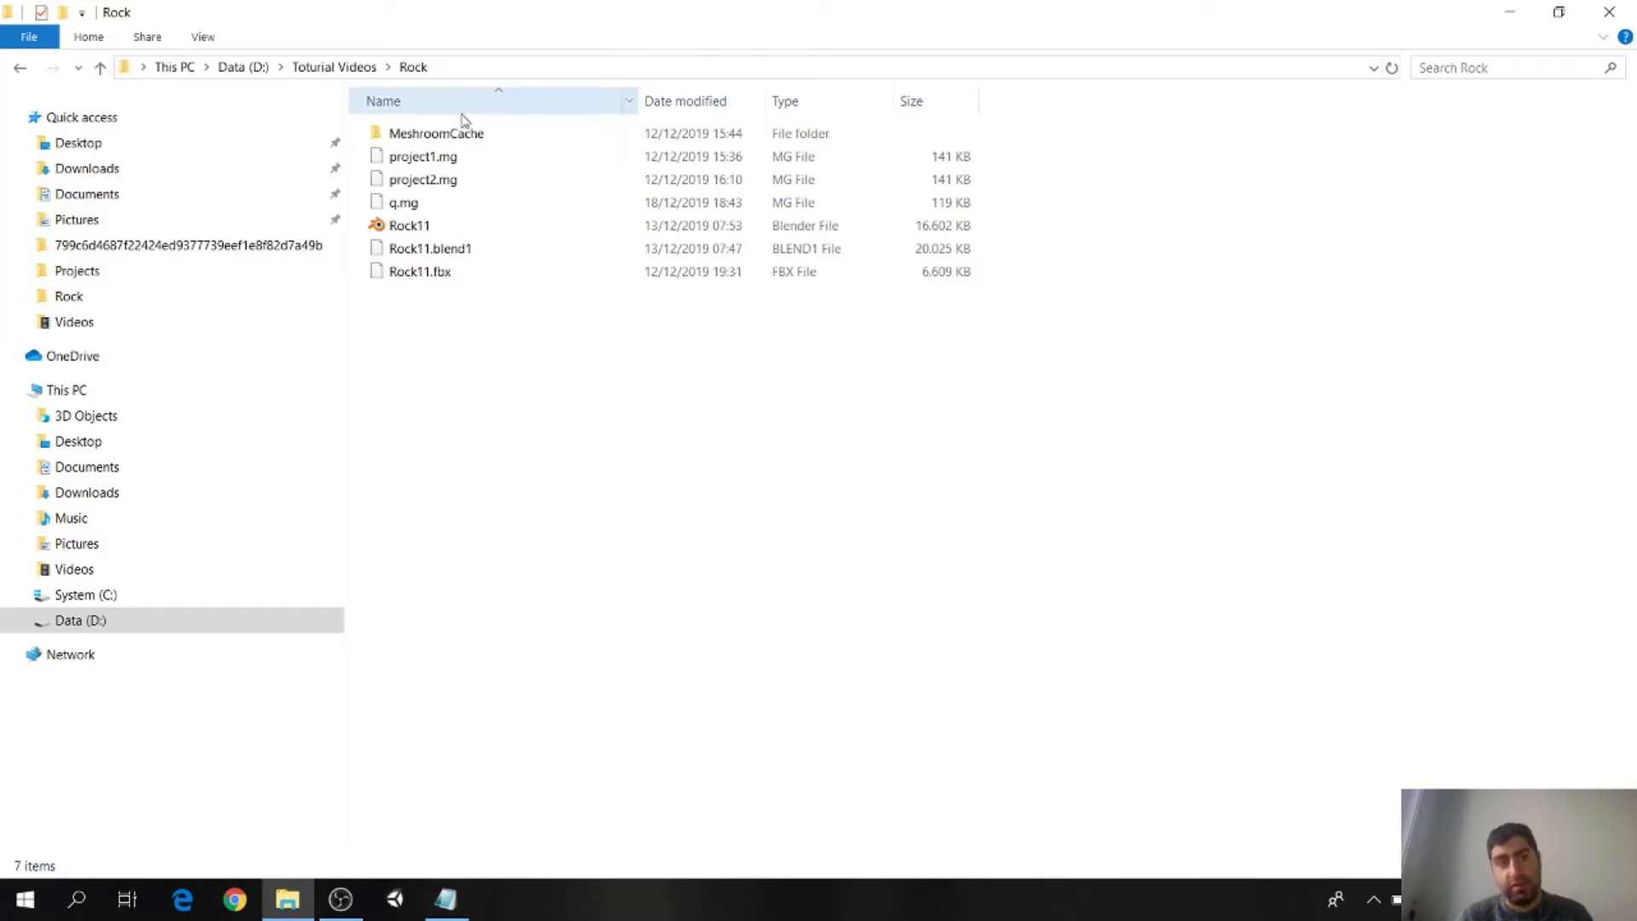
pyautogui.moveTo(411, 142)
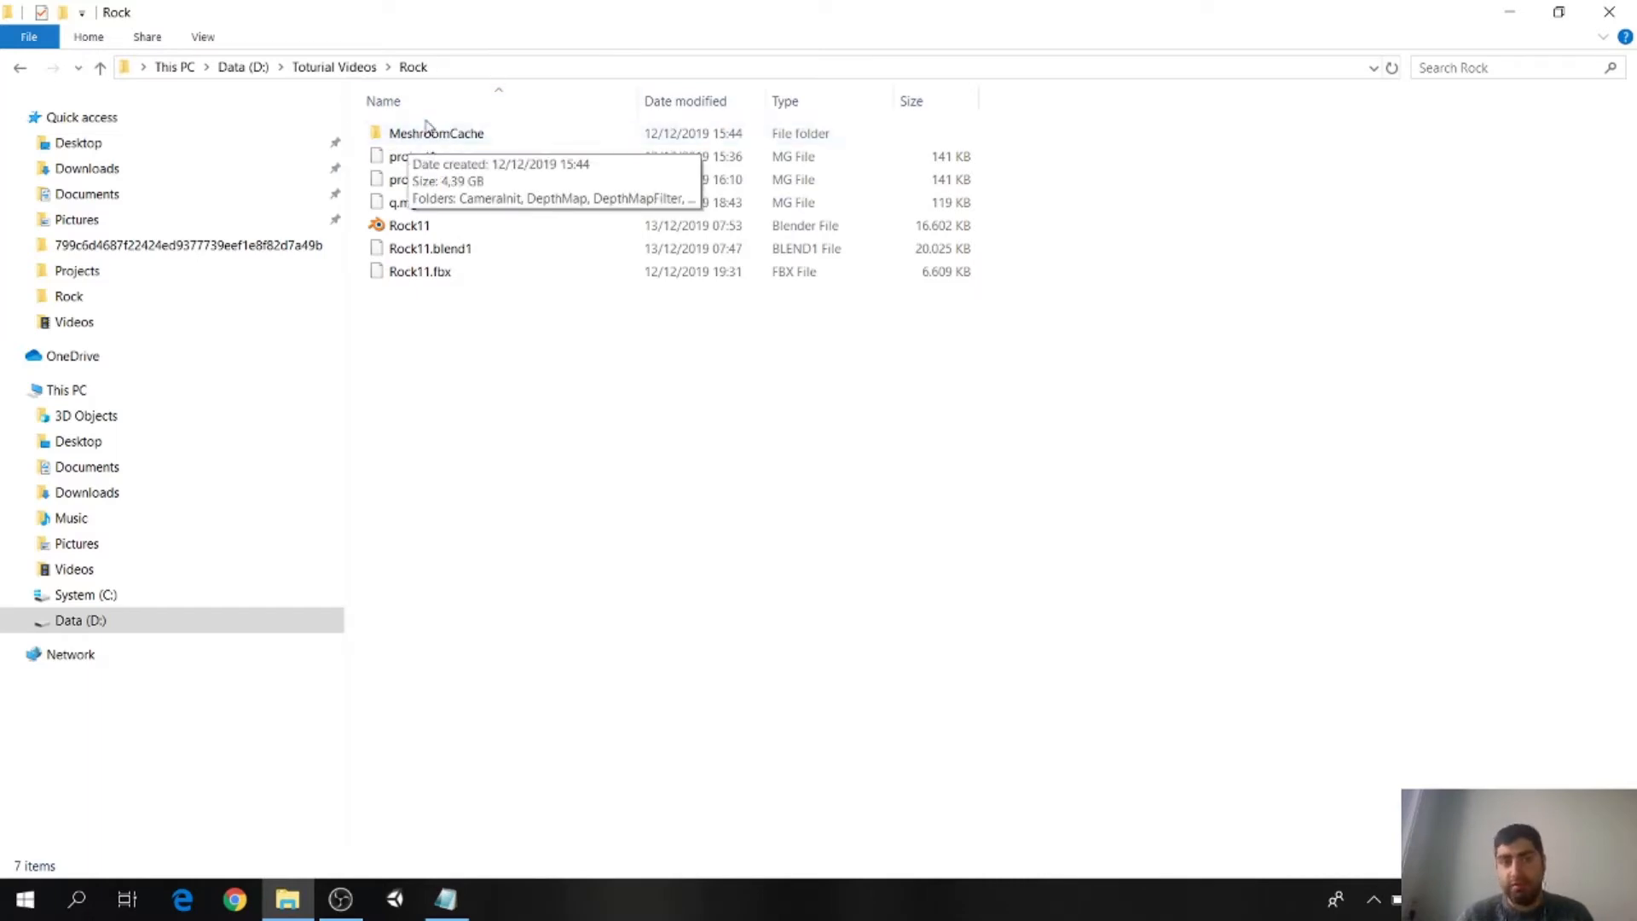
pyautogui.click(470, 139)
pyautogui.doubleClick(470, 143)
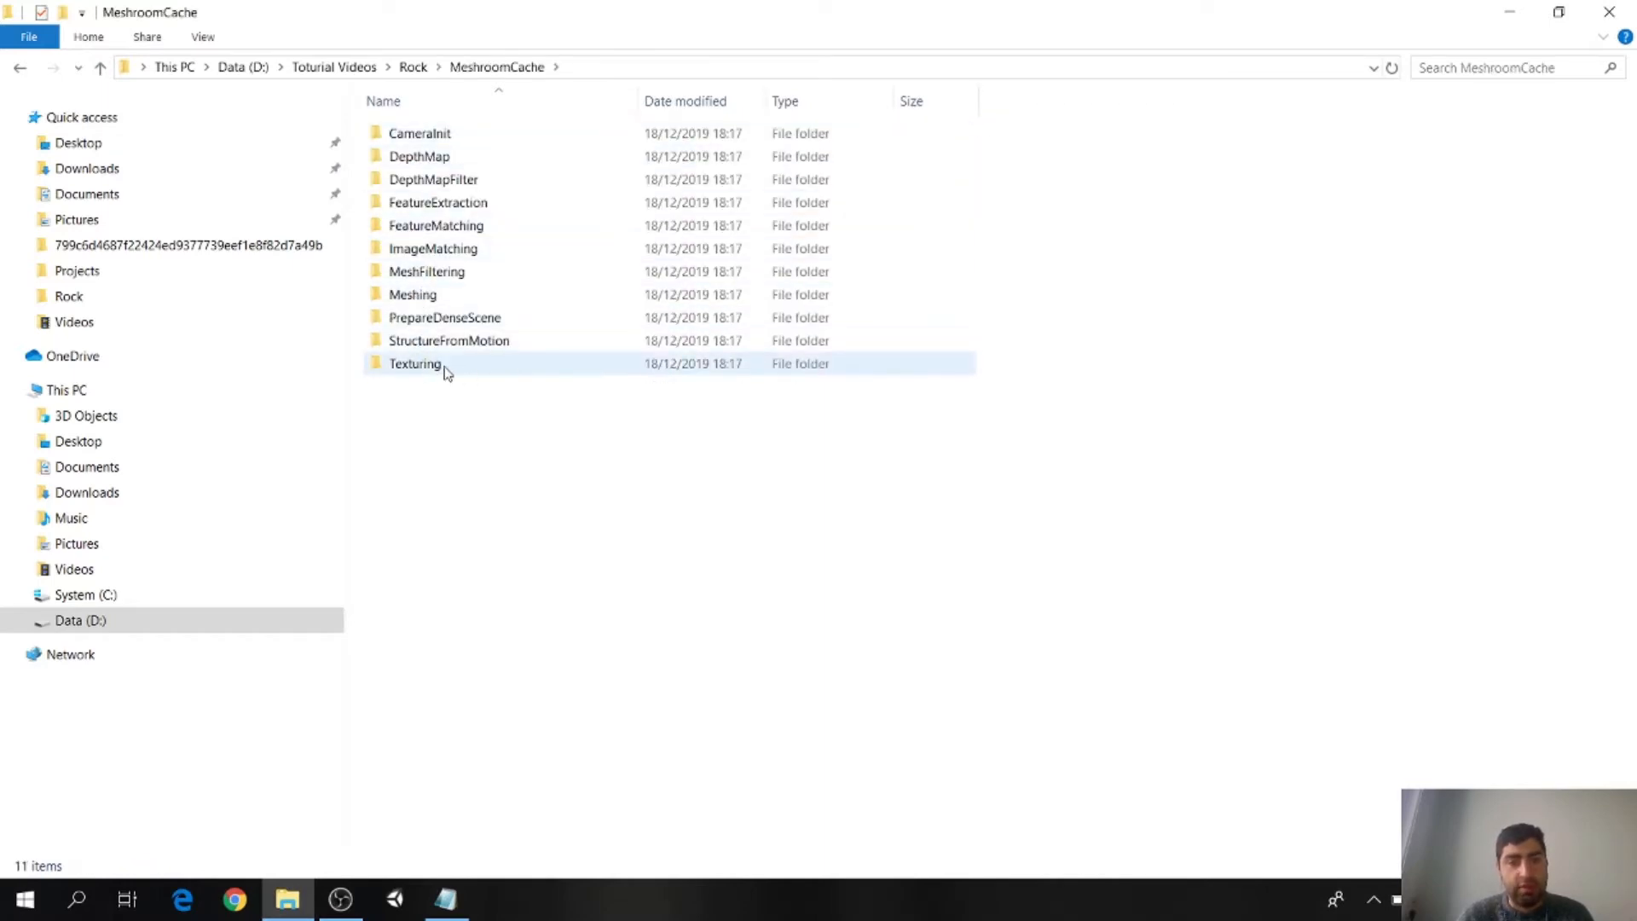
pyautogui.doubleClick(417, 370)
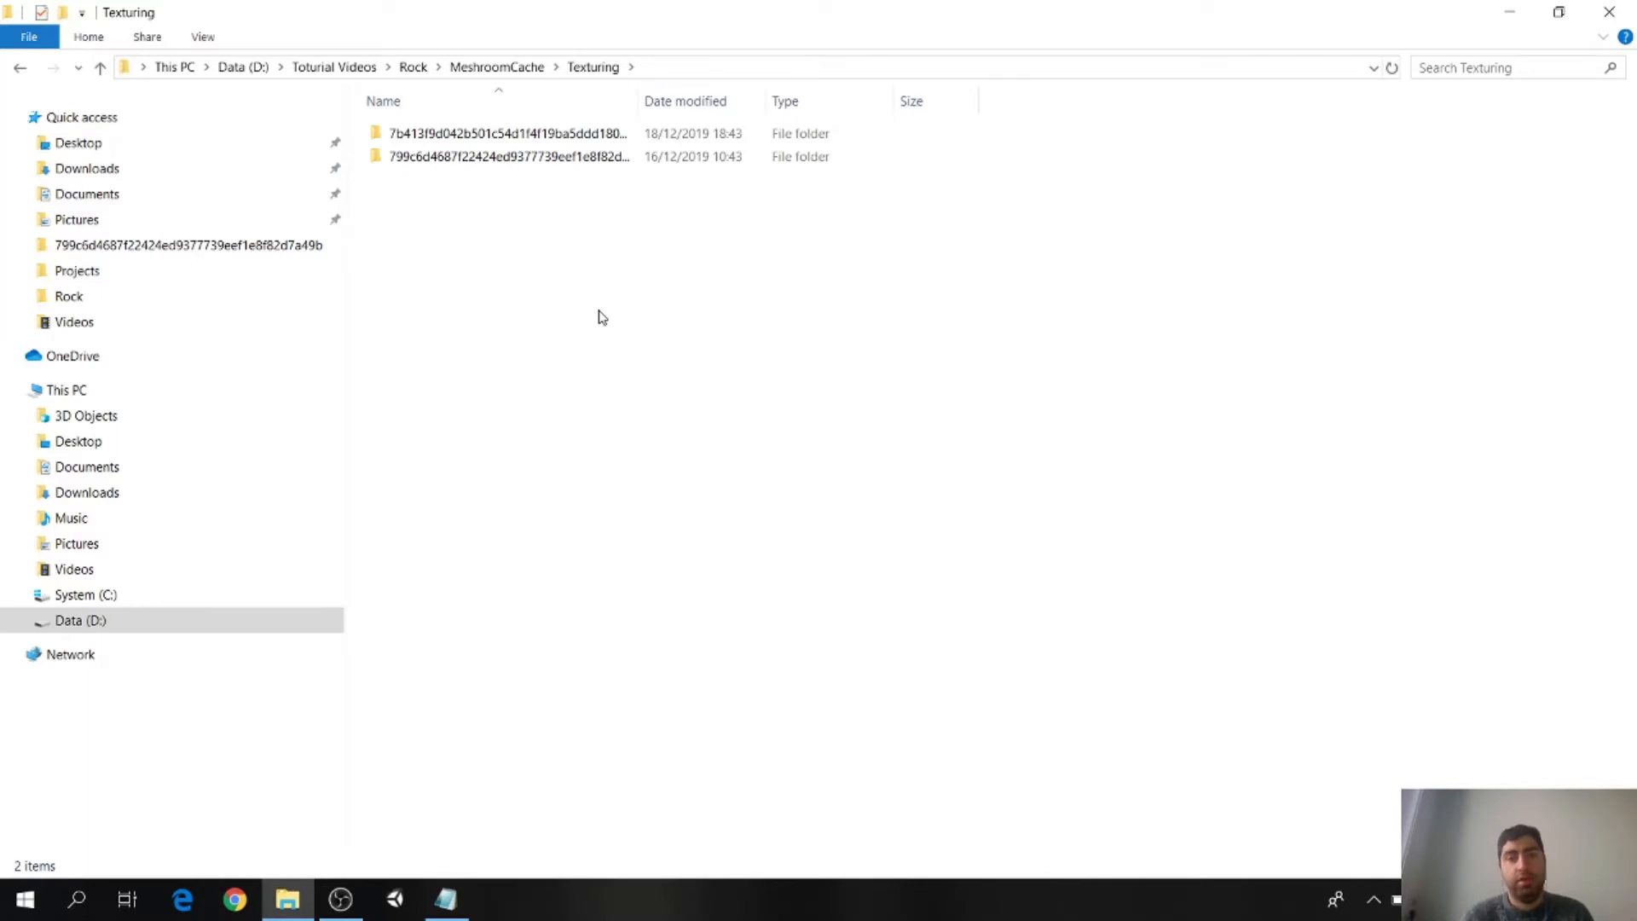
pyautogui.doubleClick(511, 162)
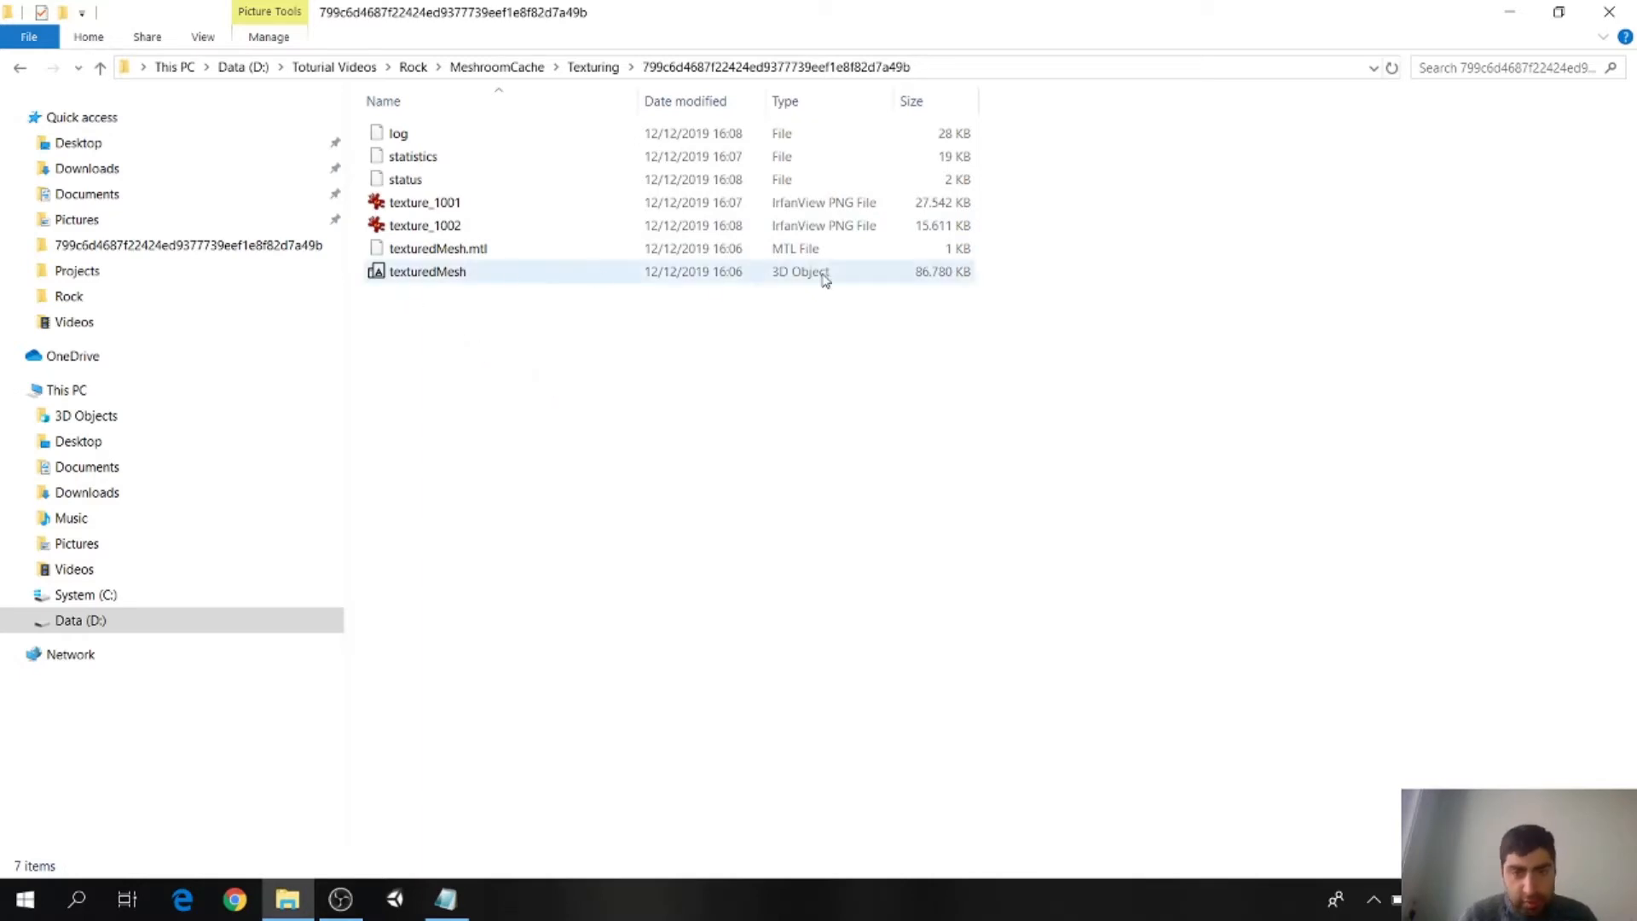
# Step: Check the exported texturedMesh 3D object and its texture_1001 and texture_1002 images in the output folder
pyautogui.click(552, 275)
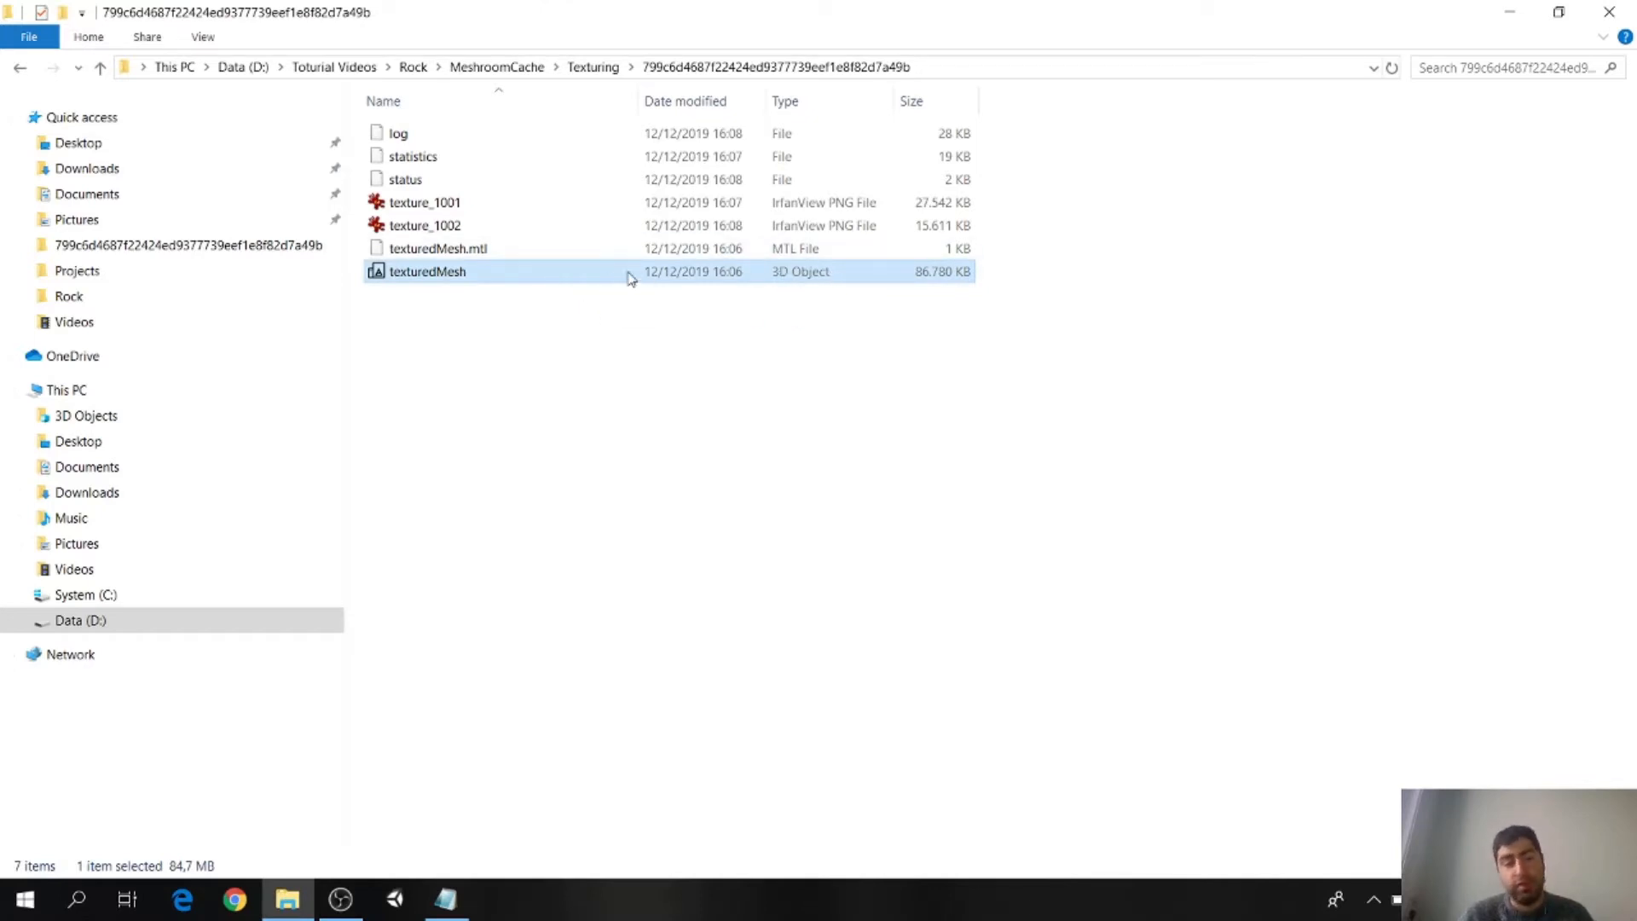
pyautogui.click(451, 205)
pyautogui.click(448, 224)
pyautogui.click(456, 207)
pyautogui.click(455, 225)
pyautogui.click(457, 207)
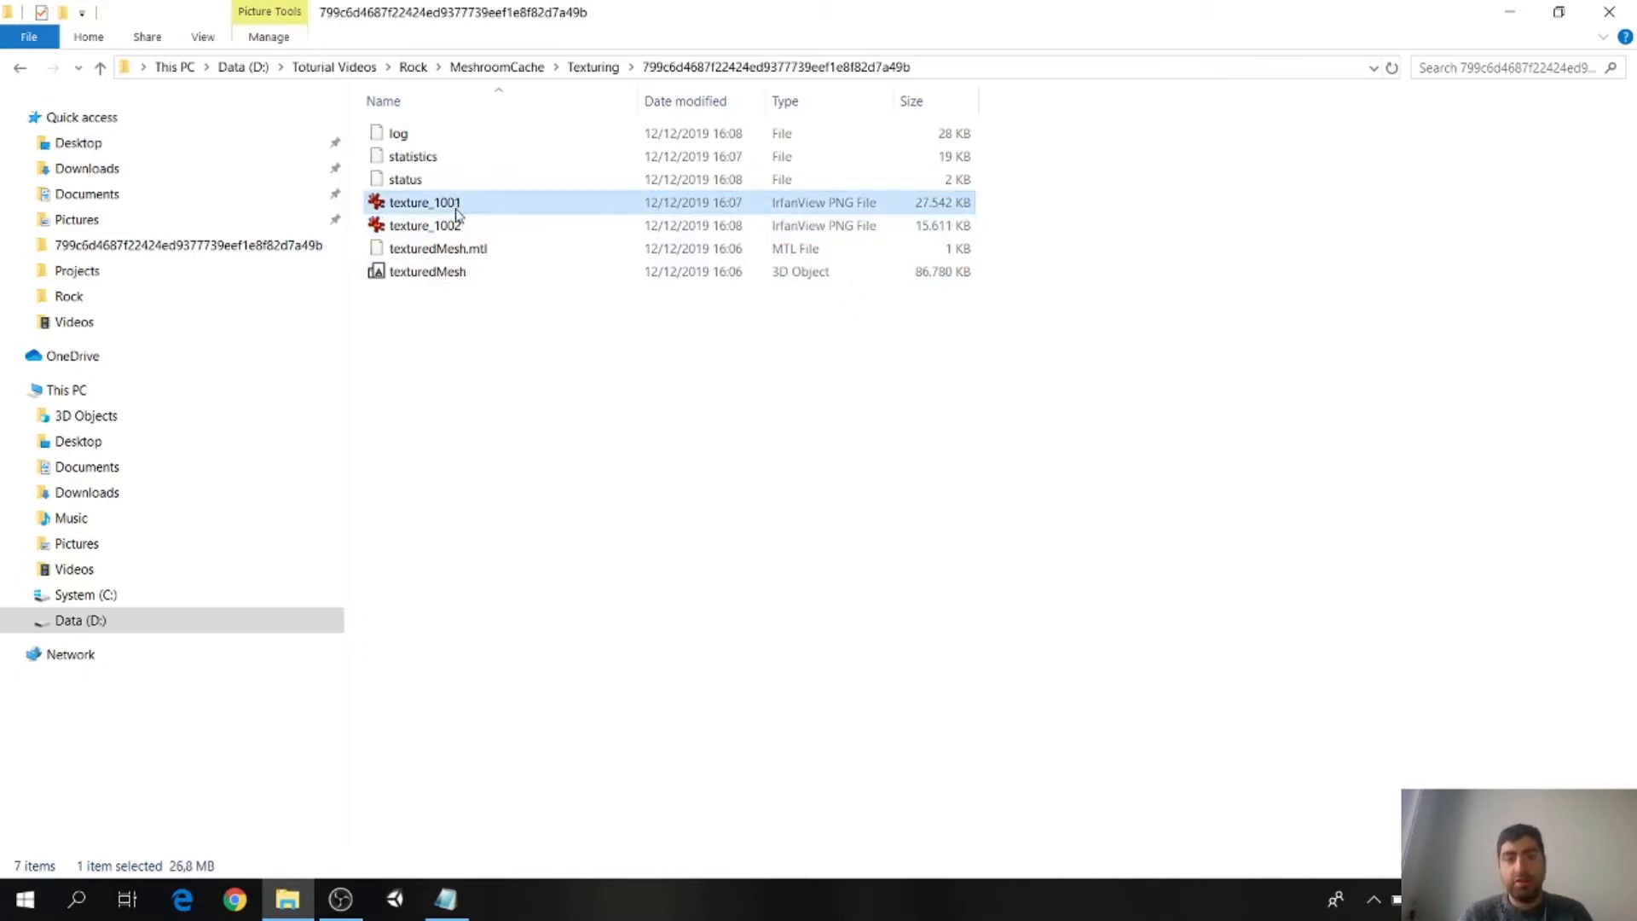
pyautogui.click(450, 225)
pyautogui.click(430, 273)
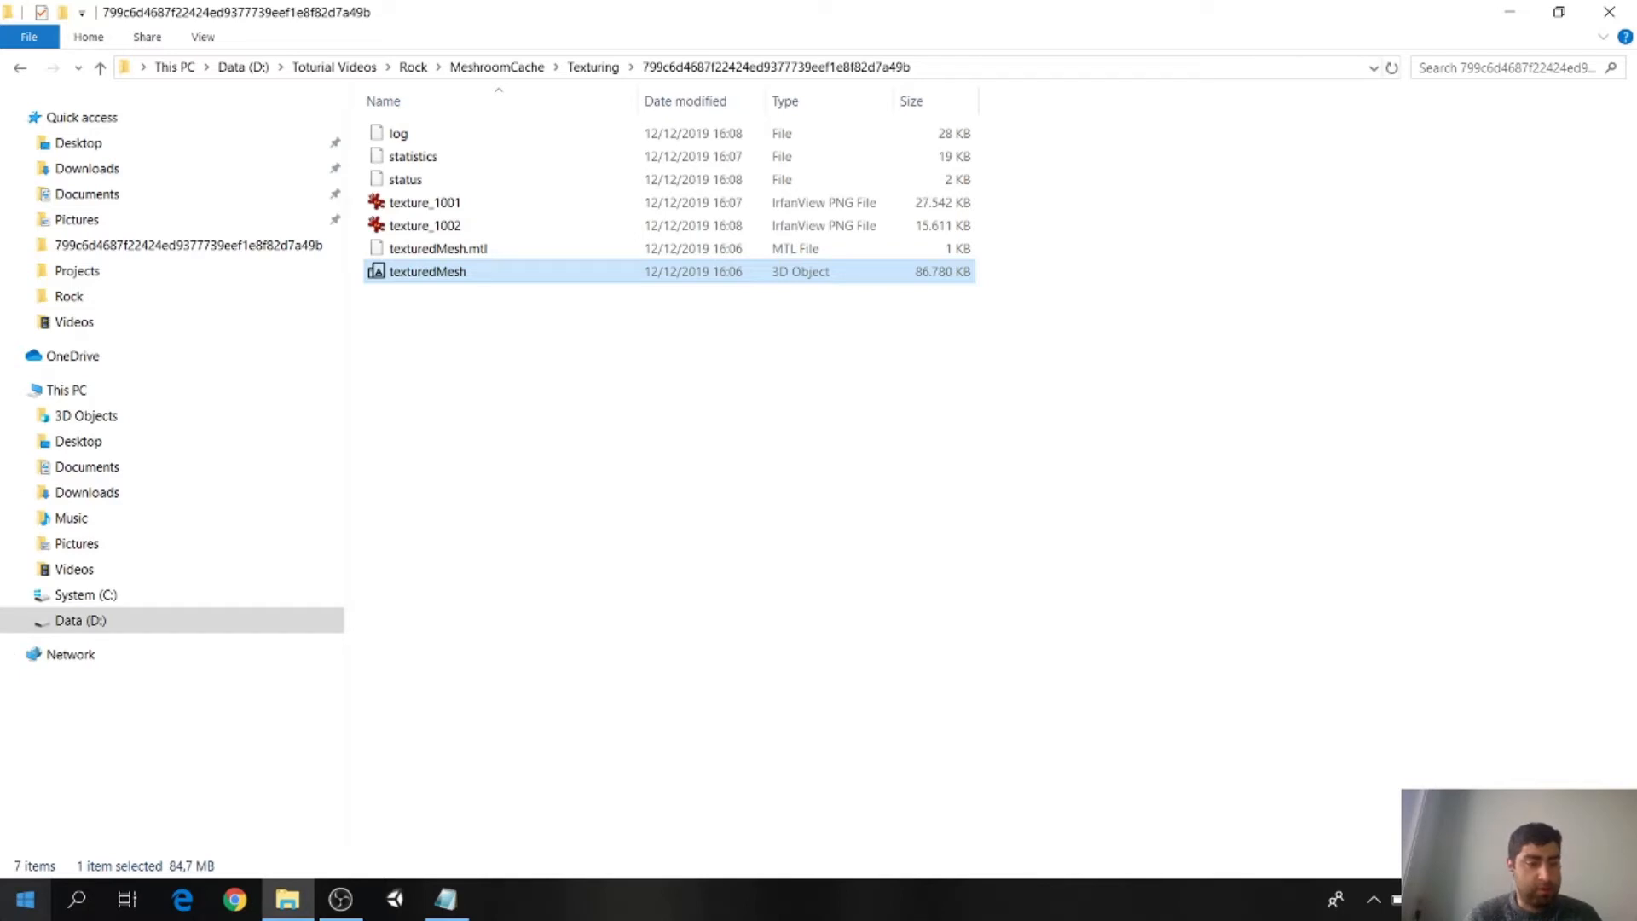
# Step: Find Blender on the computer and launch it
pyautogui.click(25, 899)
pyautogui.write('blender')
pyautogui.press('Return')
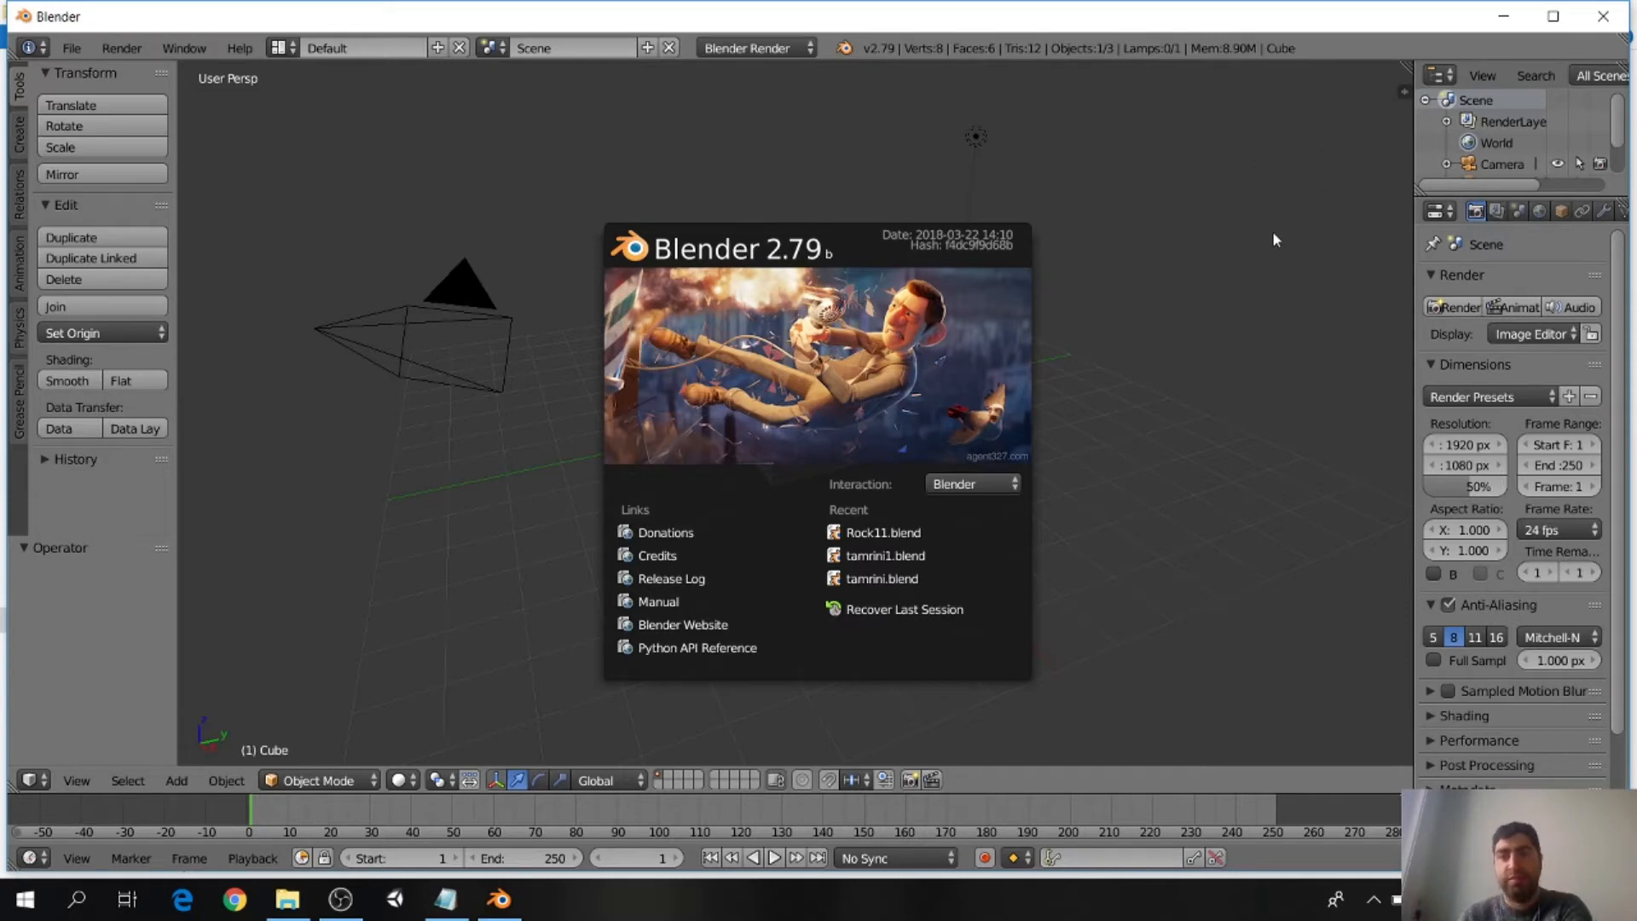
# Step: Dismiss the splash screen, select the camera and compare the scene through the camera view with the regular perspective view
pyautogui.click(1248, 208)
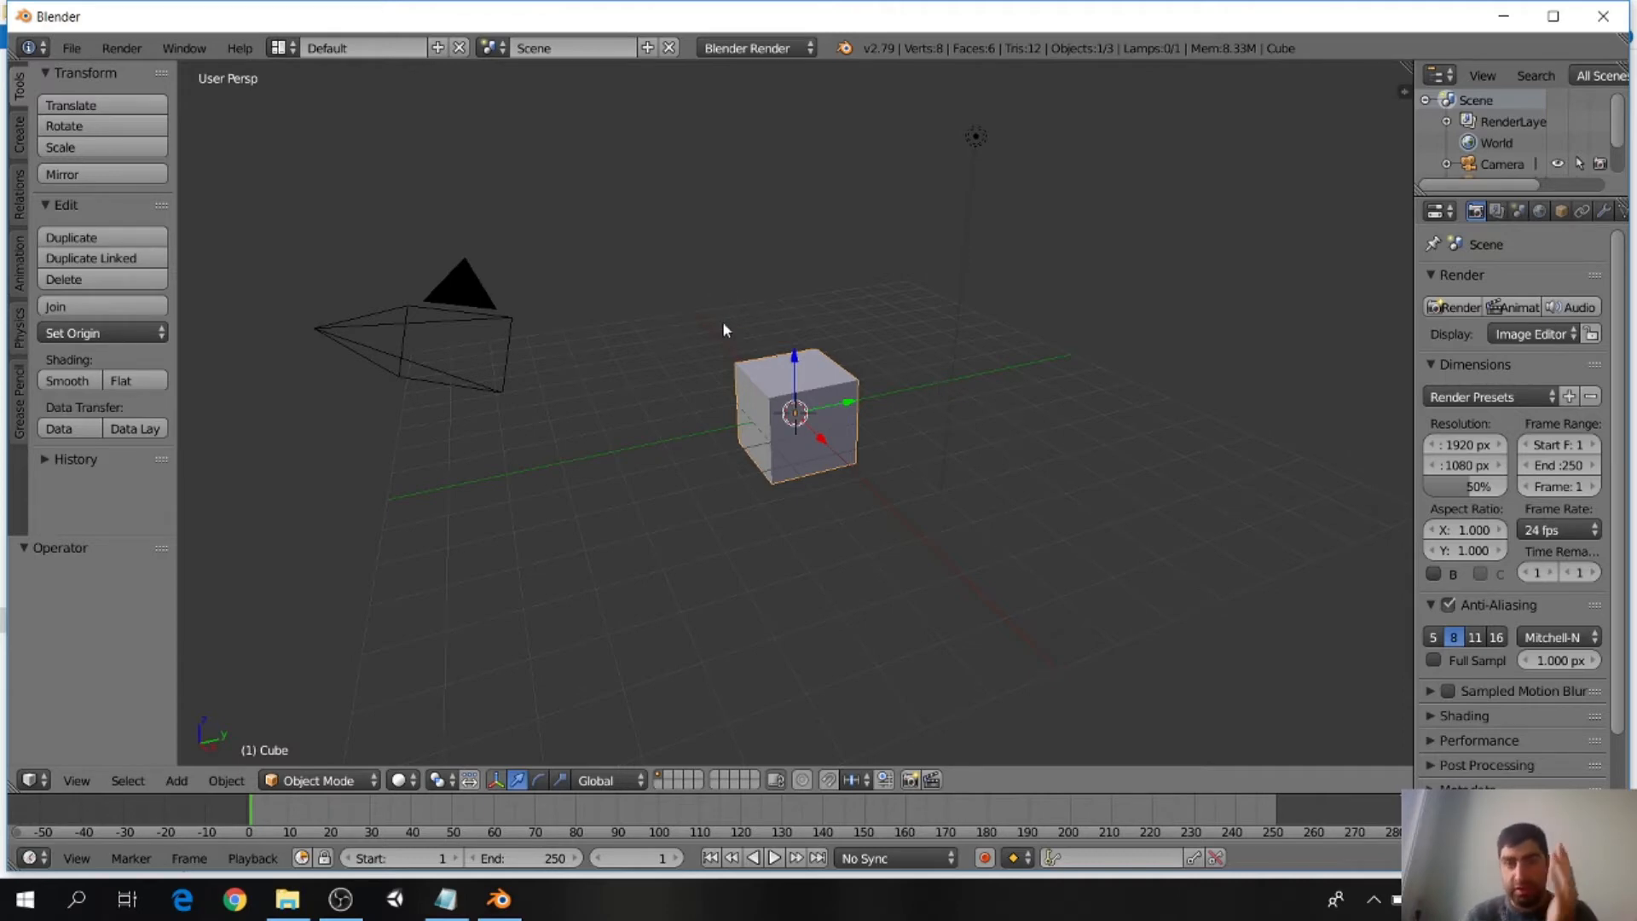
pyautogui.rightClick(431, 330)
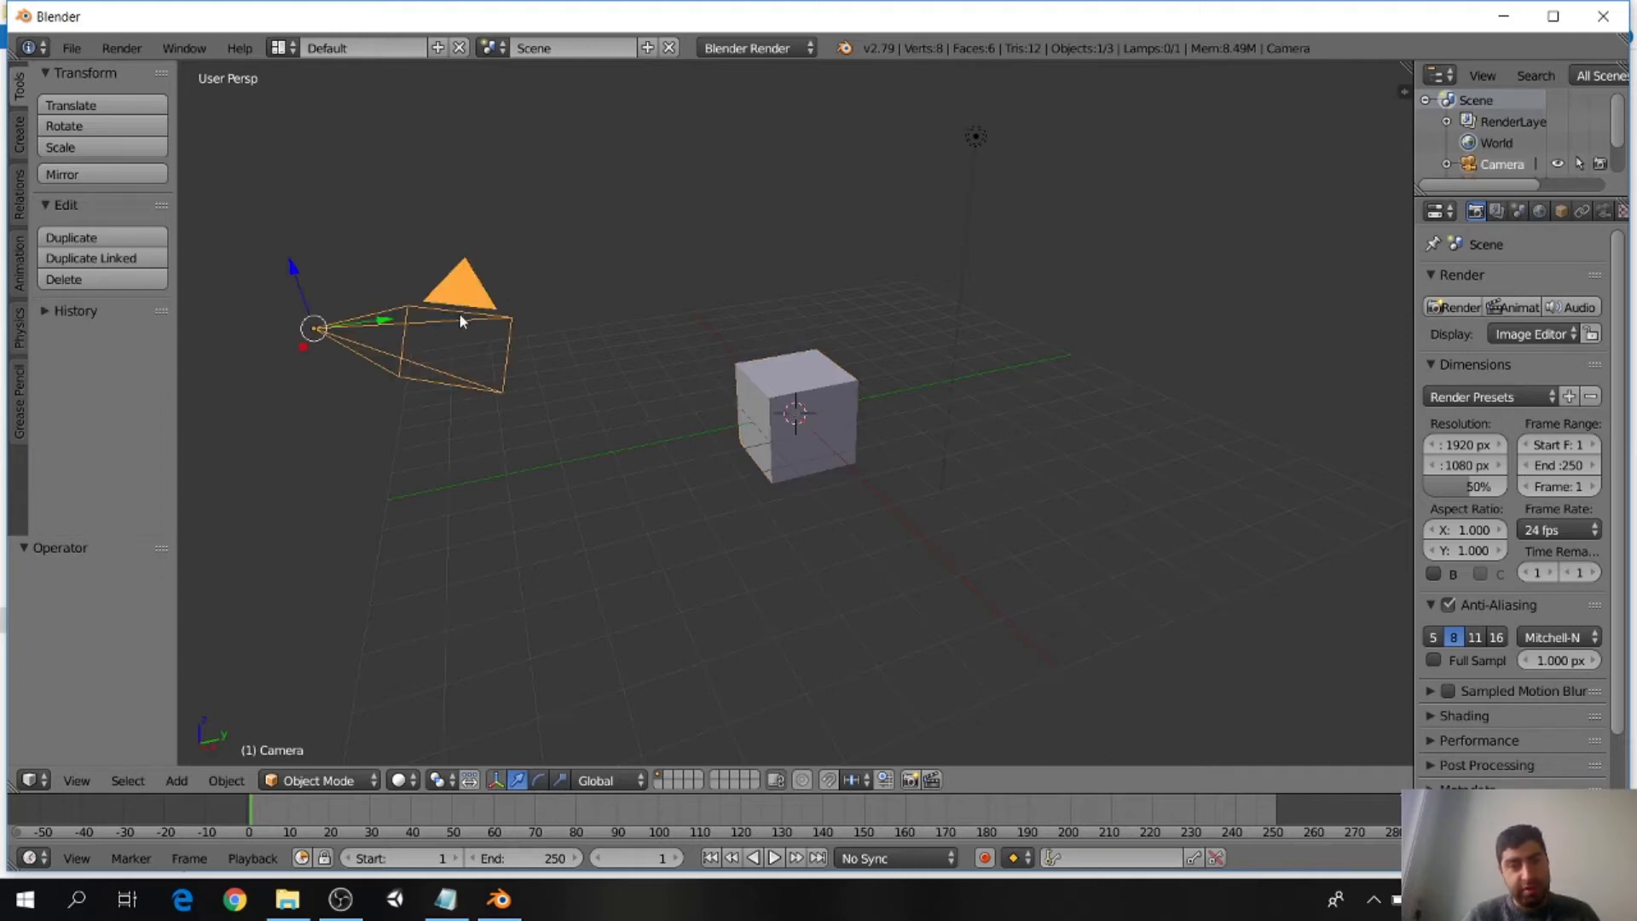
pyautogui.press('KP_0')
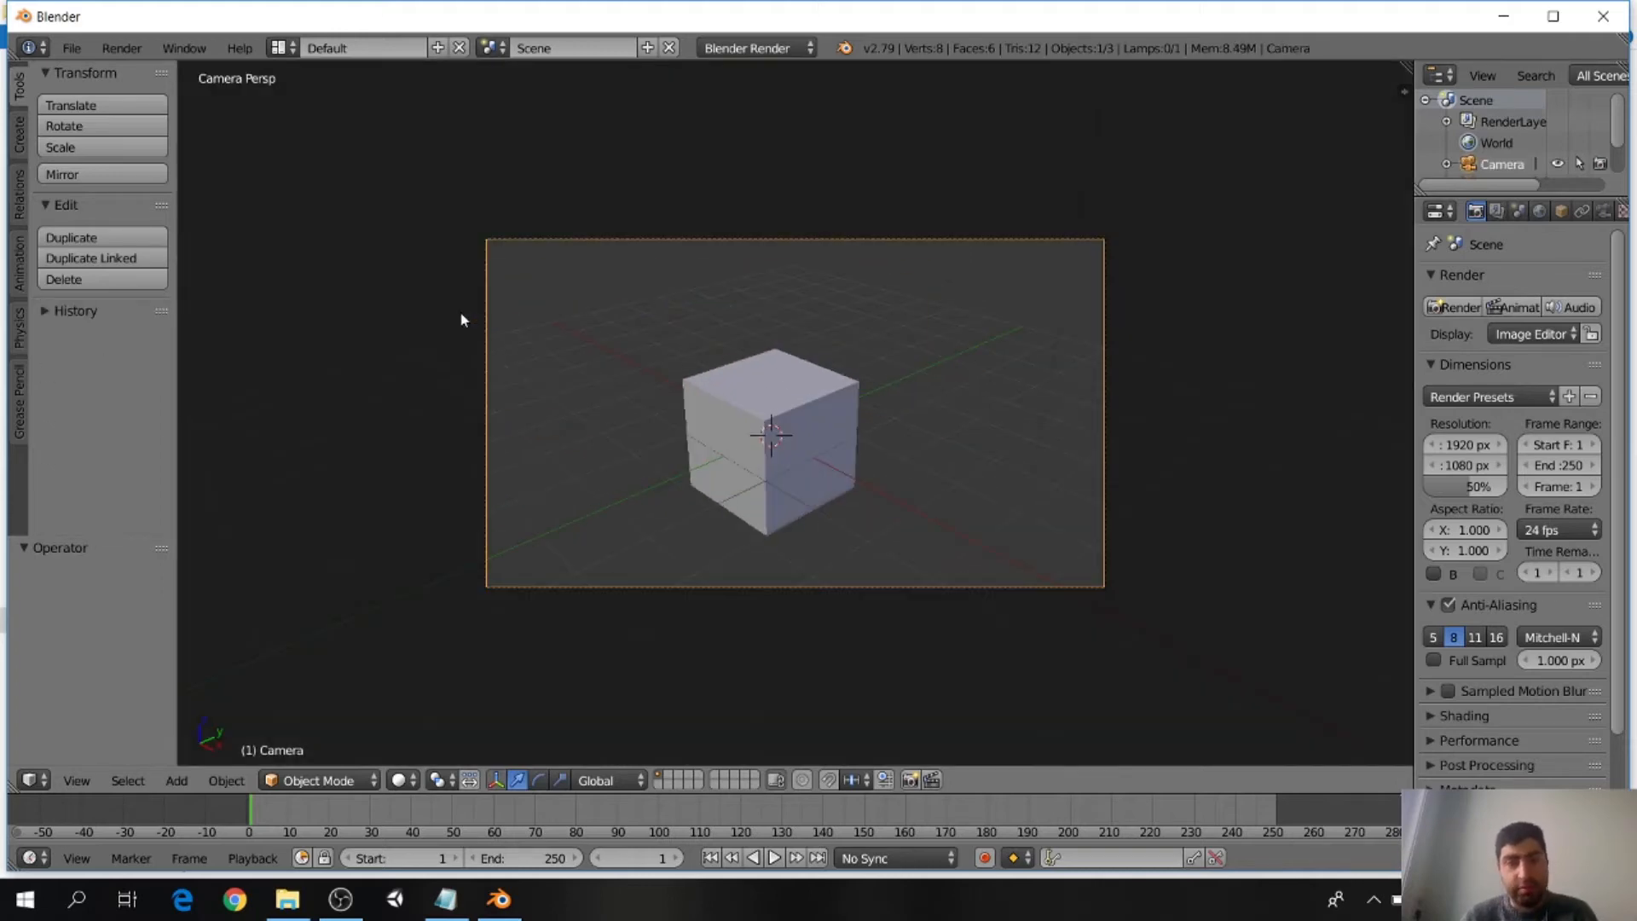
pyautogui.press('KP_0')
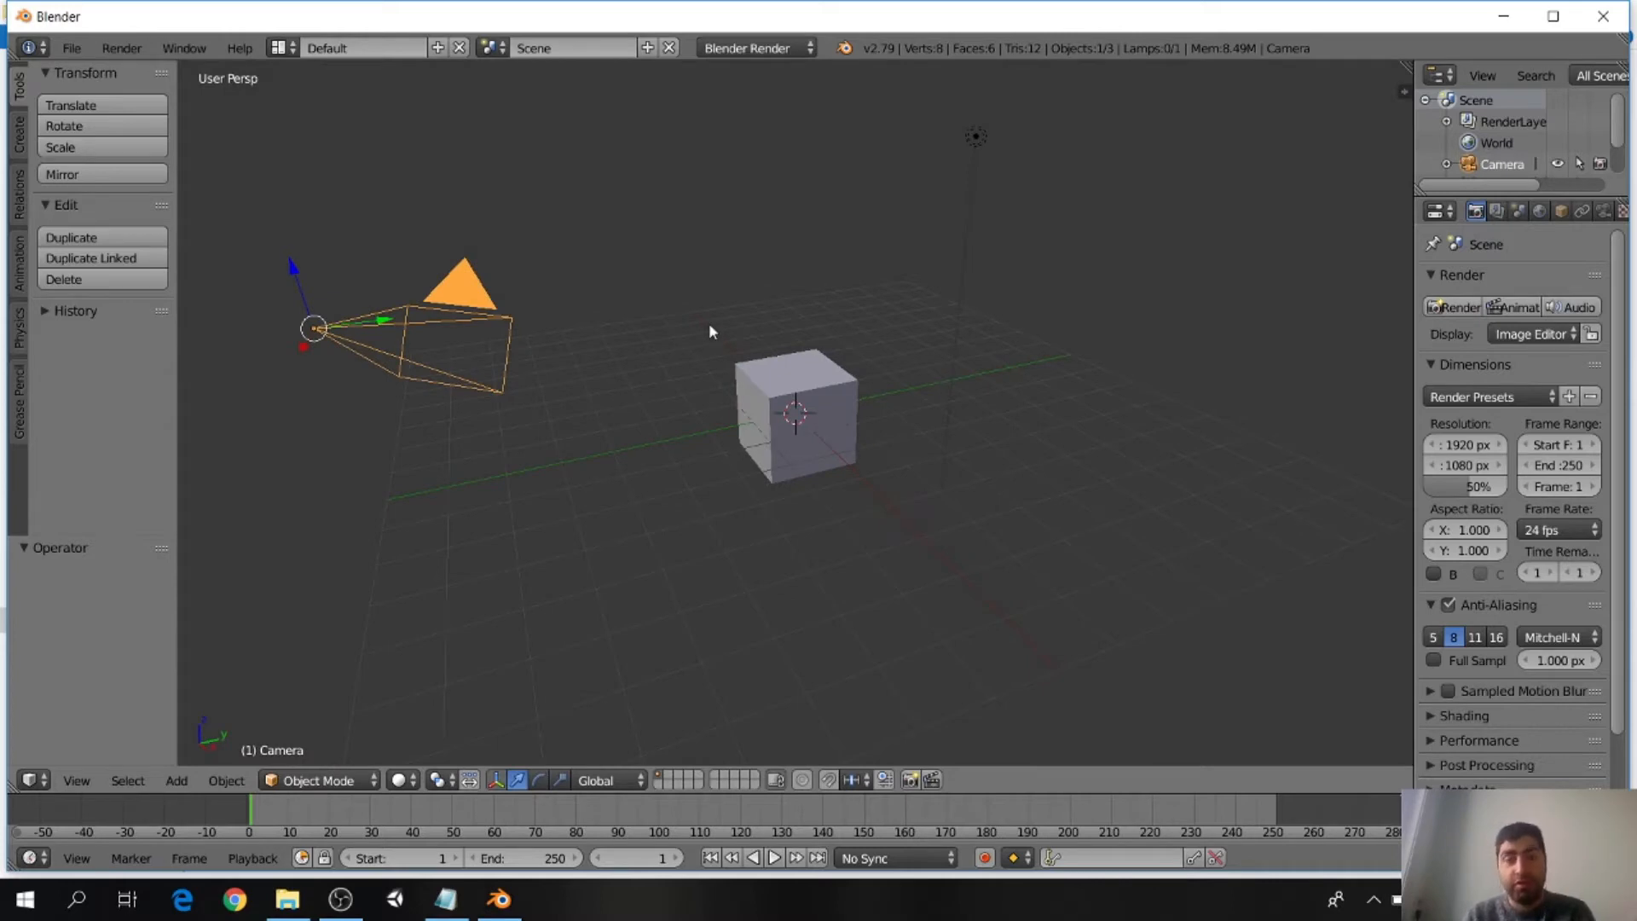
pyautogui.press('KP_0')
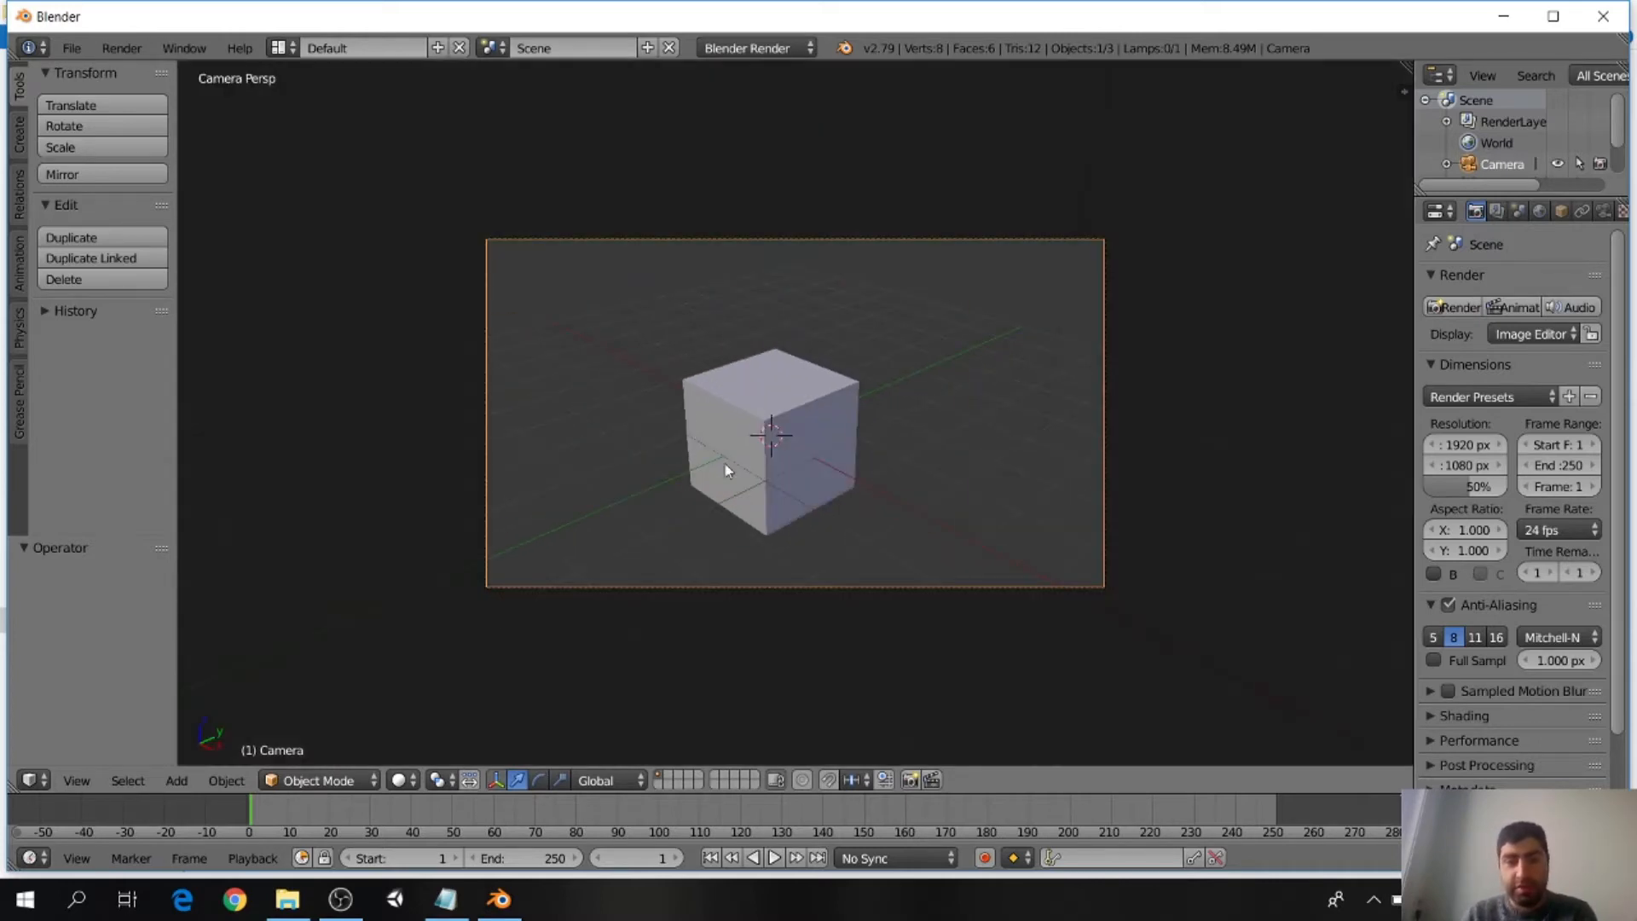
pyautogui.press('KP_0')
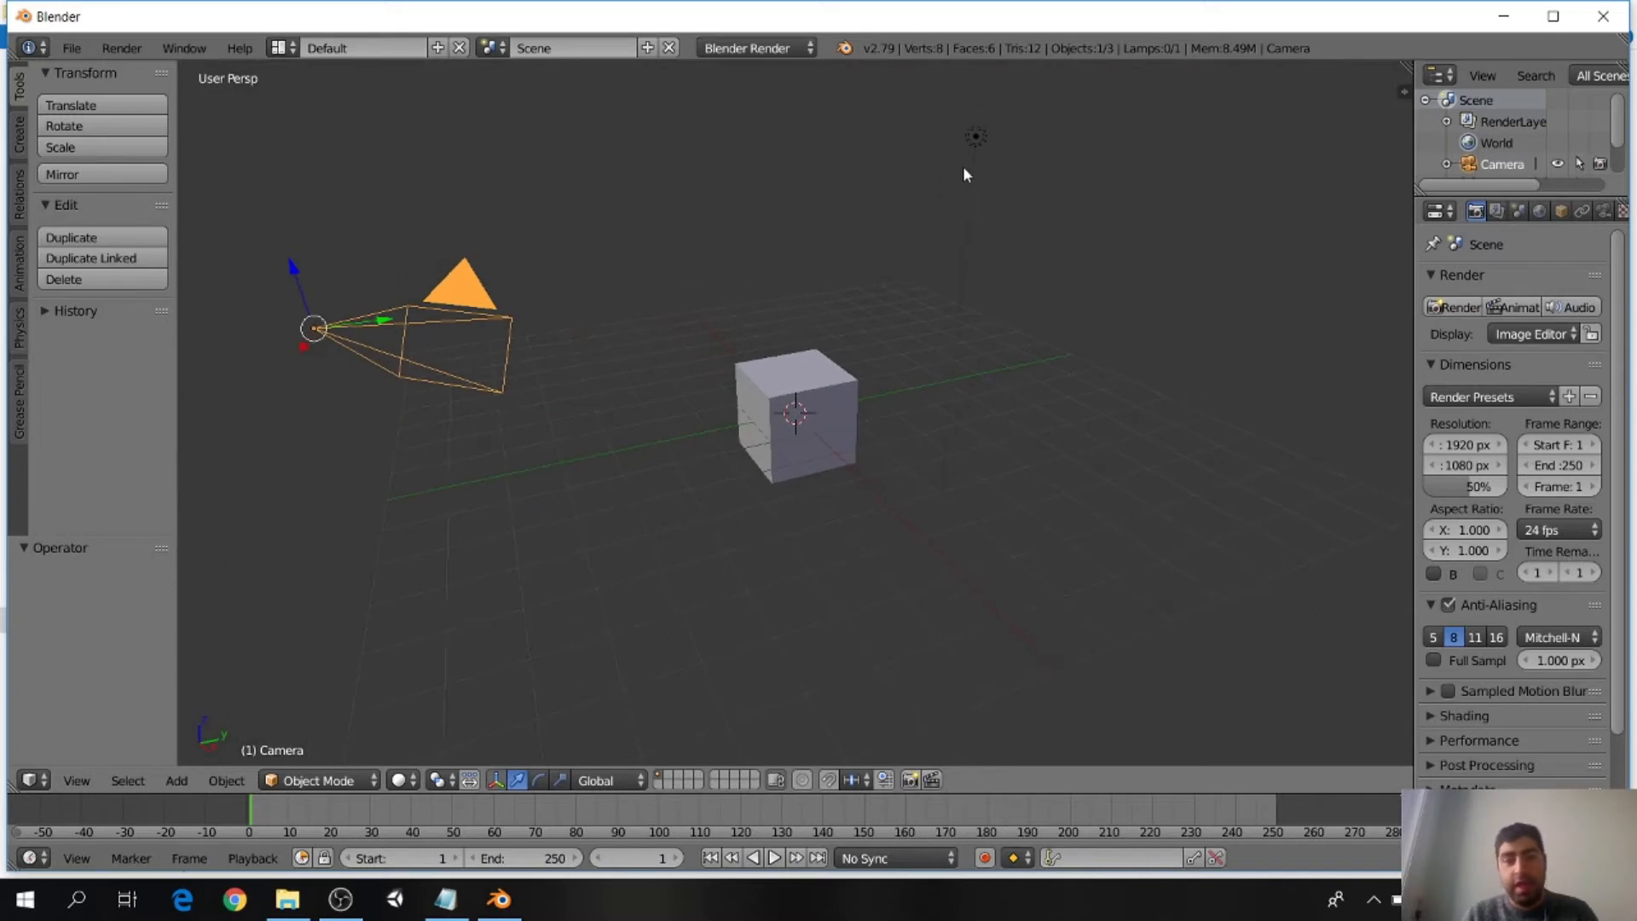
# Step: Select the lamp and then the cube, and enlarge the Outliner and Properties editors so all scene objects are listed
pyautogui.rightClick(974, 138)
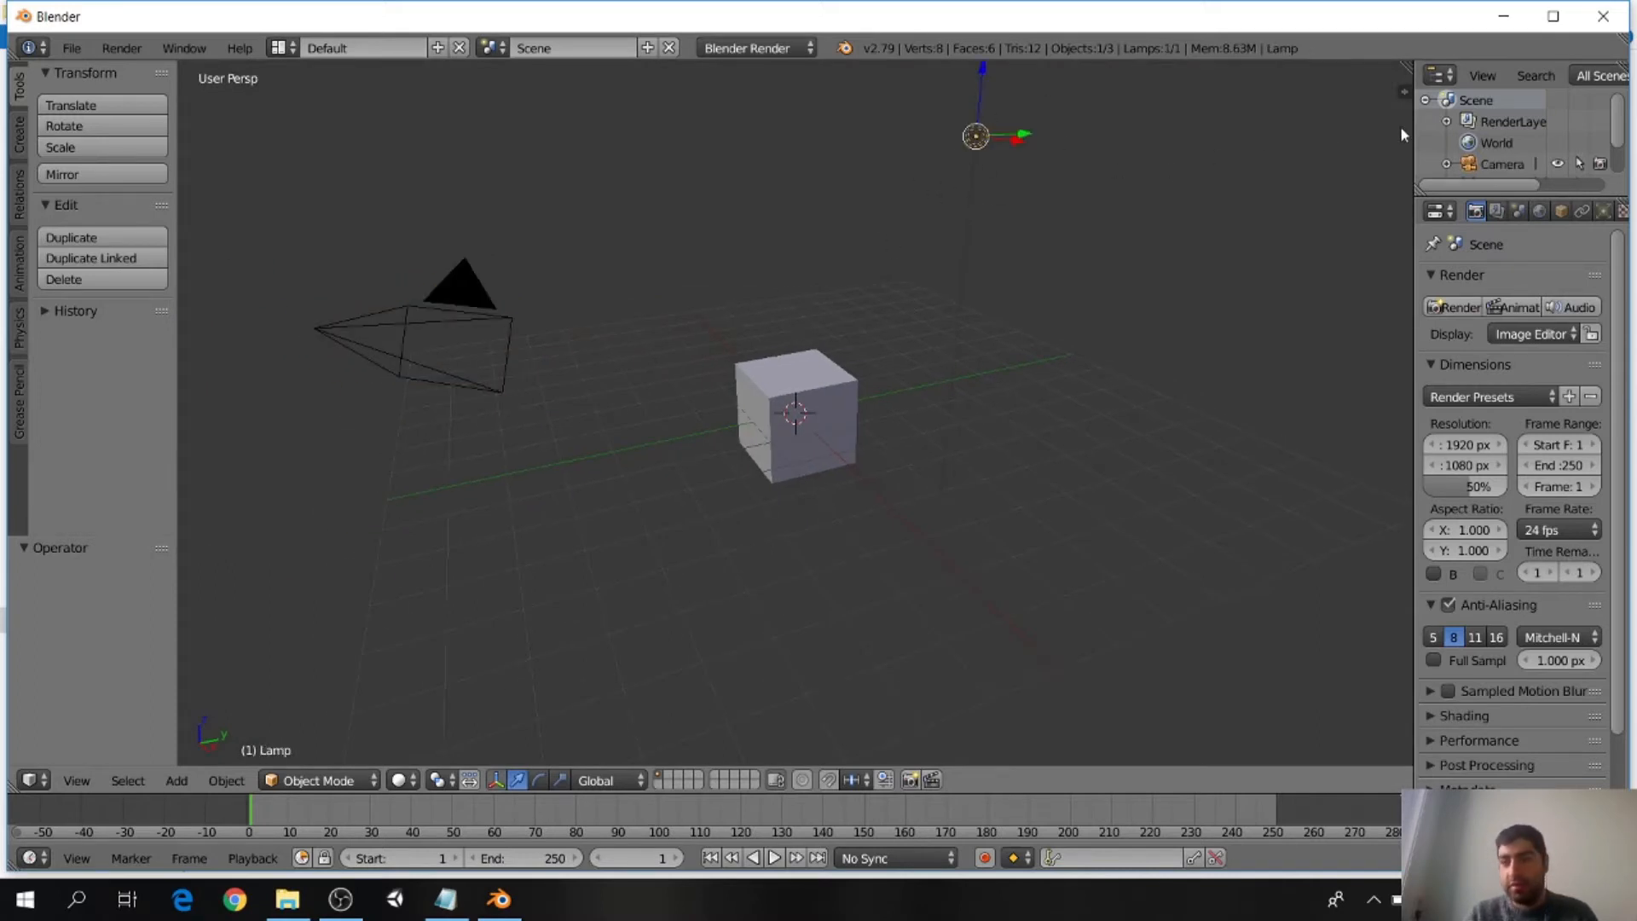
pyautogui.scroll(-2, 1480, 141)
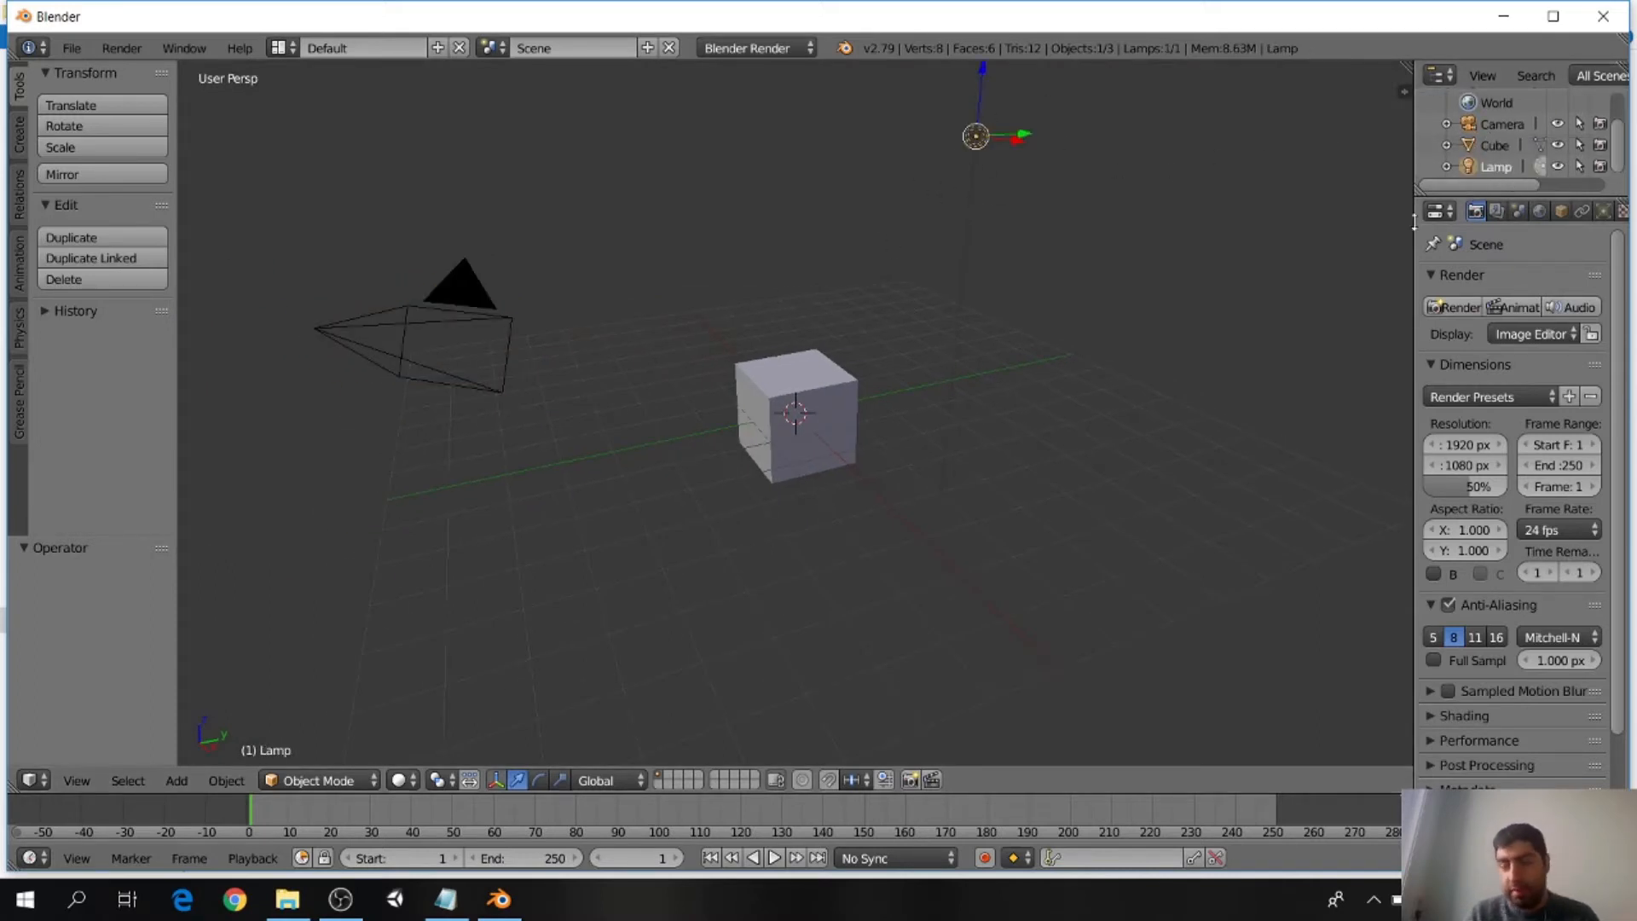
pyautogui.rightClick(831, 373)
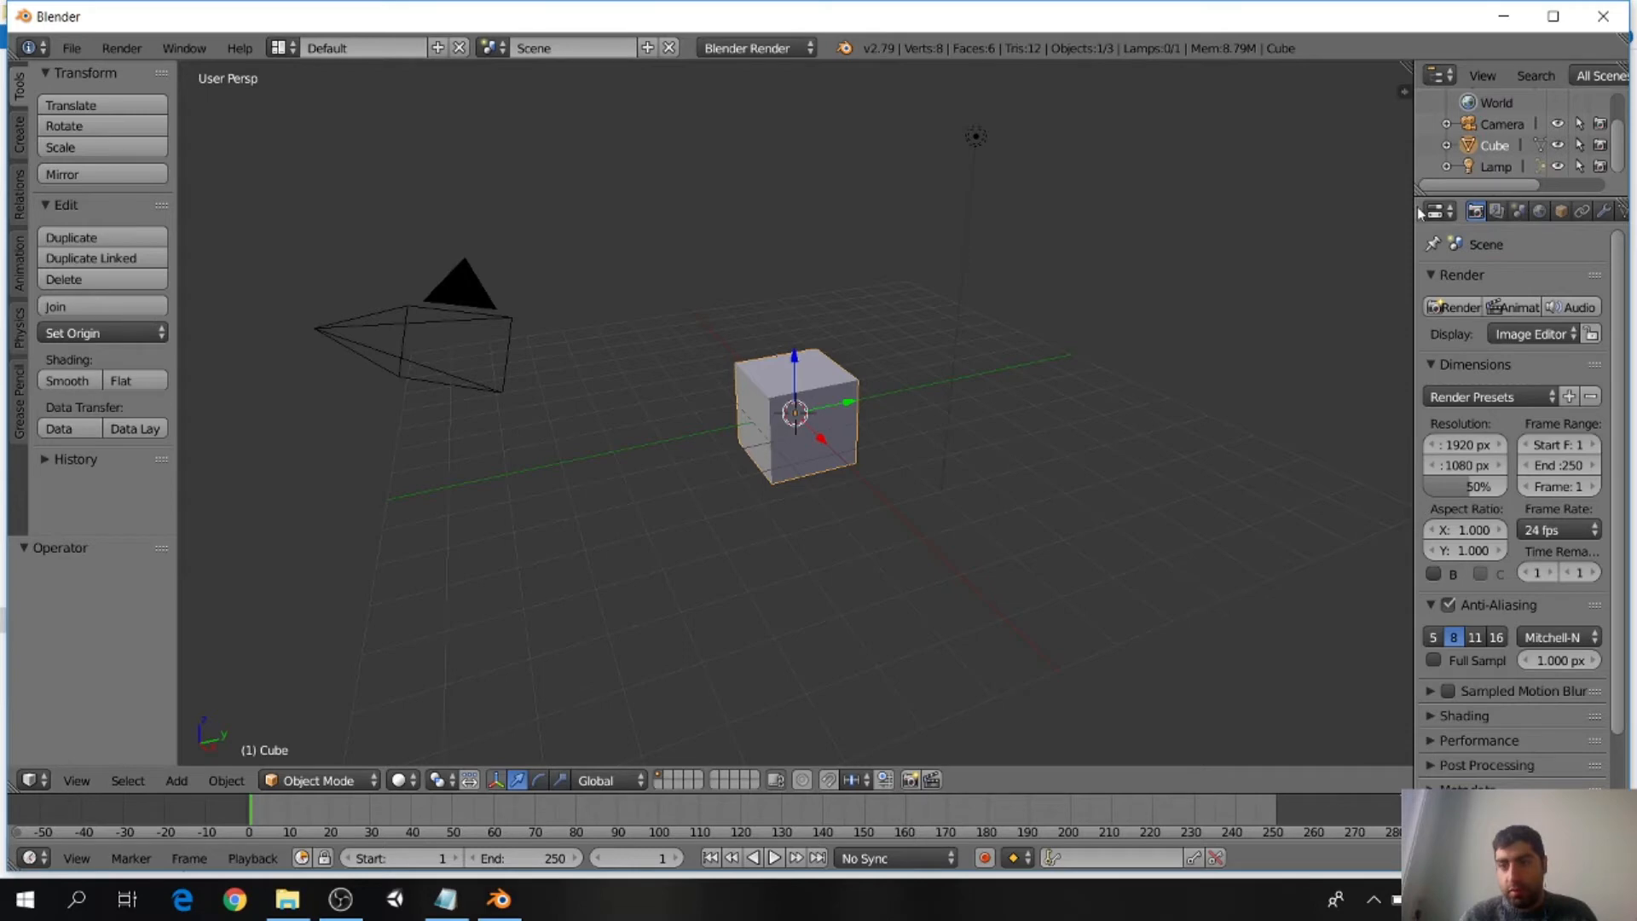
pyautogui.moveTo(1412, 166); pyautogui.dragTo(1149, 165)
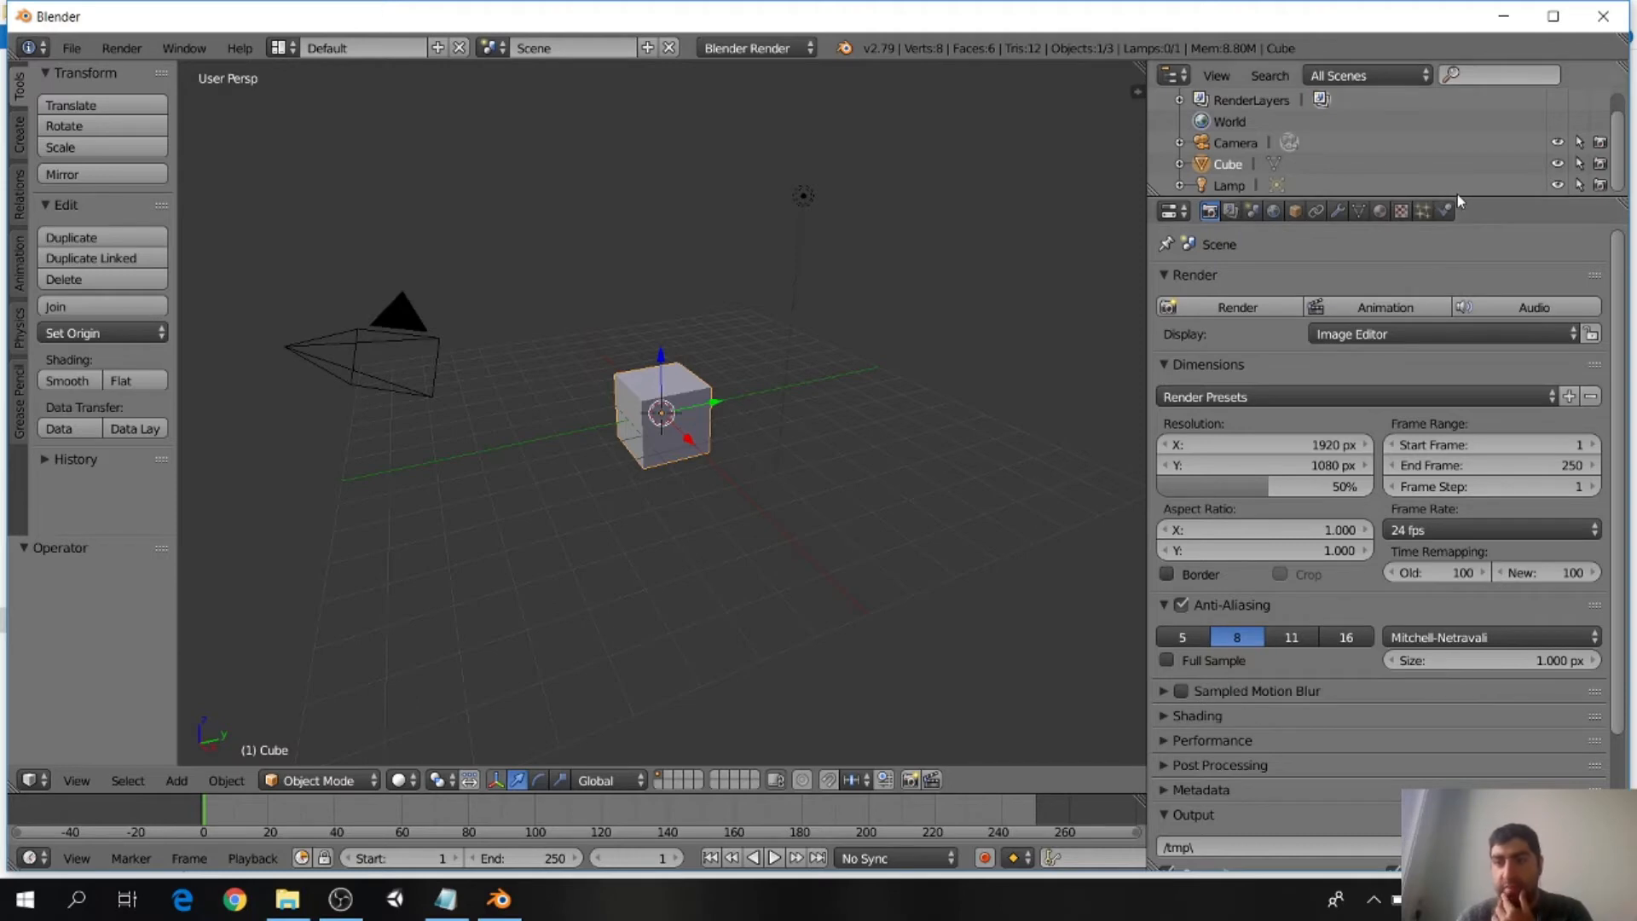
pyautogui.moveTo(1455, 198); pyautogui.dragTo(1373, 322)
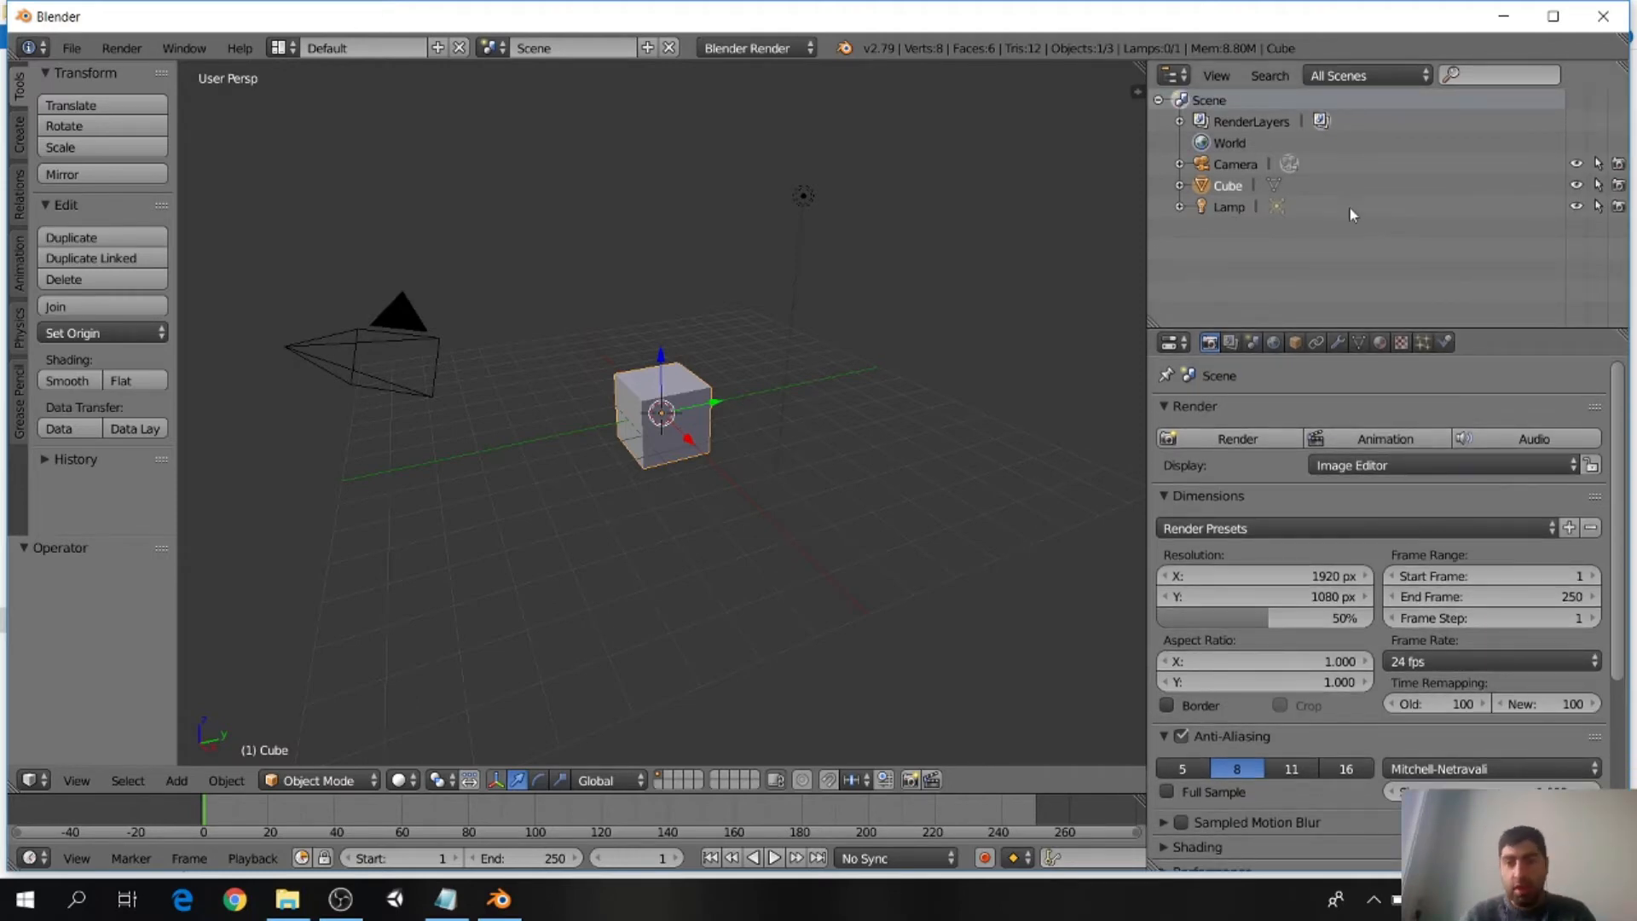
# Step: Select the camera, the cube and the lamp in turn to identify the default scene objects
pyautogui.rightClick(398, 321)
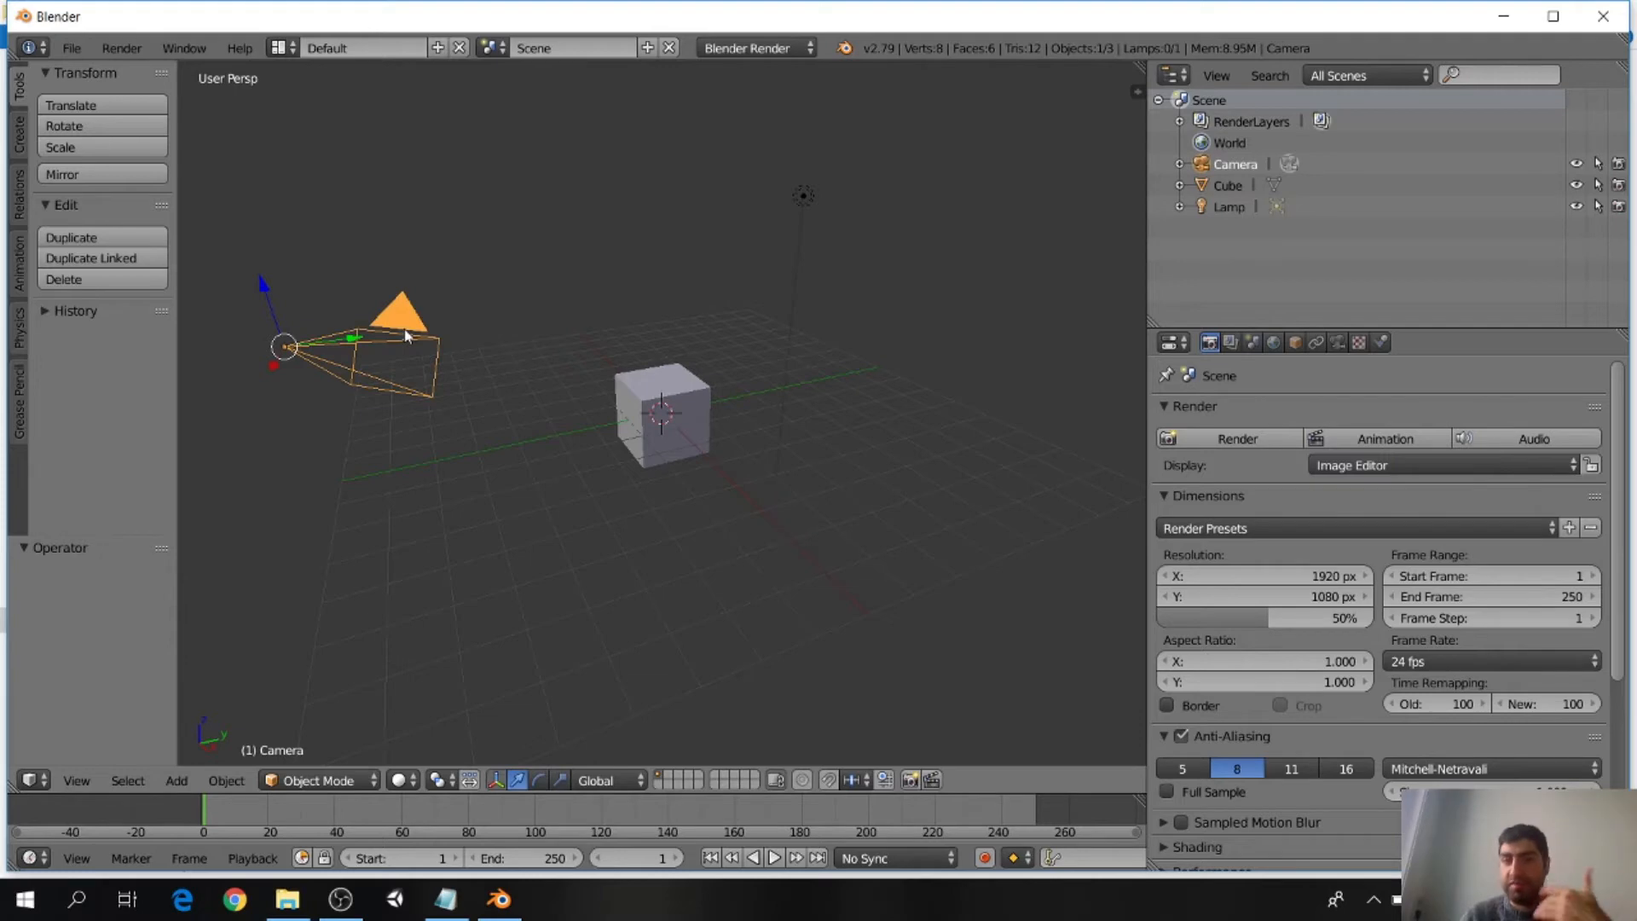
pyautogui.rightClick(693, 385)
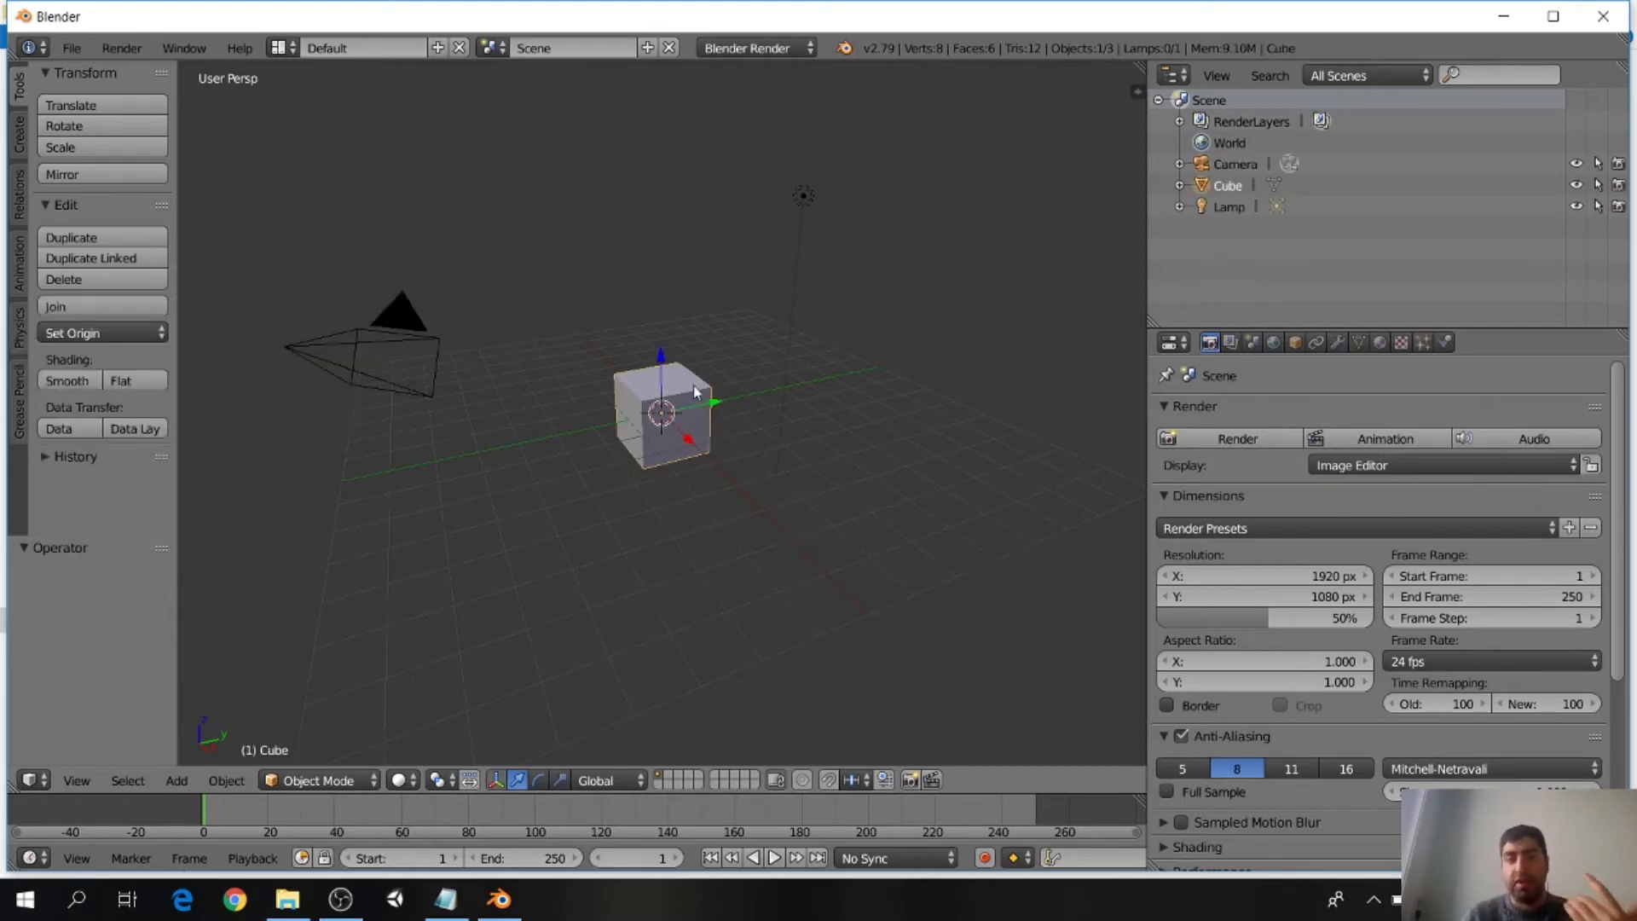
pyautogui.rightClick(802, 197)
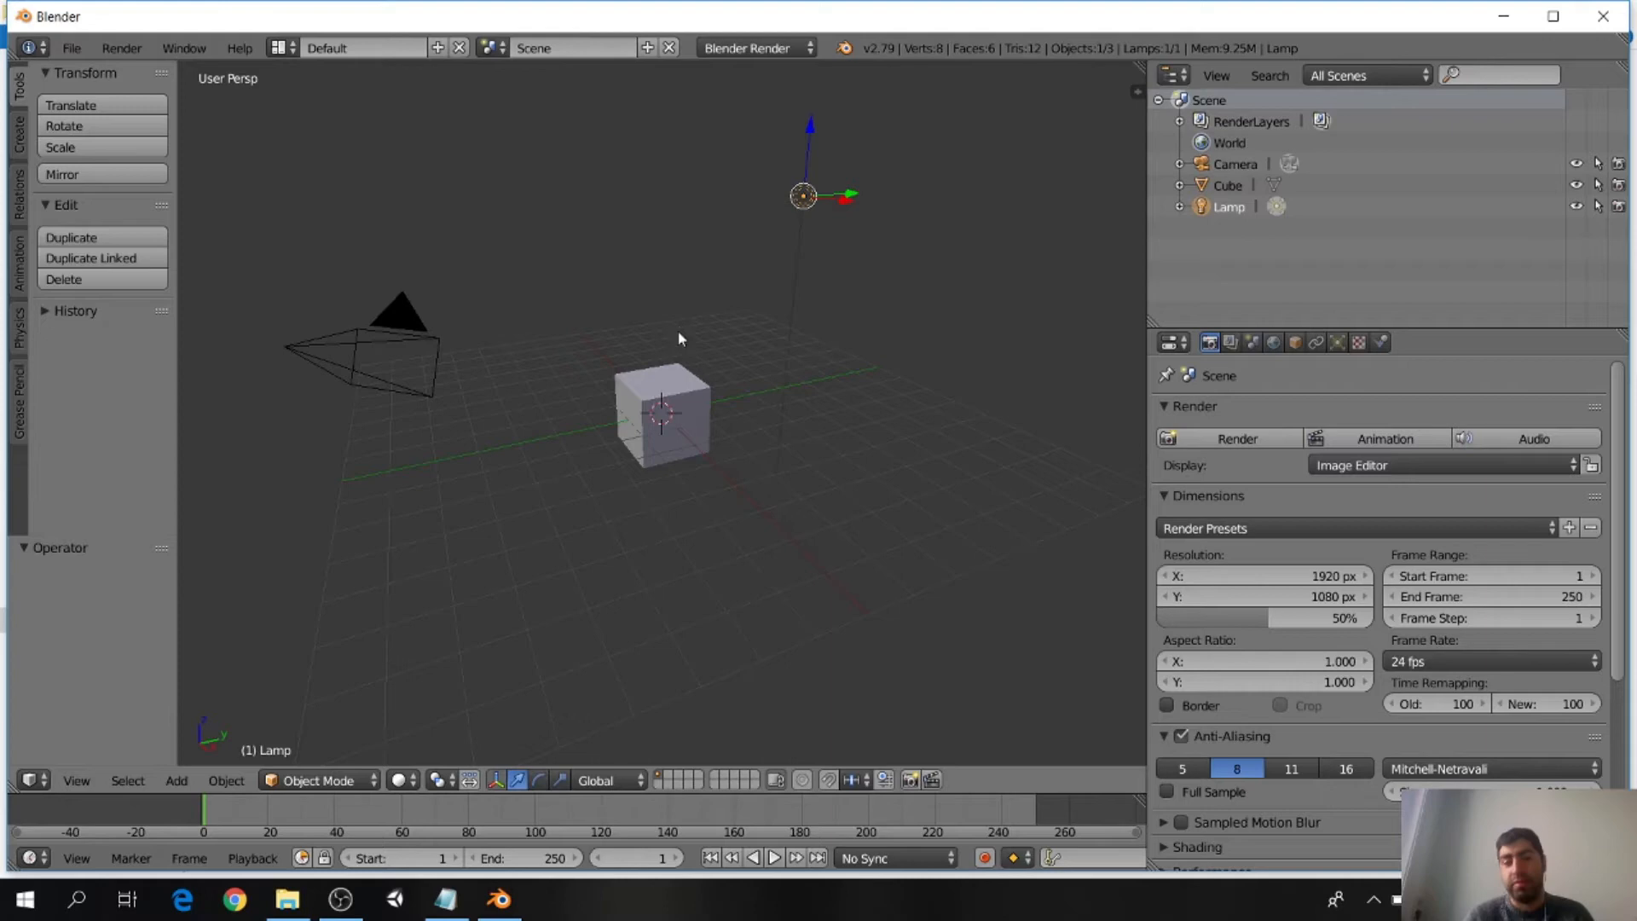
# Step: Delete the default cube from the scene
pyautogui.rightClick(683, 377)
pyautogui.scroll(3, 695, 362)
pyautogui.scroll(-3, 696, 366)
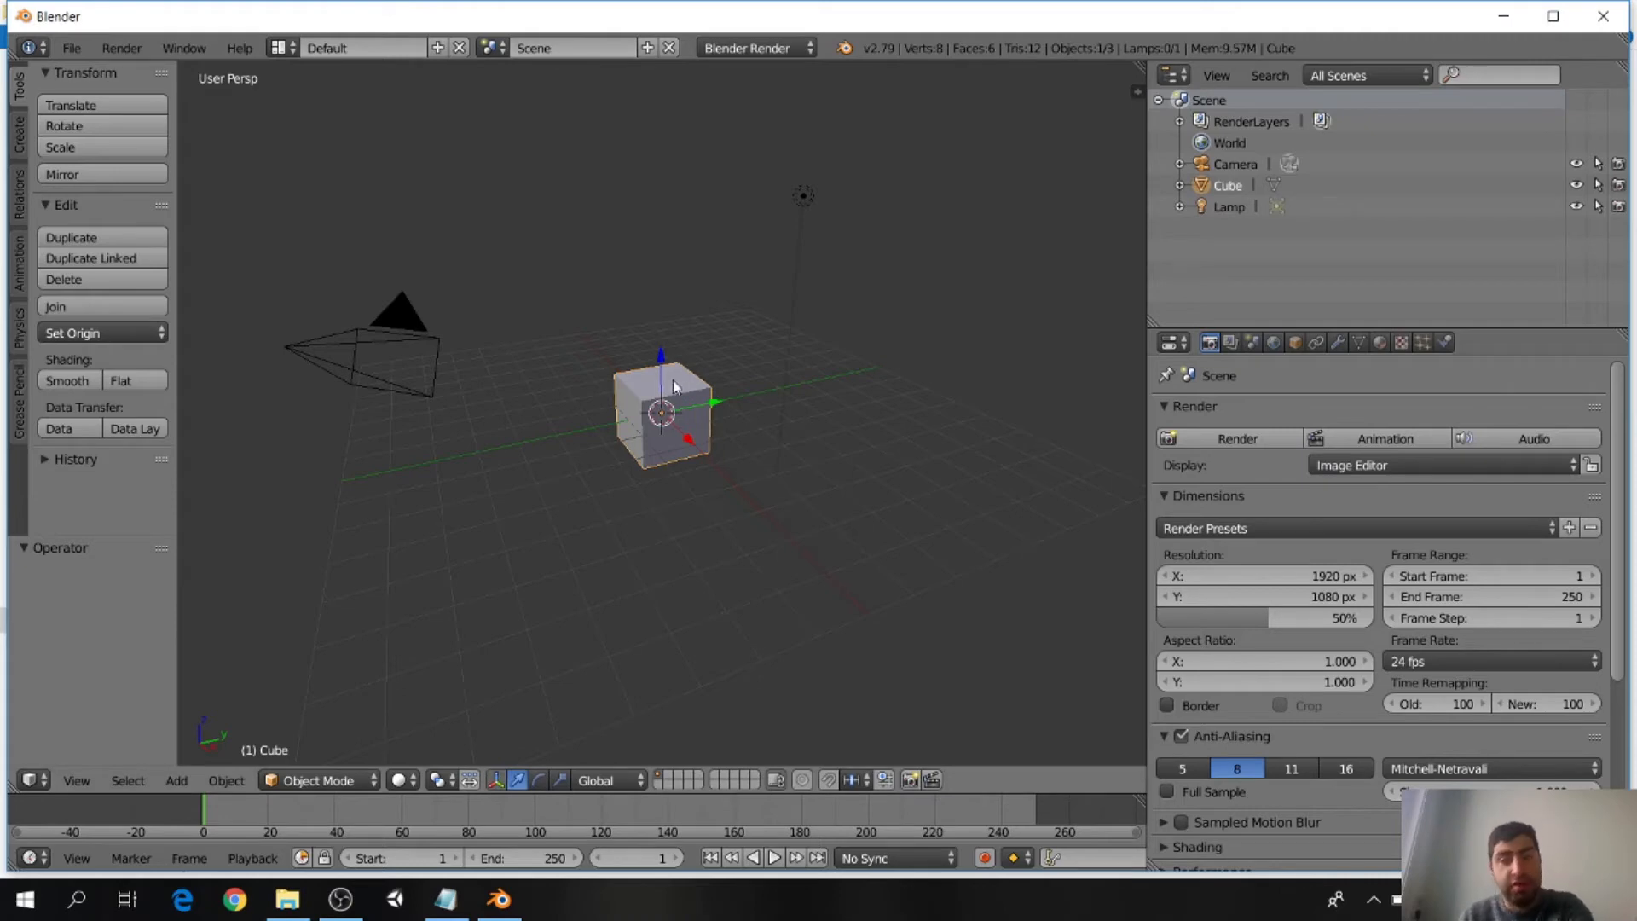
pyautogui.press('x')
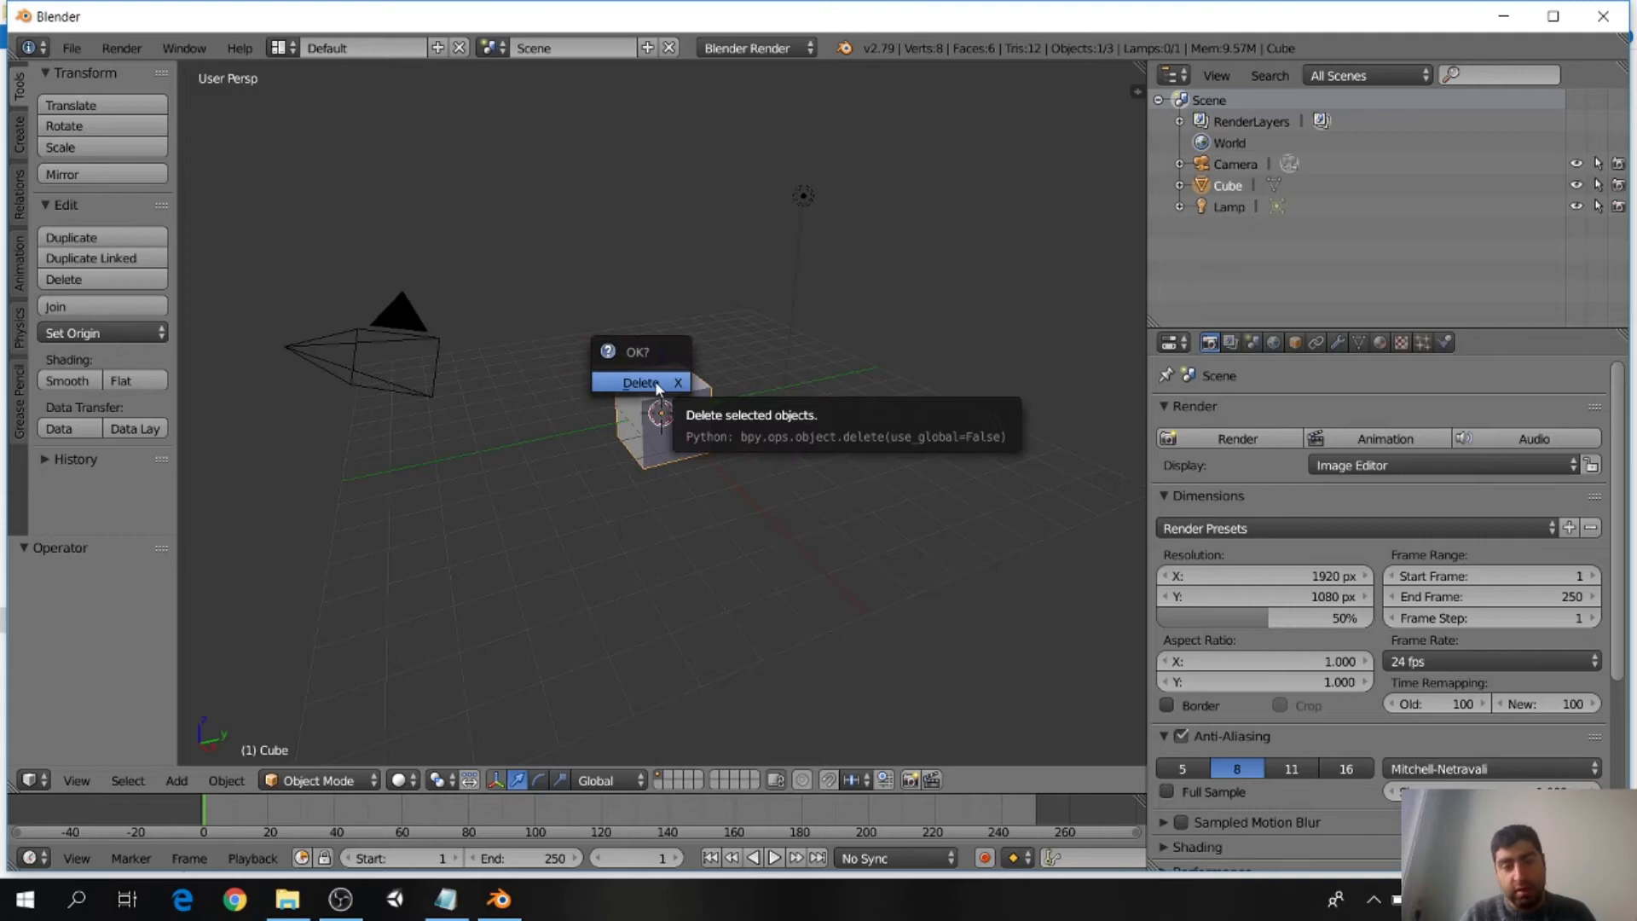
pyautogui.click(639, 384)
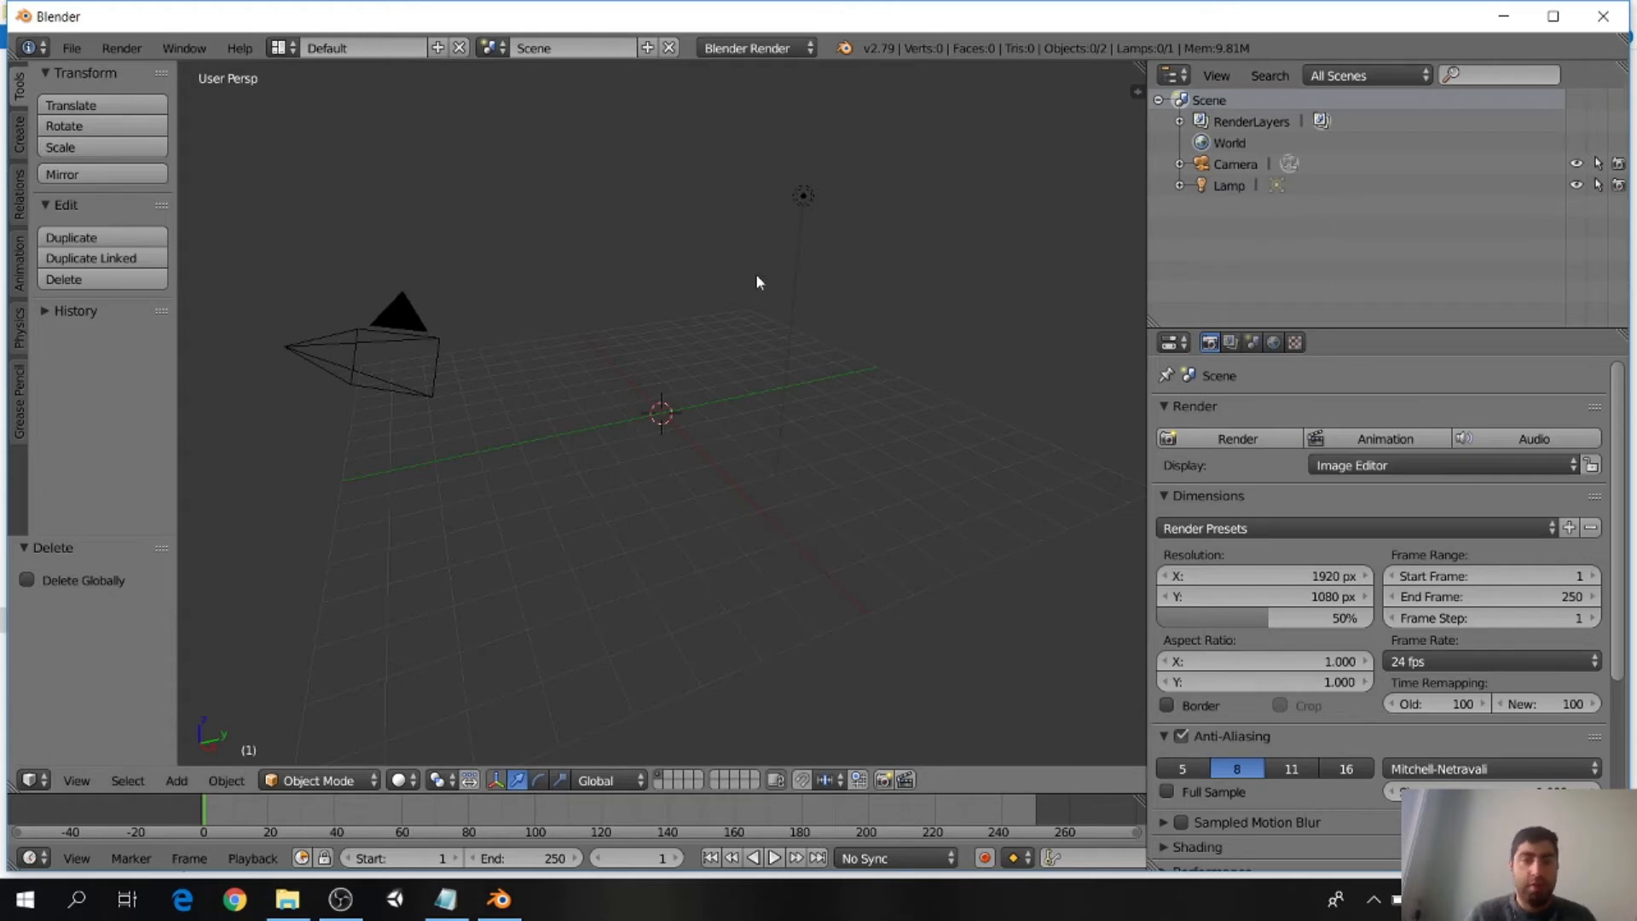
# Step: Start importing a Wavefront (.obj) file into the scene
pyautogui.scroll(4, 680, 317)
pyautogui.scroll(-4, 680, 321)
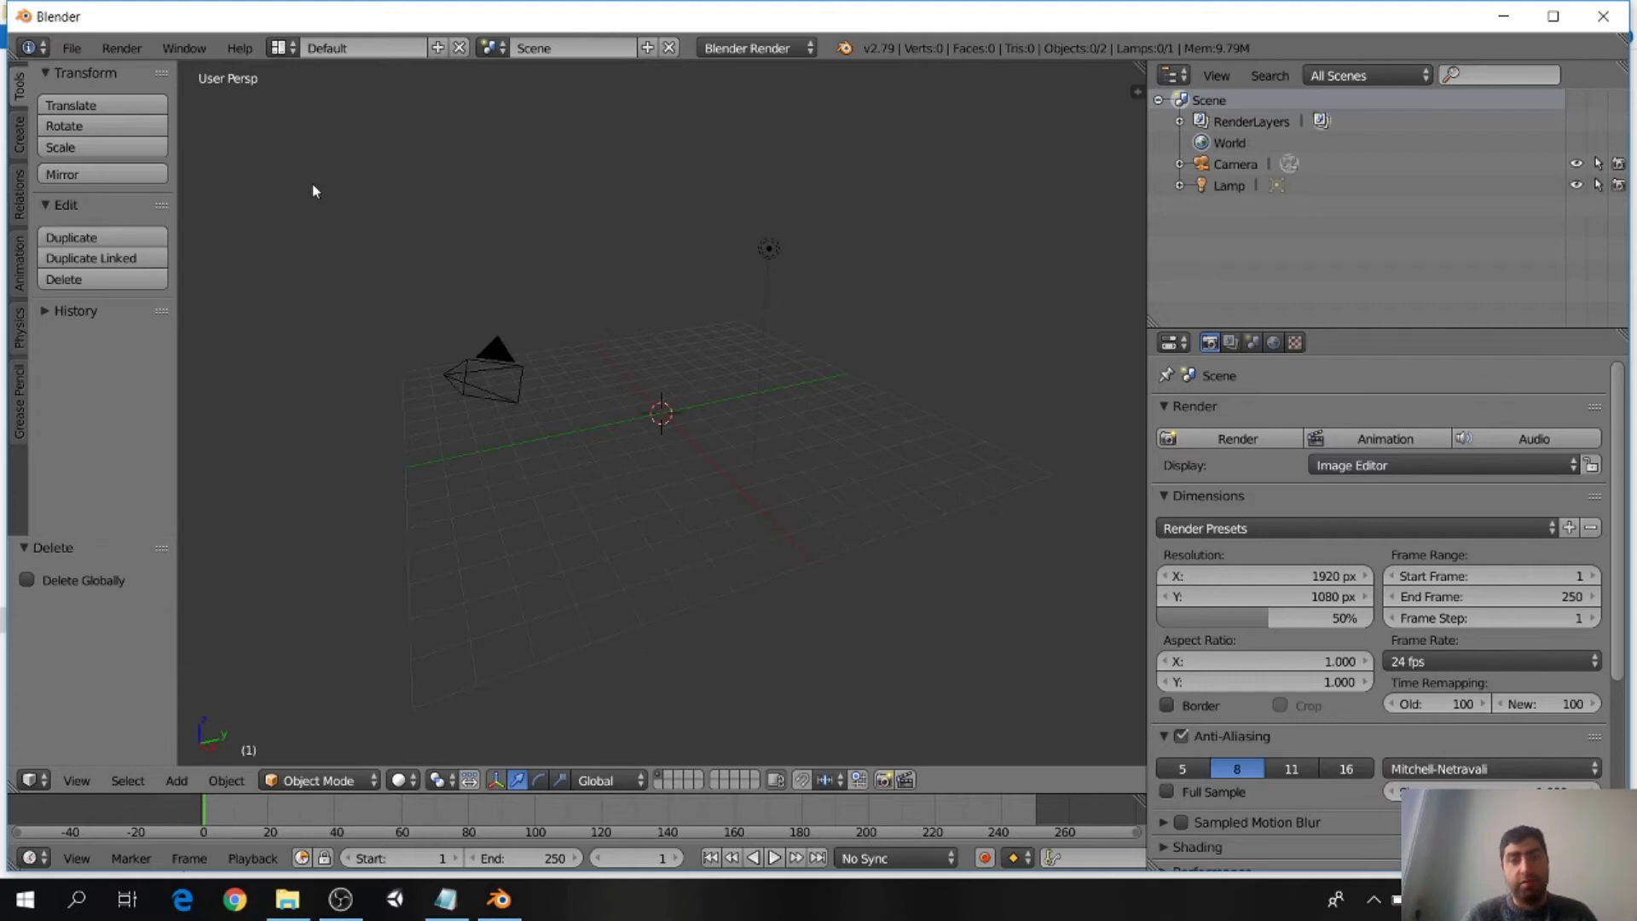
pyautogui.click(72, 48)
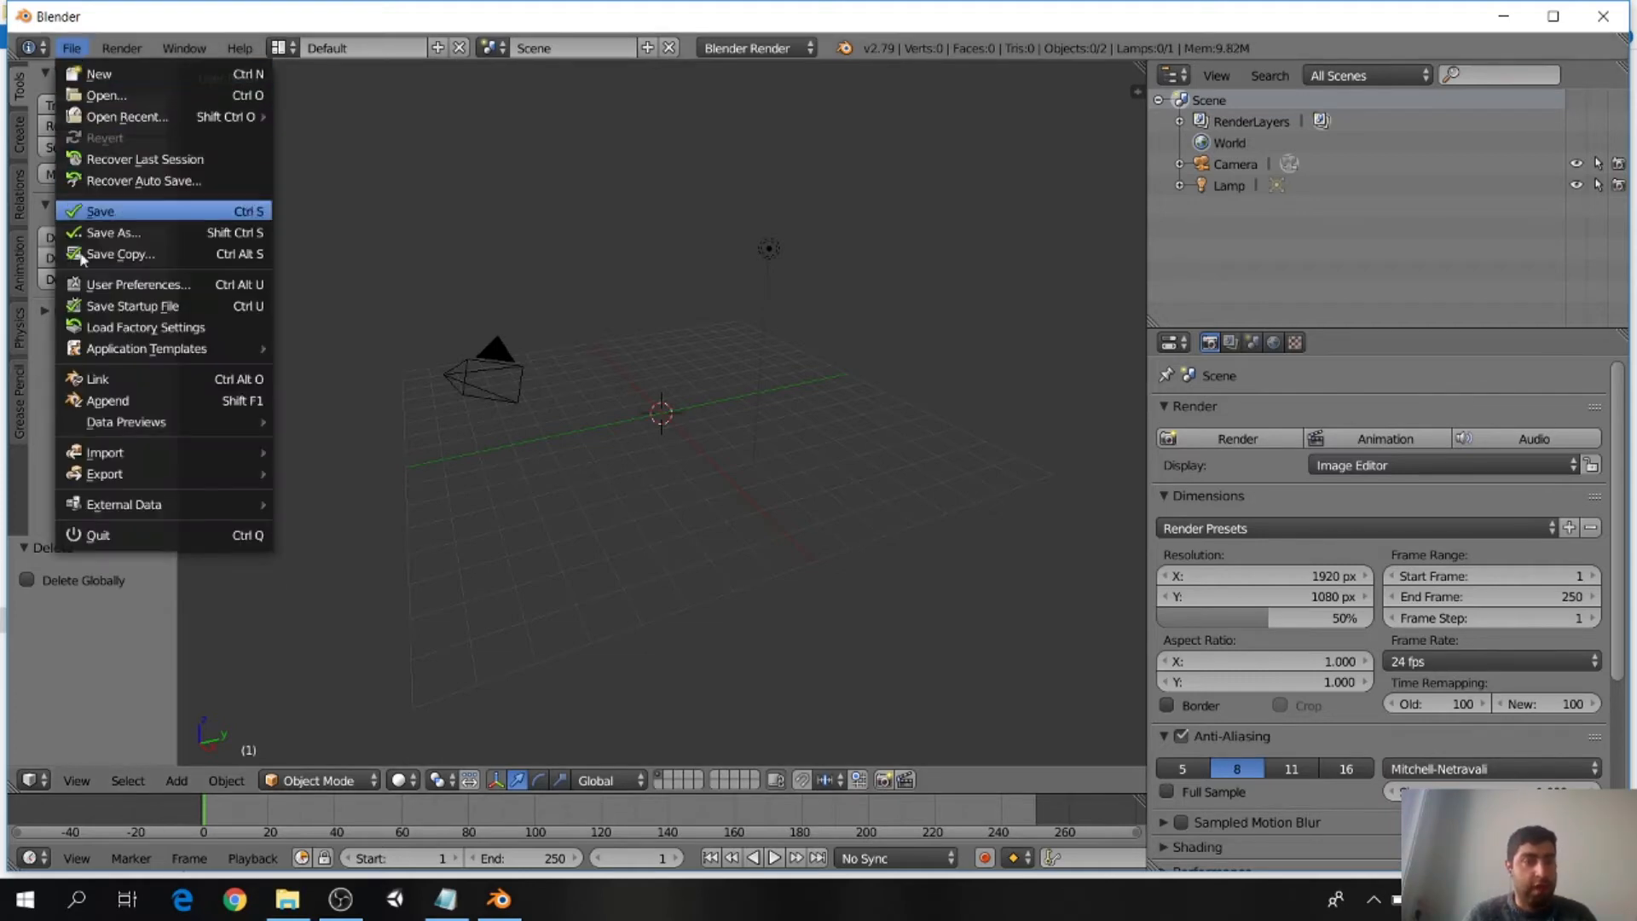
pyautogui.moveTo(135, 453)
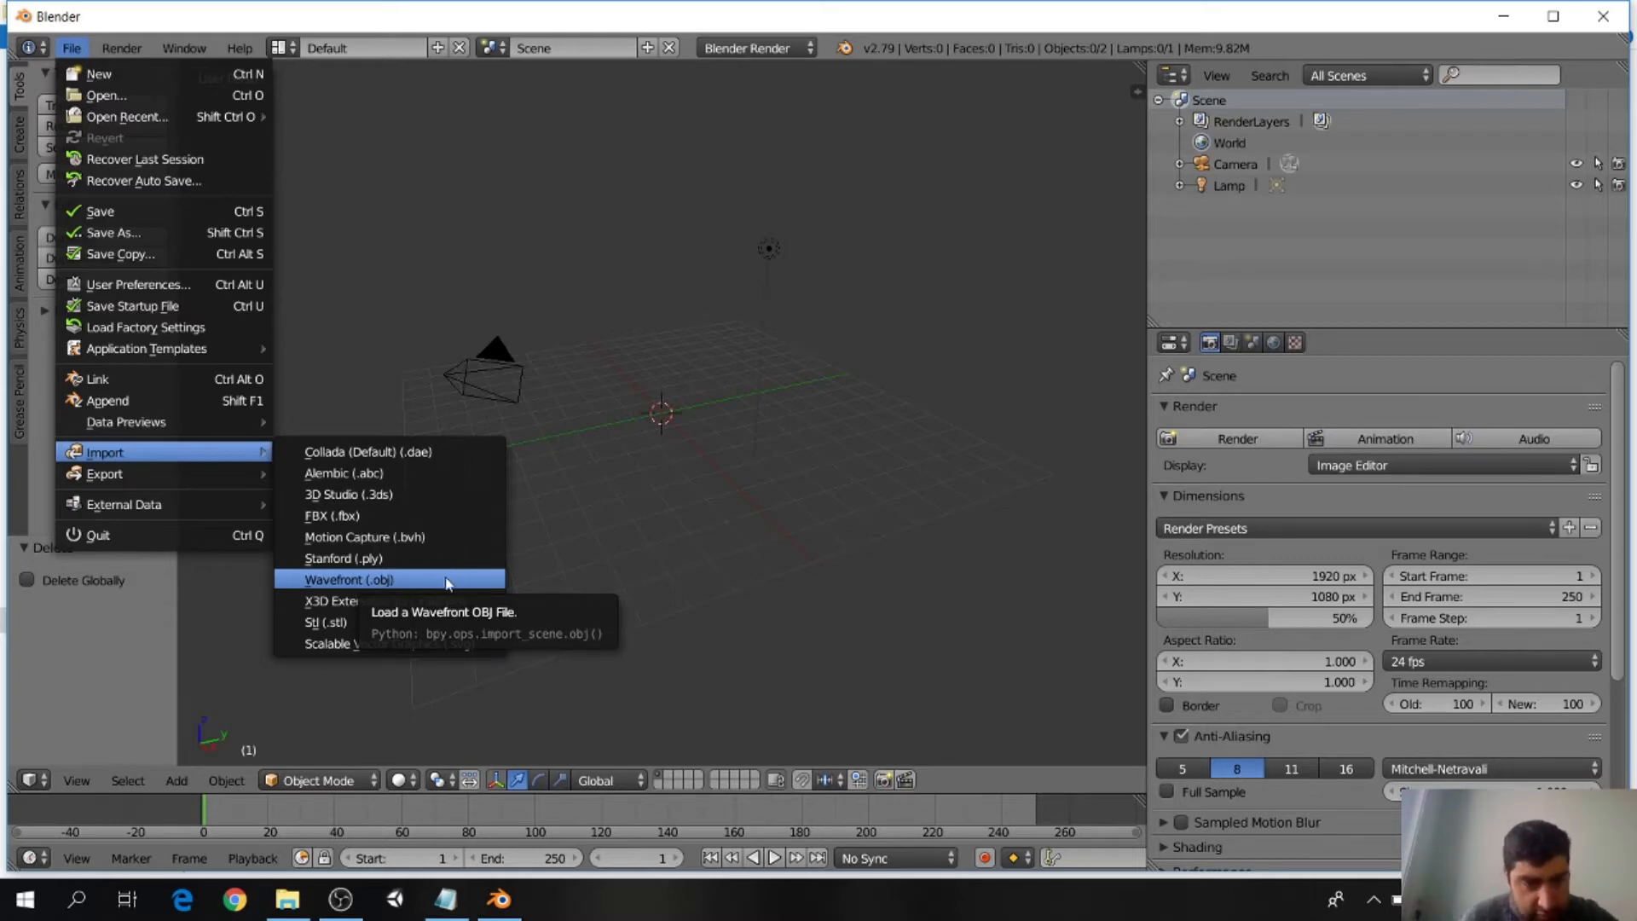
pyautogui.click(382, 581)
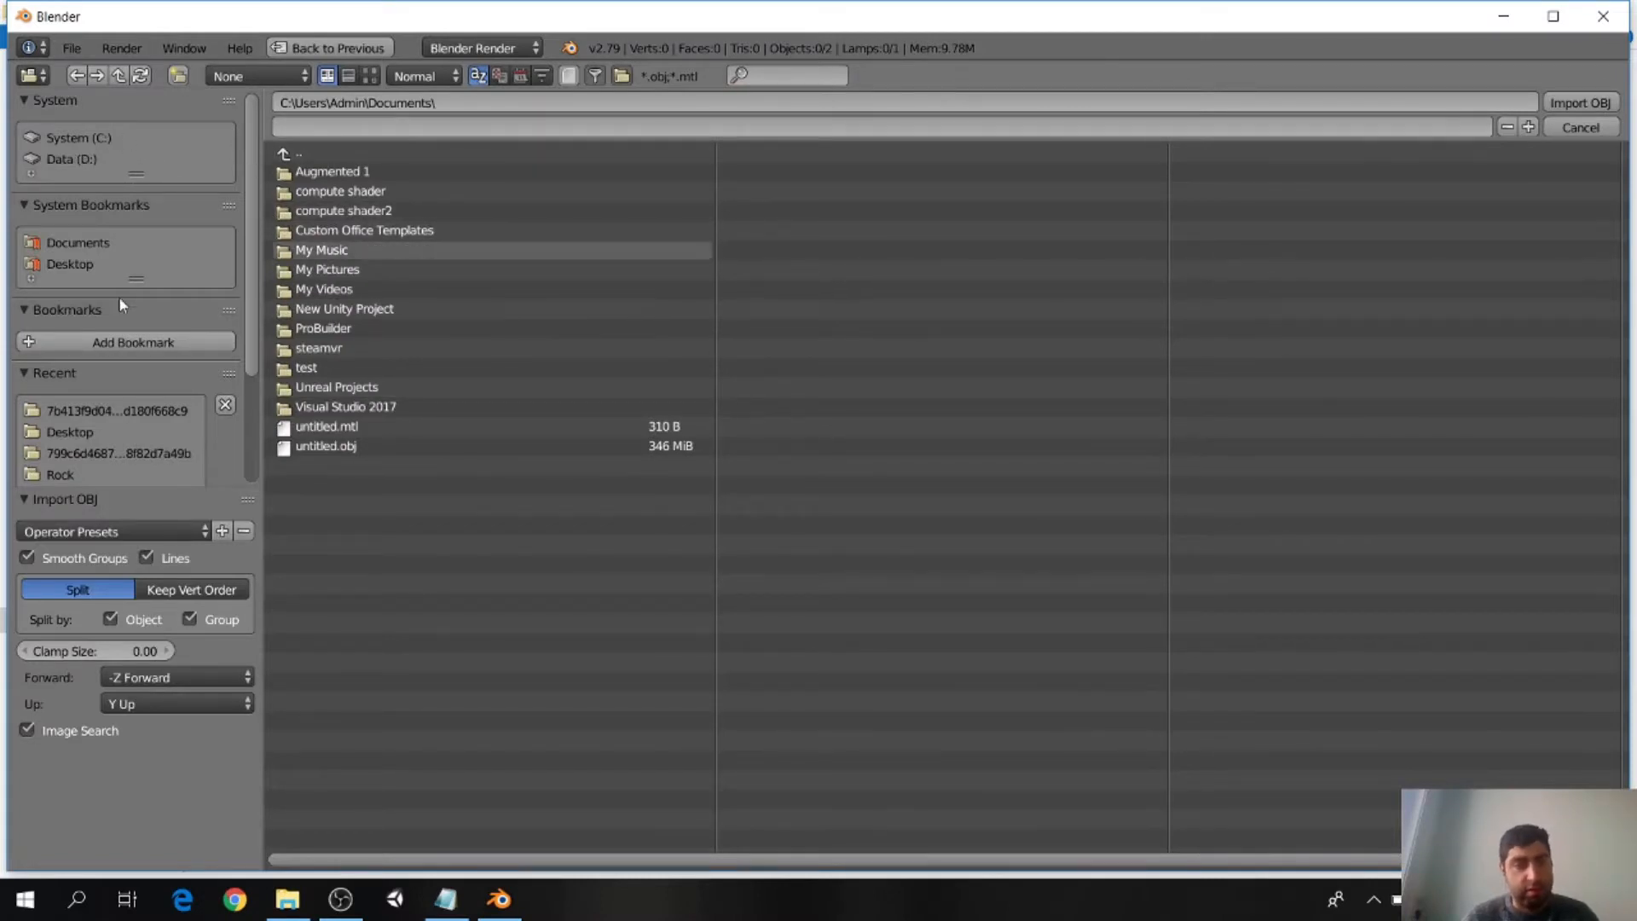
# Step: Import texturedMesh.obj from the 799c6d4687f22424ed9377739eef1e8f82d7a49b folder in D:\Toturial Videos\Rock\MeshroomCache\Texturing
pyautogui.click(86, 160)
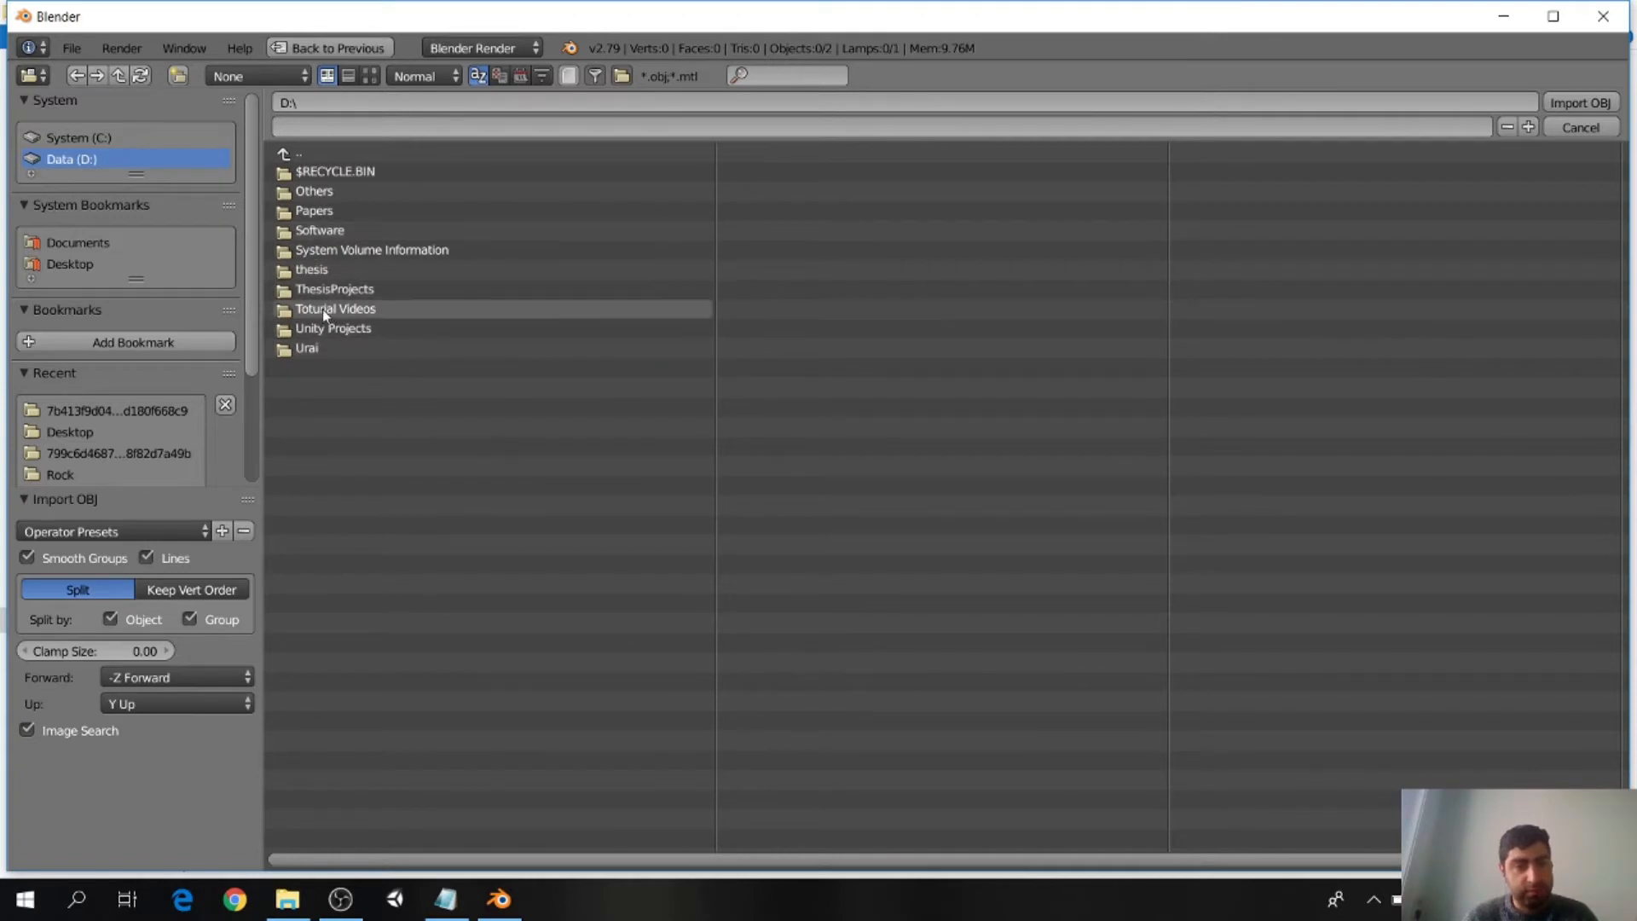
pyautogui.click(323, 308)
pyautogui.click(312, 173)
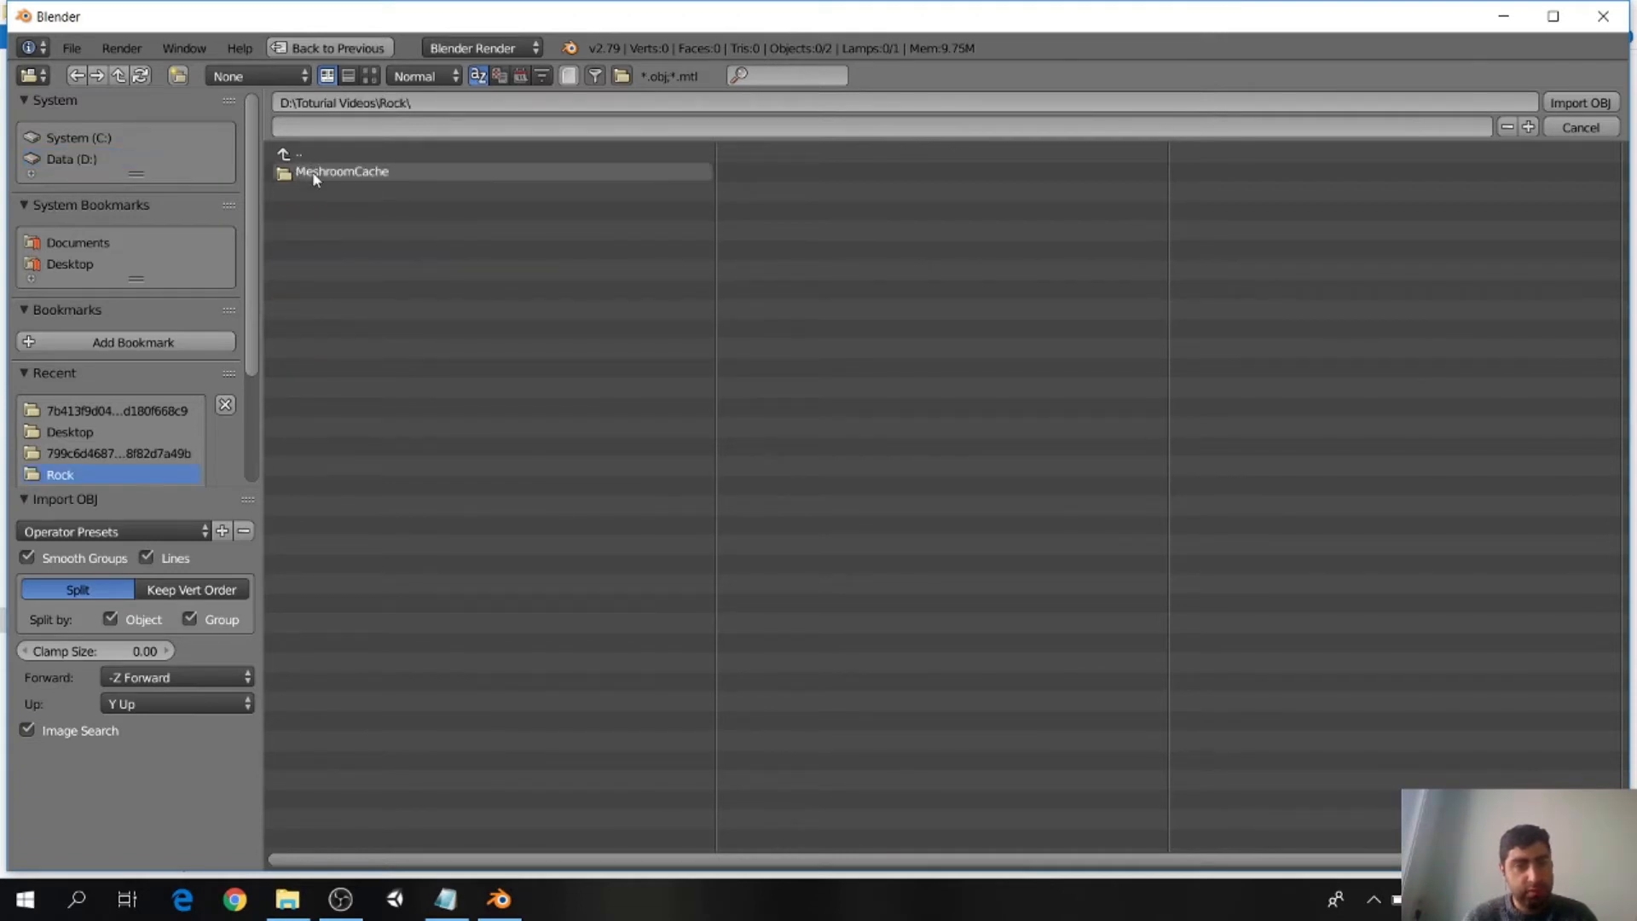
pyautogui.click(309, 171)
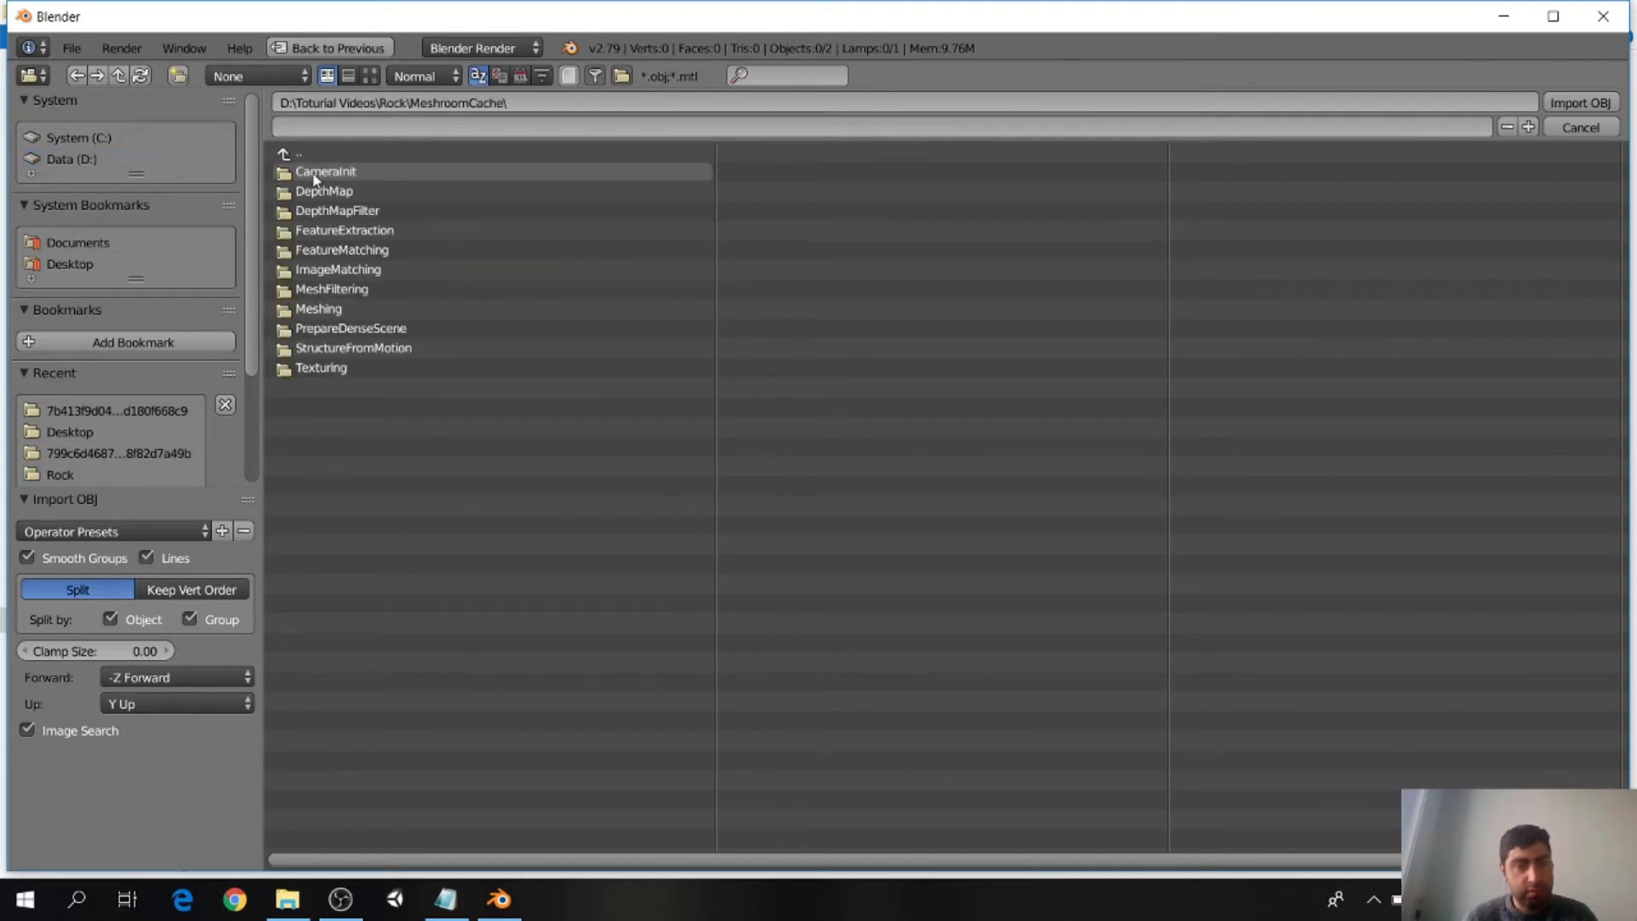
pyautogui.click(336, 371)
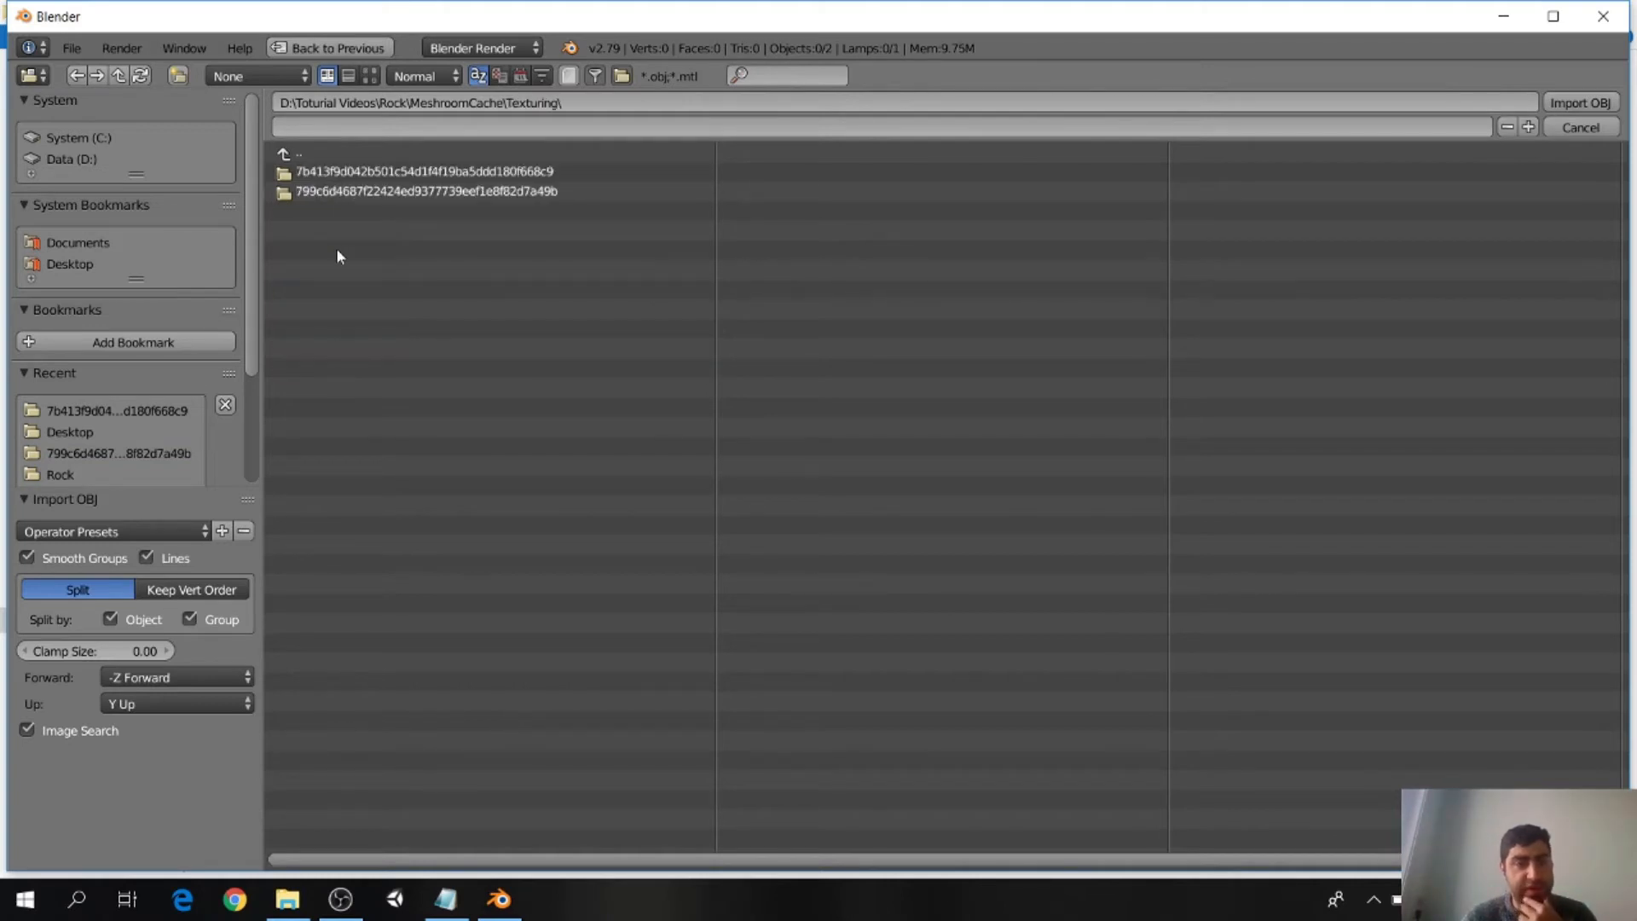
pyautogui.click(352, 192)
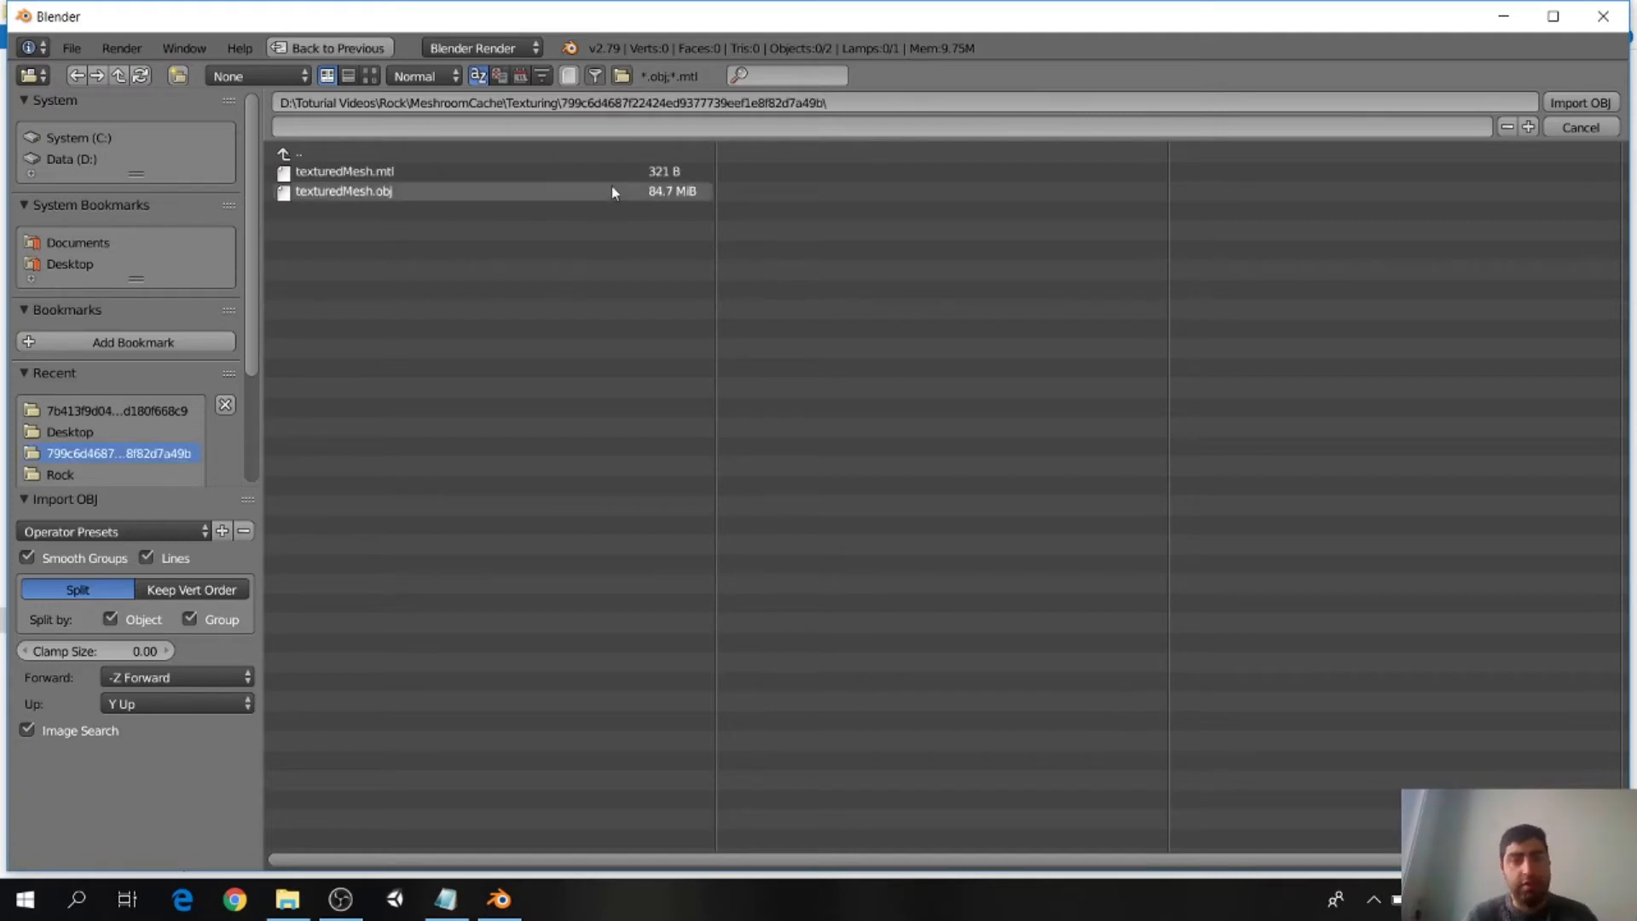
pyautogui.doubleClick(369, 191)
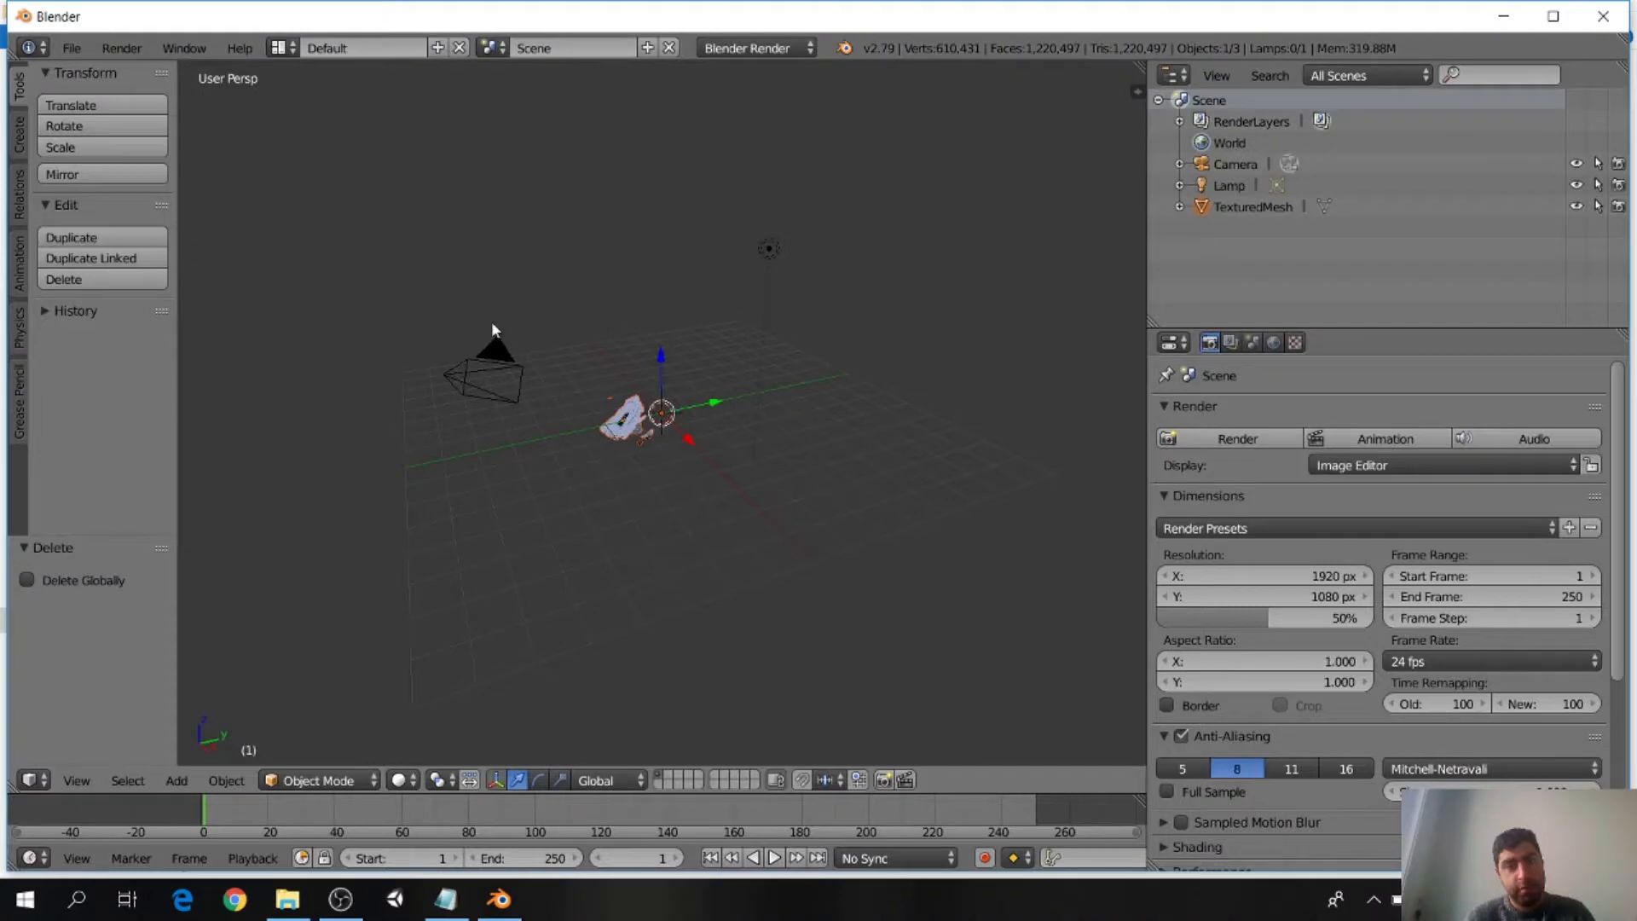
# Step: Trackball-rotate the imported mesh by about -163° and -68.8° so the rock stands upright on its ground surface
pyautogui.scroll(3, 594, 345)
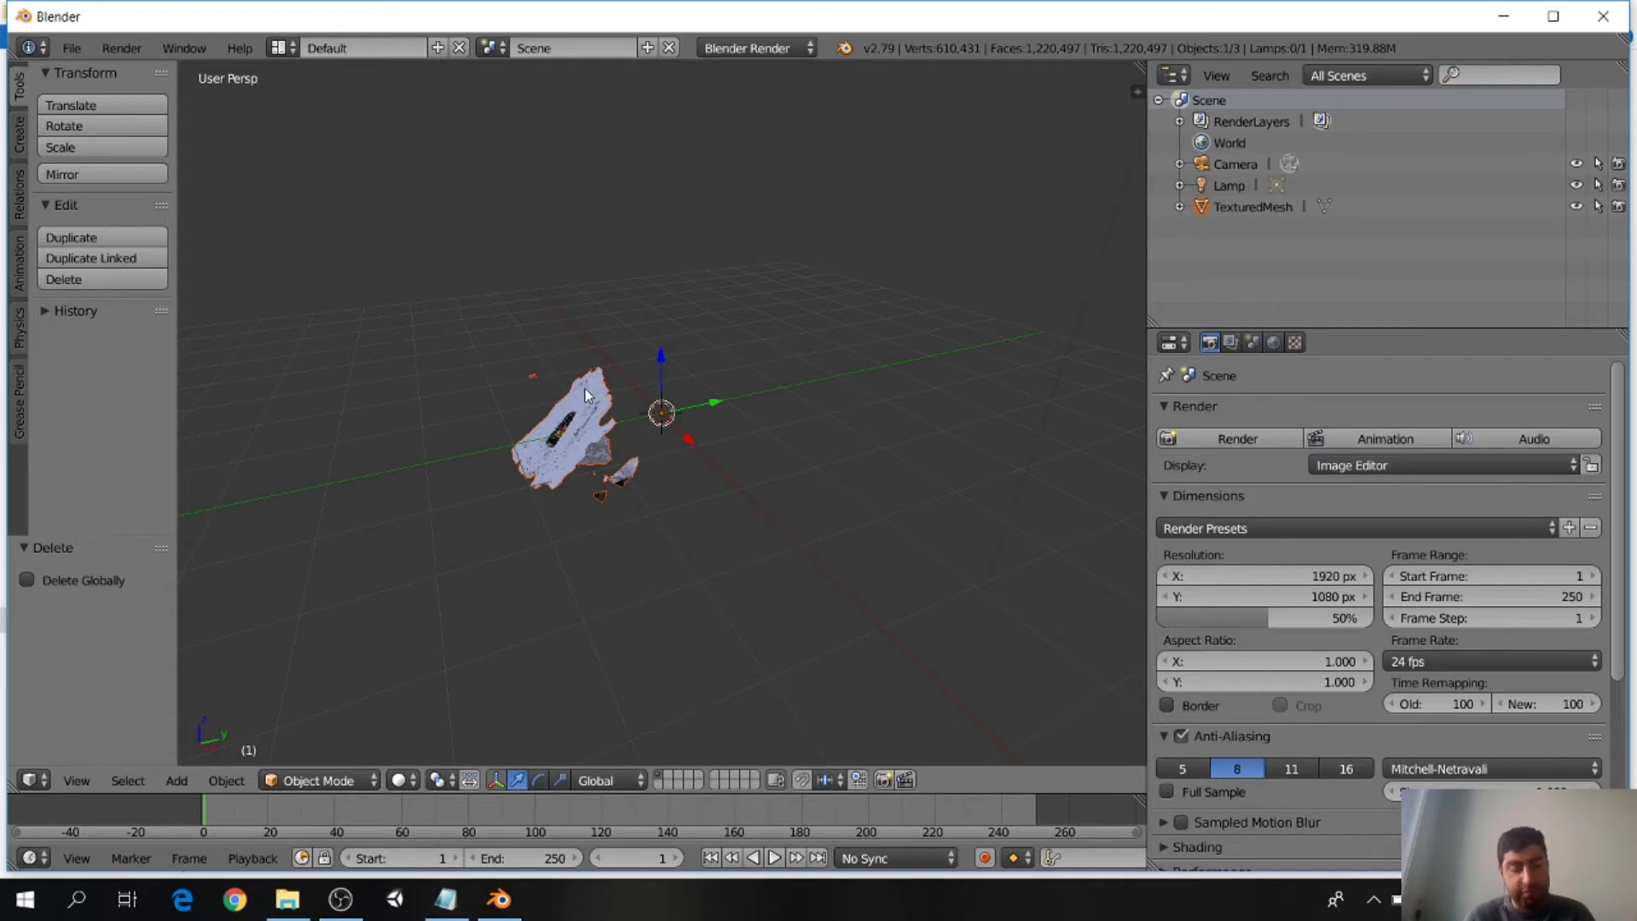
pyautogui.scroll(5, 566, 508)
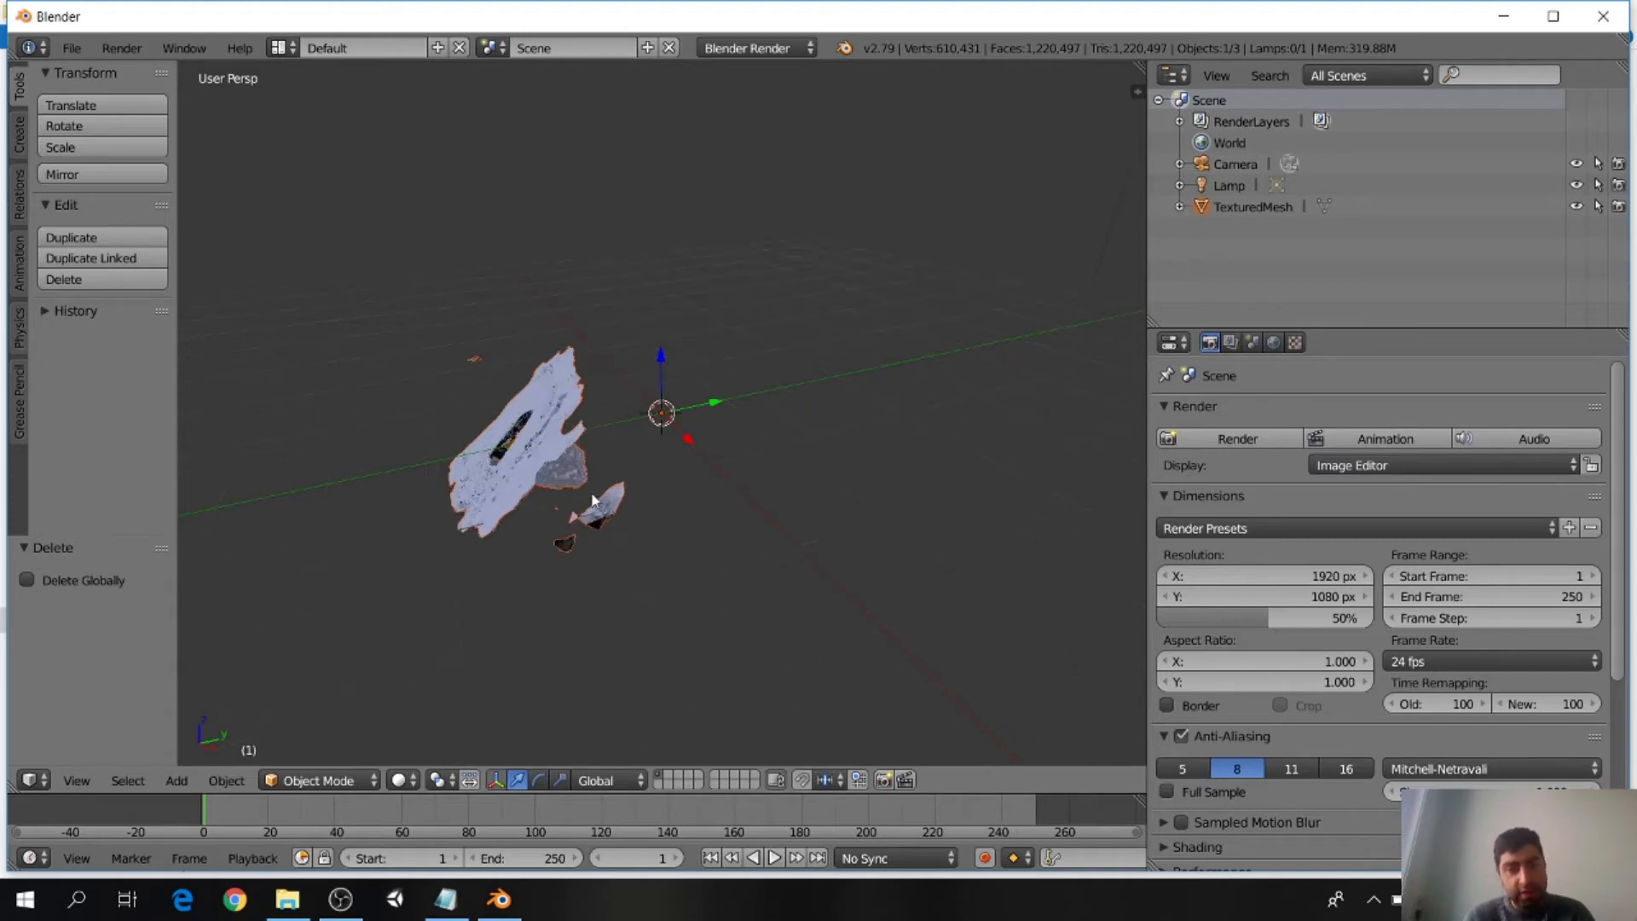
pyautogui.scroll(-5, 567, 512)
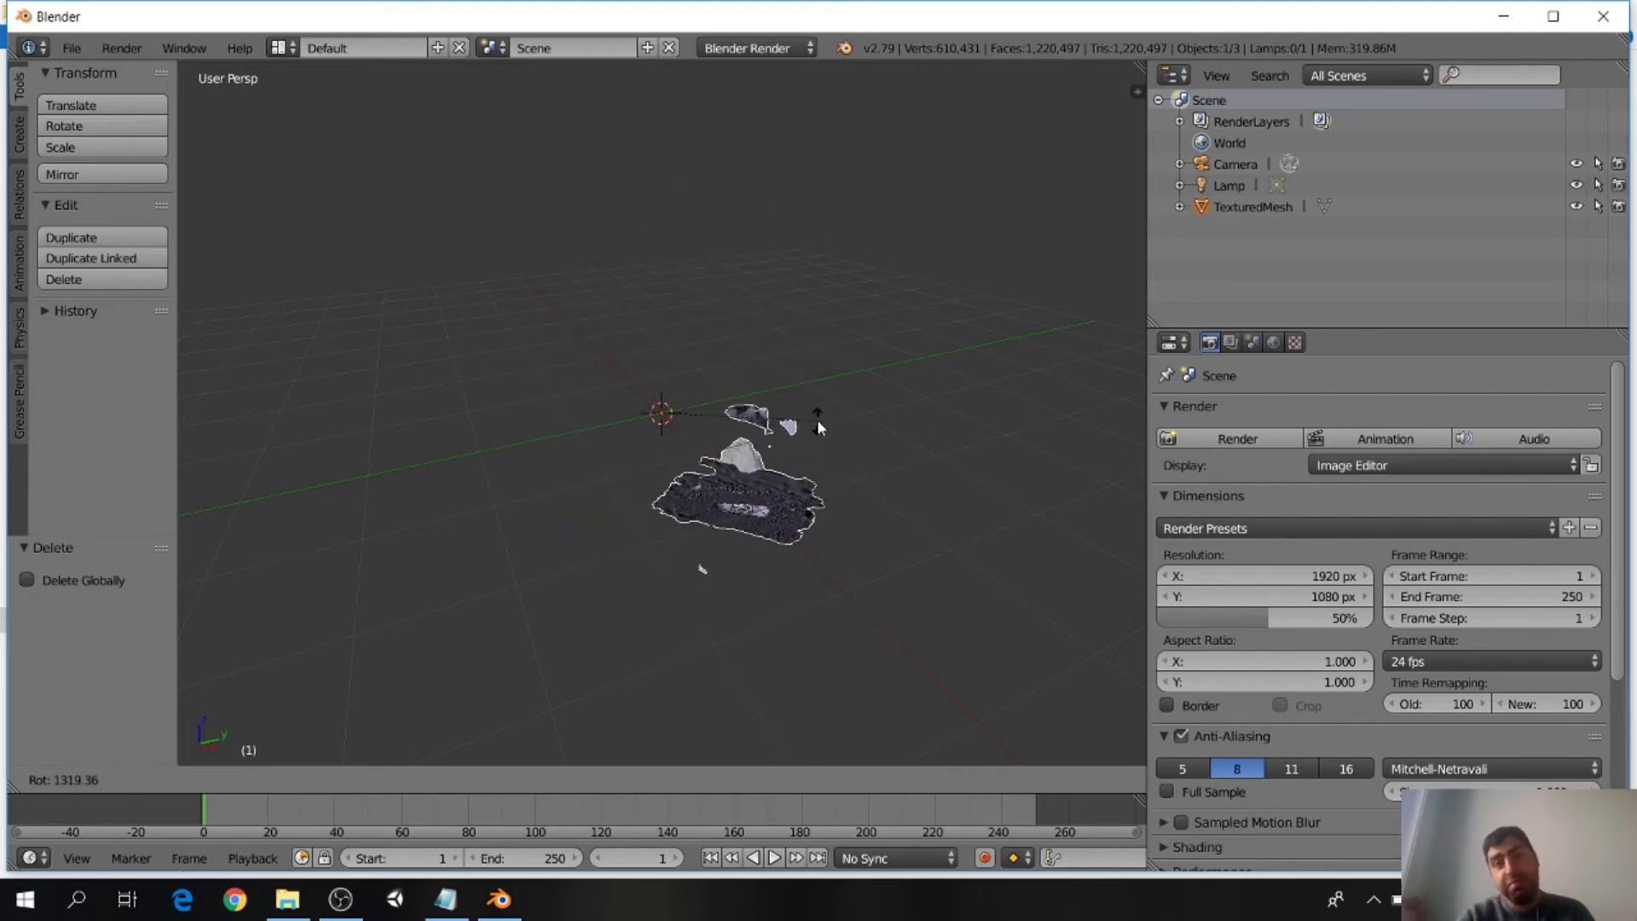
pyautogui.press('r')
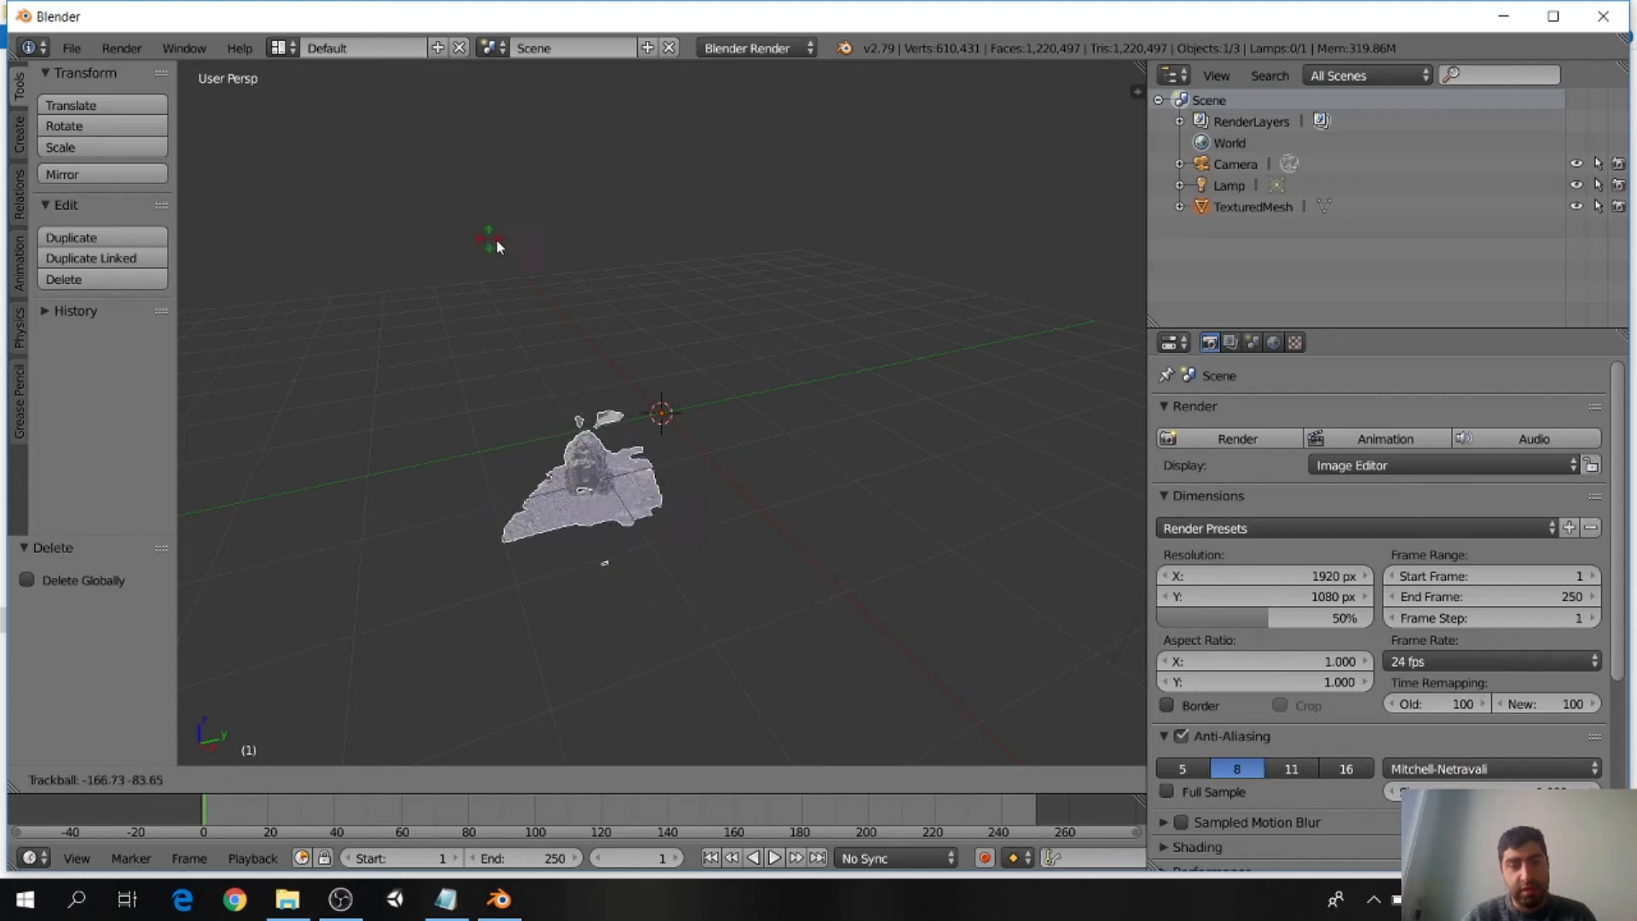
pyautogui.click(510, 242)
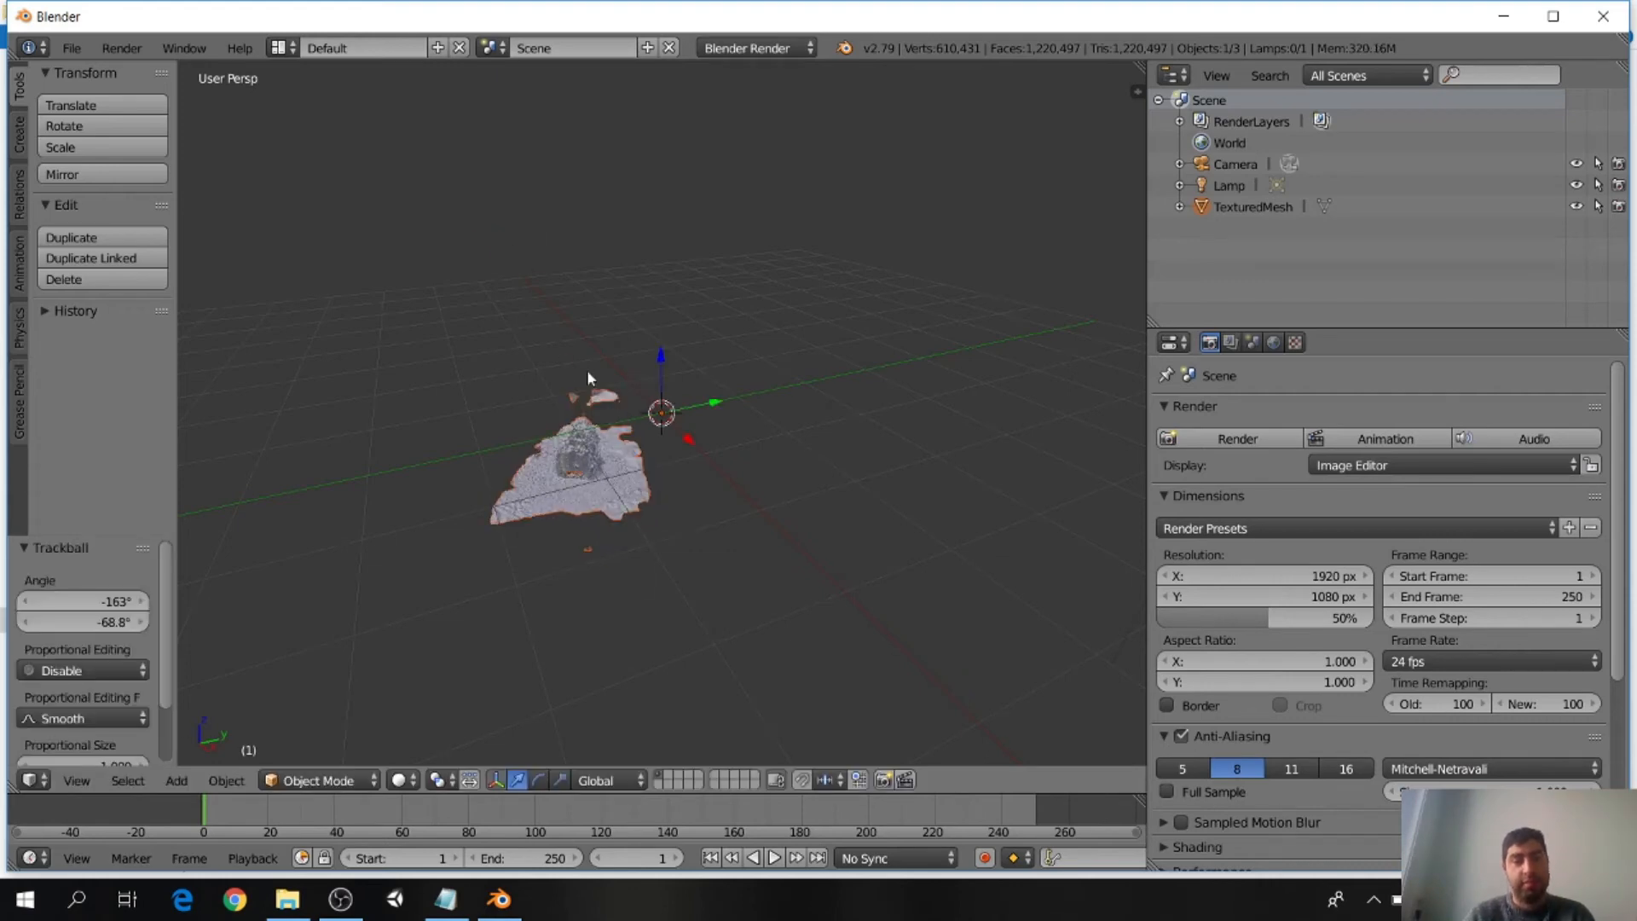
# Step: Move the mesh by about 0.065 in X, 1.871 in Y and 1.399 in Z, and fine-tune its height along Z
pyautogui.click(104, 105)
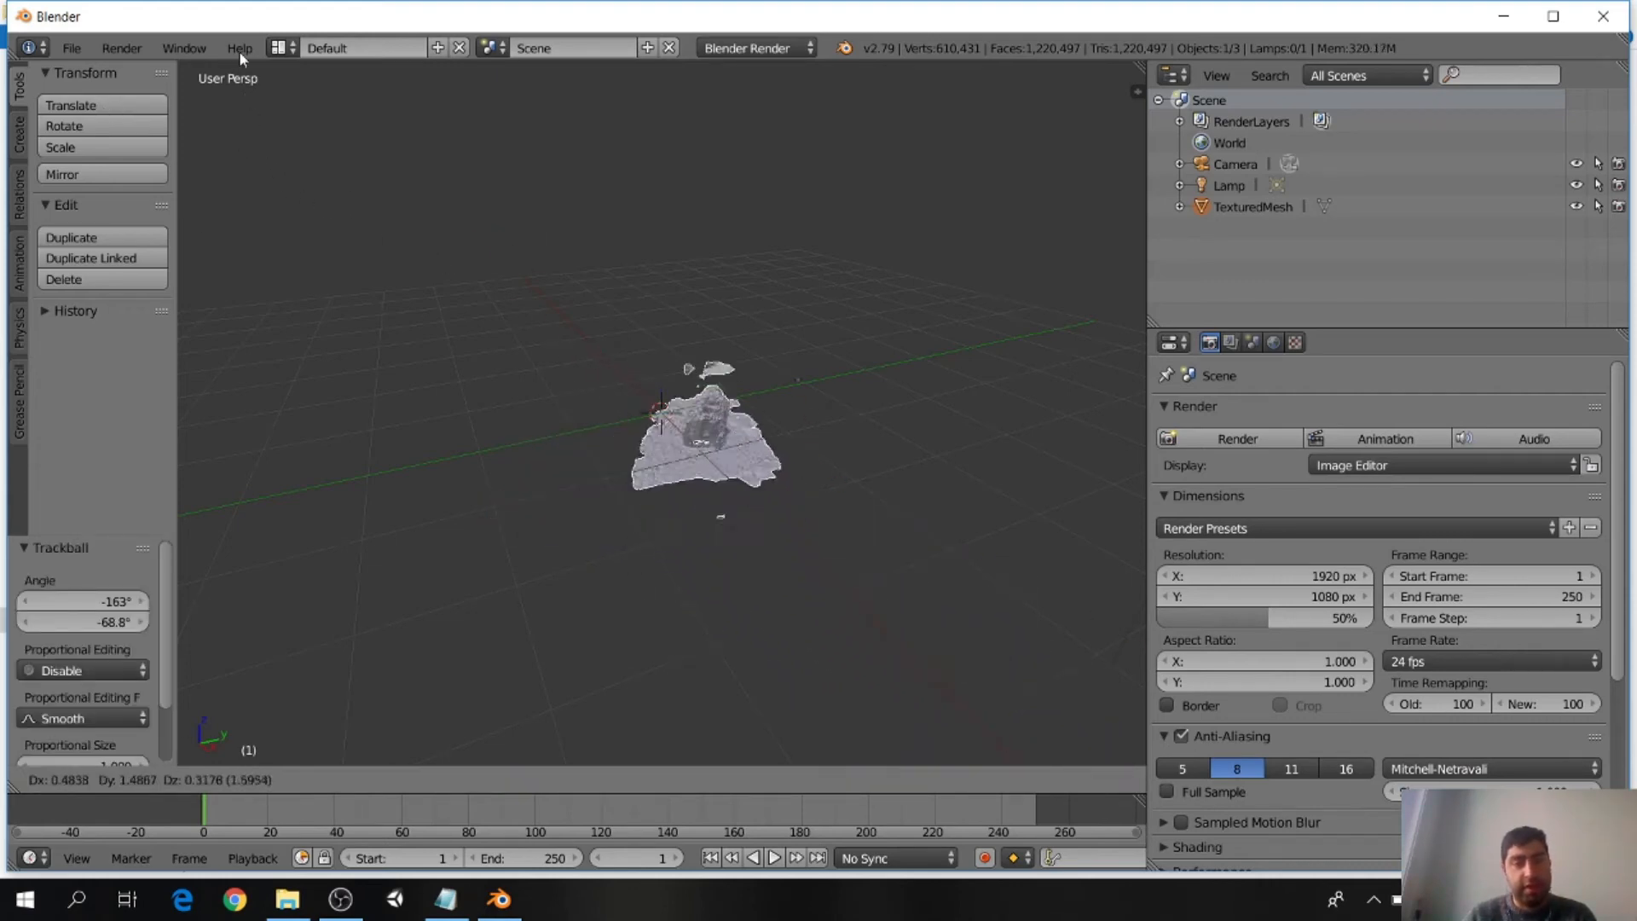
pyautogui.click(333, 697)
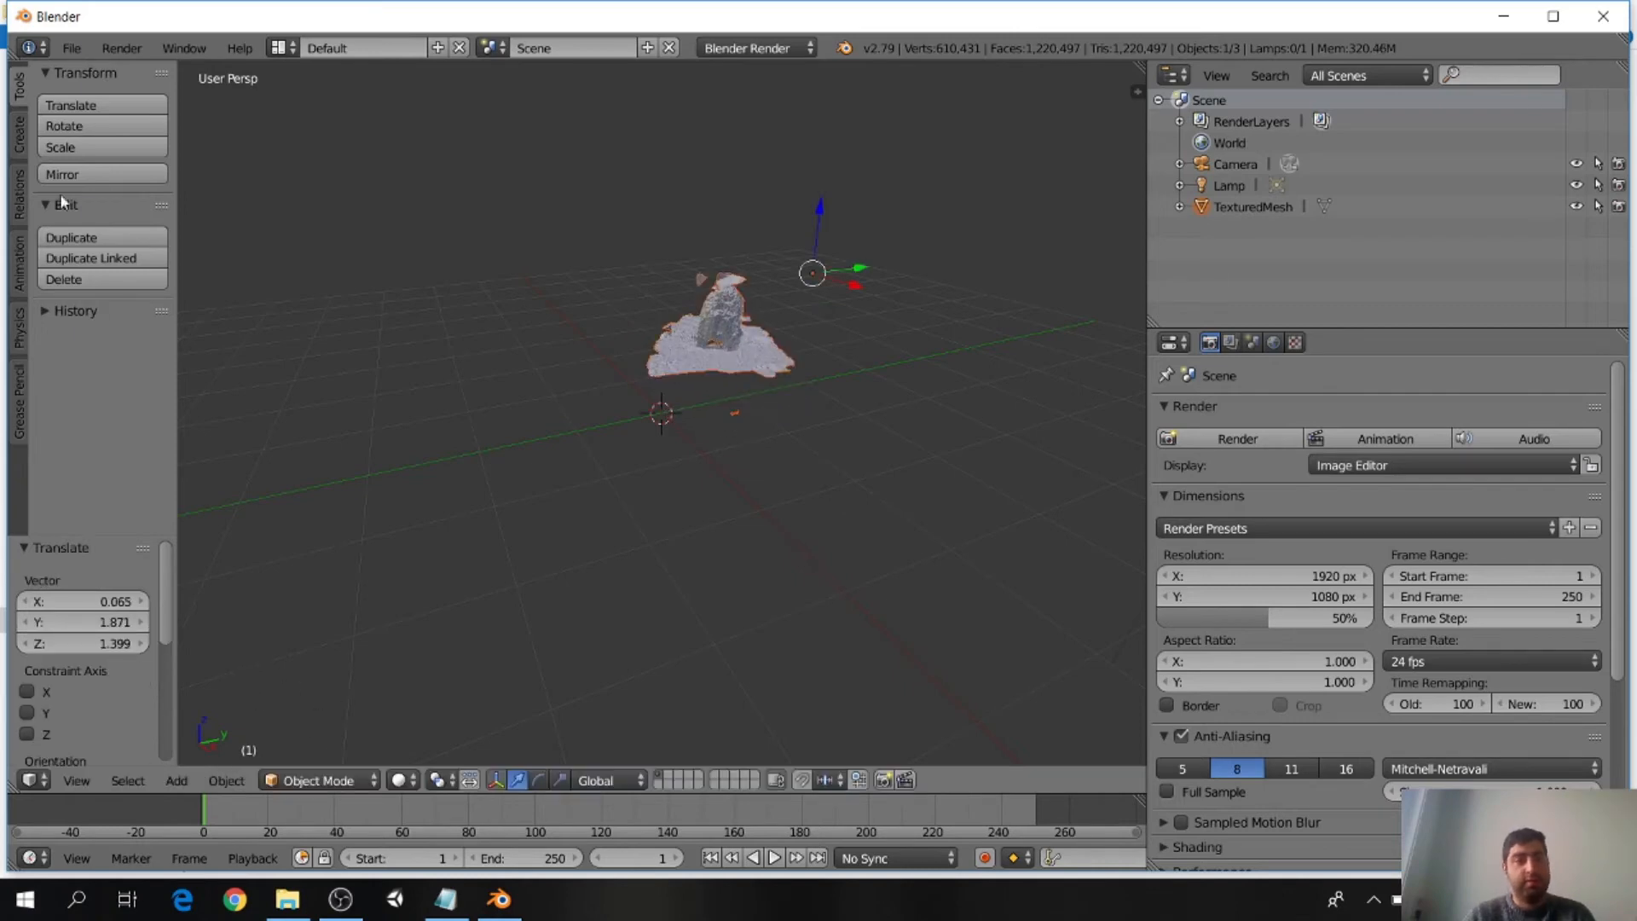
pyautogui.moveTo(816, 209)
pyautogui.mouseDown()
pyautogui.moveTo(810, 298)
pyautogui.moveTo(815, 217)
pyautogui.mouseUp()
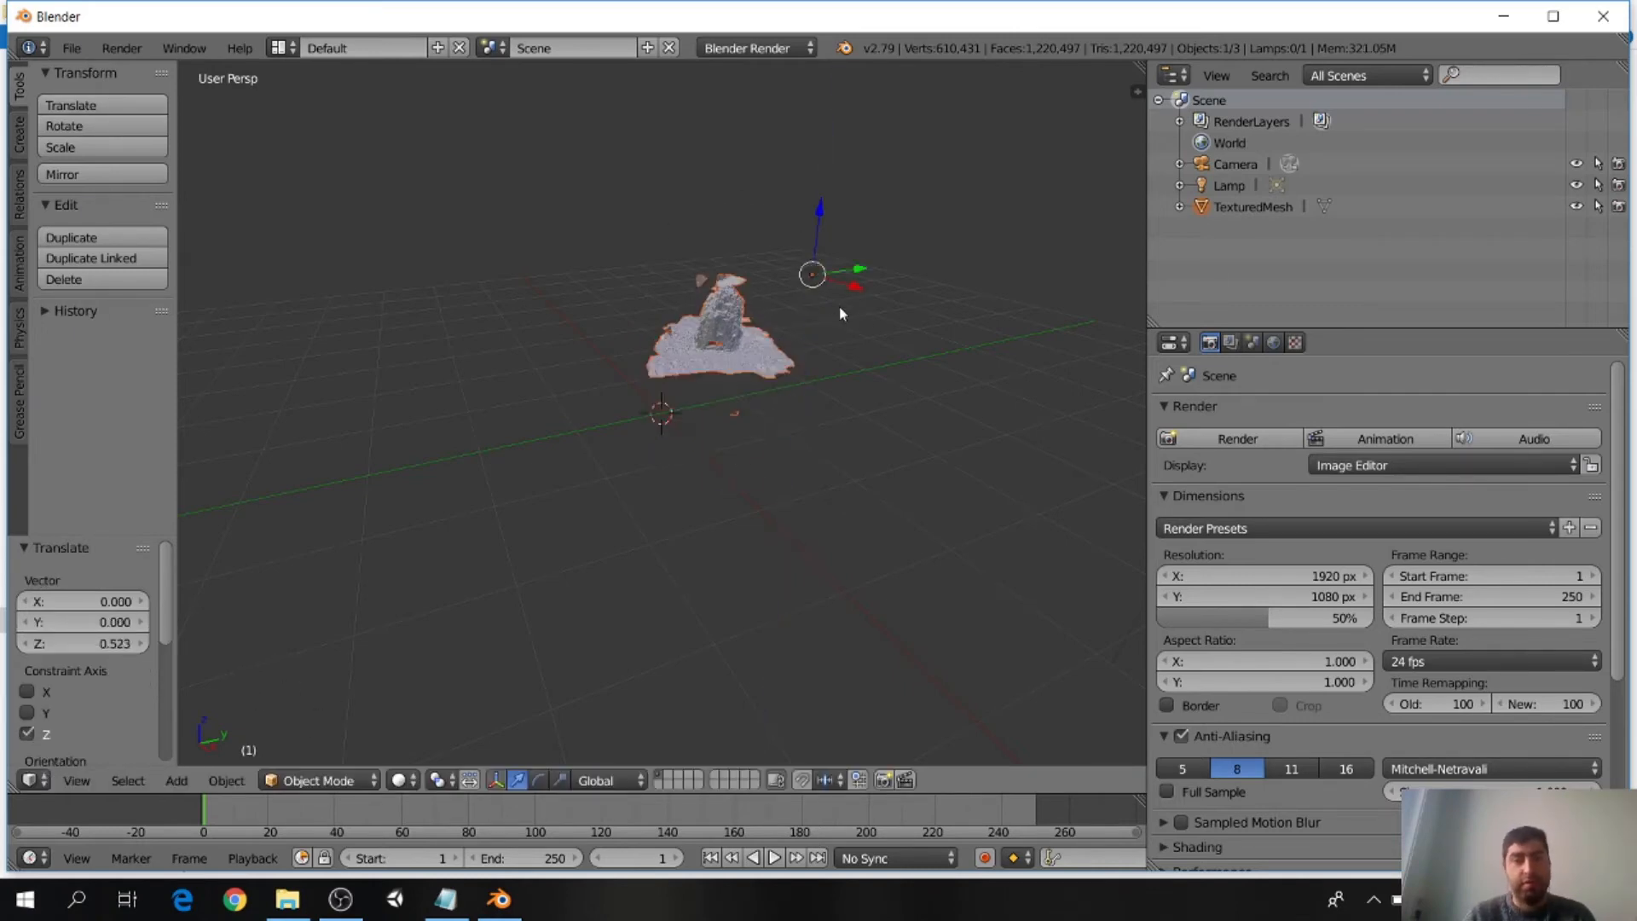
# Step: Move the imported mesh by about -0.628 along the Y axis
pyautogui.moveTo(862, 271); pyautogui.dragTo(815, 274)
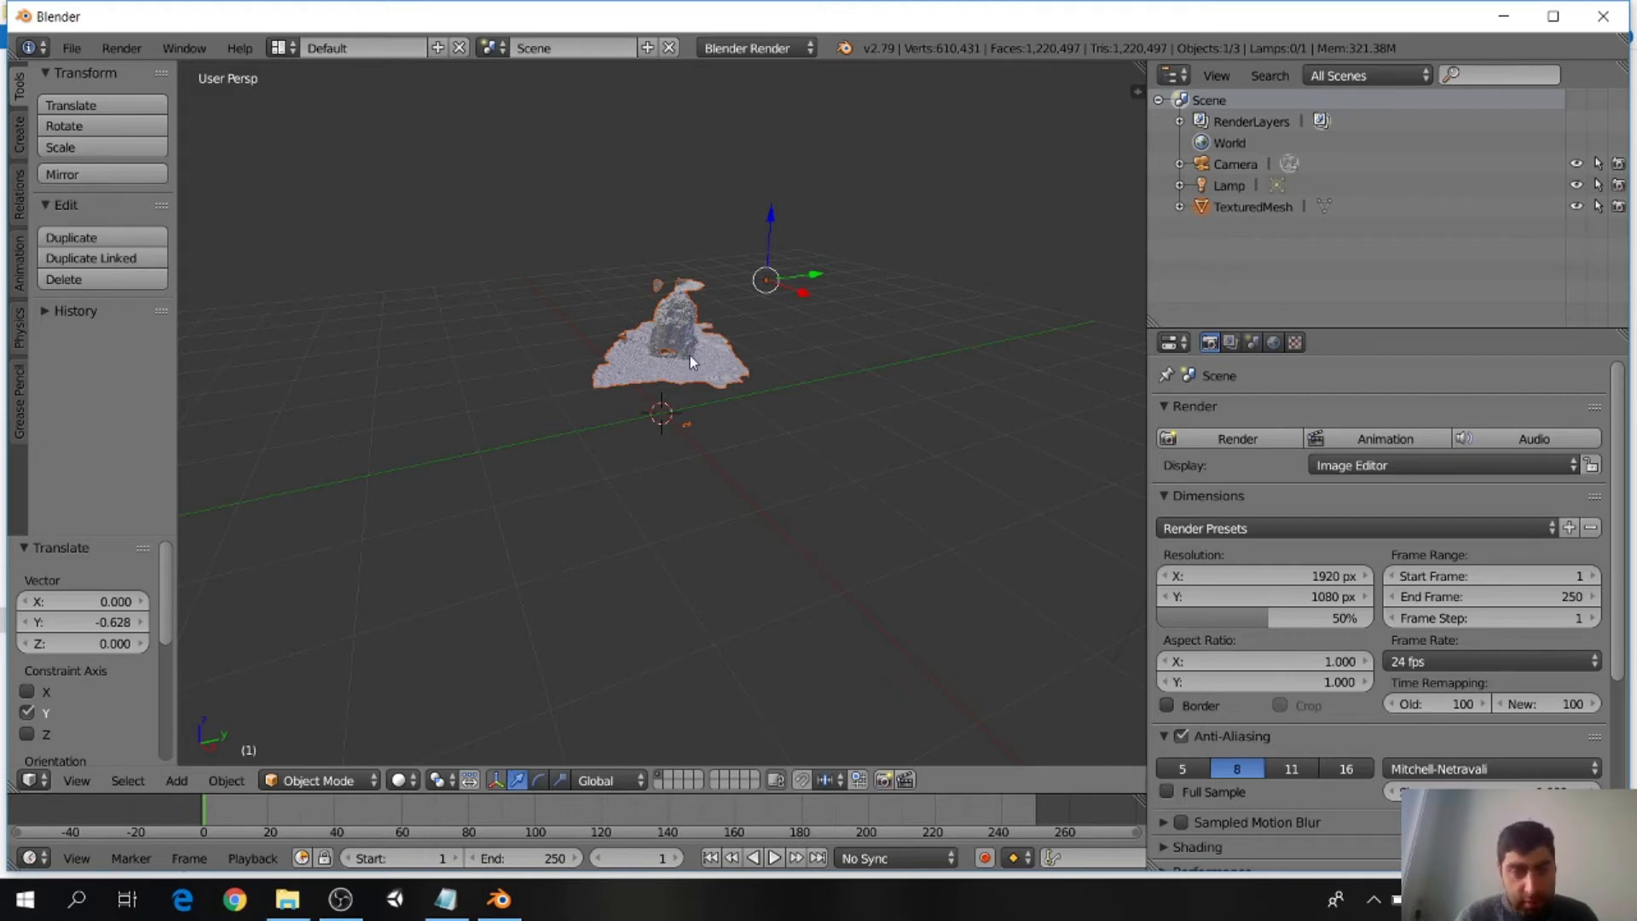
pyautogui.scroll(5, 689, 356)
pyautogui.scroll(-3, 717, 278)
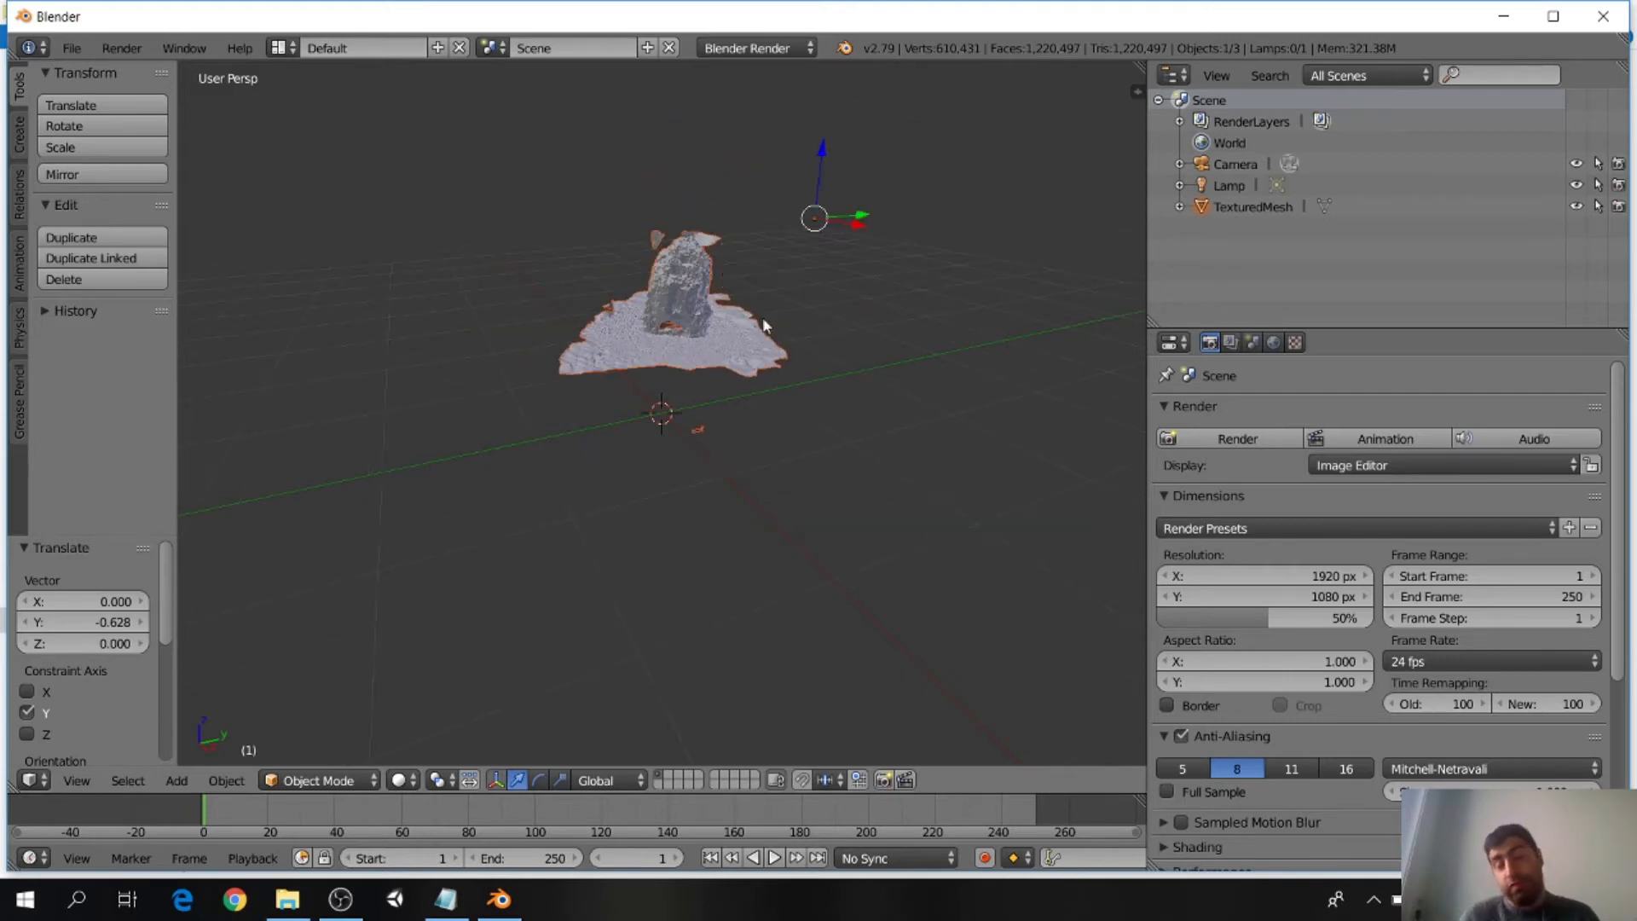
# Step: Select the TexturedMesh object and switch it to Edit Mode
pyautogui.moveTo(796, 294); pyautogui.dragTo(994, 298, button='middle')
pyautogui.scroll(3, 431, 376)
pyautogui.scroll(2, 430, 380)
pyautogui.scroll(-4, 446, 369)
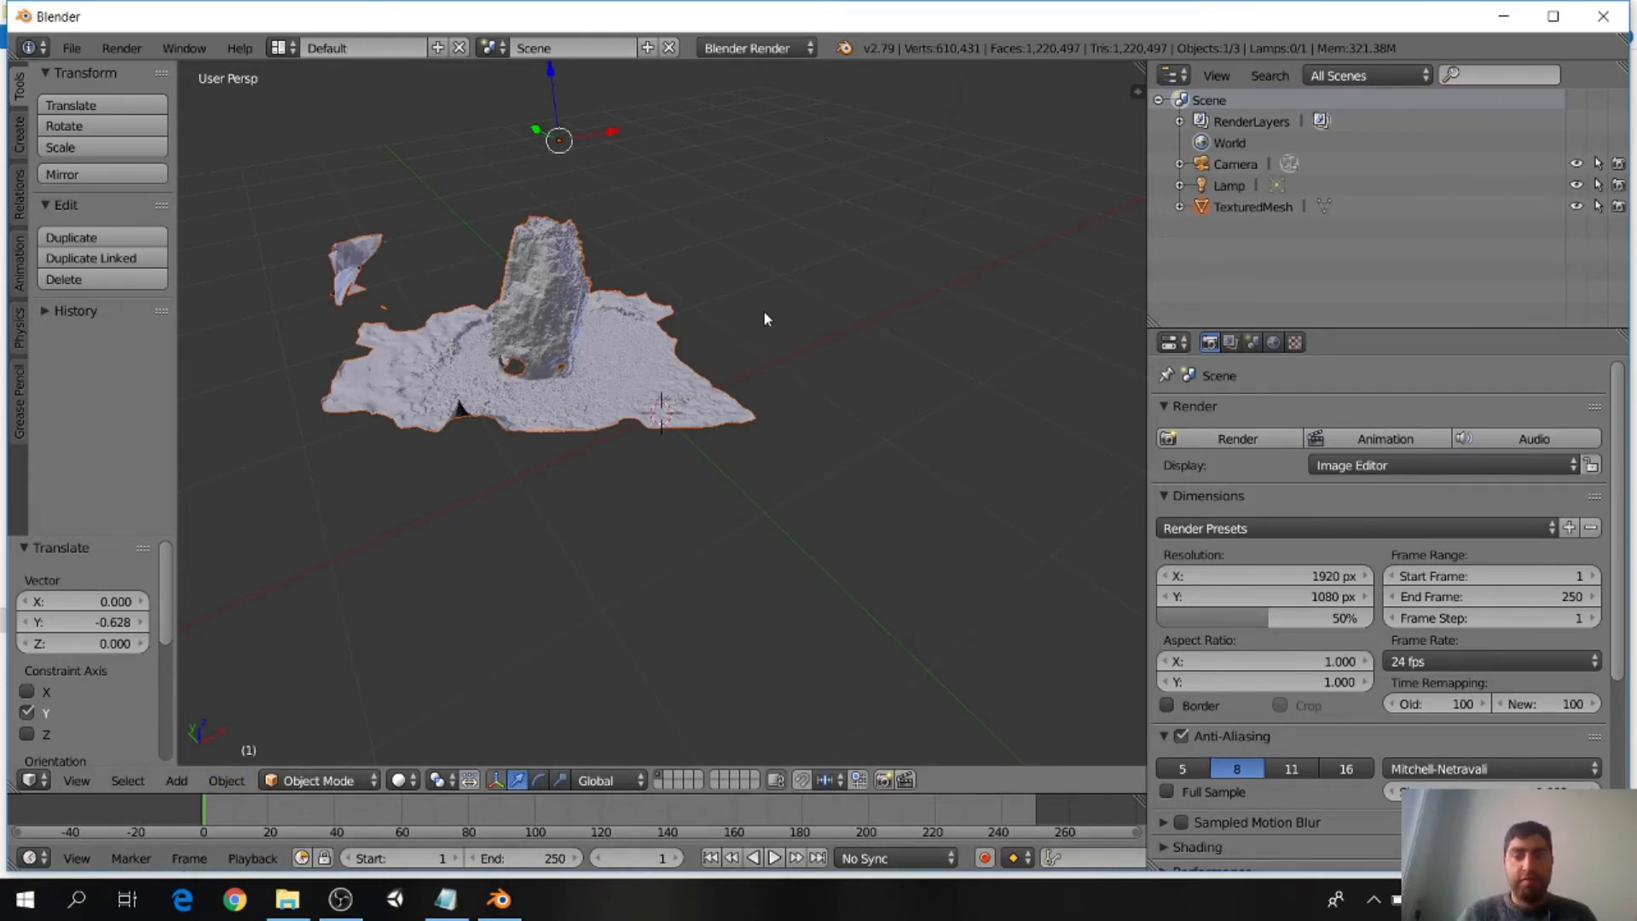
pyautogui.rightClick(560, 261)
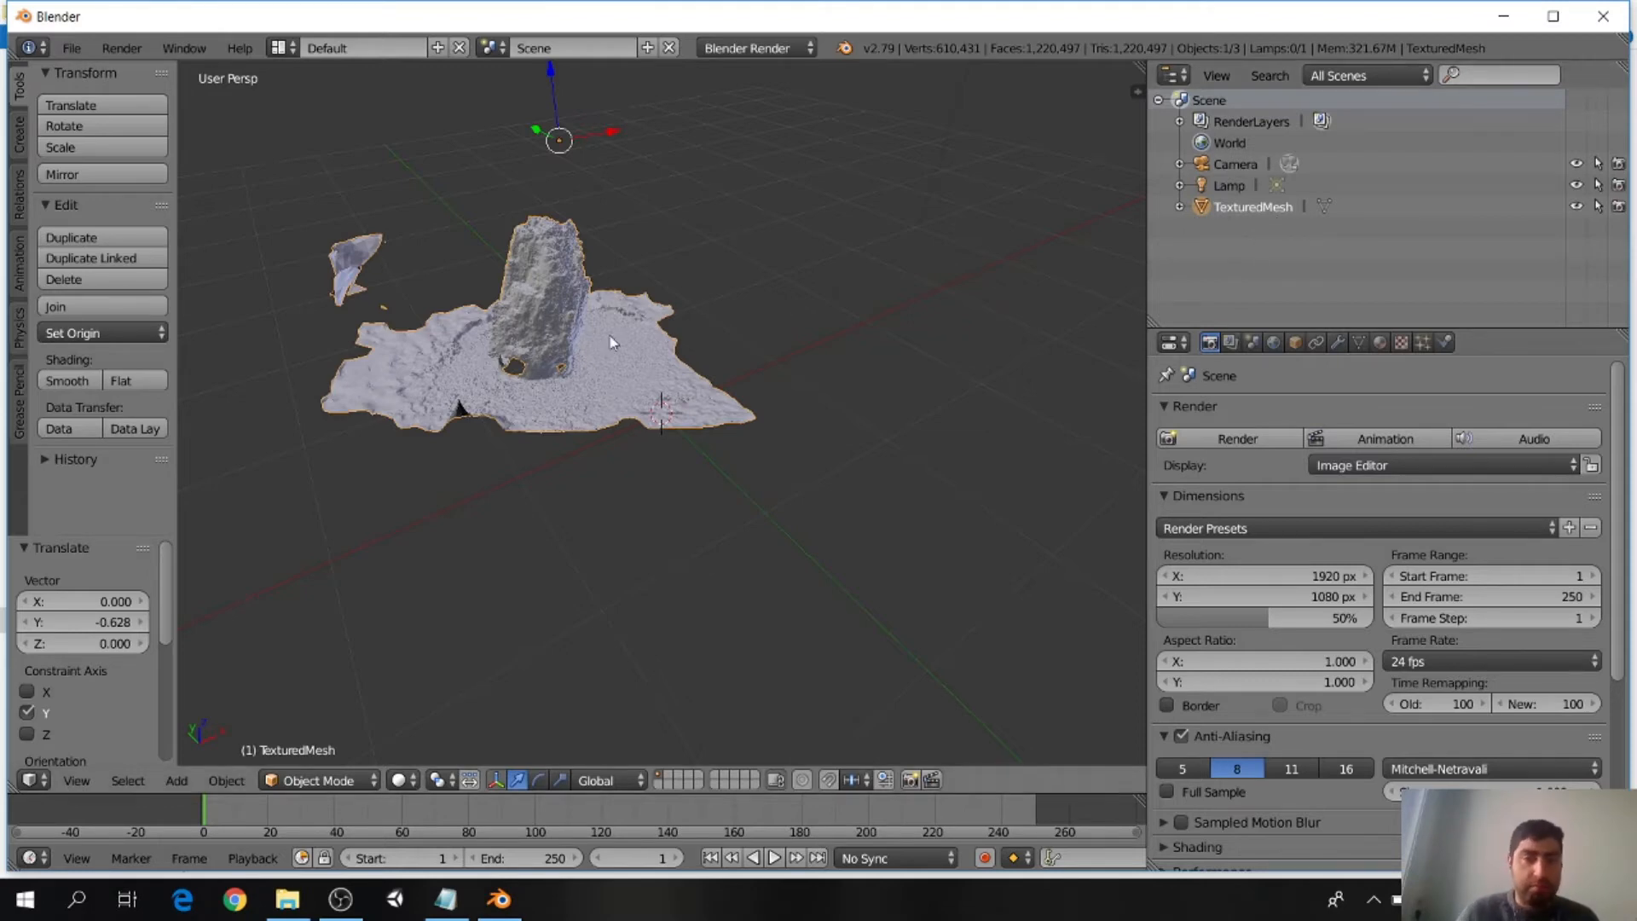
pyautogui.scroll(-5, 591, 296)
pyautogui.scroll(2, 573, 326)
pyautogui.scroll(2, 574, 329)
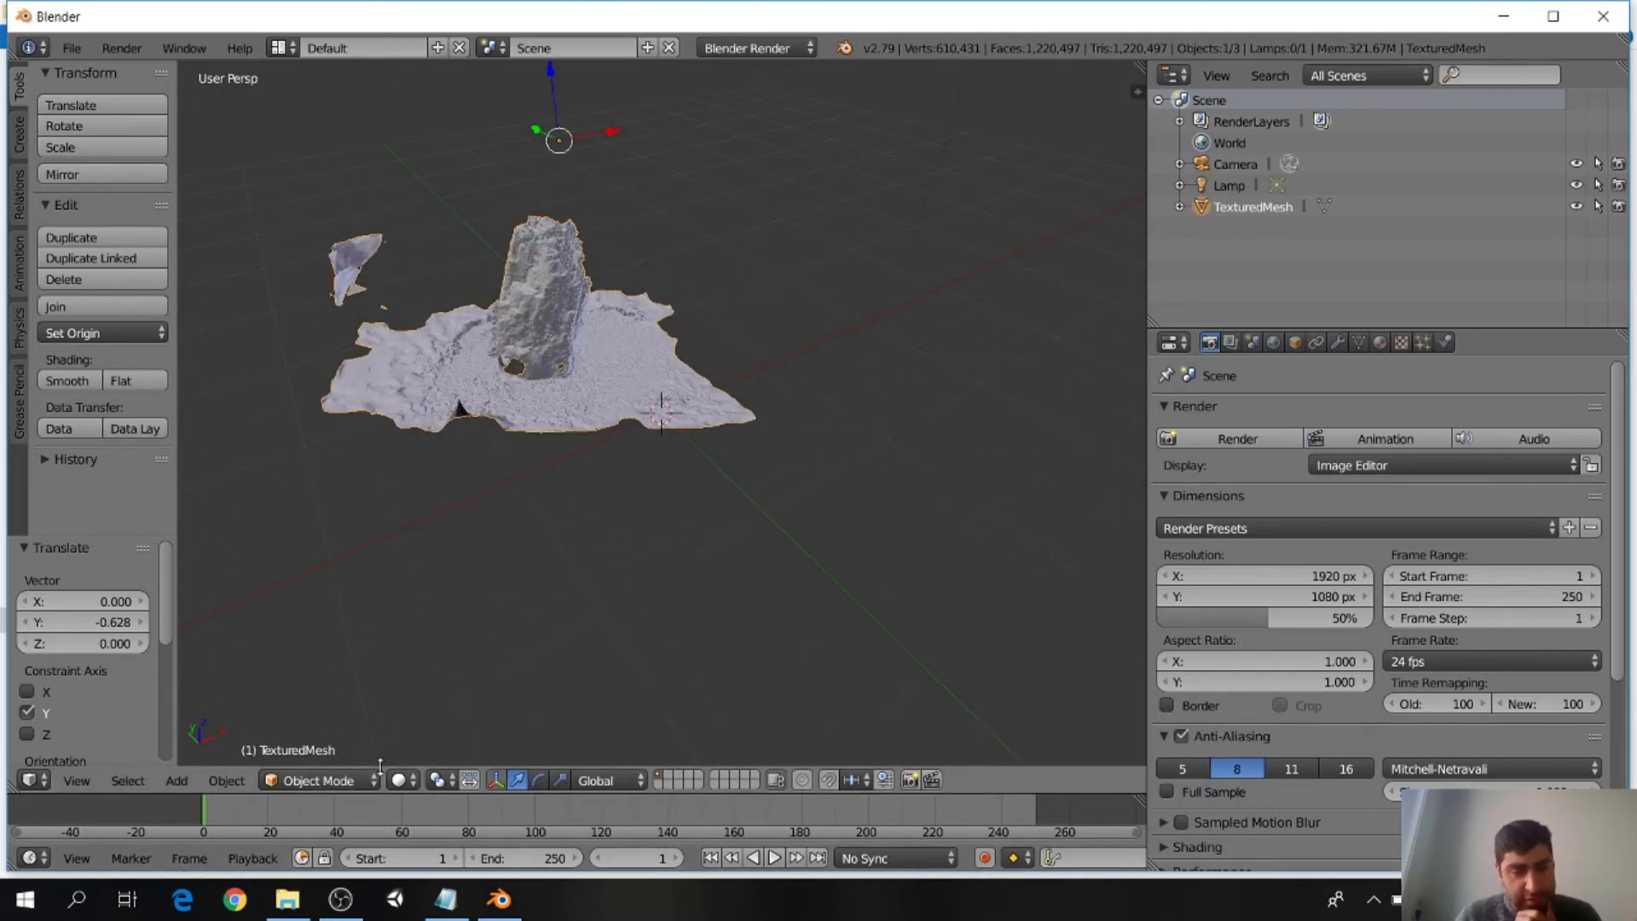
pyautogui.click(325, 783)
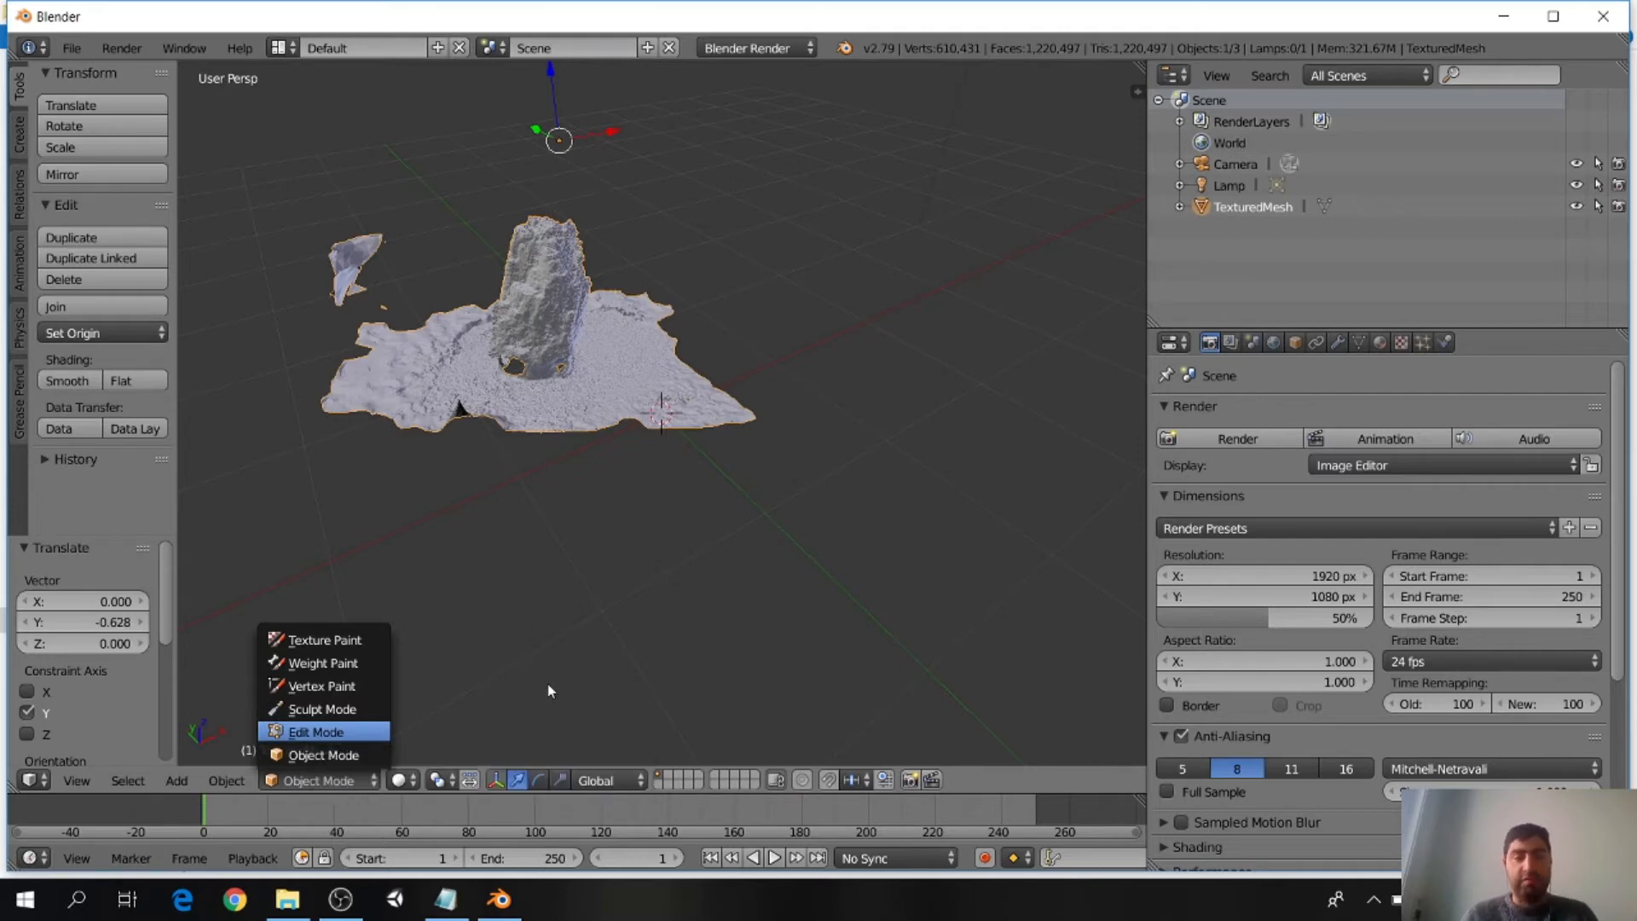
pyautogui.press('Return')
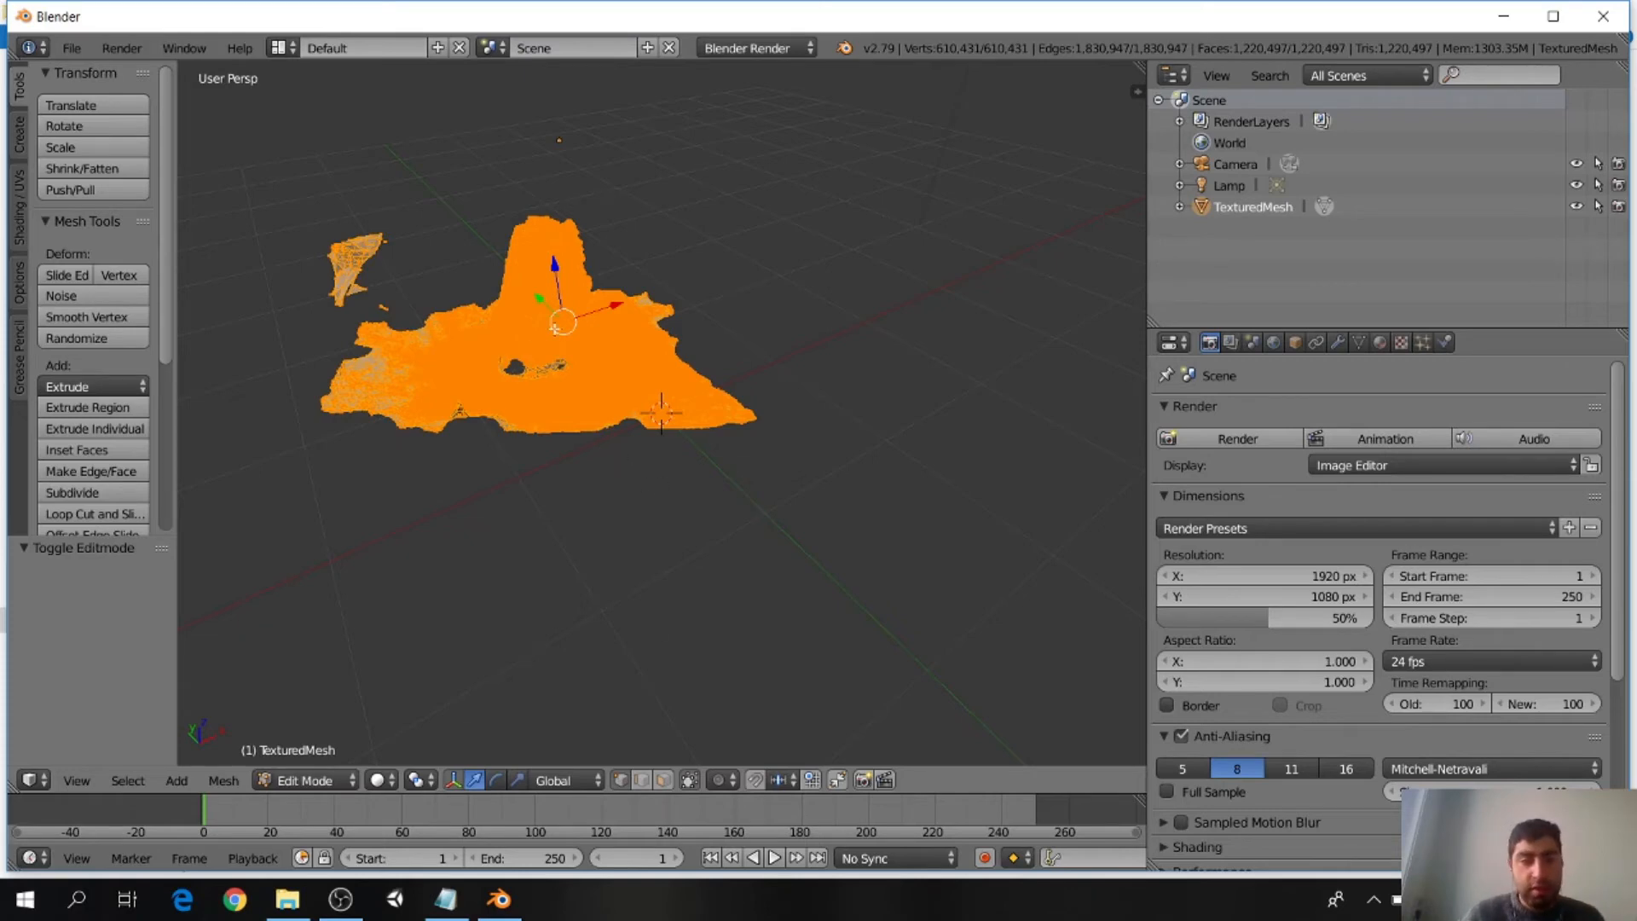
# Step: Deselect all of the mesh's vertices
pyautogui.scroll(2, 555, 328)
pyautogui.scroll(1, 546, 341)
pyautogui.scroll(-1, 349, 203)
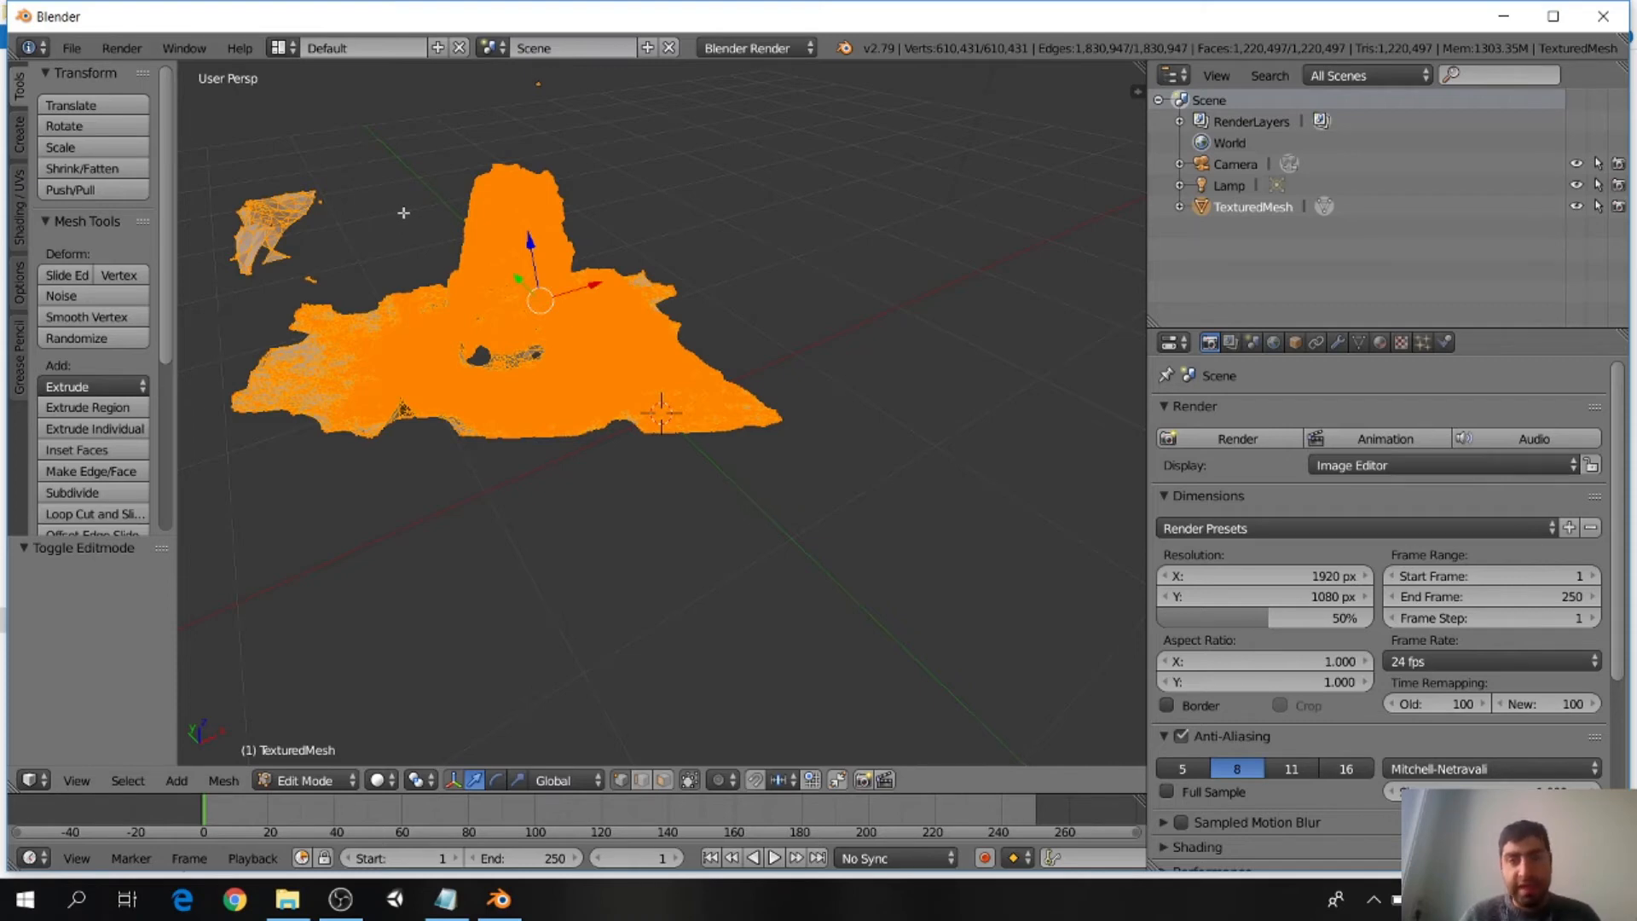
pyautogui.press('a')
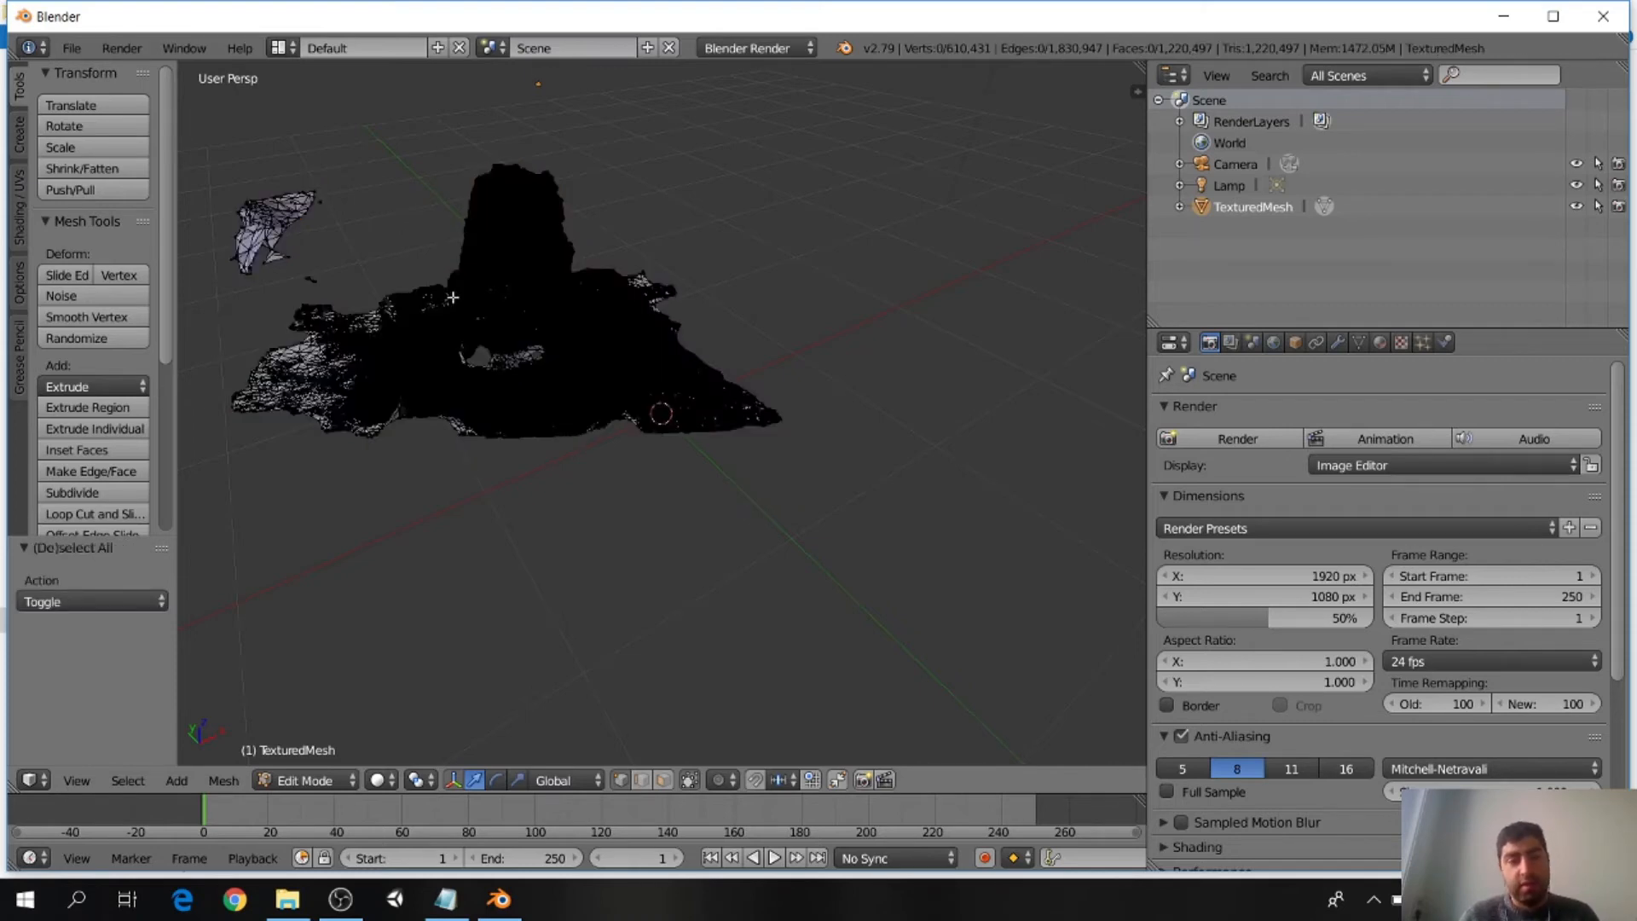
# Step: Examine the wireframe of the rock, the surrounding ground and the loose fragments from several distances
pyautogui.scroll(-1, 539, 311)
pyautogui.scroll(2, 539, 311)
pyautogui.moveTo(566, 332); pyautogui.dragTo(422, 452, button='middle')
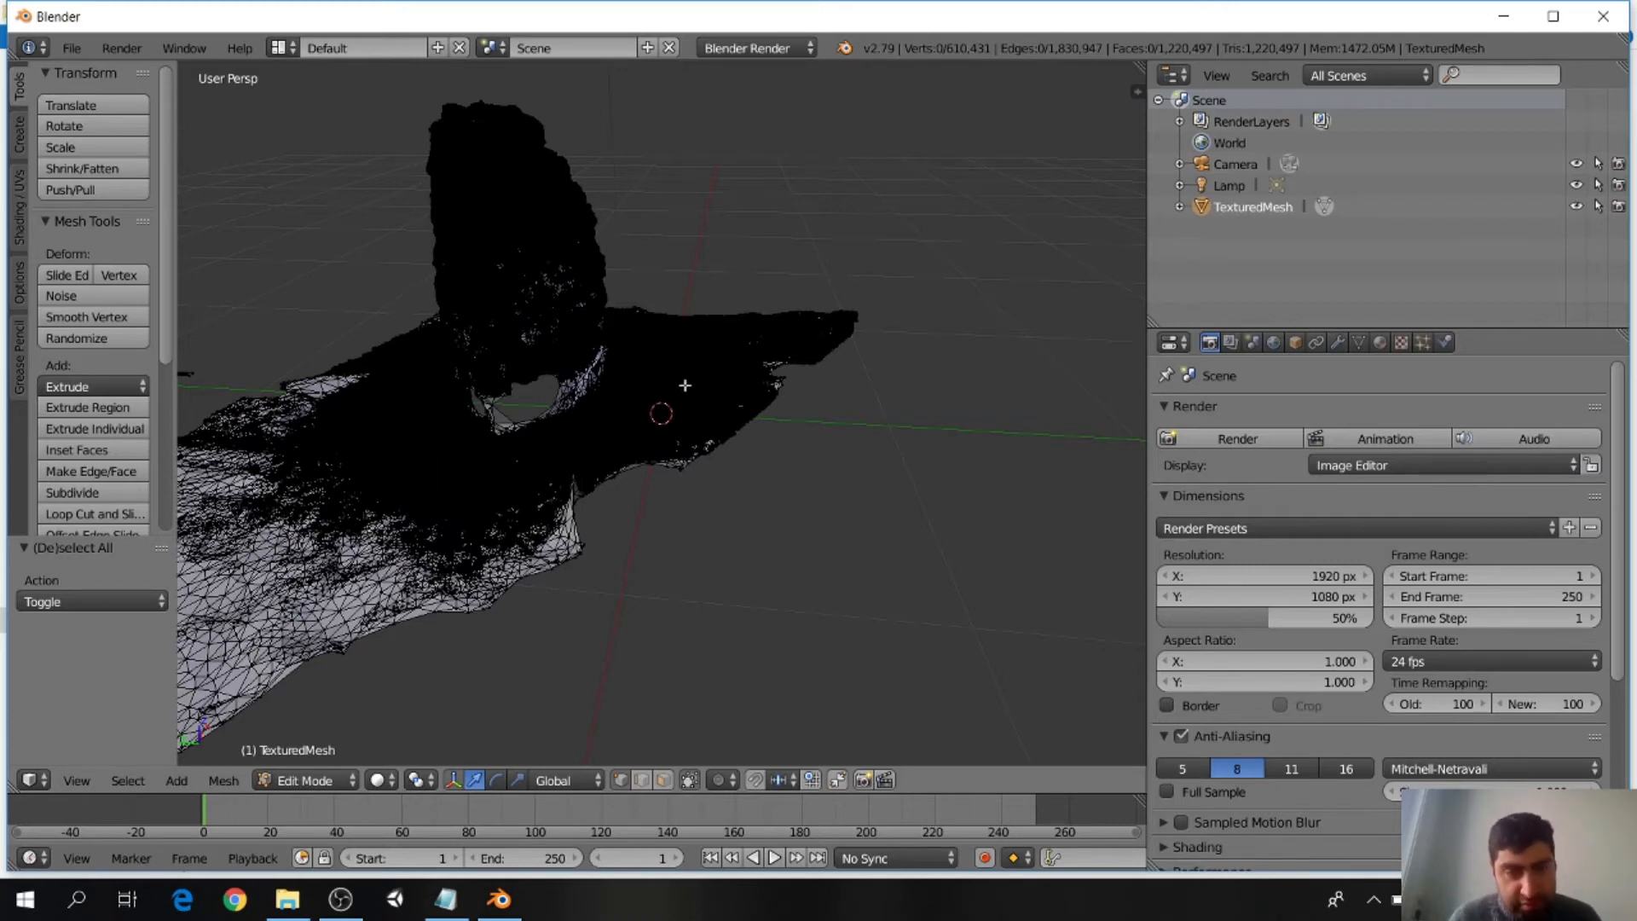
pyautogui.scroll(-2, 330, 570)
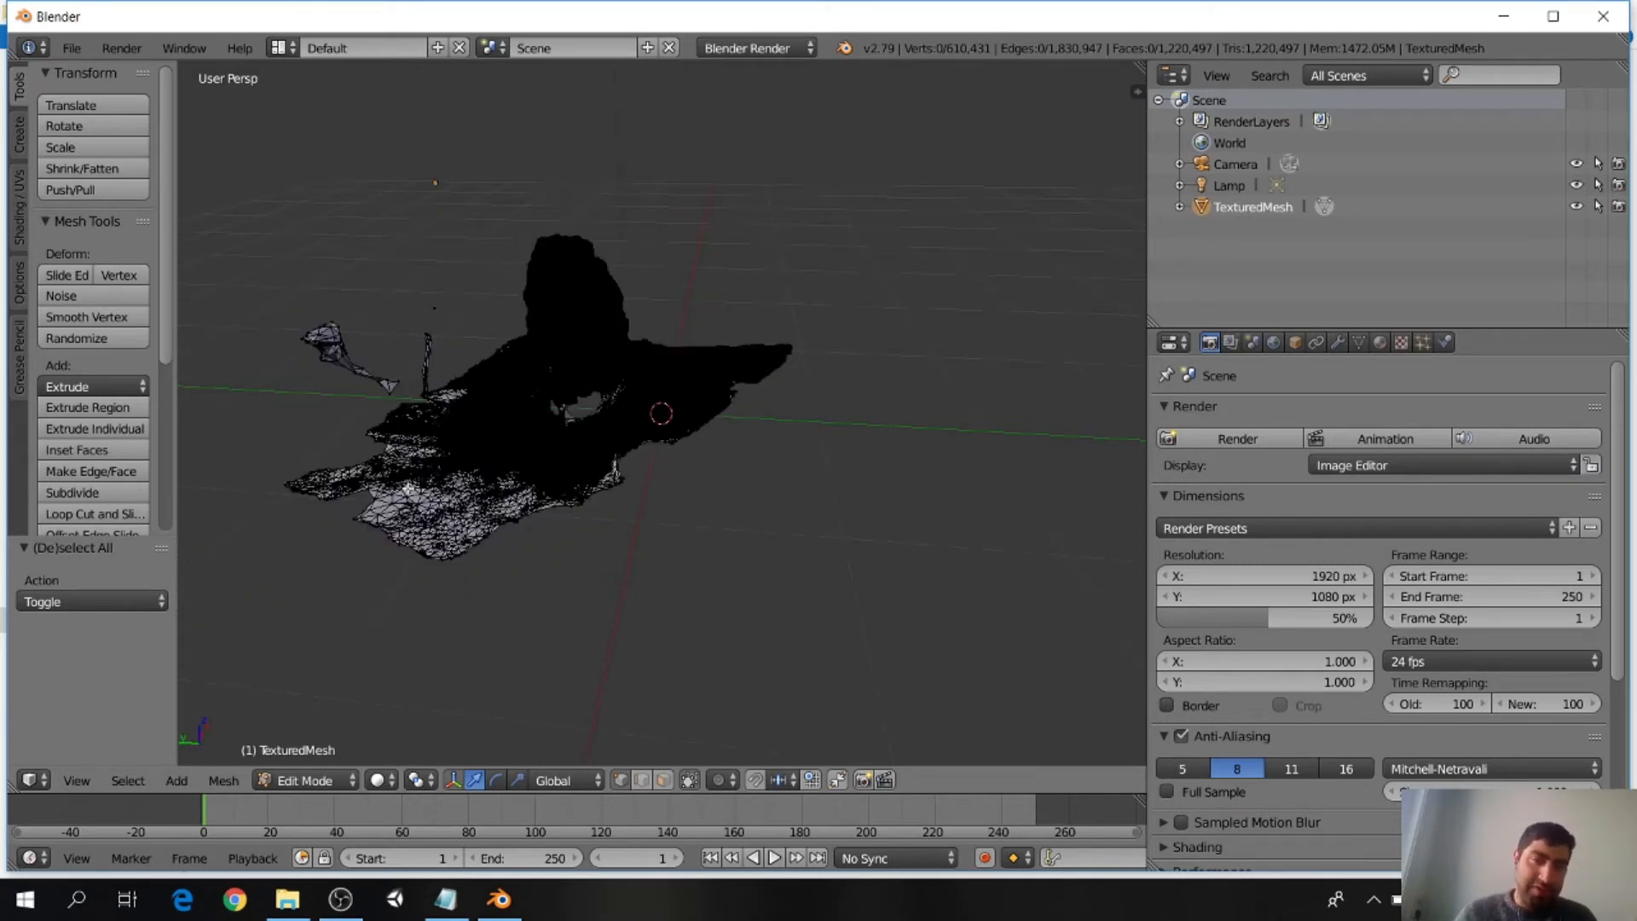
pyautogui.scroll(1, 410, 488)
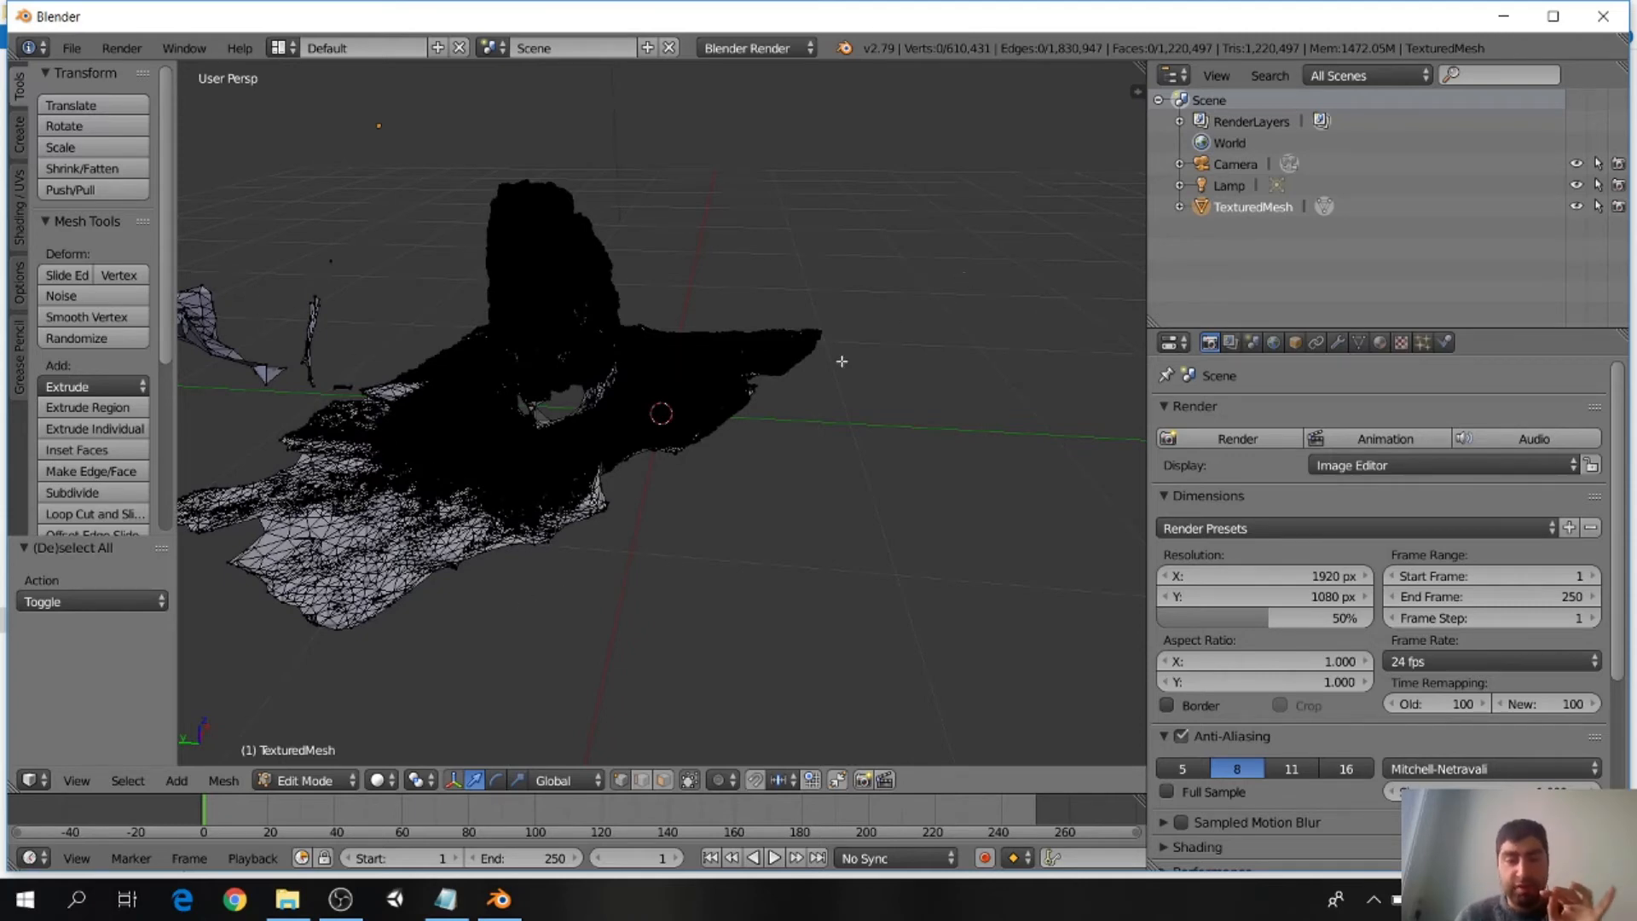
pyautogui.scroll(-1, 867, 335)
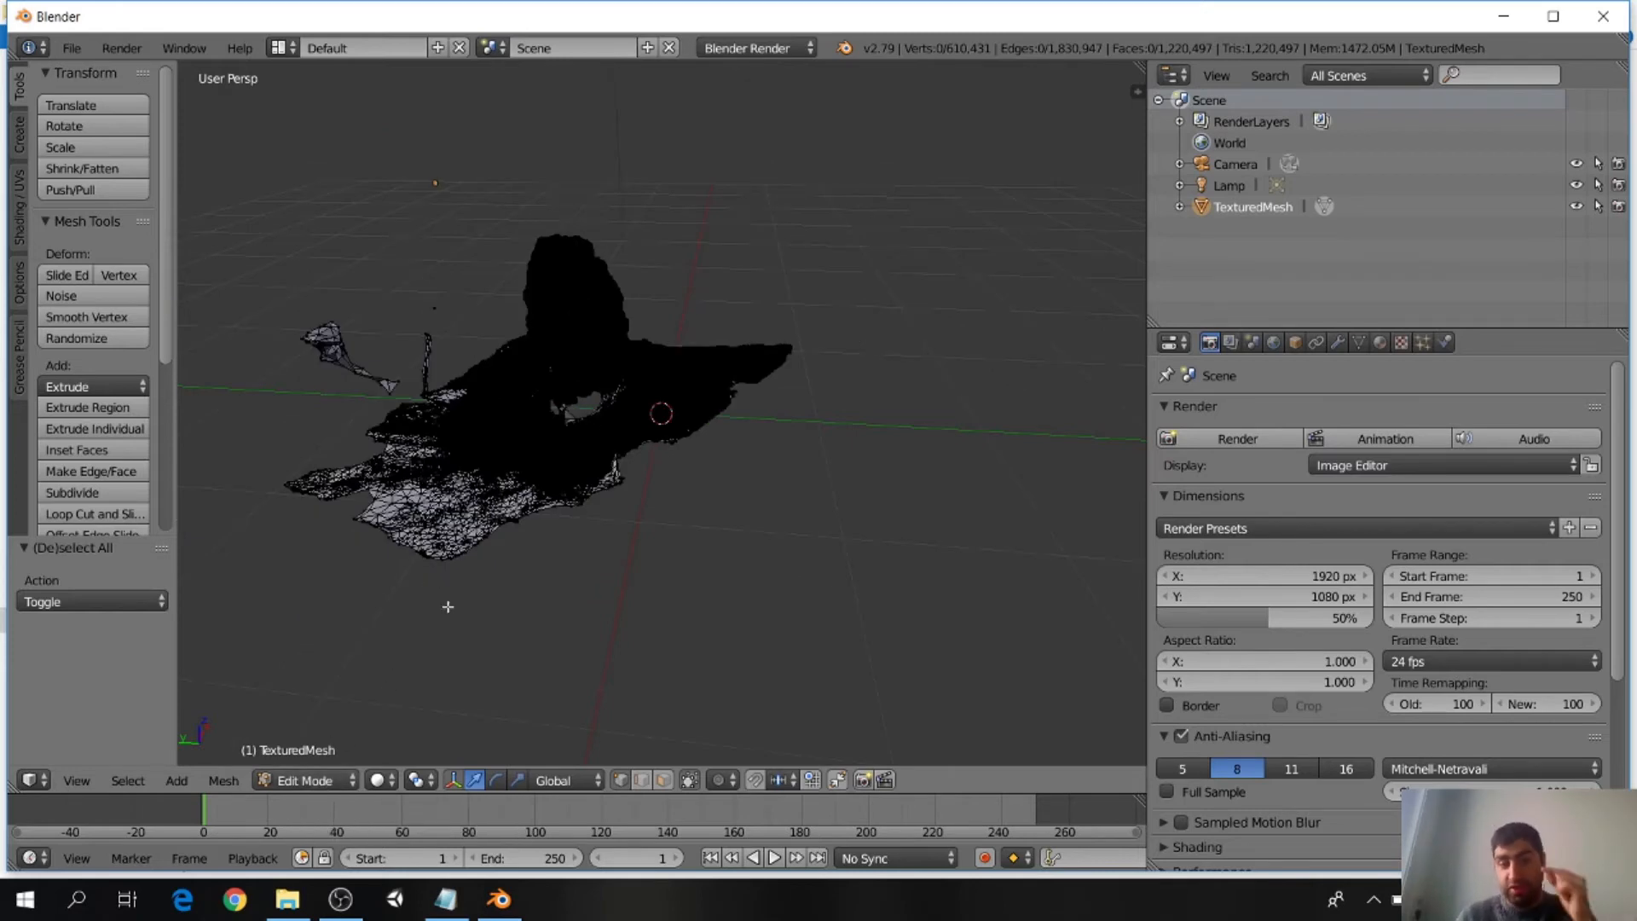
pyautogui.scroll(3, 418, 401)
pyautogui.scroll(-3, 394, 428)
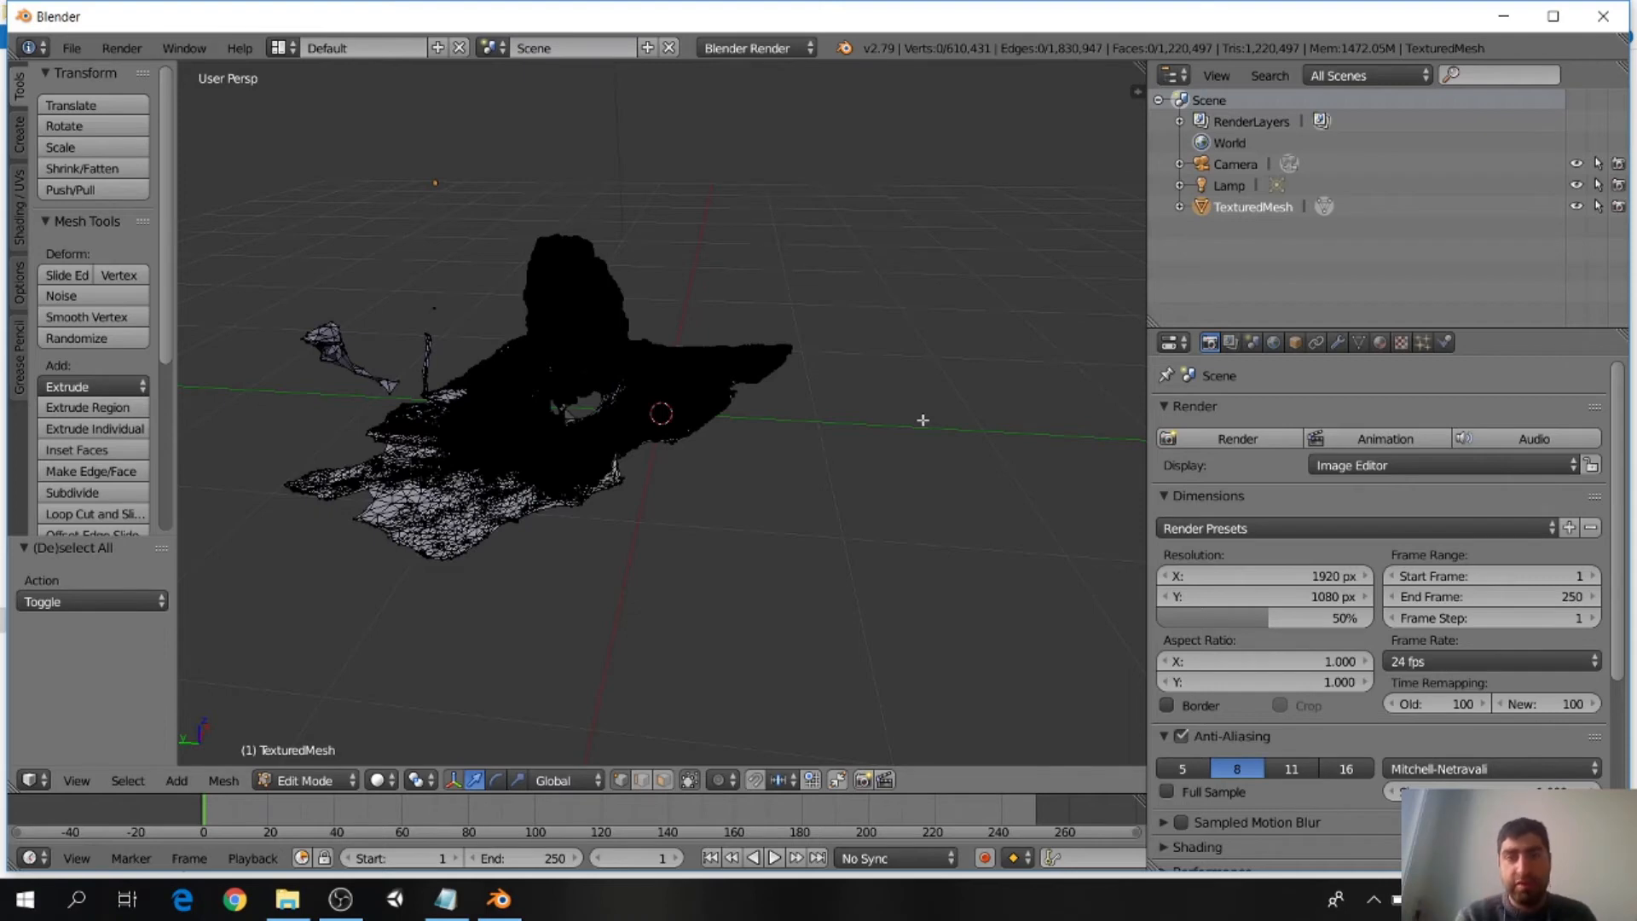
# Step: With nothing else selected, circle-select the sparse flaps at the ground's outer near edge and delete their vertices
pyautogui.press('a')
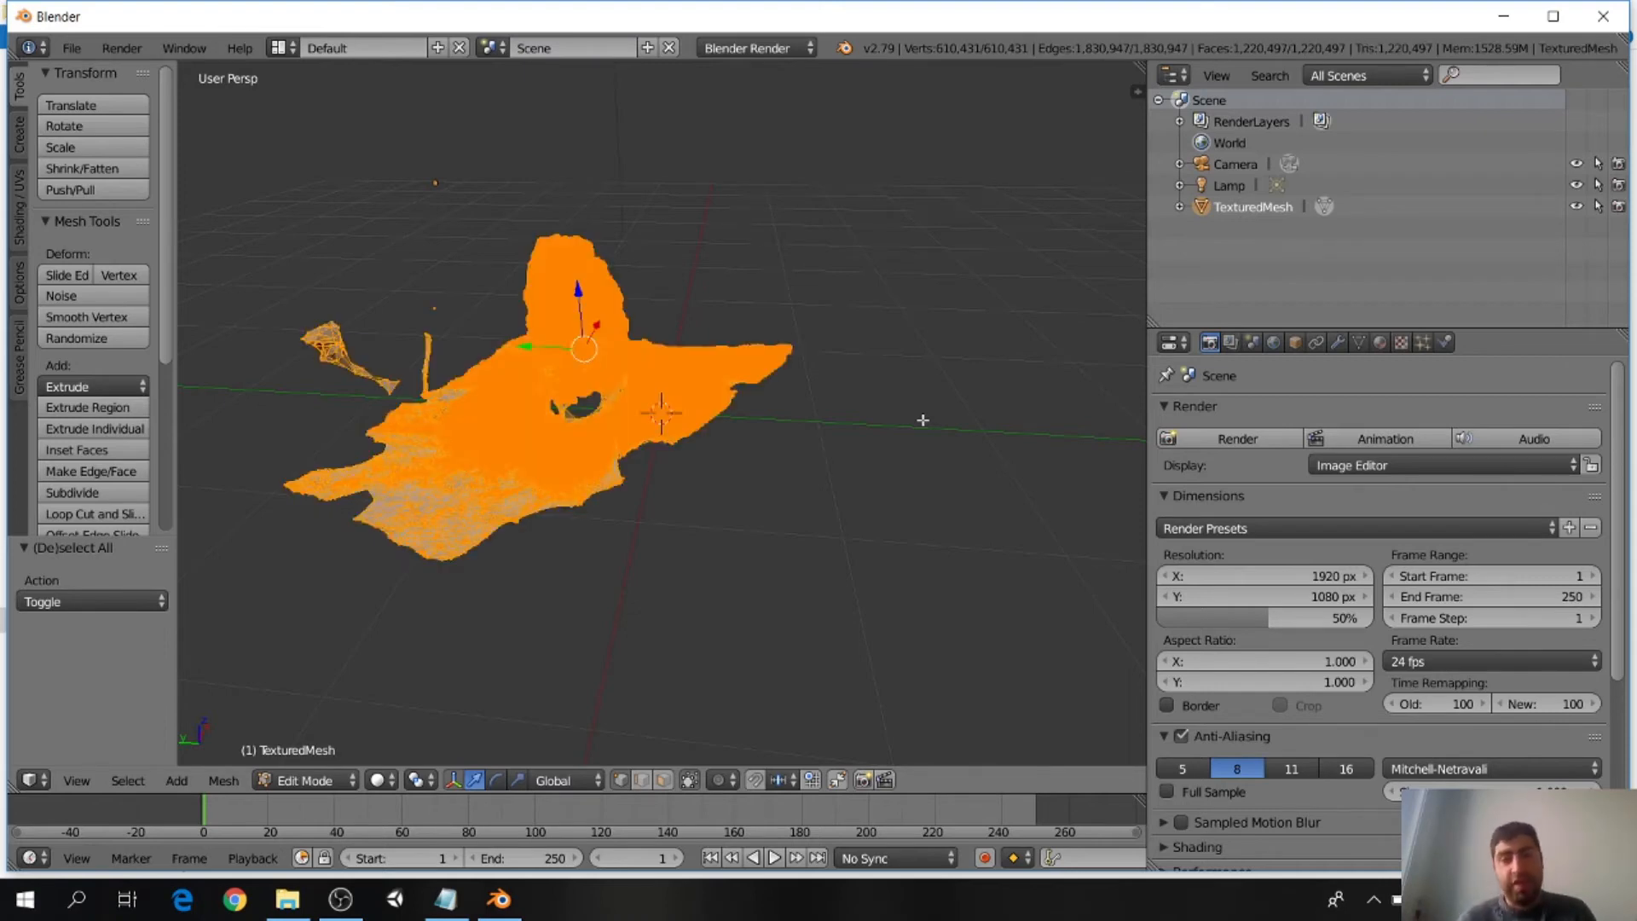
pyautogui.press('a')
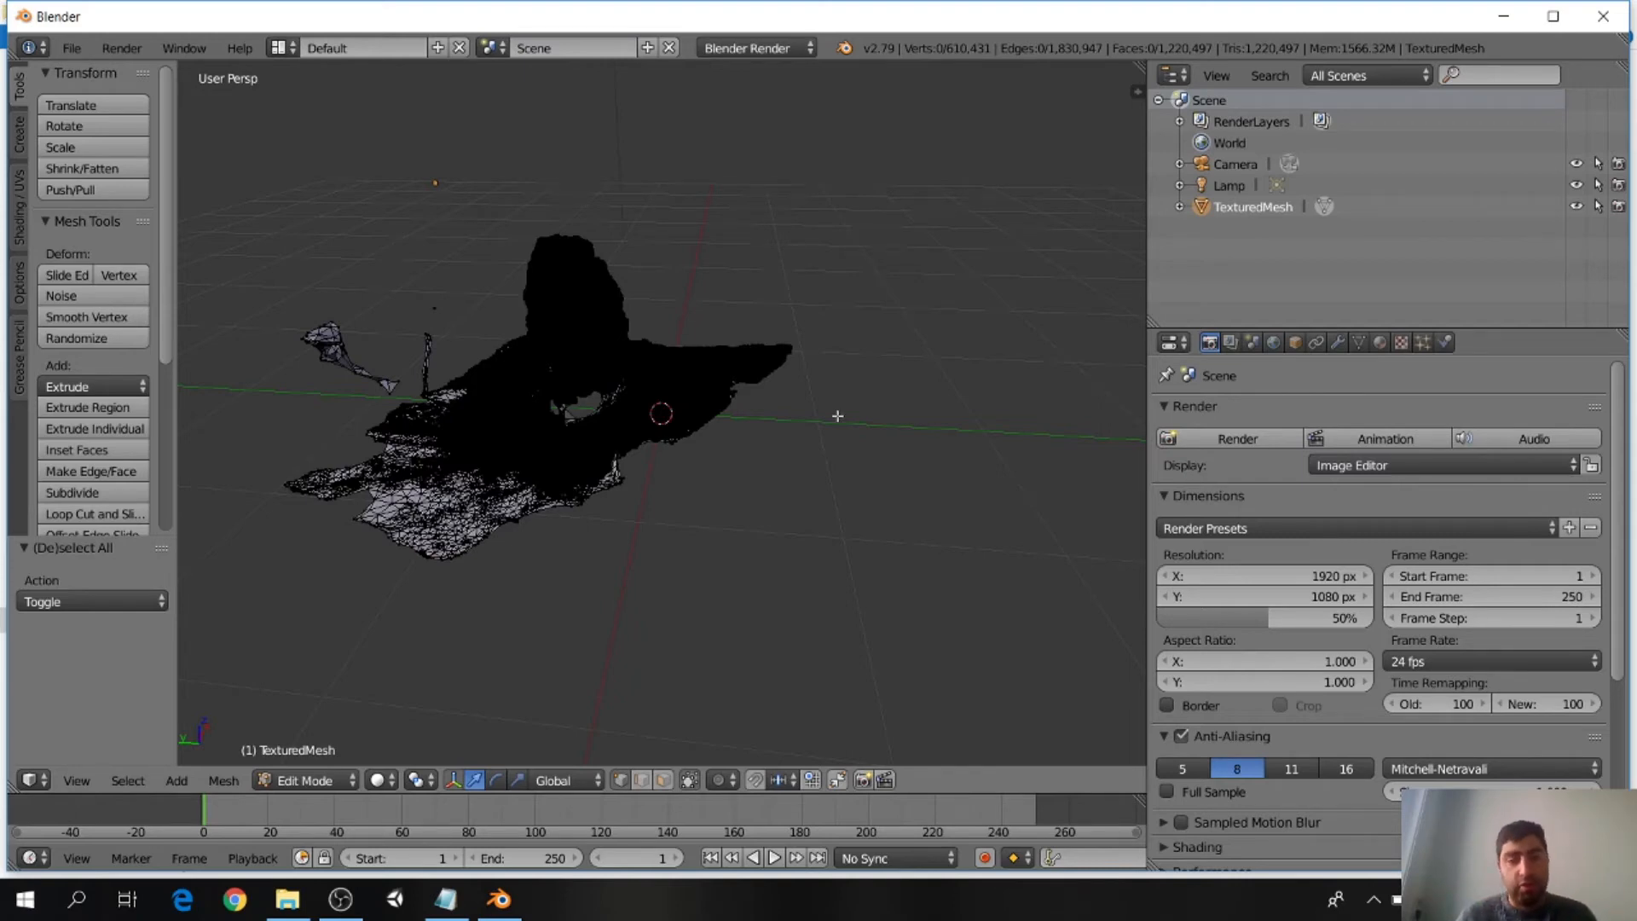
pyautogui.press('c')
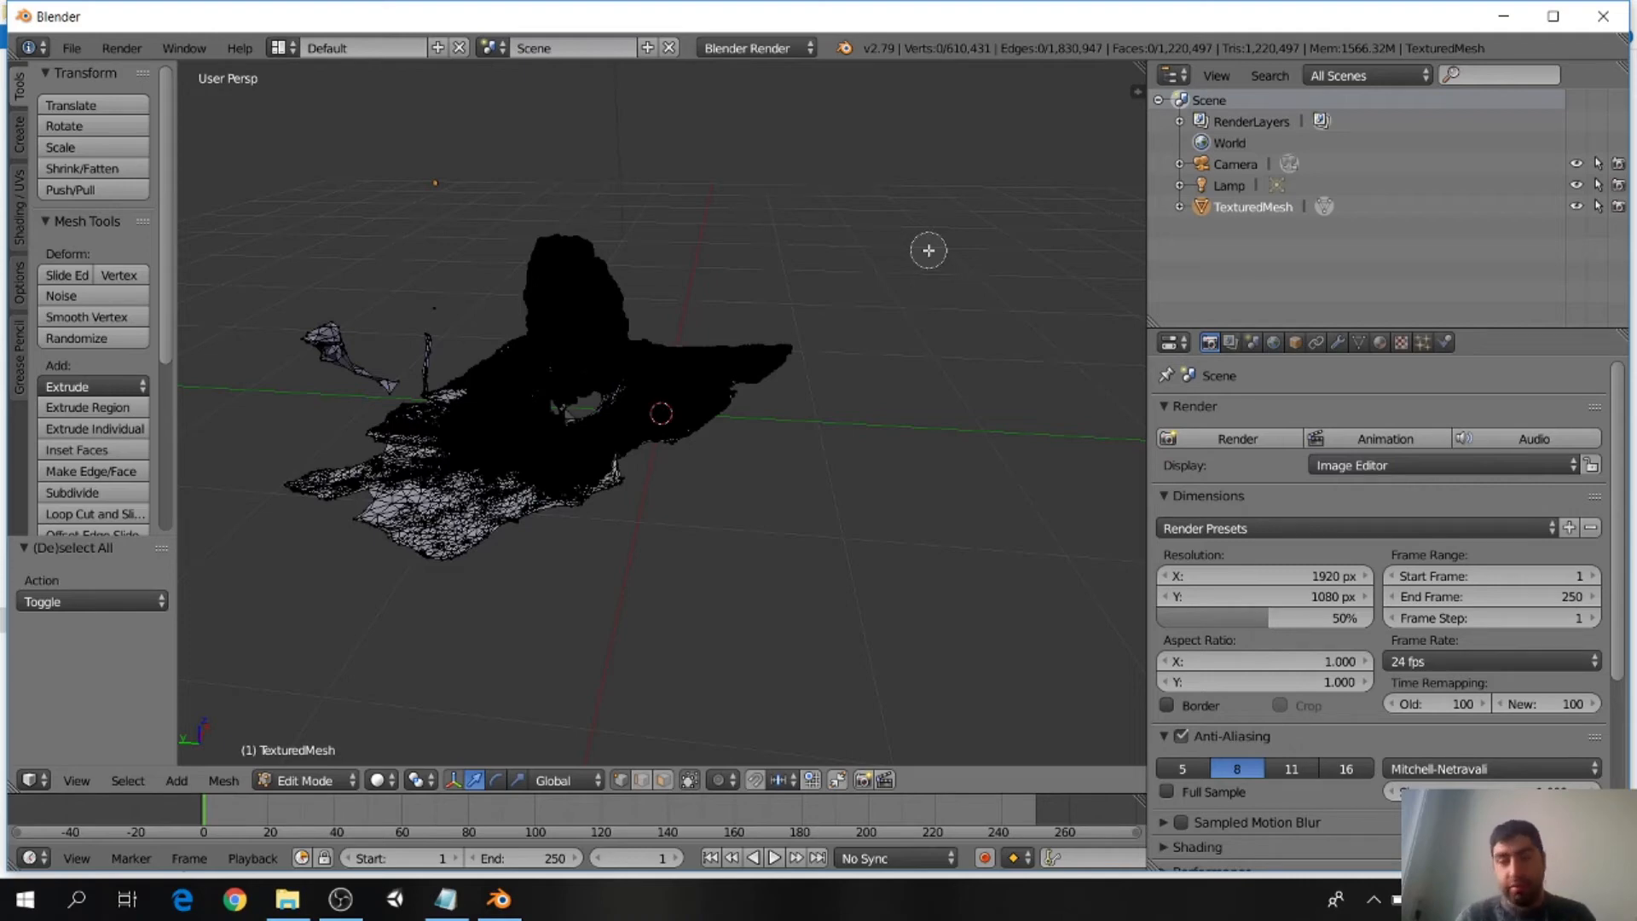
pyautogui.scroll(-4, 928, 256)
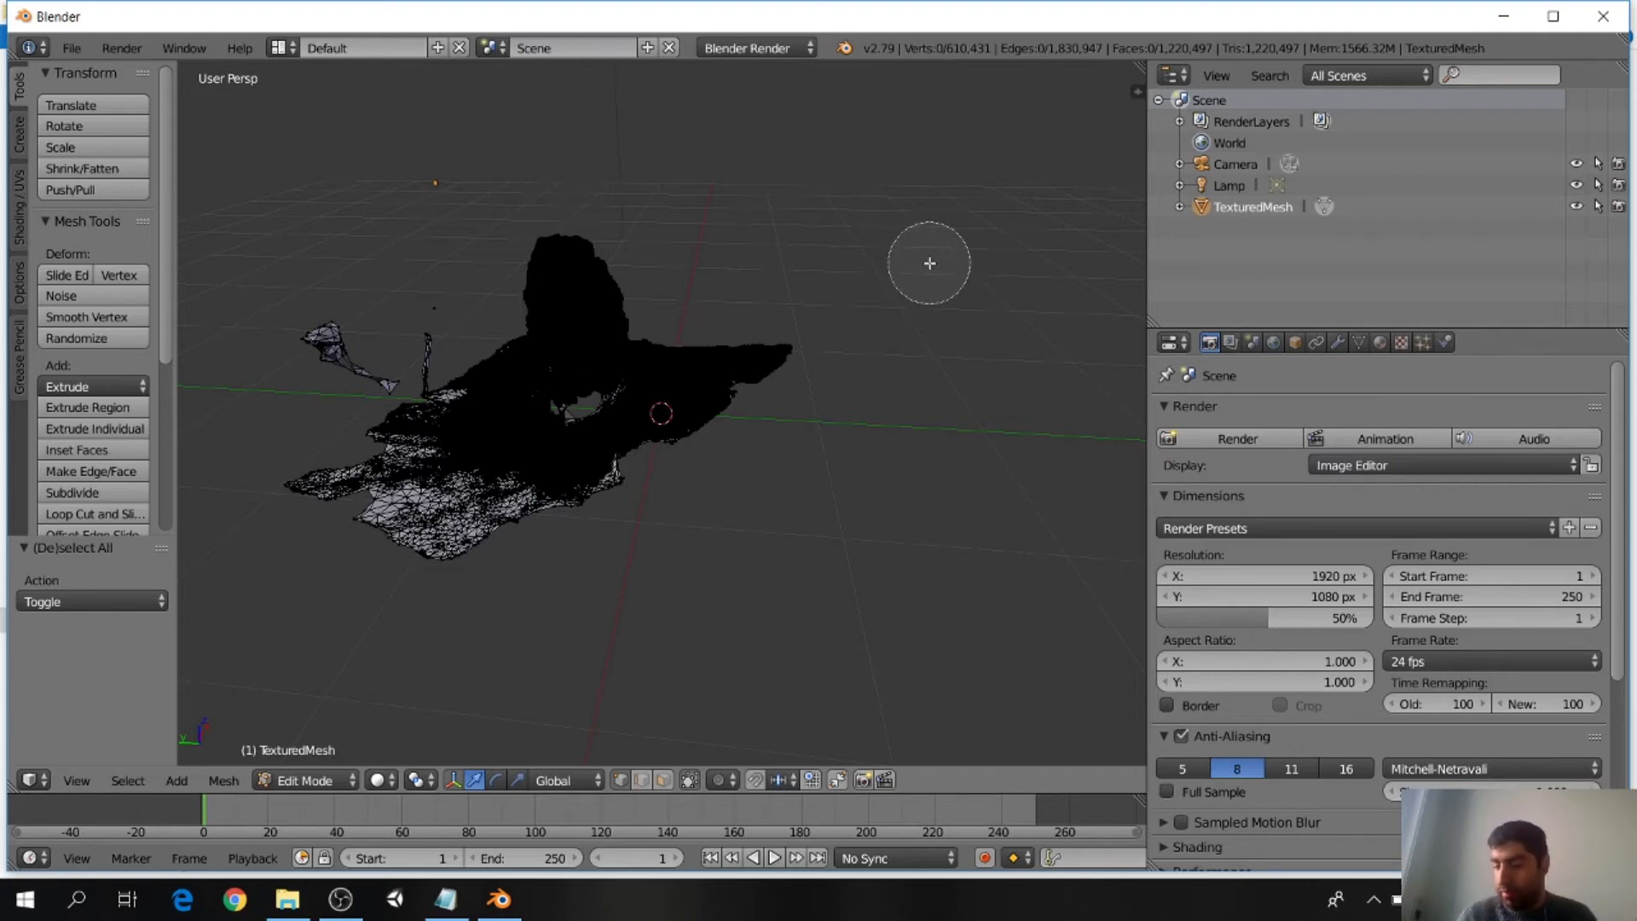
pyautogui.scroll(-8, 917, 376)
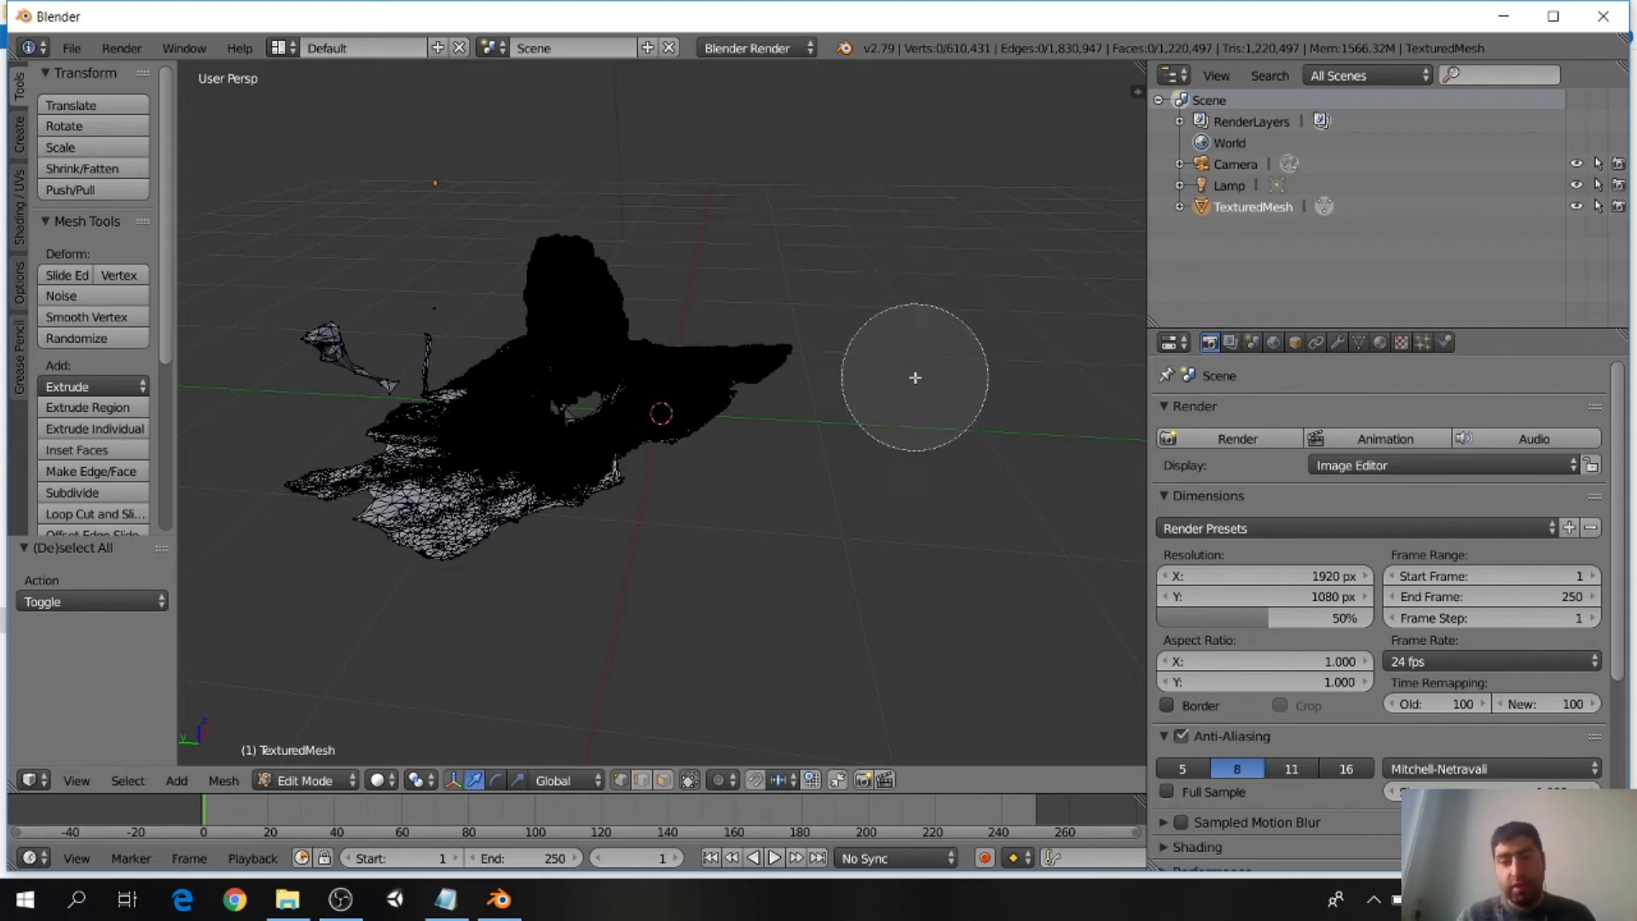
pyautogui.scroll(7, 953, 358)
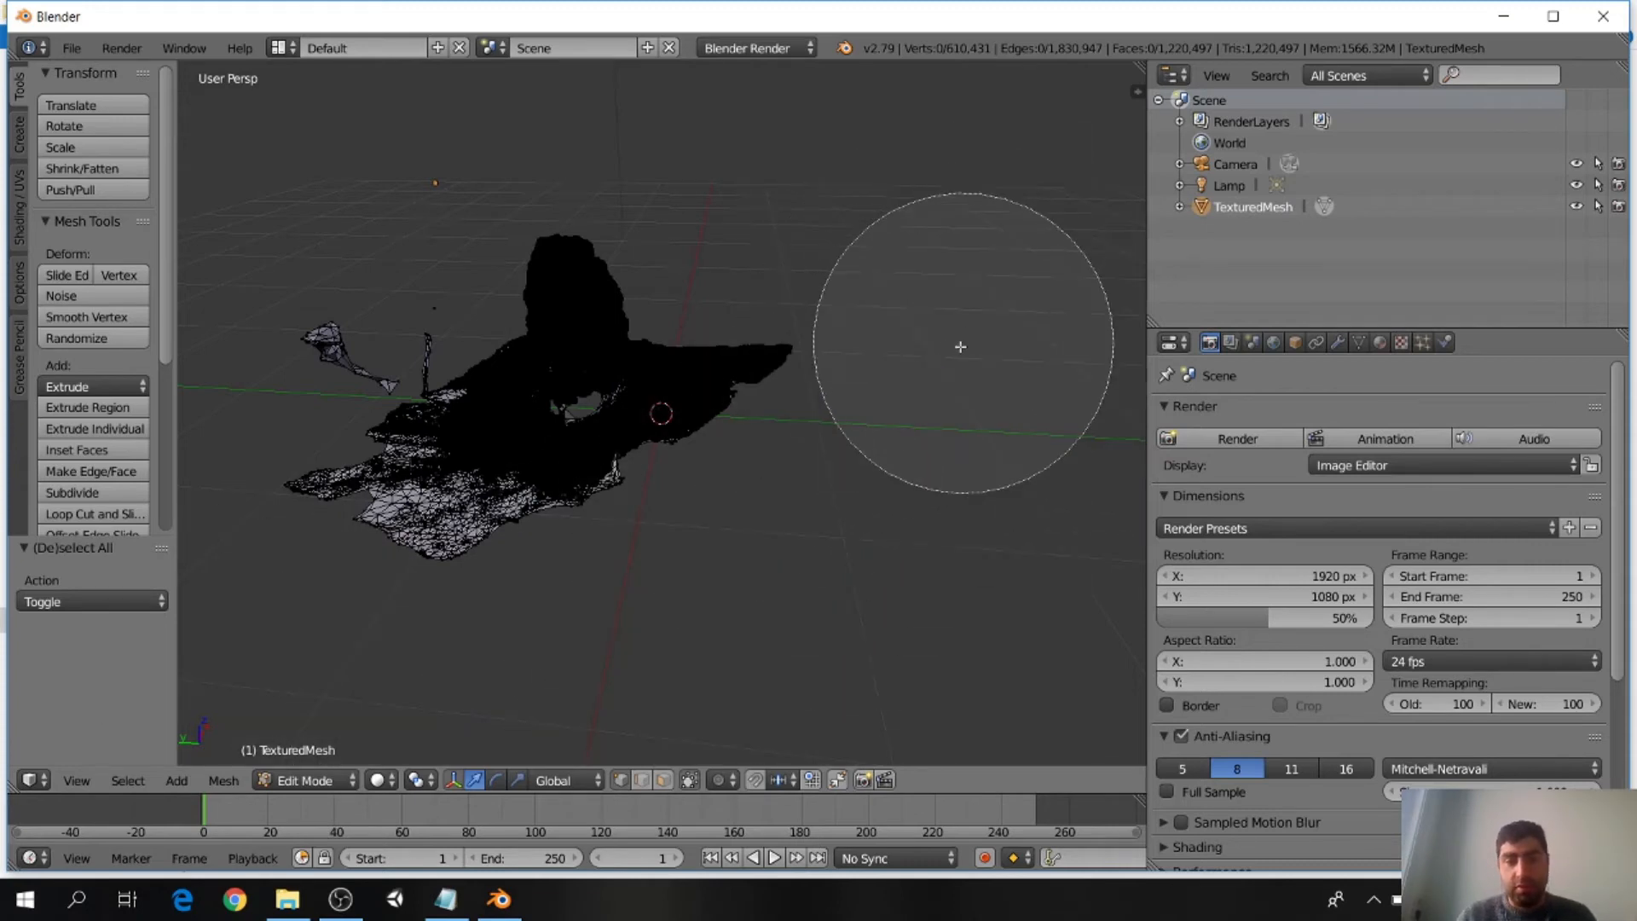
pyautogui.scroll(3, 950, 293)
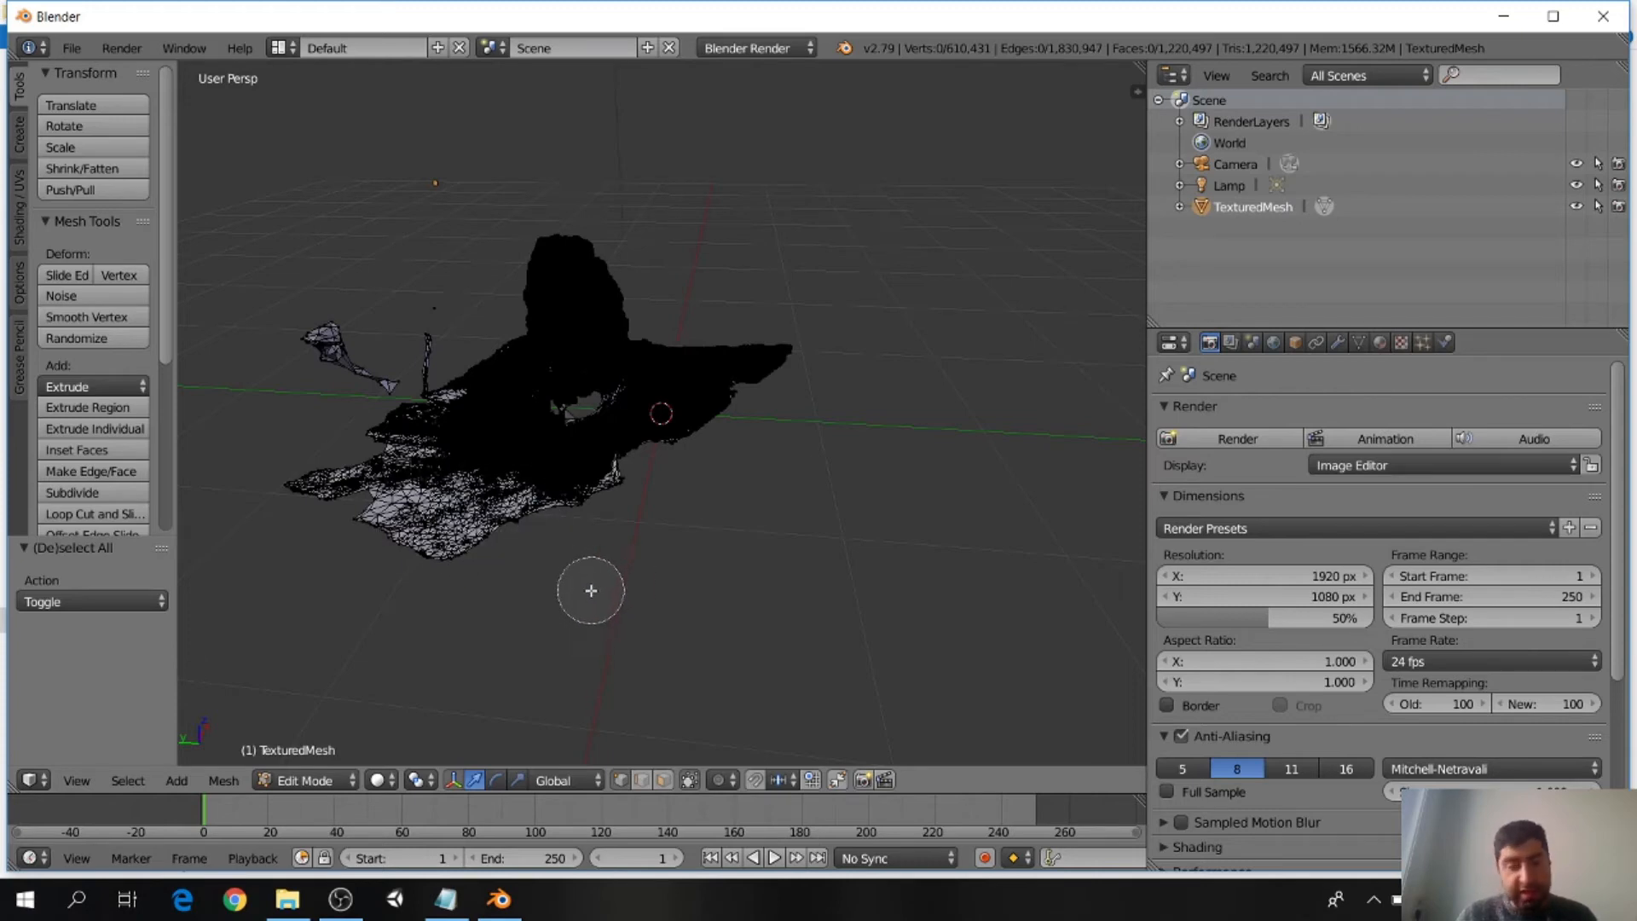
pyautogui.click(454, 521)
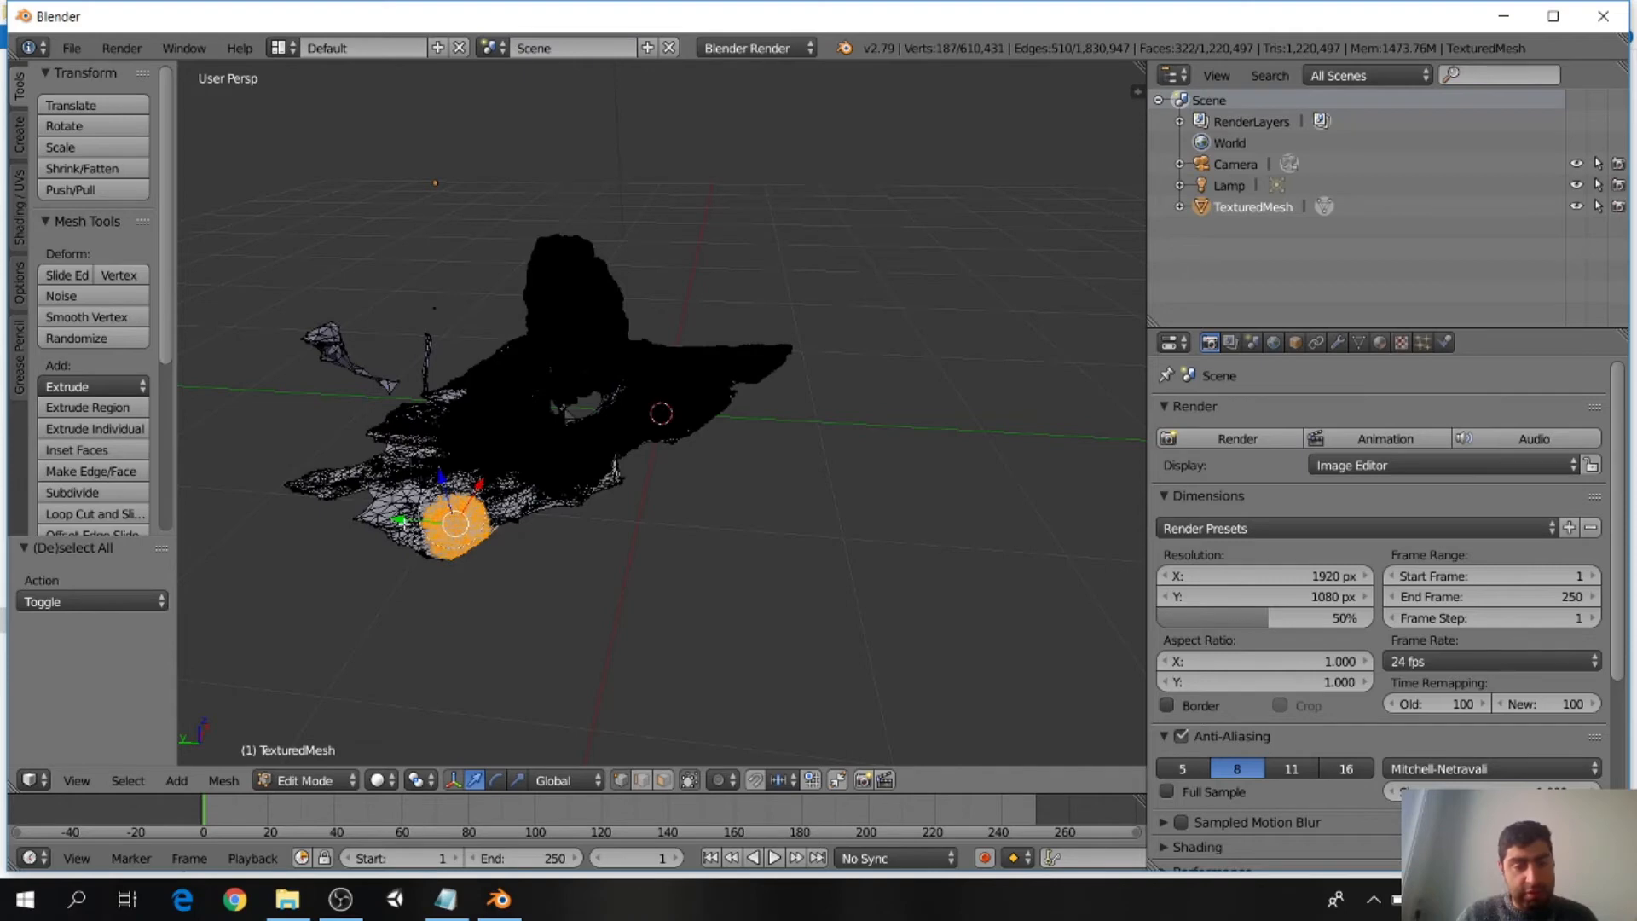
pyautogui.click(452, 518)
pyautogui.moveTo(403, 533)
pyautogui.mouseDown()
pyautogui.moveTo(376, 536)
pyautogui.moveTo(362, 503)
pyautogui.moveTo(282, 476)
pyautogui.mouseUp()
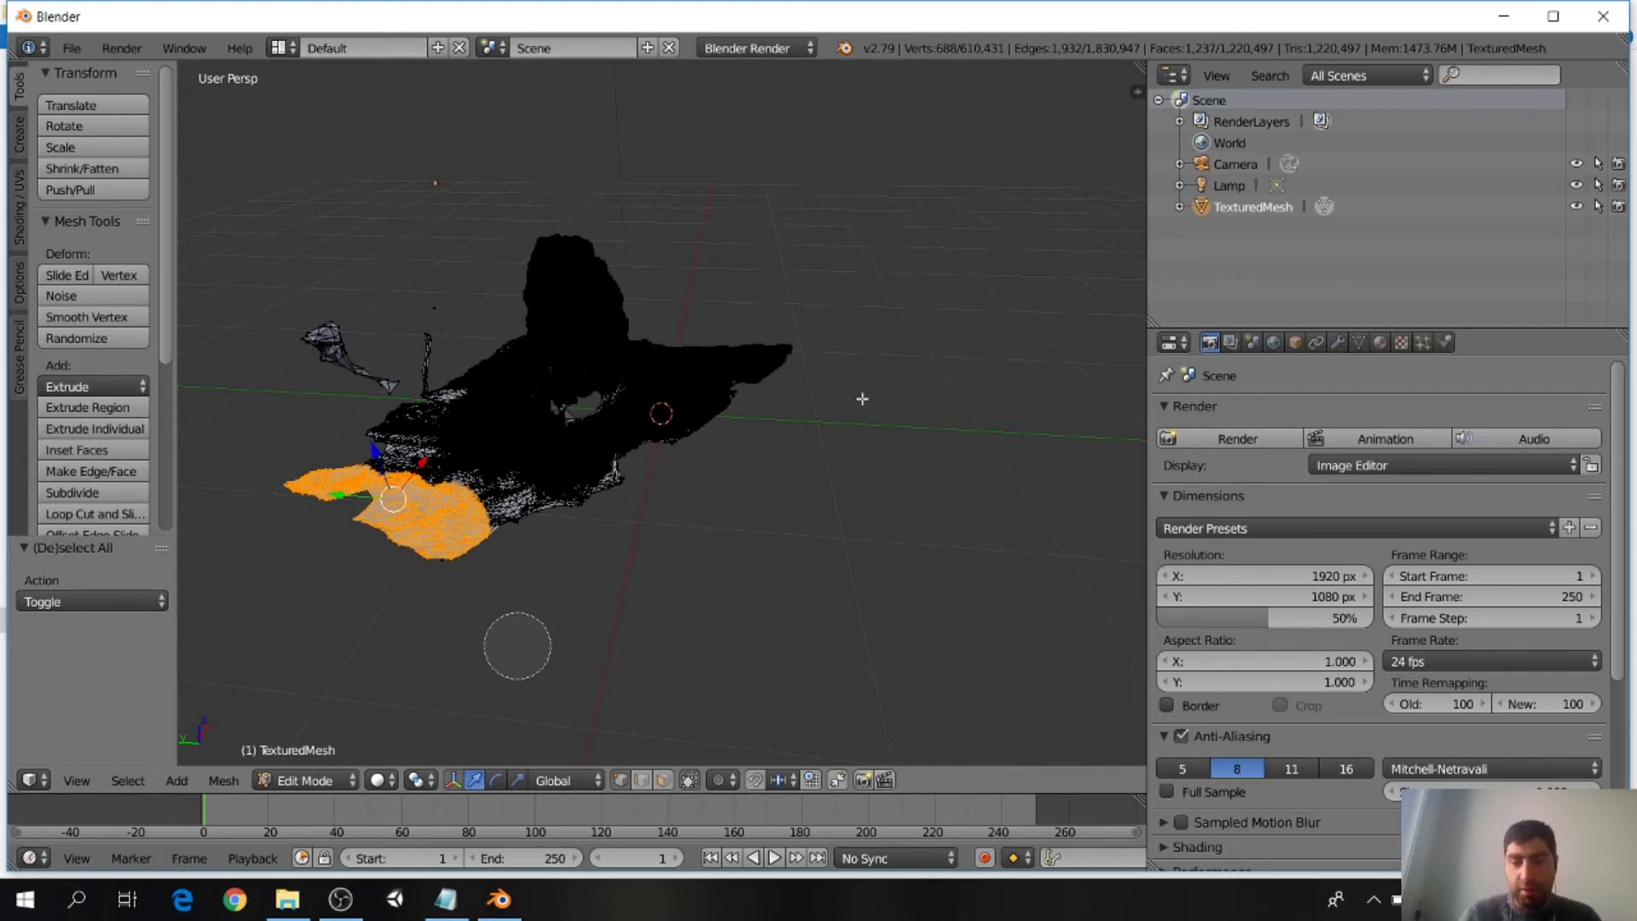
pyautogui.press('Escape')
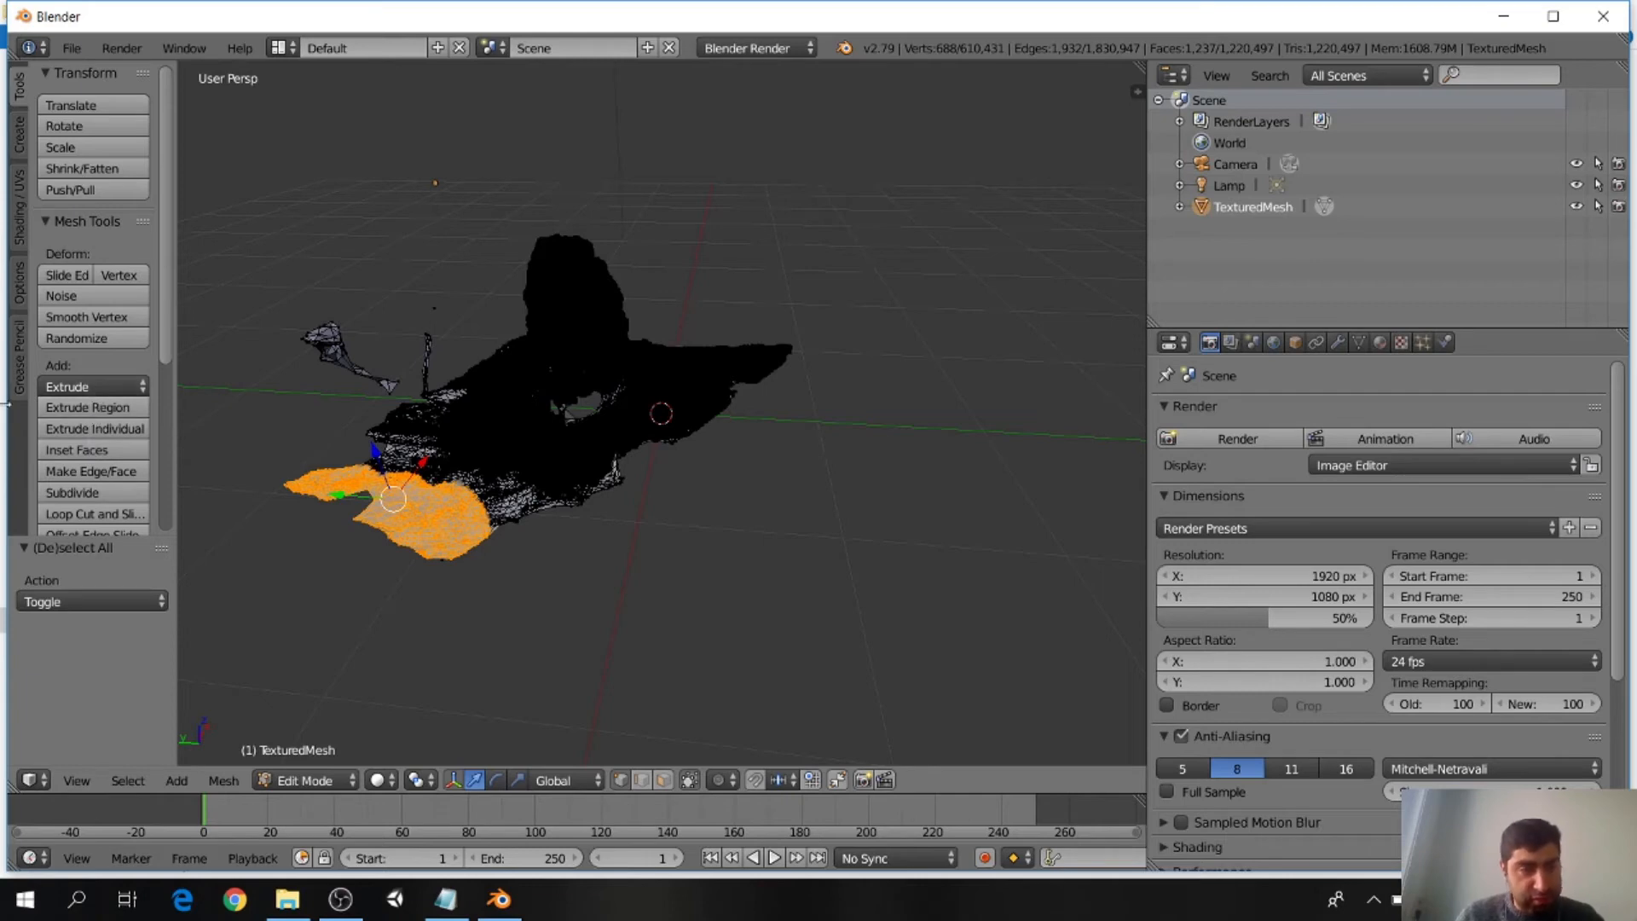
pyautogui.scroll(-7, 93, 401)
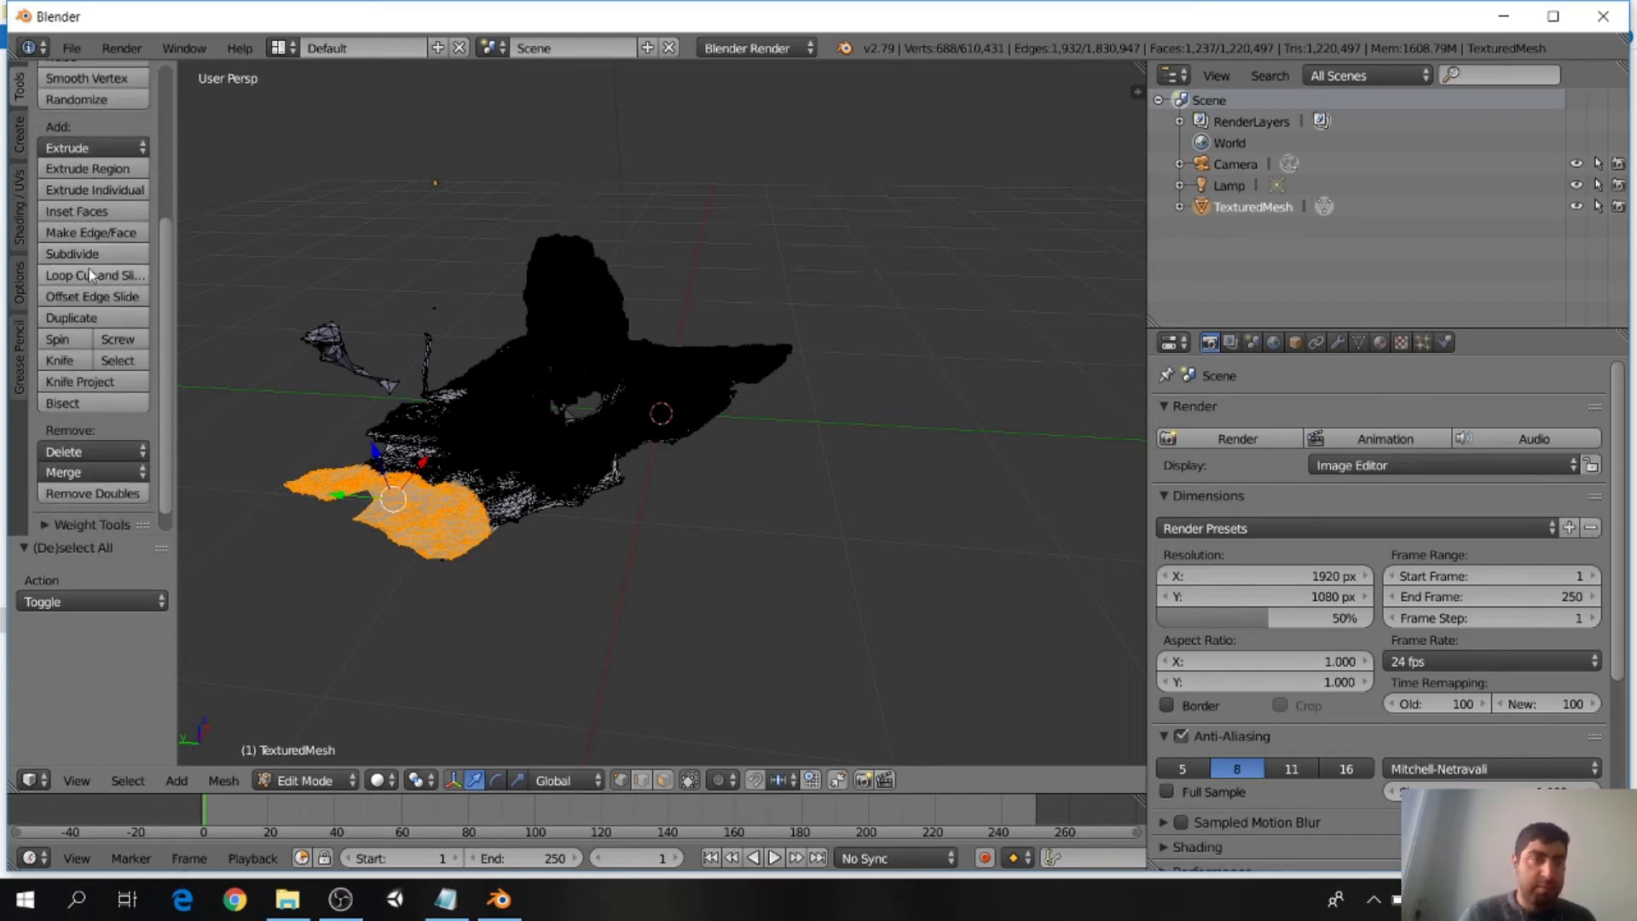
pyautogui.scroll(-1, 60, 273)
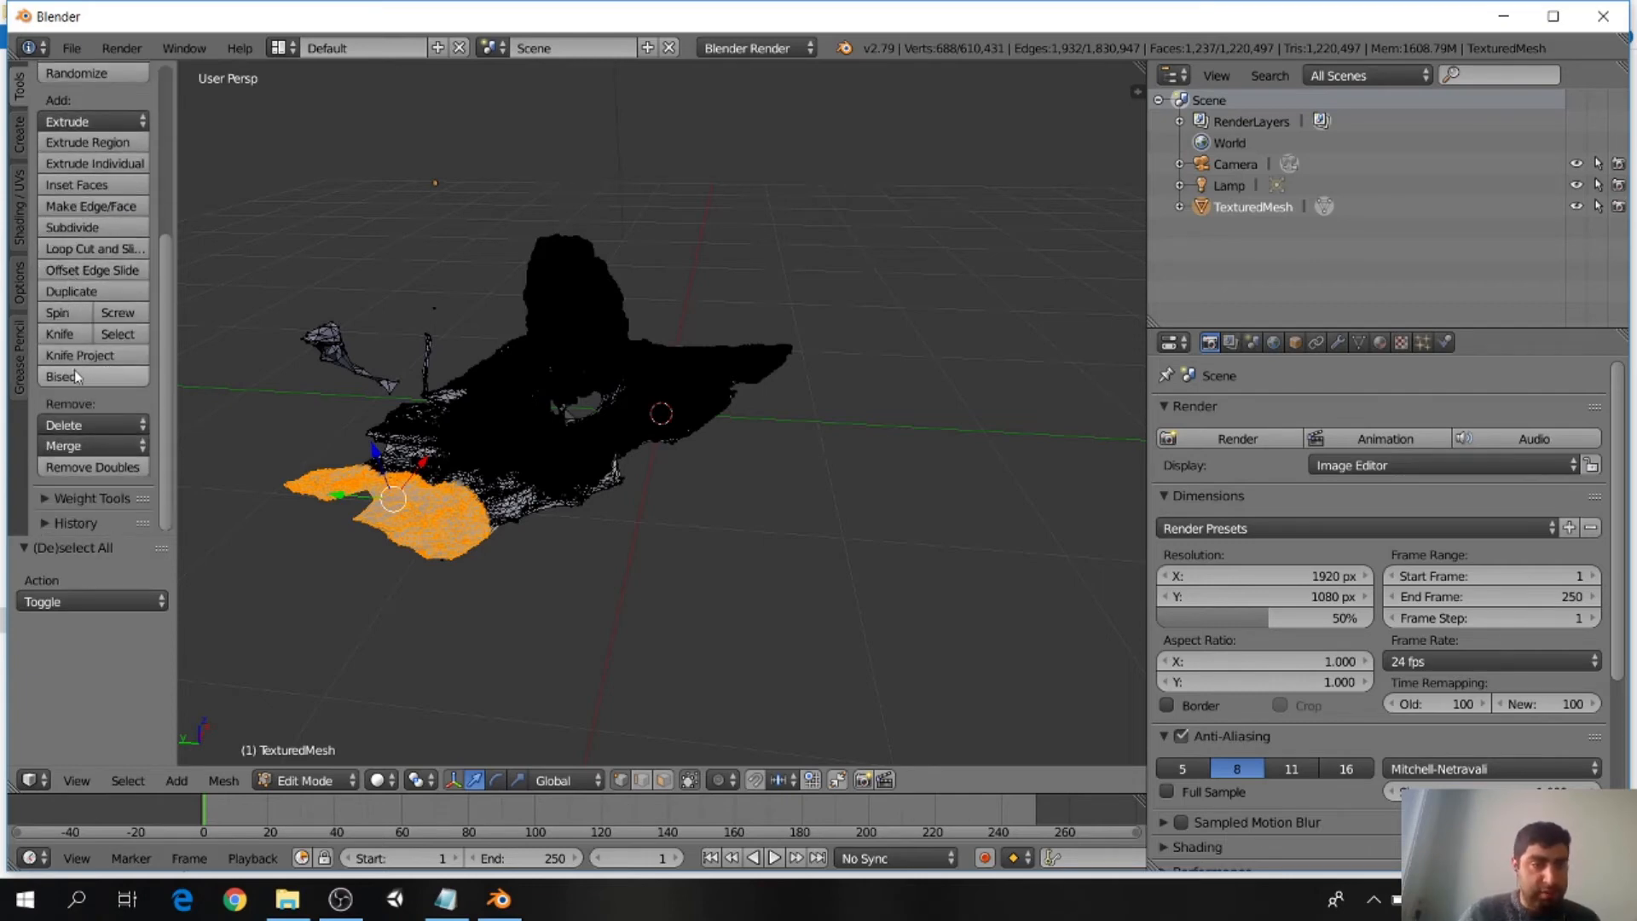
pyautogui.click(82, 428)
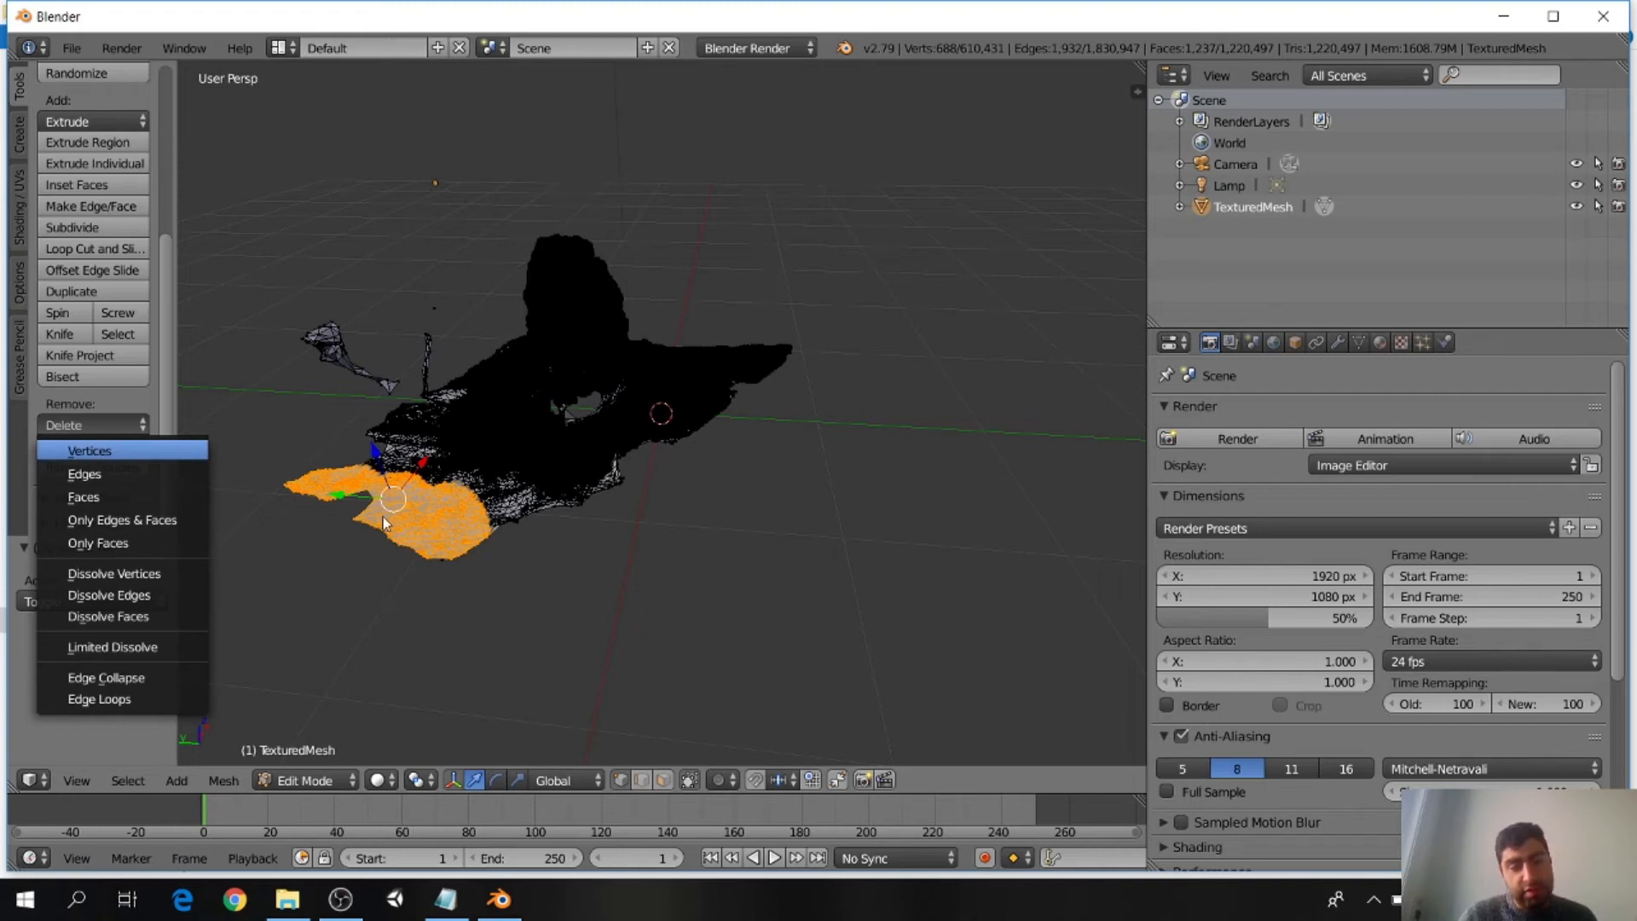
pyautogui.press('Return')
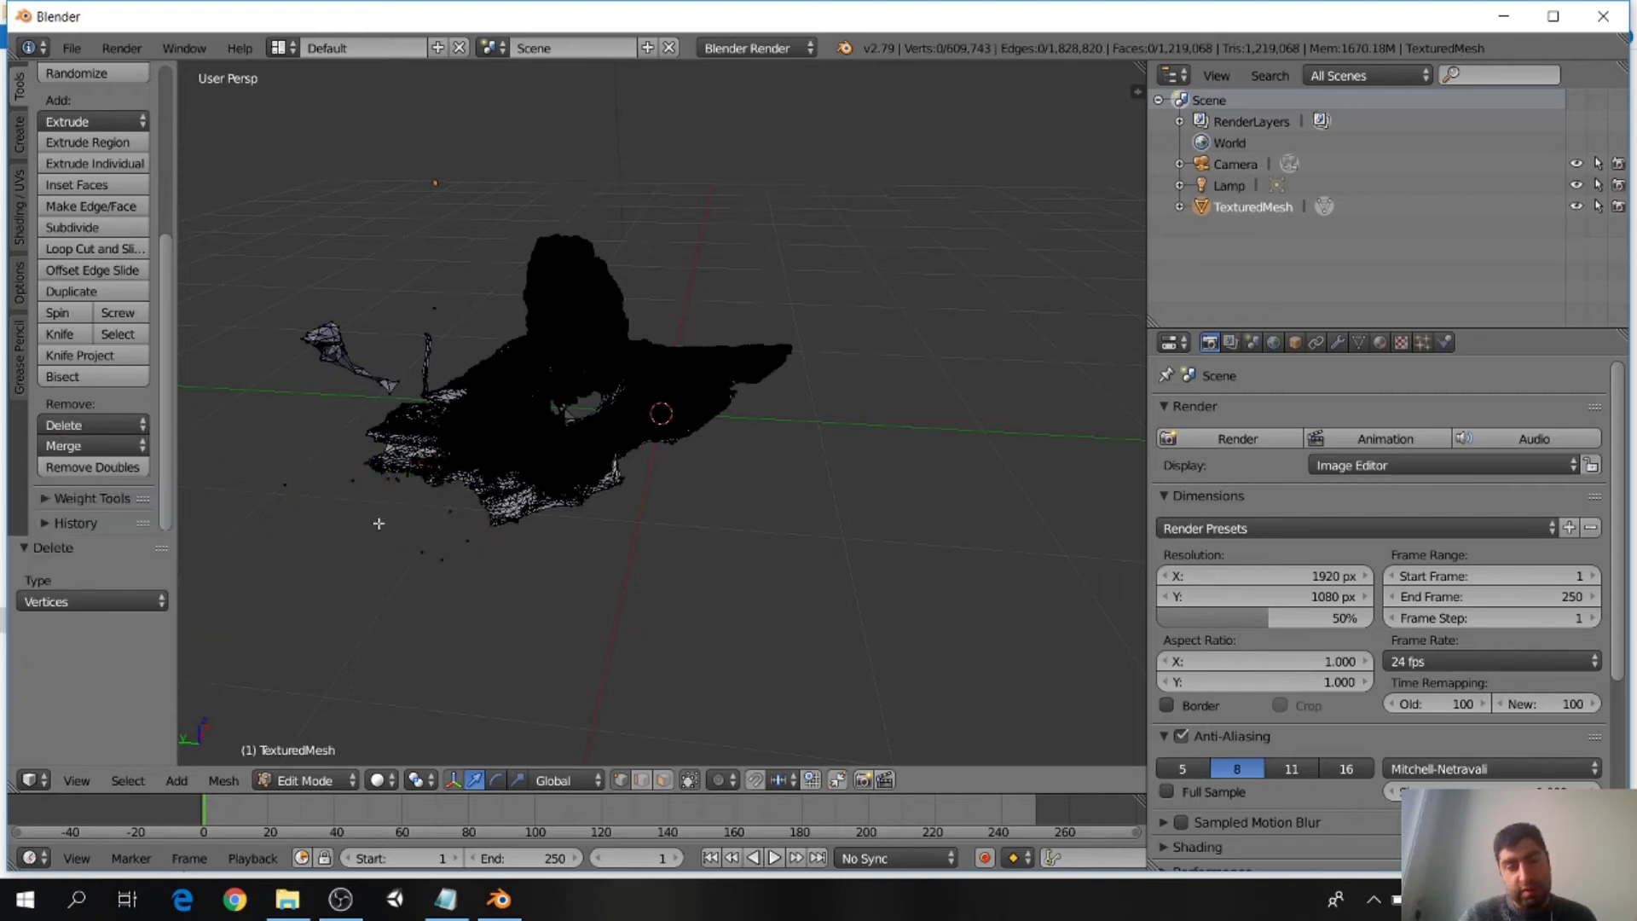
# Step: Circle-select the whole near-side rim of the ground around the rock and delete its vertices
pyautogui.scroll(2, 393, 591)
pyautogui.moveTo(453, 592)
pyautogui.mouseDown(button='middle')
pyautogui.moveTo(526, 560)
pyautogui.moveTo(474, 570)
pyautogui.mouseUp(button='middle')
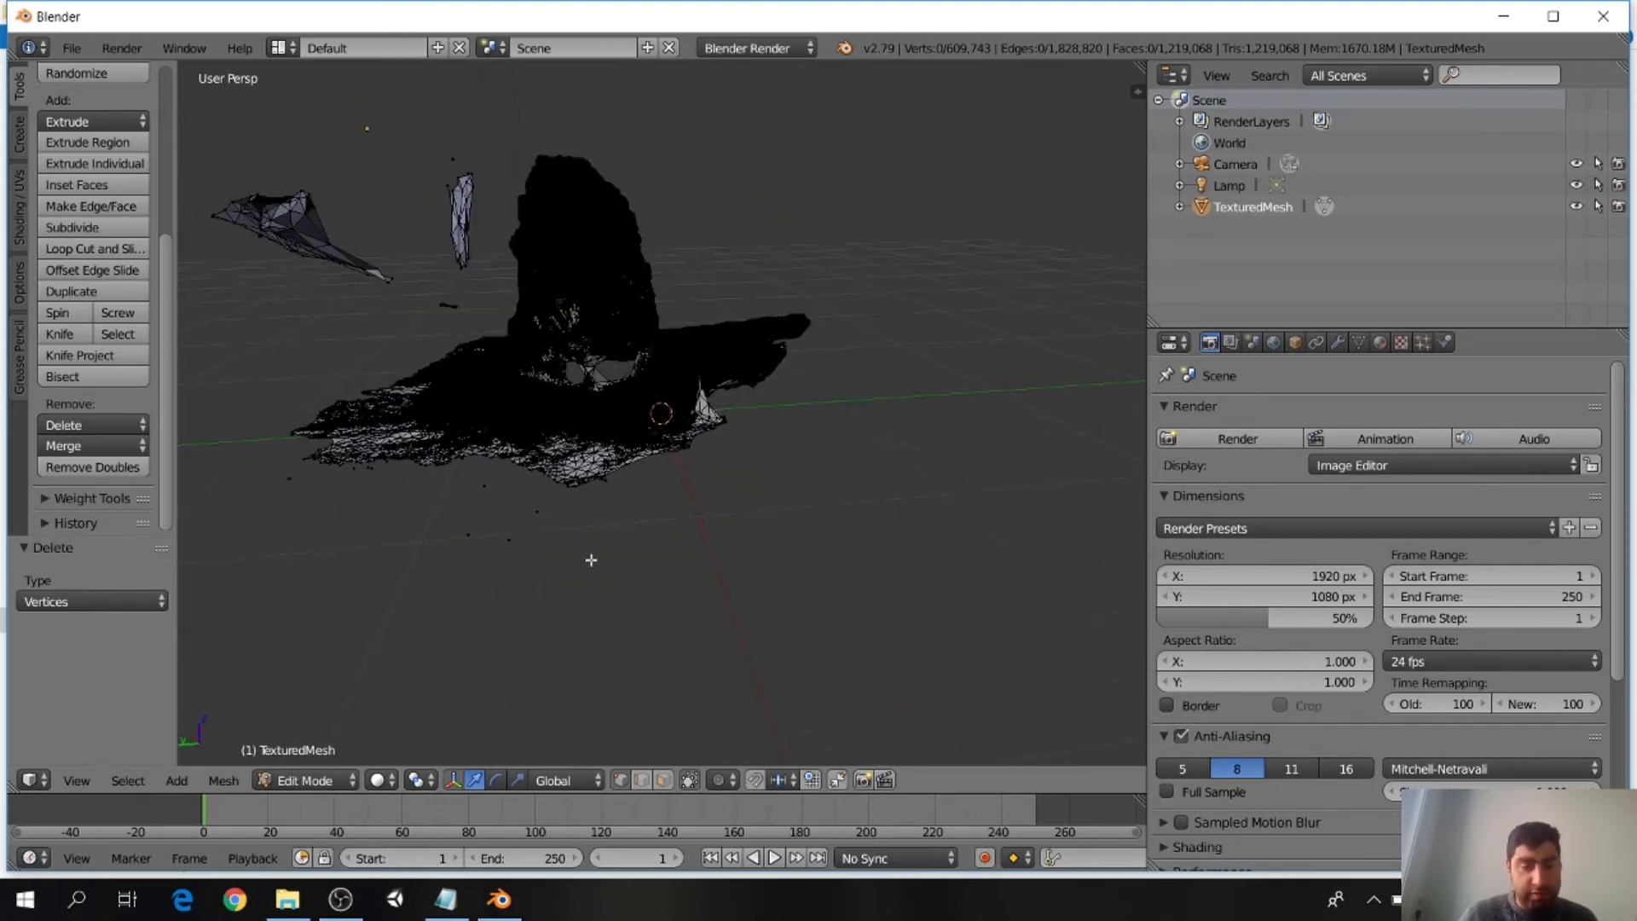
pyautogui.press('c')
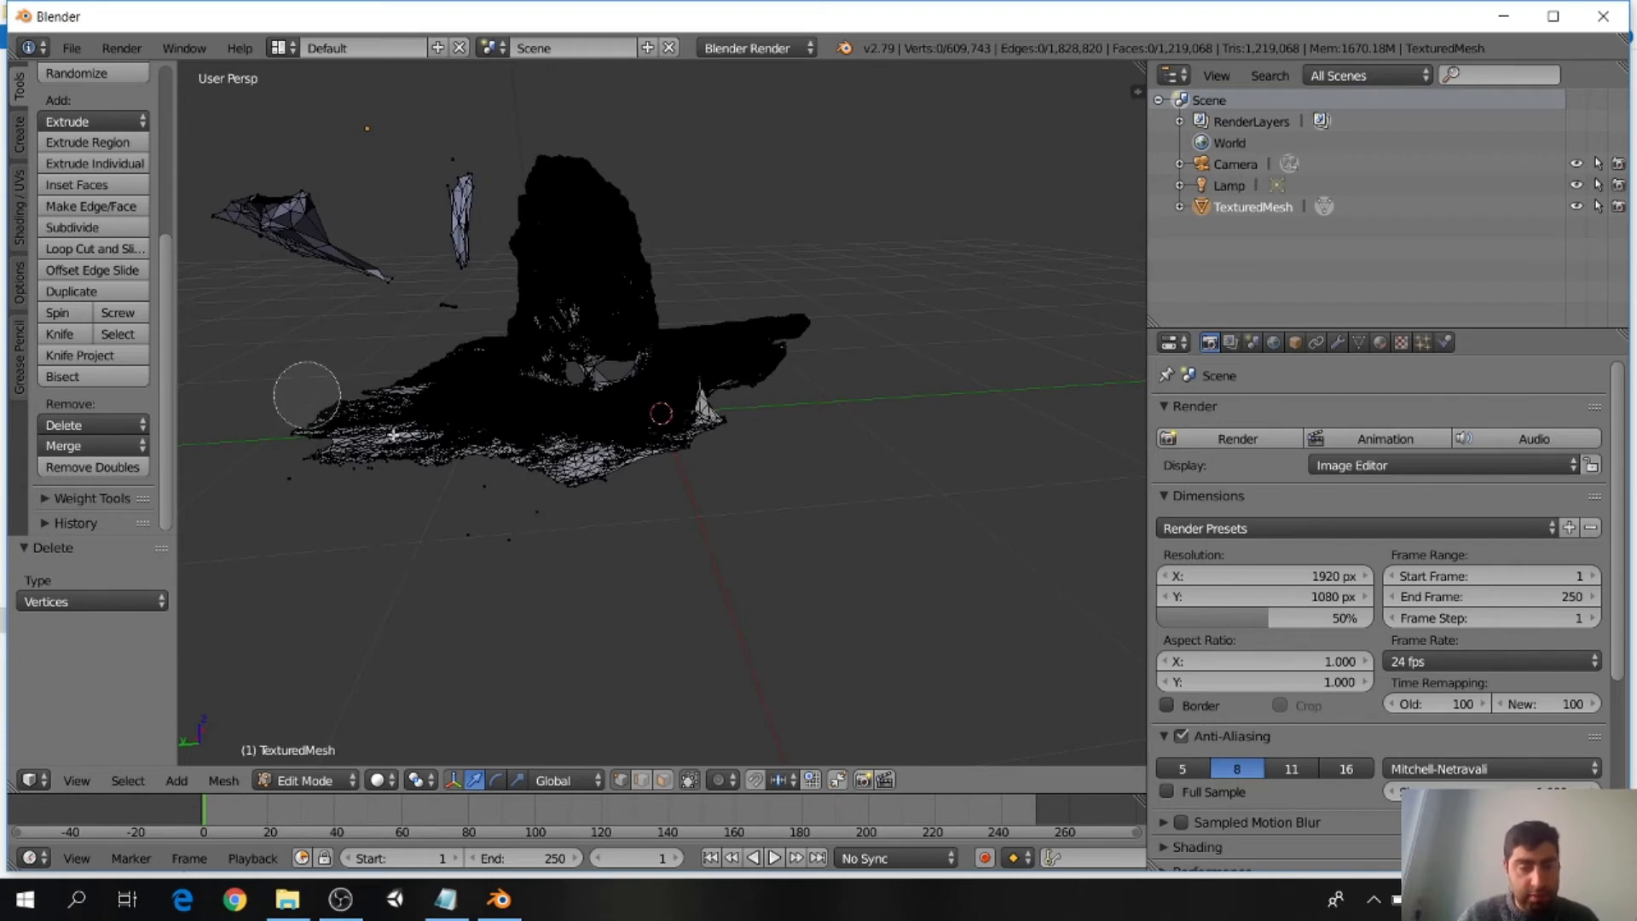
pyautogui.moveTo(307, 395)
pyautogui.mouseDown()
pyautogui.moveTo(299, 407)
pyautogui.moveTo(348, 406)
pyautogui.moveTo(324, 452)
pyautogui.moveTo(281, 474)
pyautogui.moveTo(429, 465)
pyautogui.mouseUp()
pyautogui.moveTo(541, 452)
pyautogui.mouseDown()
pyautogui.moveTo(584, 461)
pyautogui.moveTo(522, 527)
pyautogui.moveTo(399, 465)
pyautogui.moveTo(475, 486)
pyautogui.moveTo(597, 459)
pyautogui.moveTo(642, 470)
pyautogui.moveTo(712, 394)
pyautogui.mouseUp()
pyautogui.moveTo(759, 345); pyautogui.dragTo(770, 321)
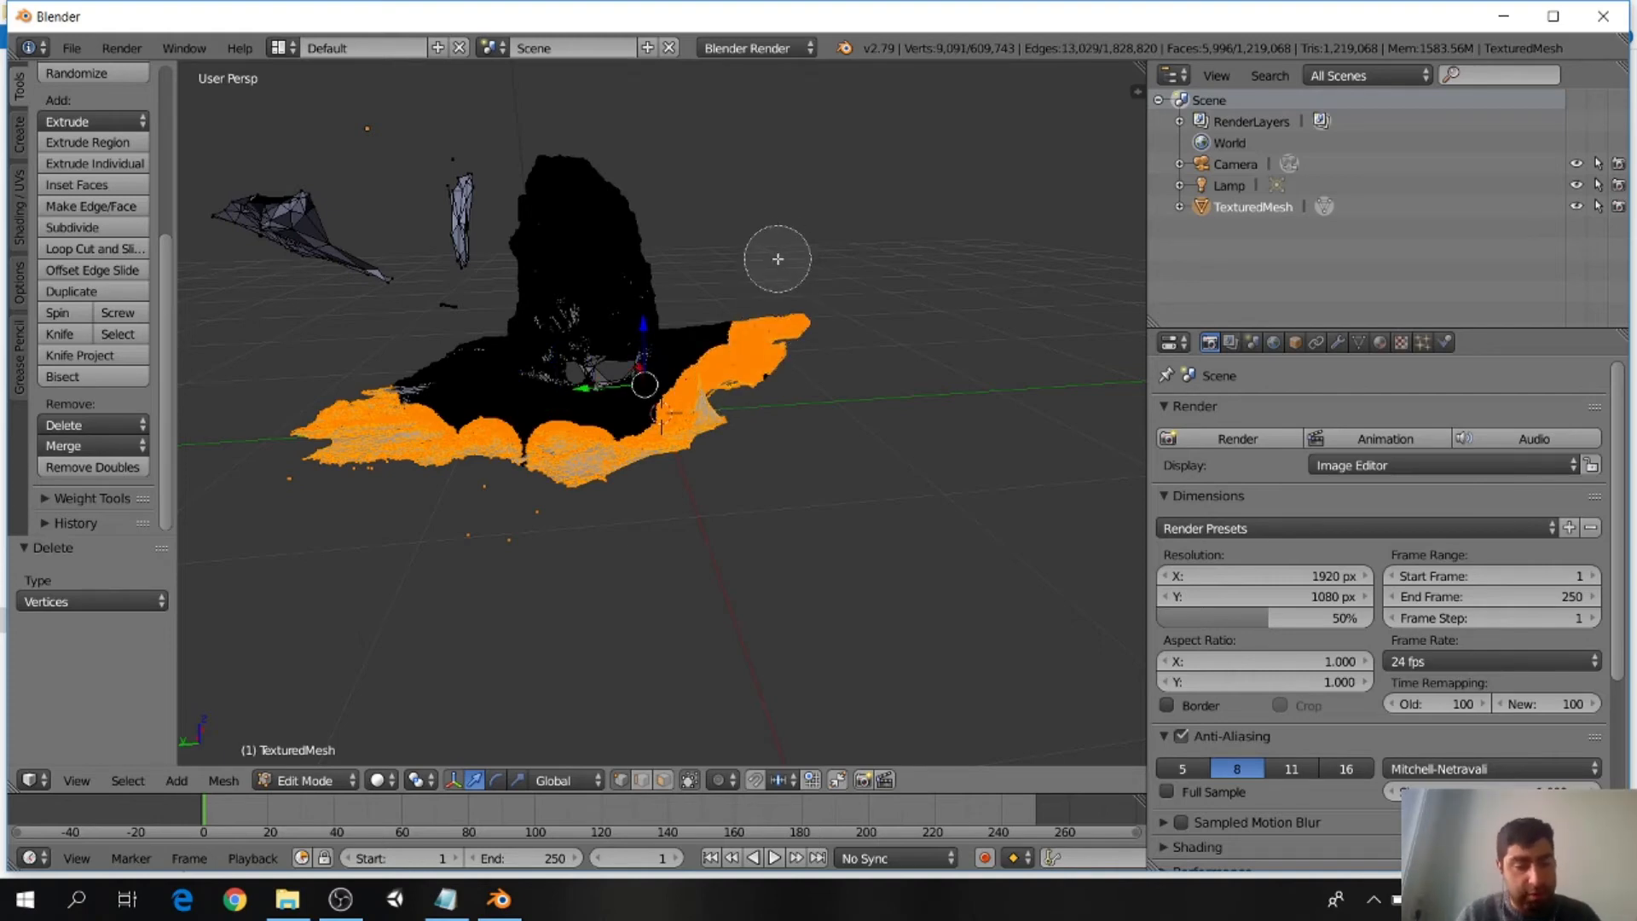
pyautogui.click(79, 423)
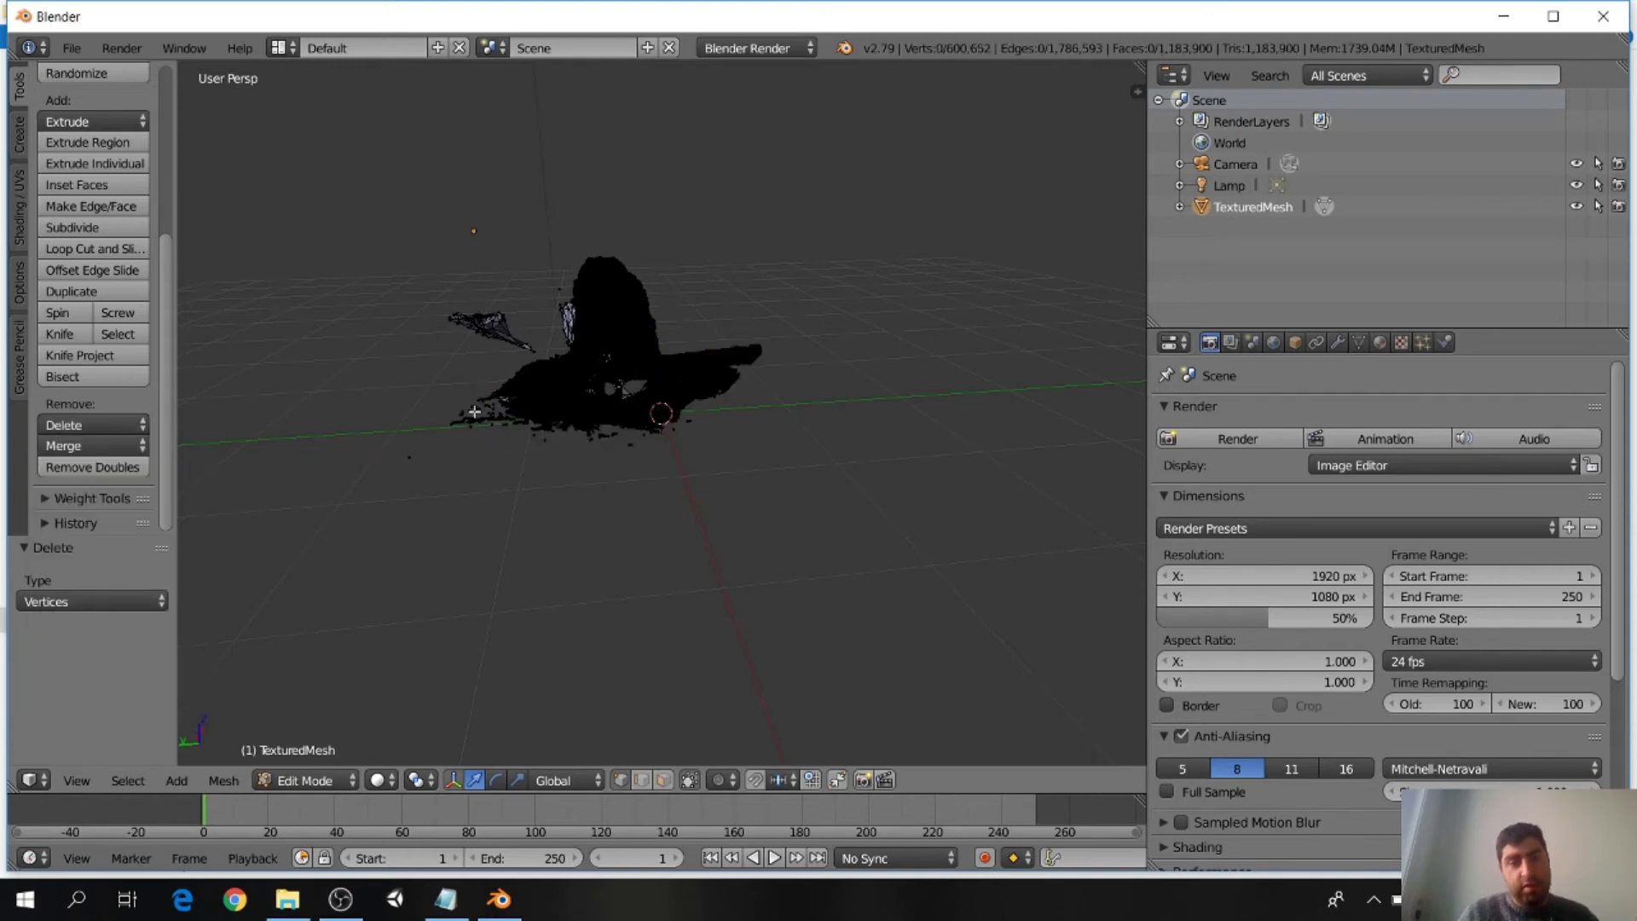
# Step: Circle-select the floating fragments beside the rock and the ground's near rim on both sides of it, and delete their vertices
pyautogui.scroll(3, 340, 322)
pyautogui.press('c')
pyautogui.moveTo(295, 211)
pyautogui.mouseDown()
pyautogui.moveTo(256, 184)
pyautogui.moveTo(355, 219)
pyautogui.mouseUp()
pyautogui.scroll(-5, 371, 215)
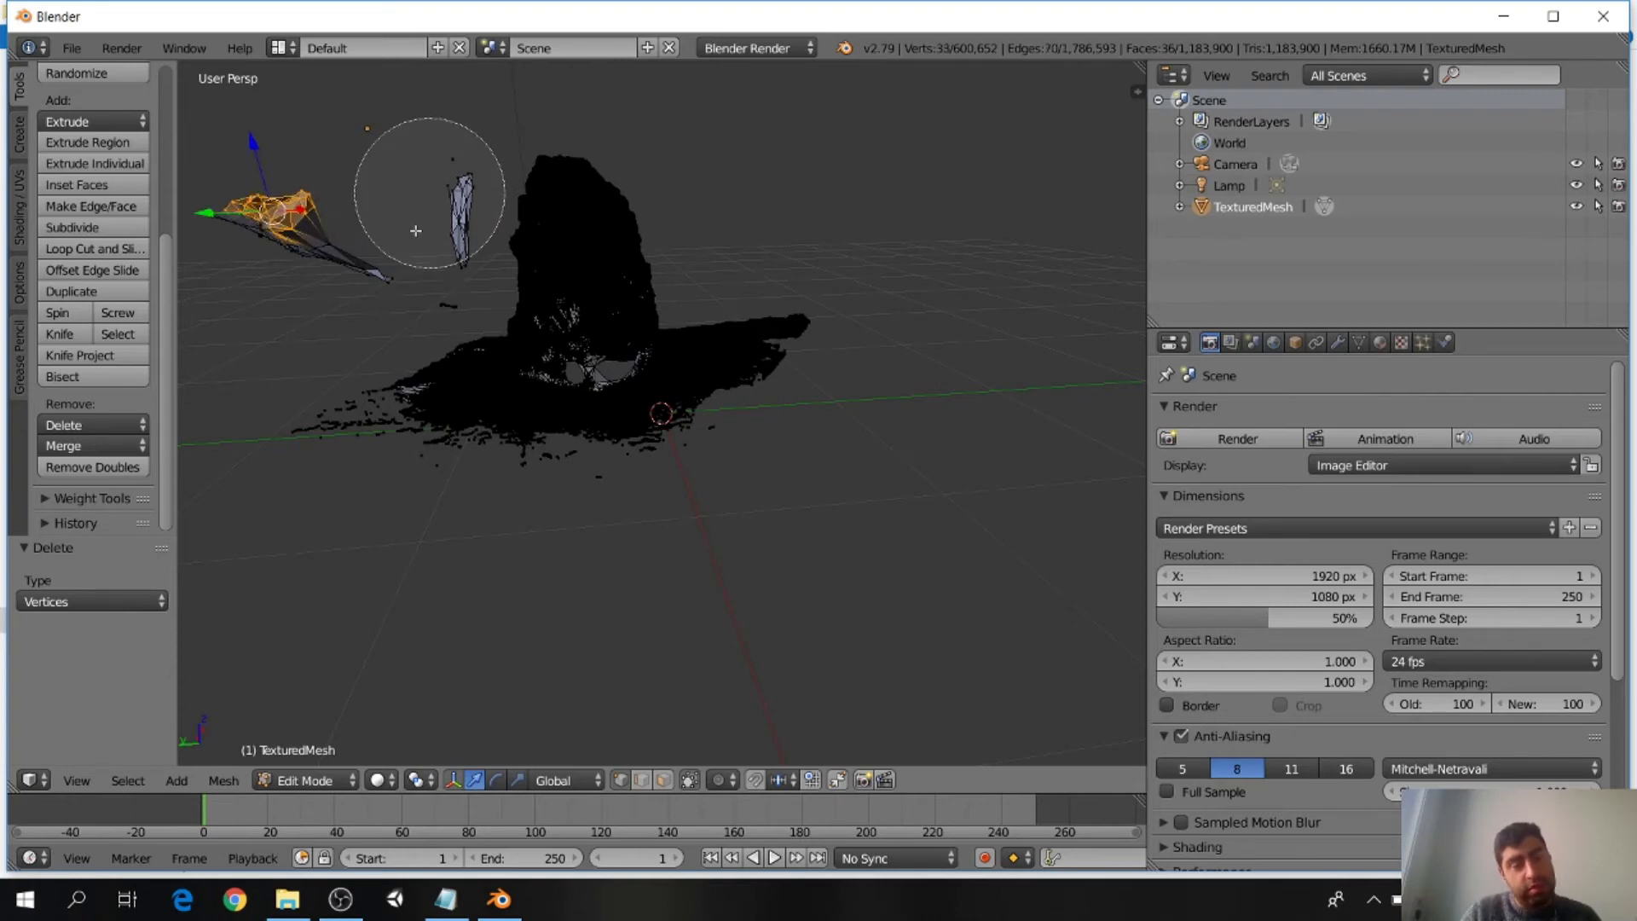
pyautogui.moveTo(403, 239)
pyautogui.mouseDown()
pyautogui.moveTo(426, 224)
pyautogui.moveTo(290, 252)
pyautogui.moveTo(248, 237)
pyautogui.mouseUp()
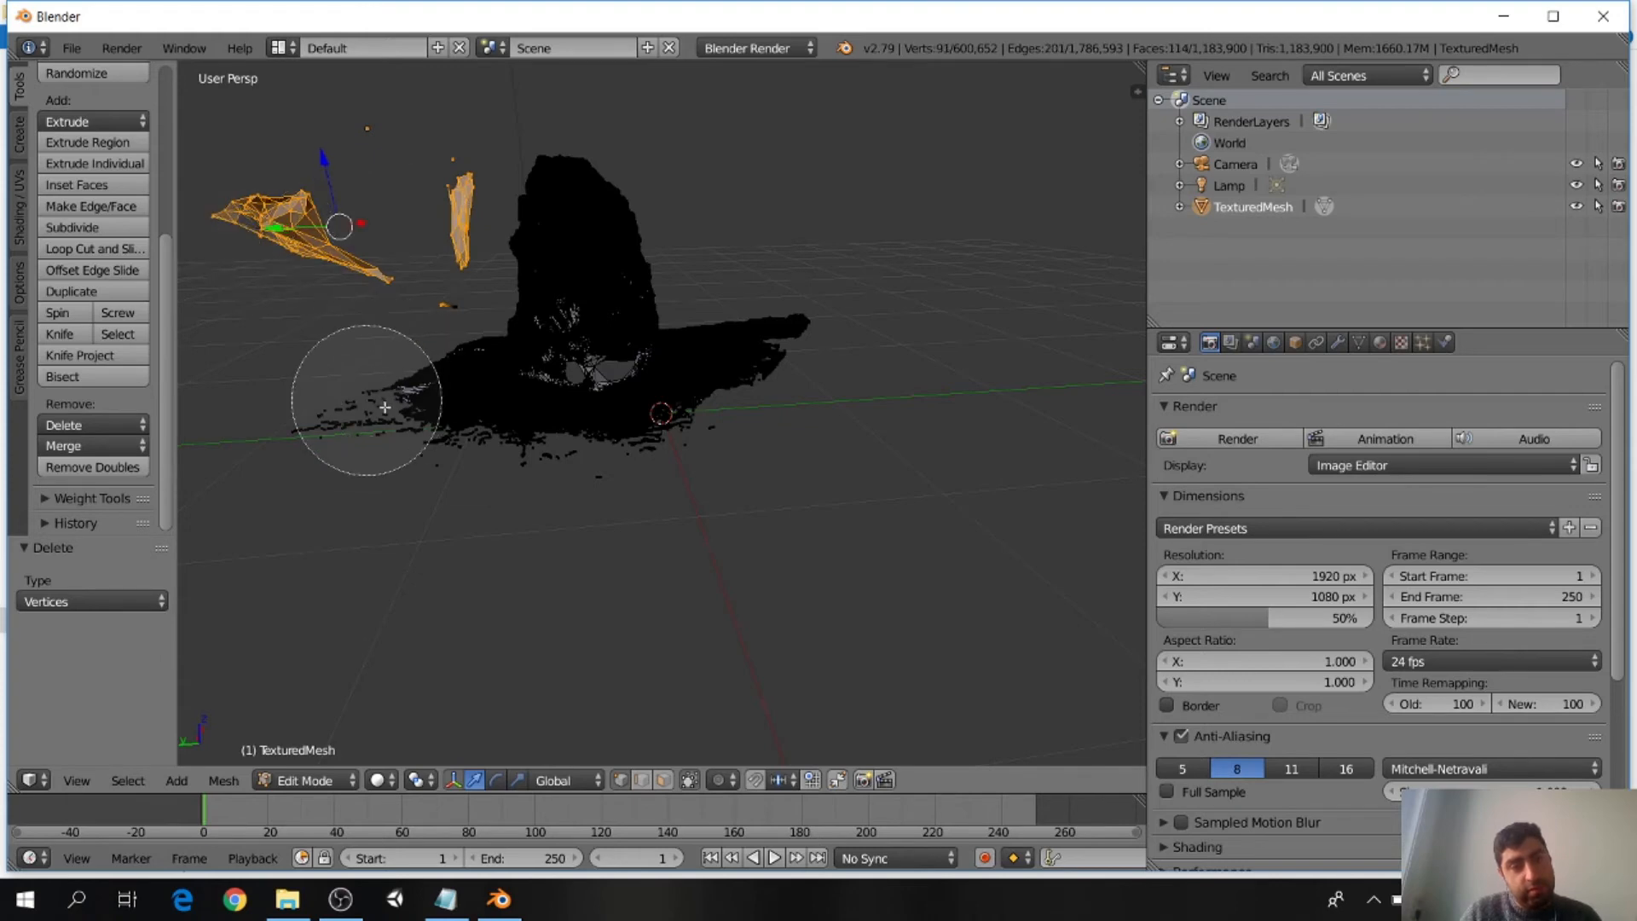
pyautogui.moveTo(361, 424)
pyautogui.mouseDown()
pyautogui.moveTo(515, 439)
pyautogui.moveTo(644, 537)
pyautogui.mouseUp()
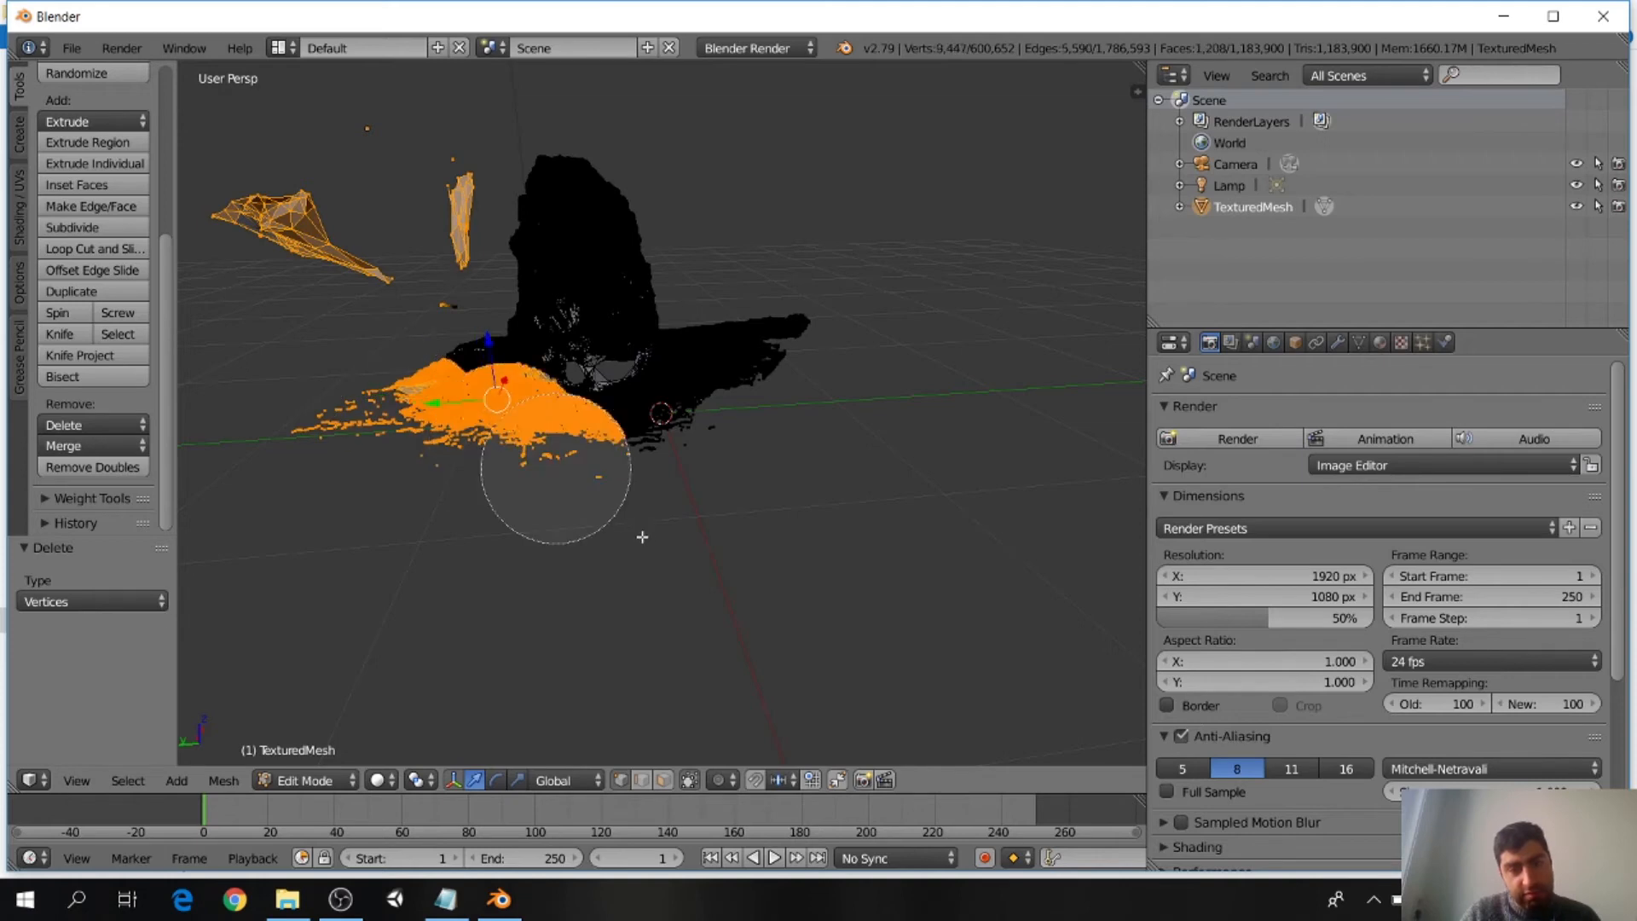
pyautogui.moveTo(744, 369); pyautogui.dragTo(776, 322)
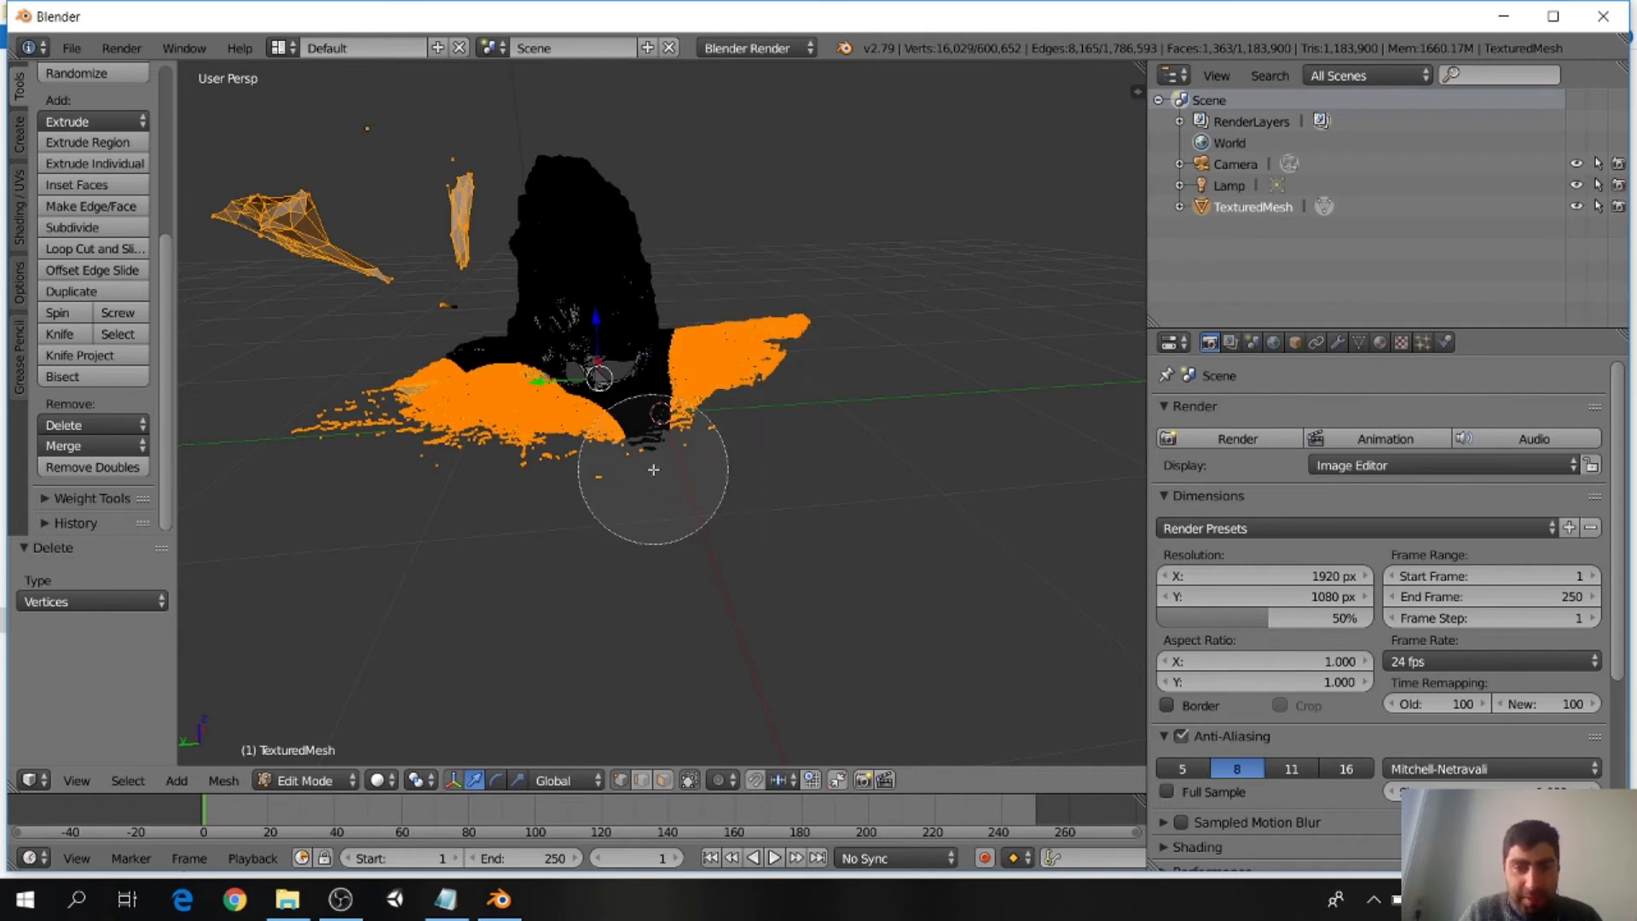
pyautogui.moveTo(609, 481); pyautogui.dragTo(639, 461)
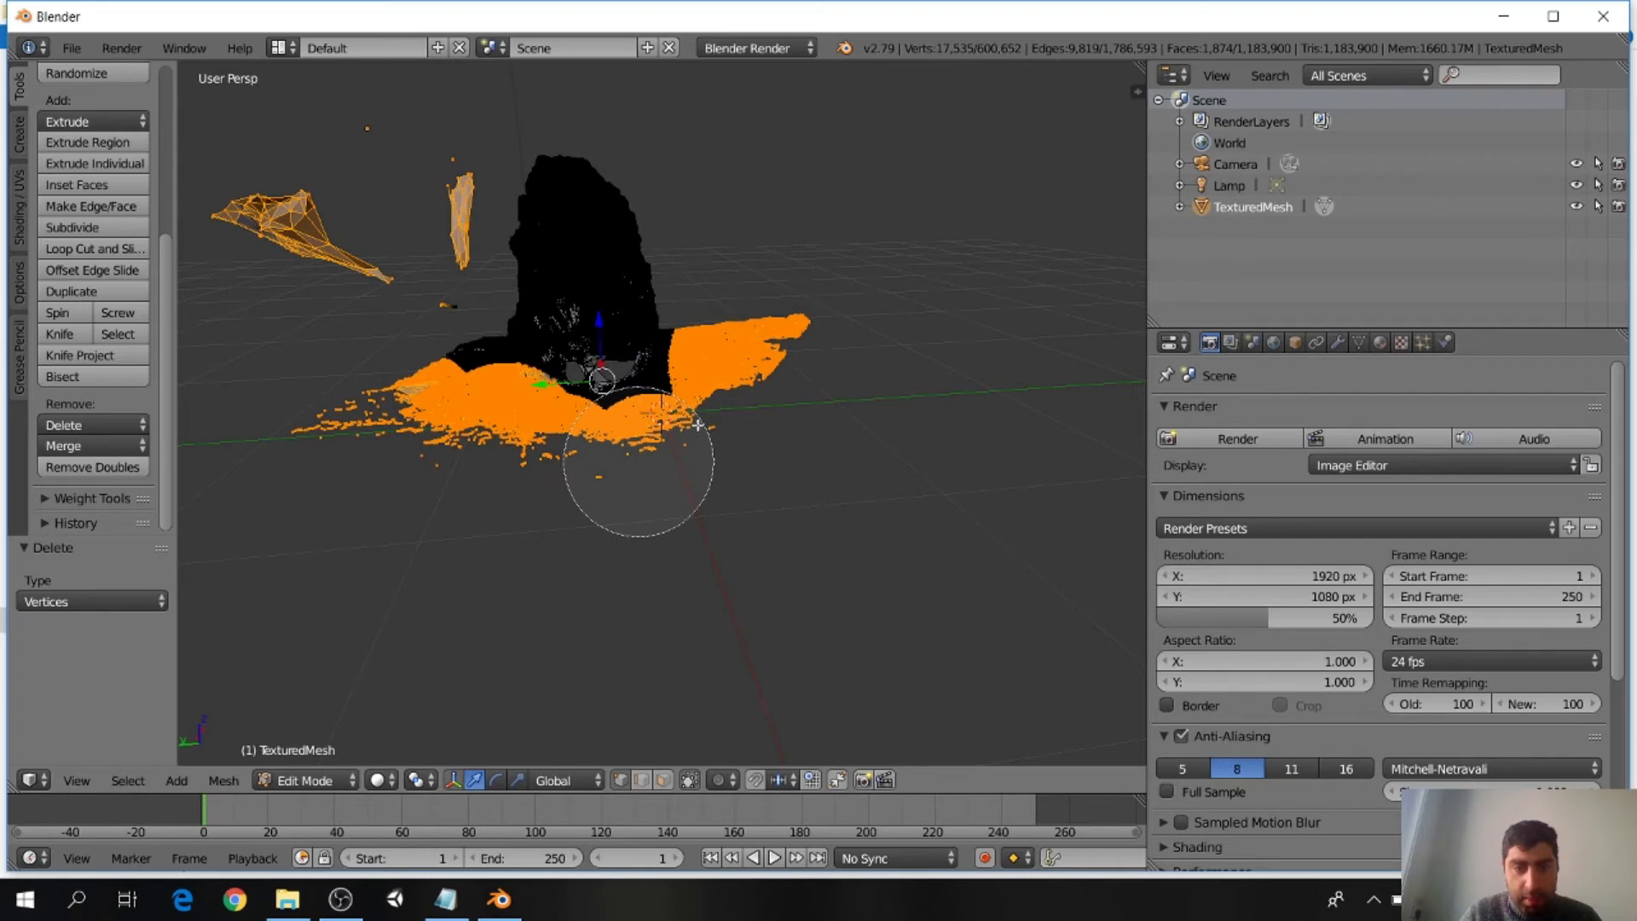
pyautogui.moveTo(701, 412); pyautogui.dragTo(724, 395)
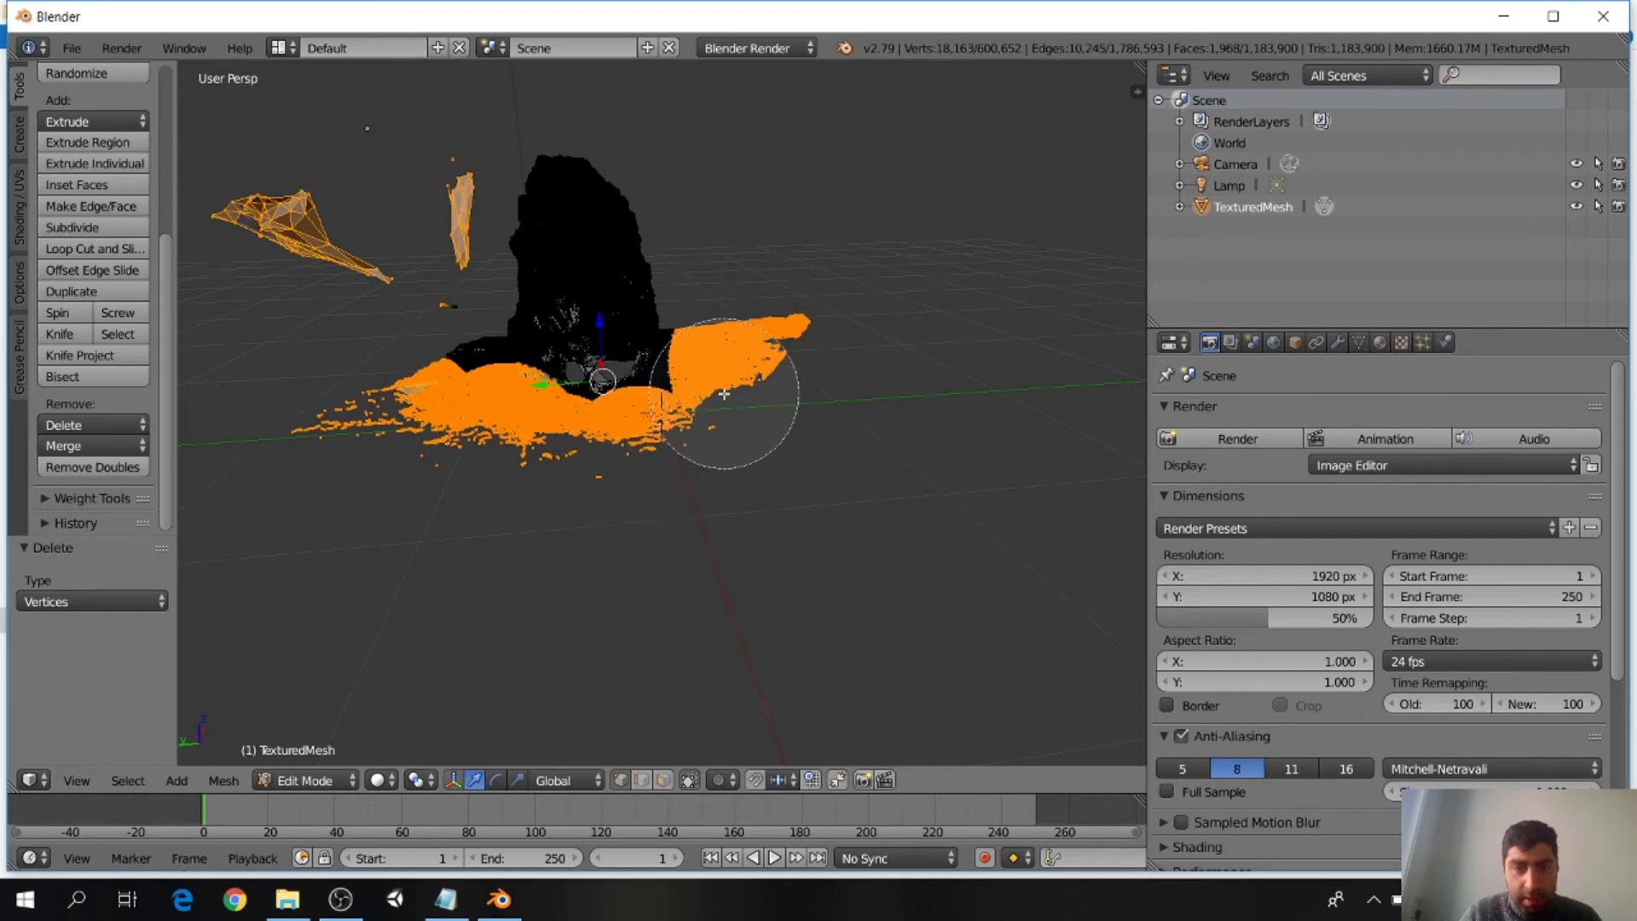
pyautogui.moveTo(746, 399)
pyautogui.mouseDown()
pyautogui.moveTo(822, 299)
pyautogui.moveTo(790, 296)
pyautogui.mouseUp()
pyautogui.click(82, 426)
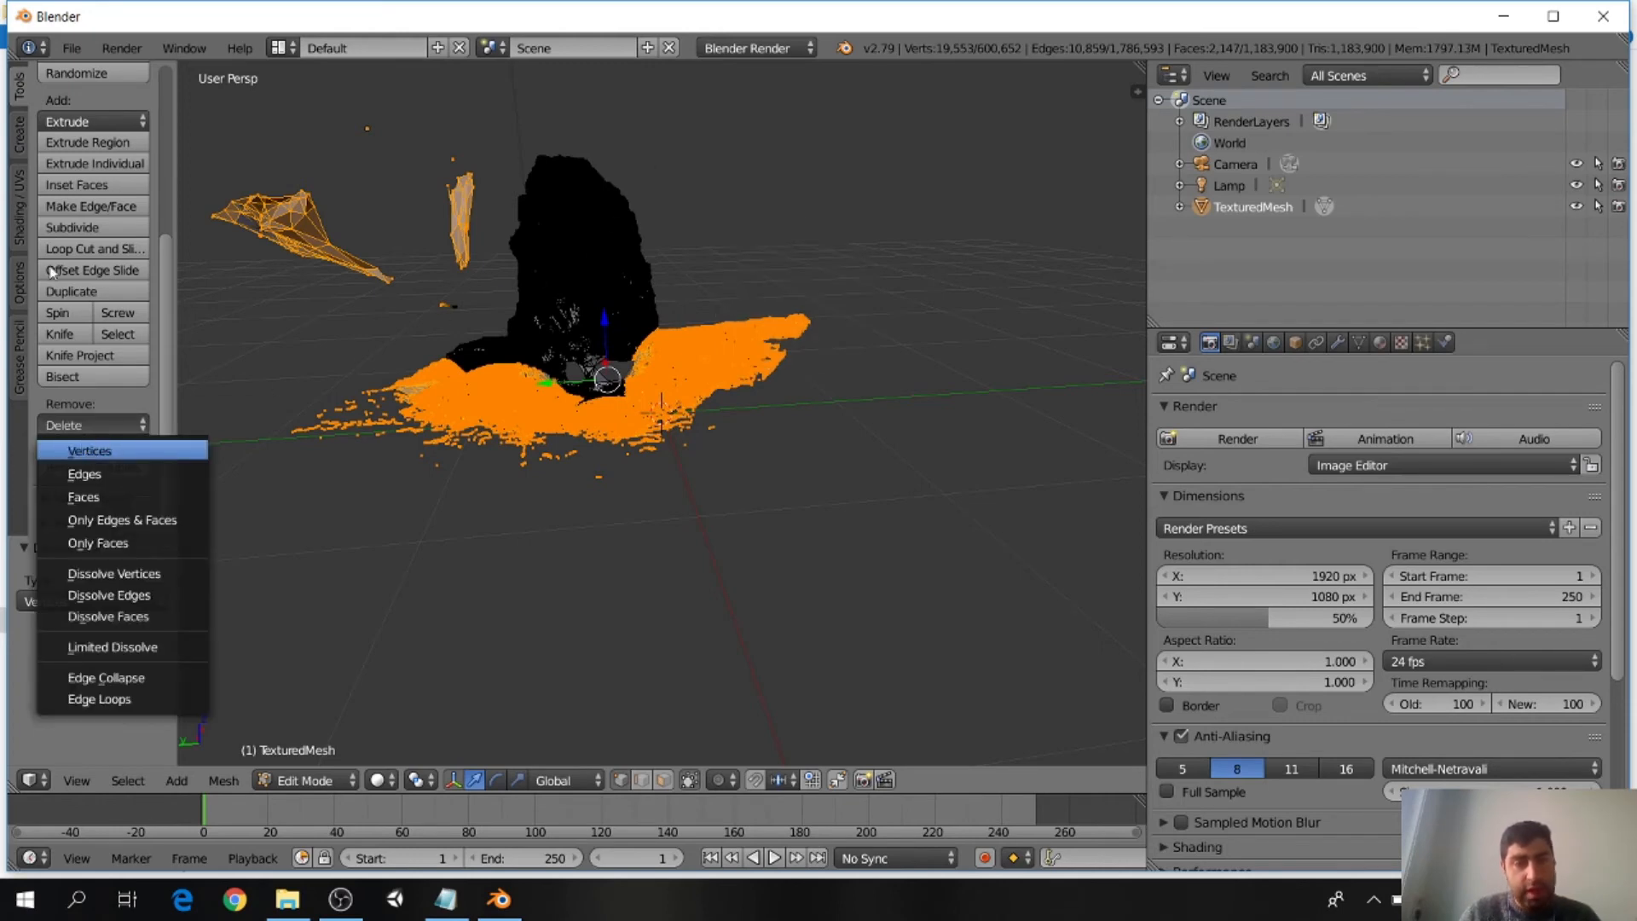
# Step: From another side, circle-select the ground's protruding corners and the distant floating fragments, and delete their vertices
pyautogui.moveTo(797, 392)
pyautogui.mouseDown(button='middle')
pyautogui.moveTo(742, 446)
pyautogui.moveTo(497, 488)
pyautogui.moveTo(486, 406)
pyautogui.moveTo(560, 460)
pyautogui.moveTo(630, 456)
pyautogui.moveTo(489, 475)
pyautogui.mouseUp(button='middle')
pyautogui.press('c')
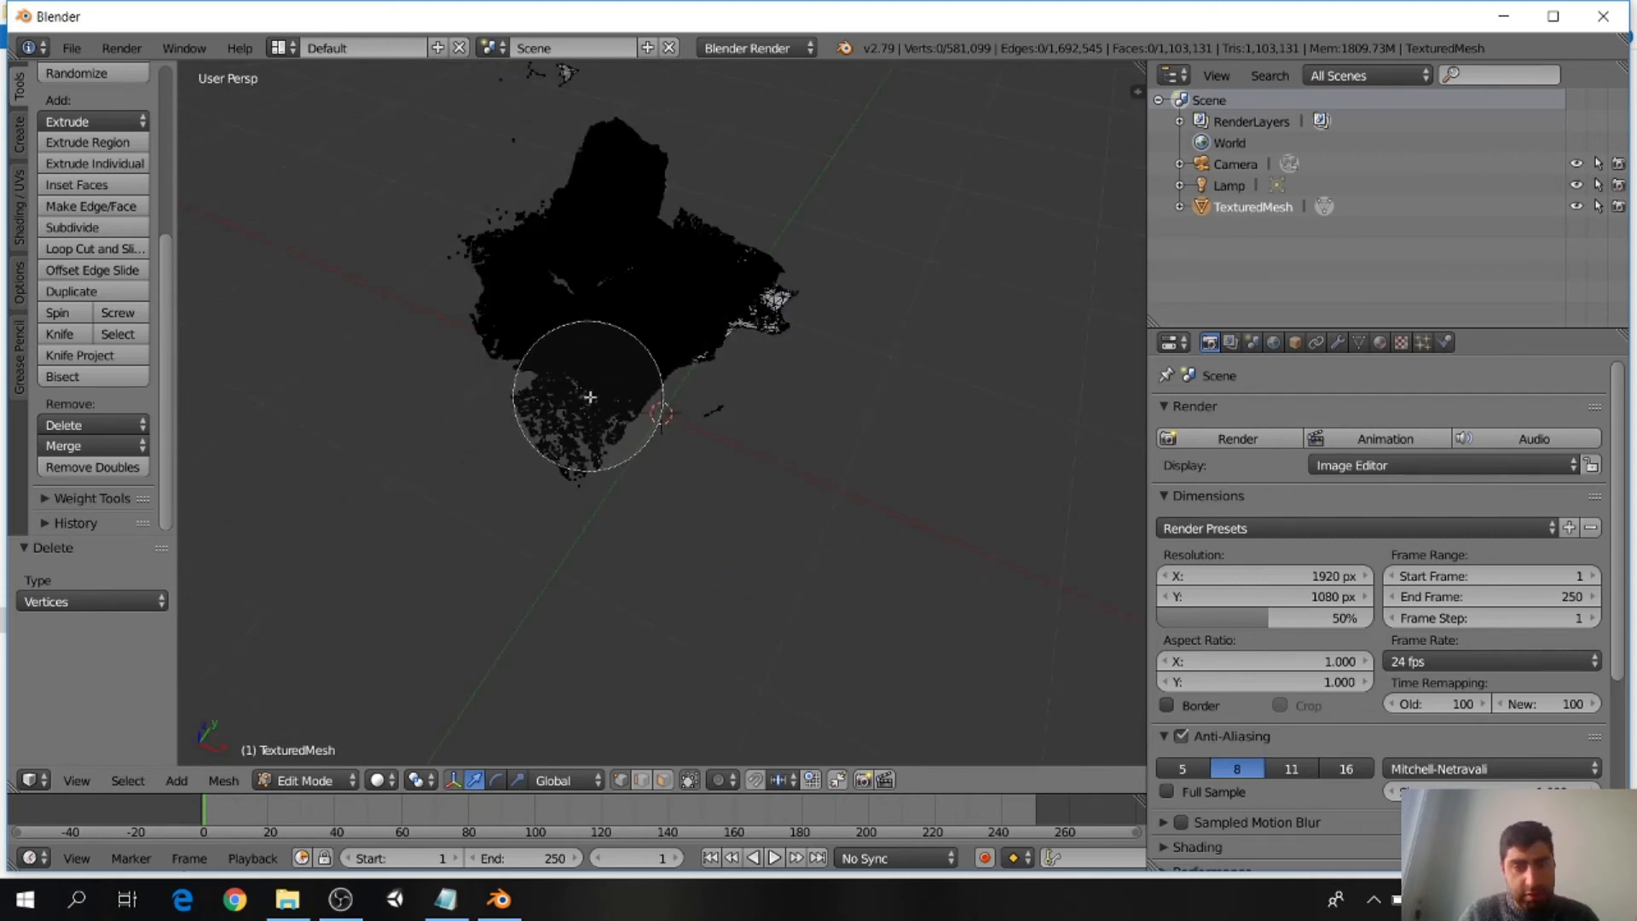
pyautogui.moveTo(566, 425)
pyautogui.mouseDown()
pyautogui.moveTo(648, 382)
pyautogui.moveTo(761, 282)
pyautogui.moveTo(749, 190)
pyautogui.mouseUp()
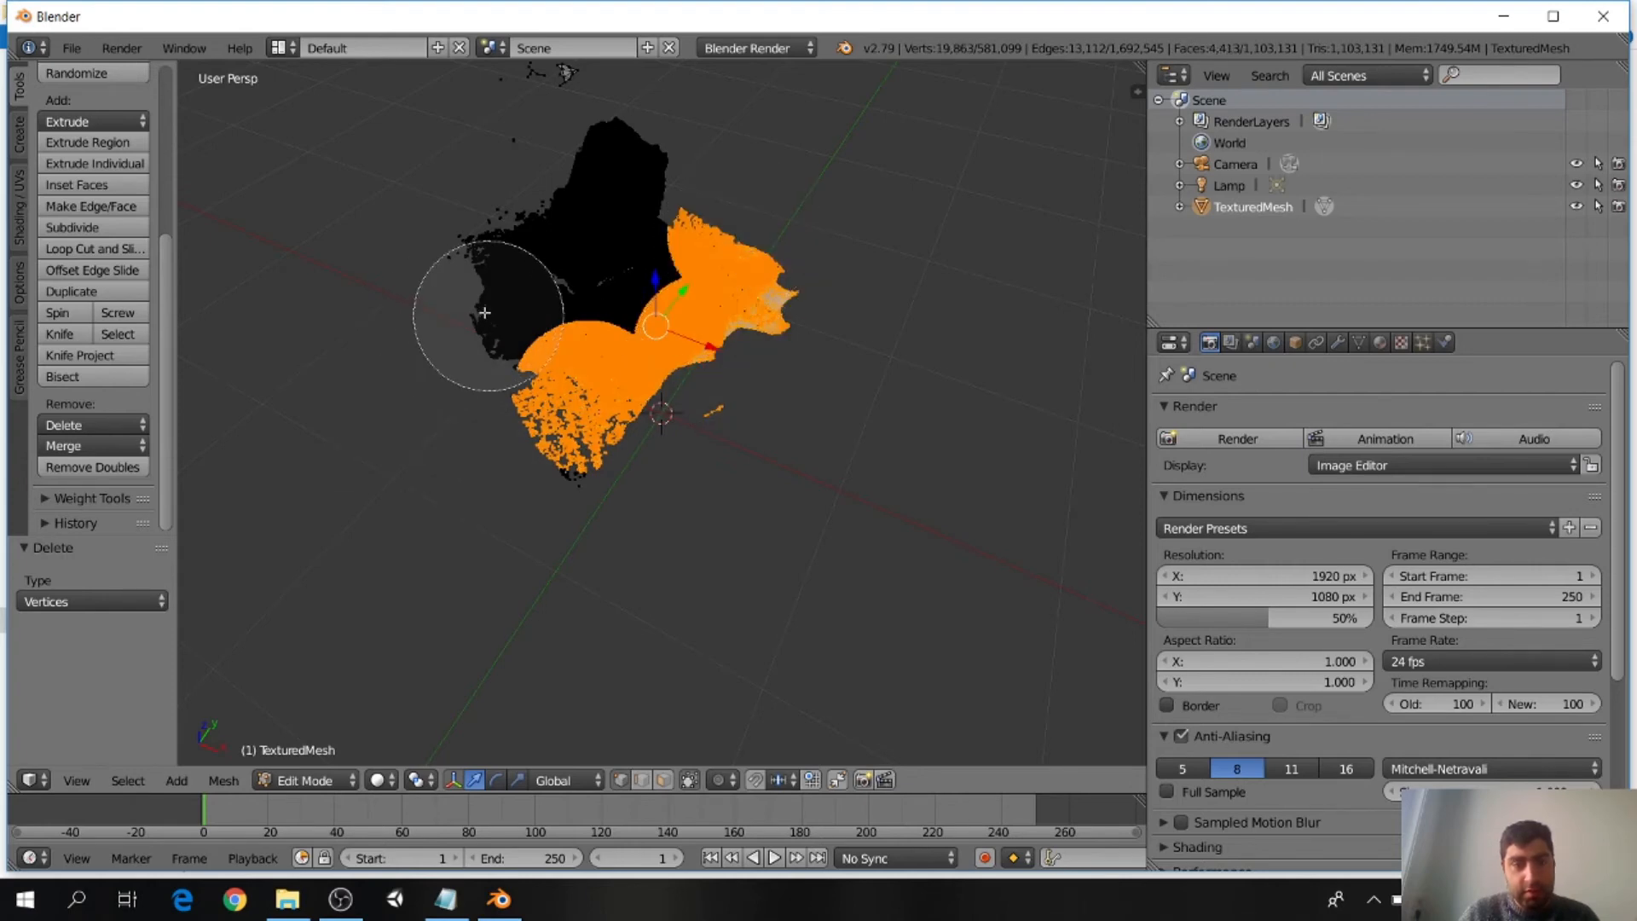
pyautogui.moveTo(484, 314)
pyautogui.mouseDown()
pyautogui.moveTo(457, 146)
pyautogui.moveTo(530, 58)
pyautogui.moveTo(530, 88)
pyautogui.moveTo(491, 105)
pyautogui.mouseUp()
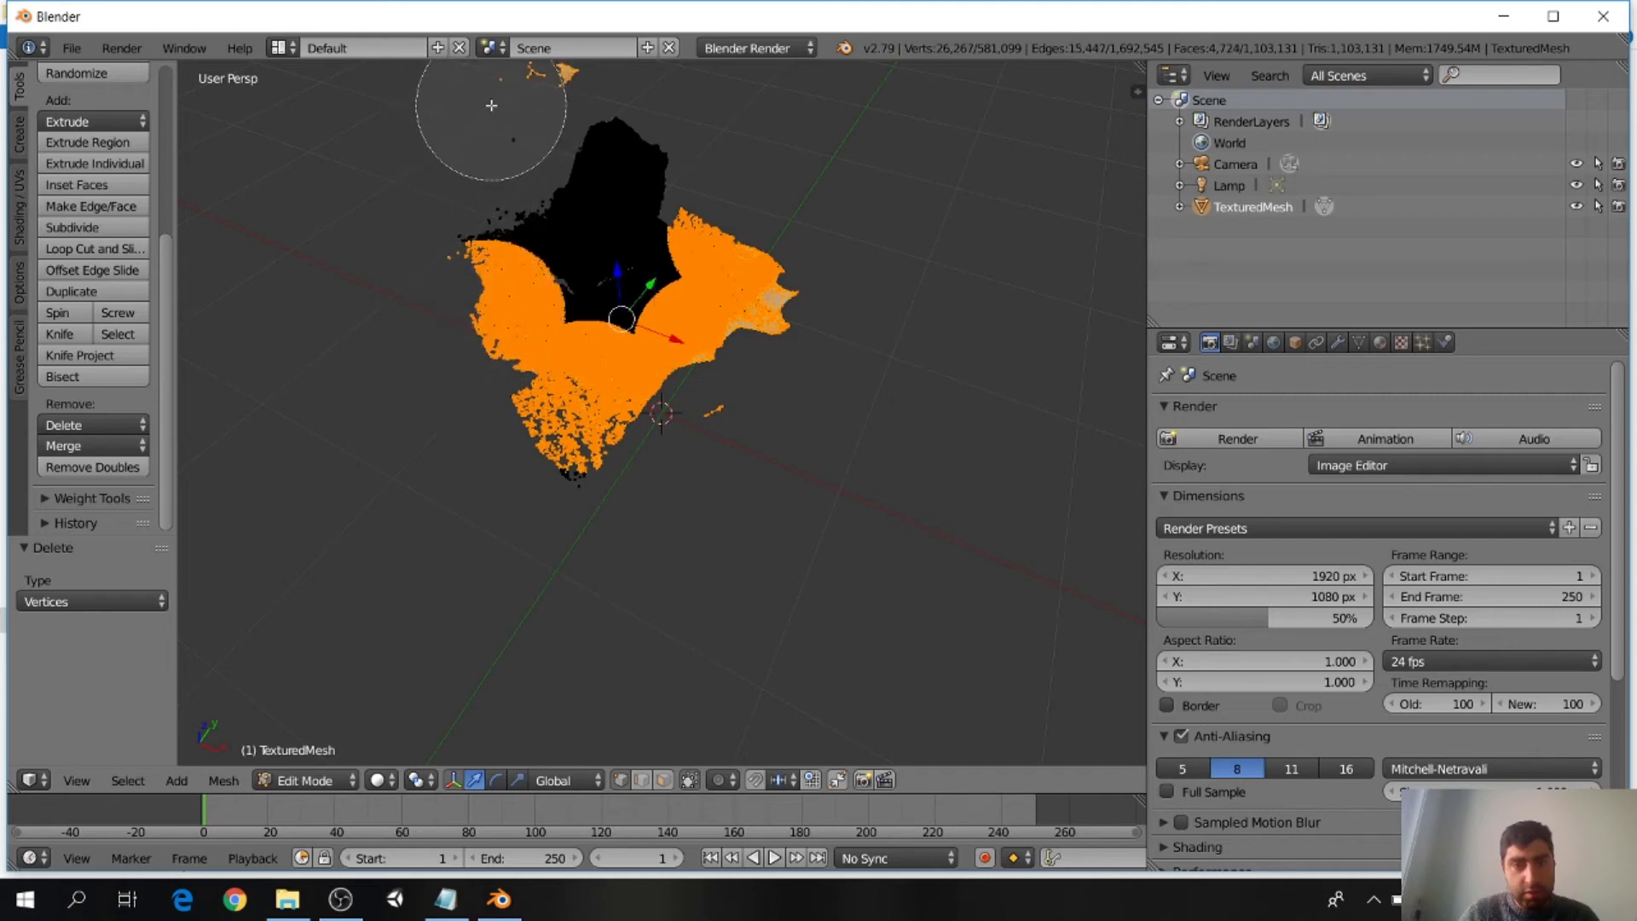
pyautogui.click(488, 126)
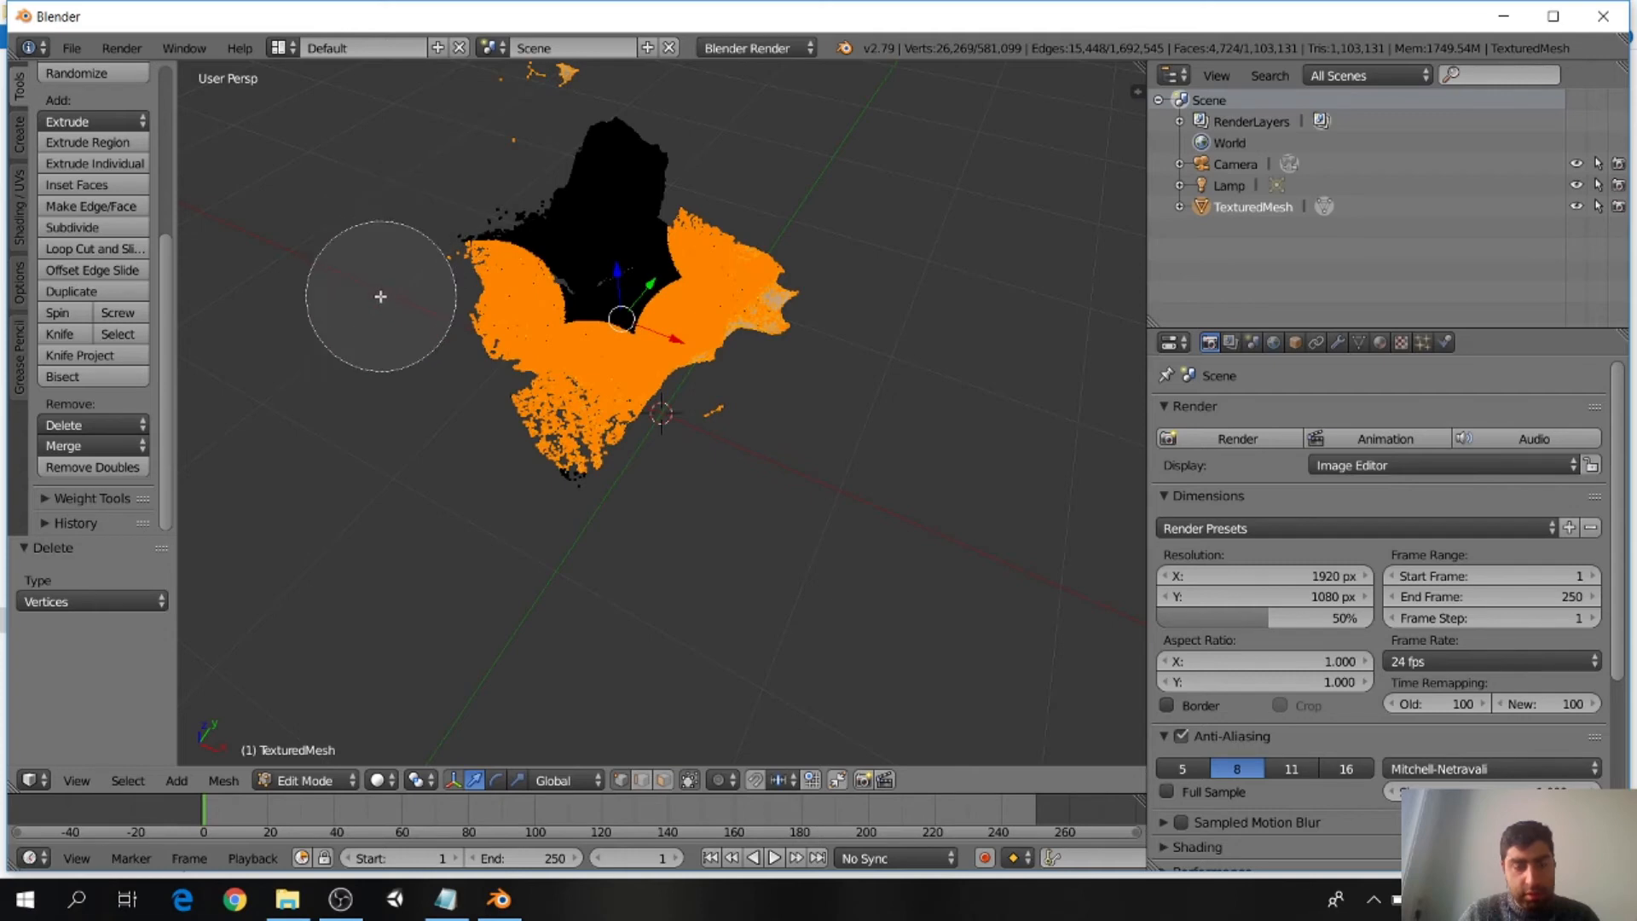
pyautogui.click(85, 423)
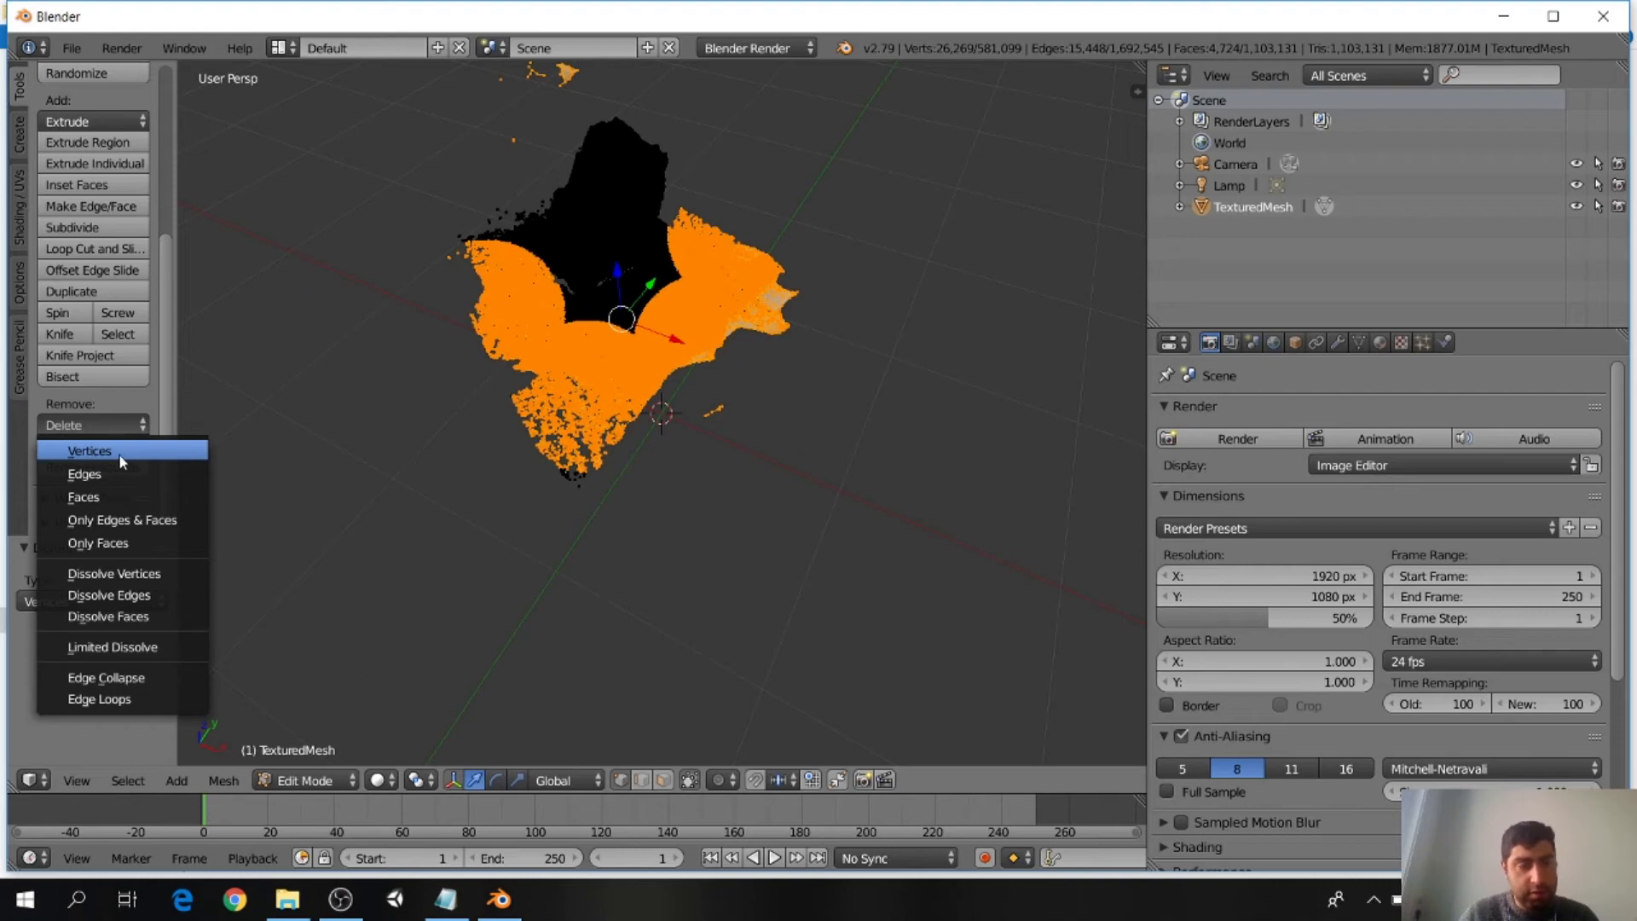
pyautogui.click(122, 461)
# Step: Circle-select the scattered specks off the ground's near edge and a broad band of that edge, enlarging the circle partway, and delete their vertices
pyautogui.scroll(-1, 597, 439)
pyautogui.scroll(2, 606, 422)
pyautogui.scroll(3, 545, 392)
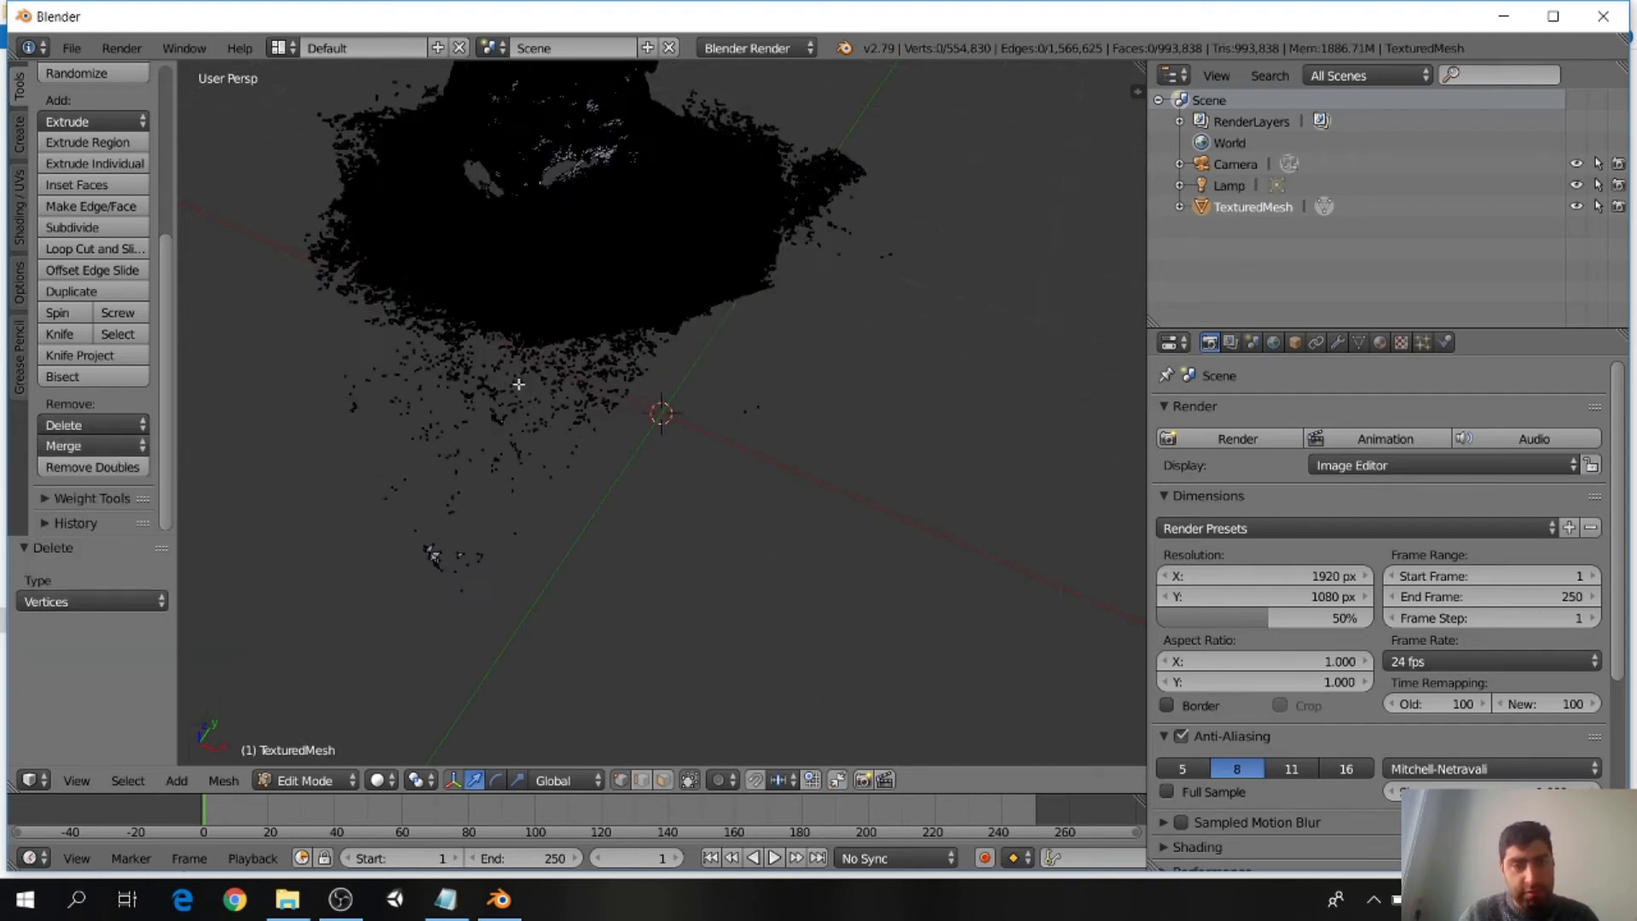
pyautogui.press('c')
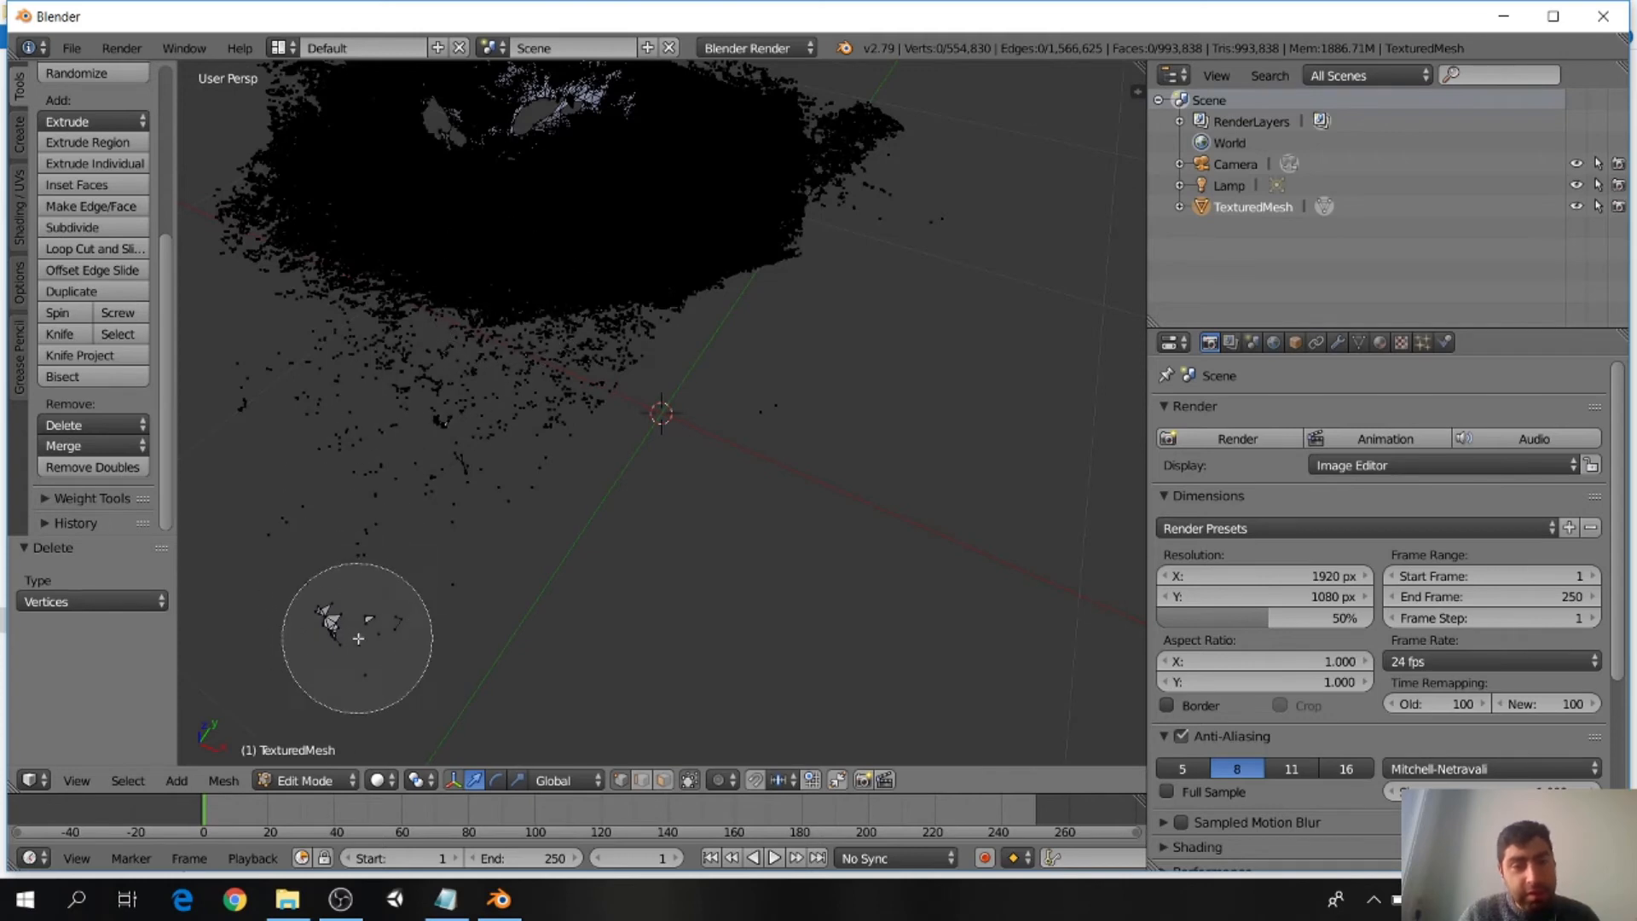
pyautogui.moveTo(392, 568)
pyautogui.mouseDown()
pyautogui.moveTo(401, 538)
pyautogui.moveTo(578, 398)
pyautogui.mouseUp()
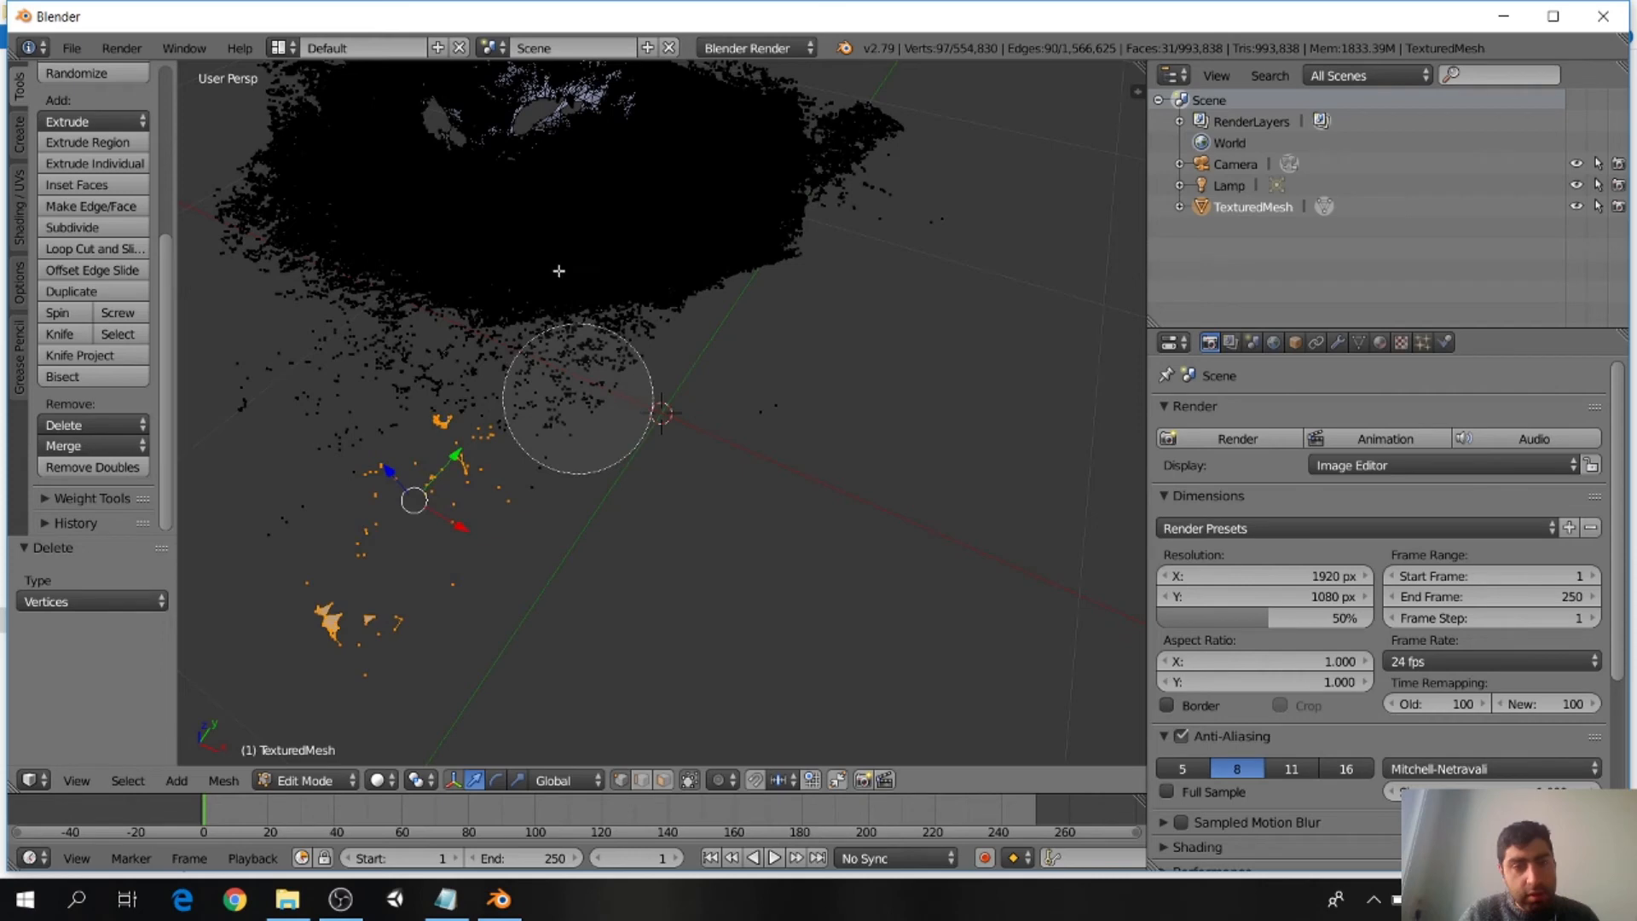
pyautogui.moveTo(559, 270); pyautogui.dragTo(625, 208)
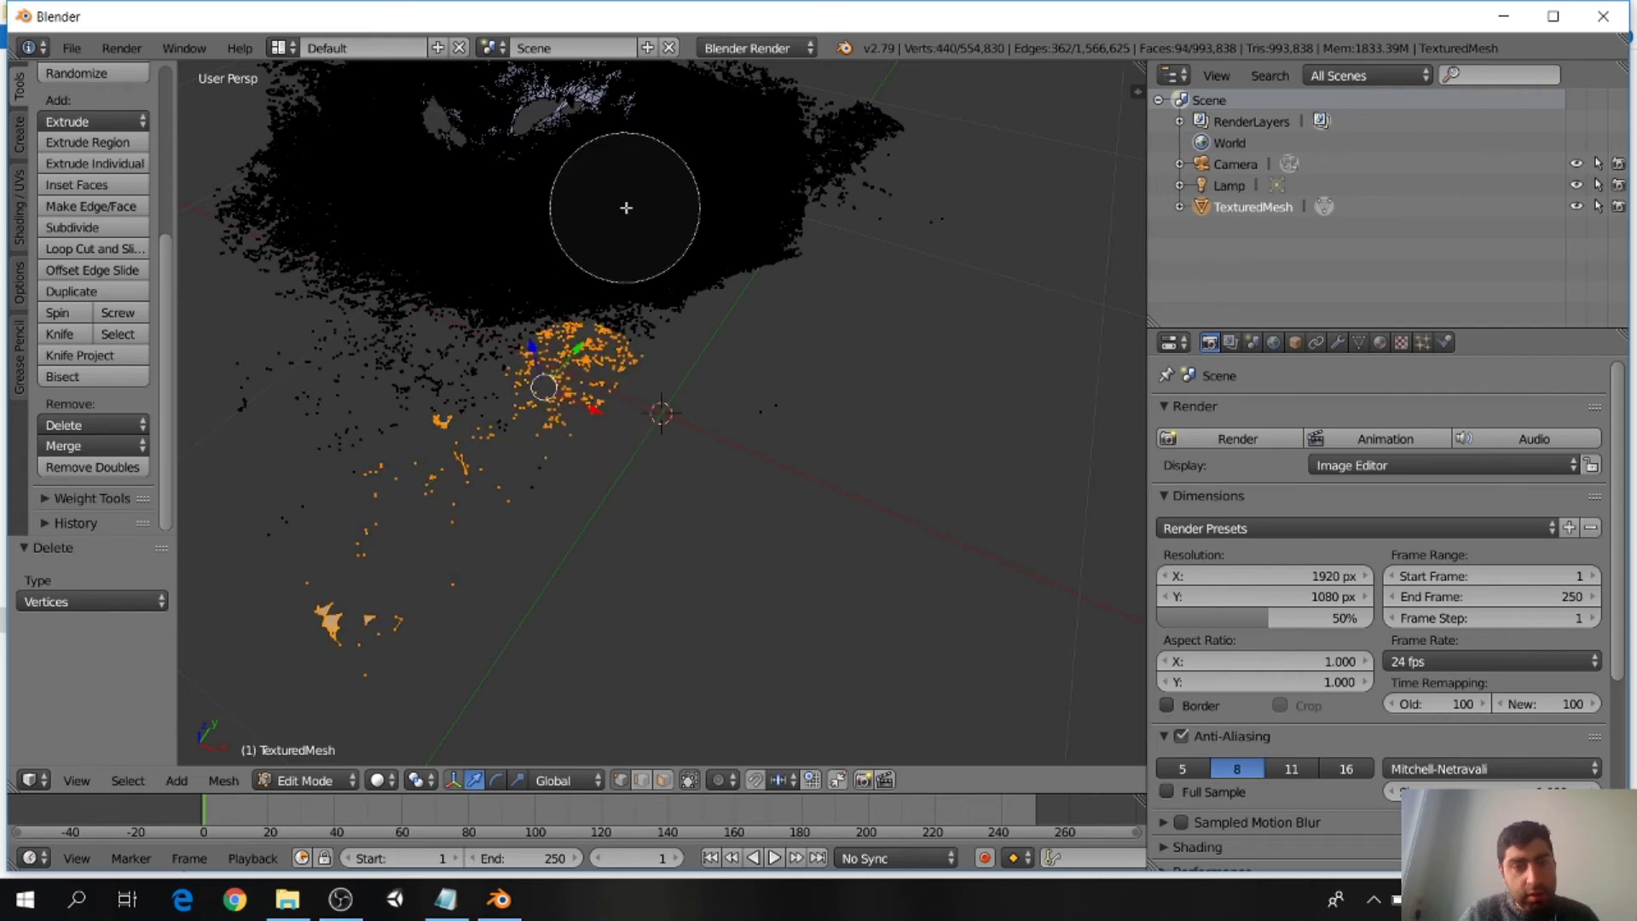
pyautogui.click(759, 181)
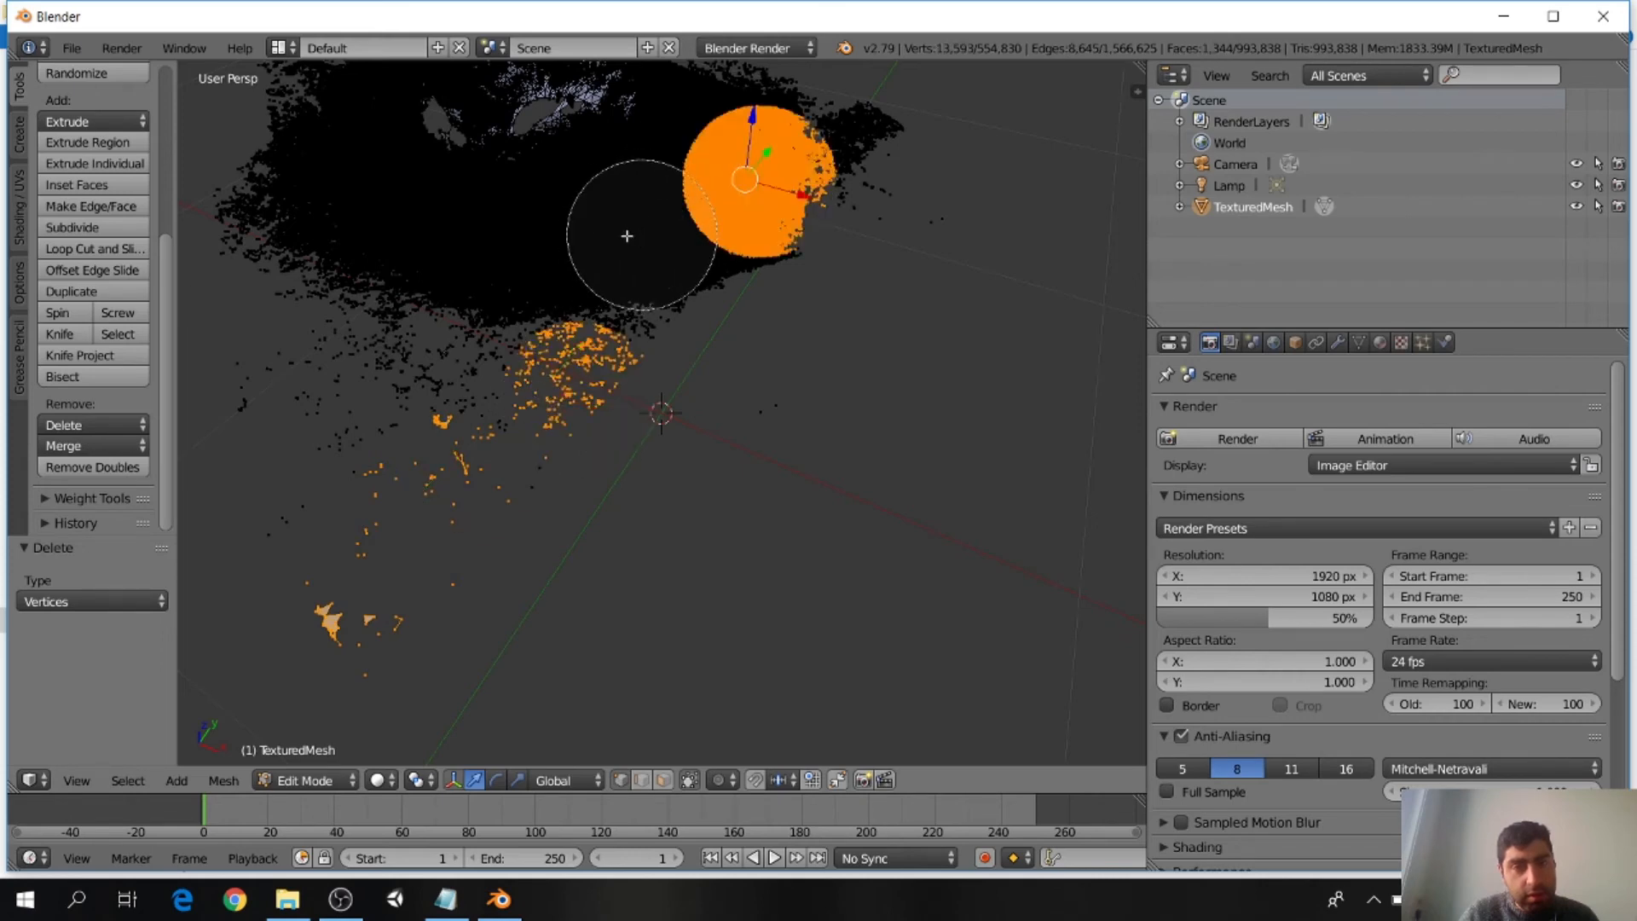
pyautogui.click(640, 235)
pyautogui.scroll(-4, 401, 260)
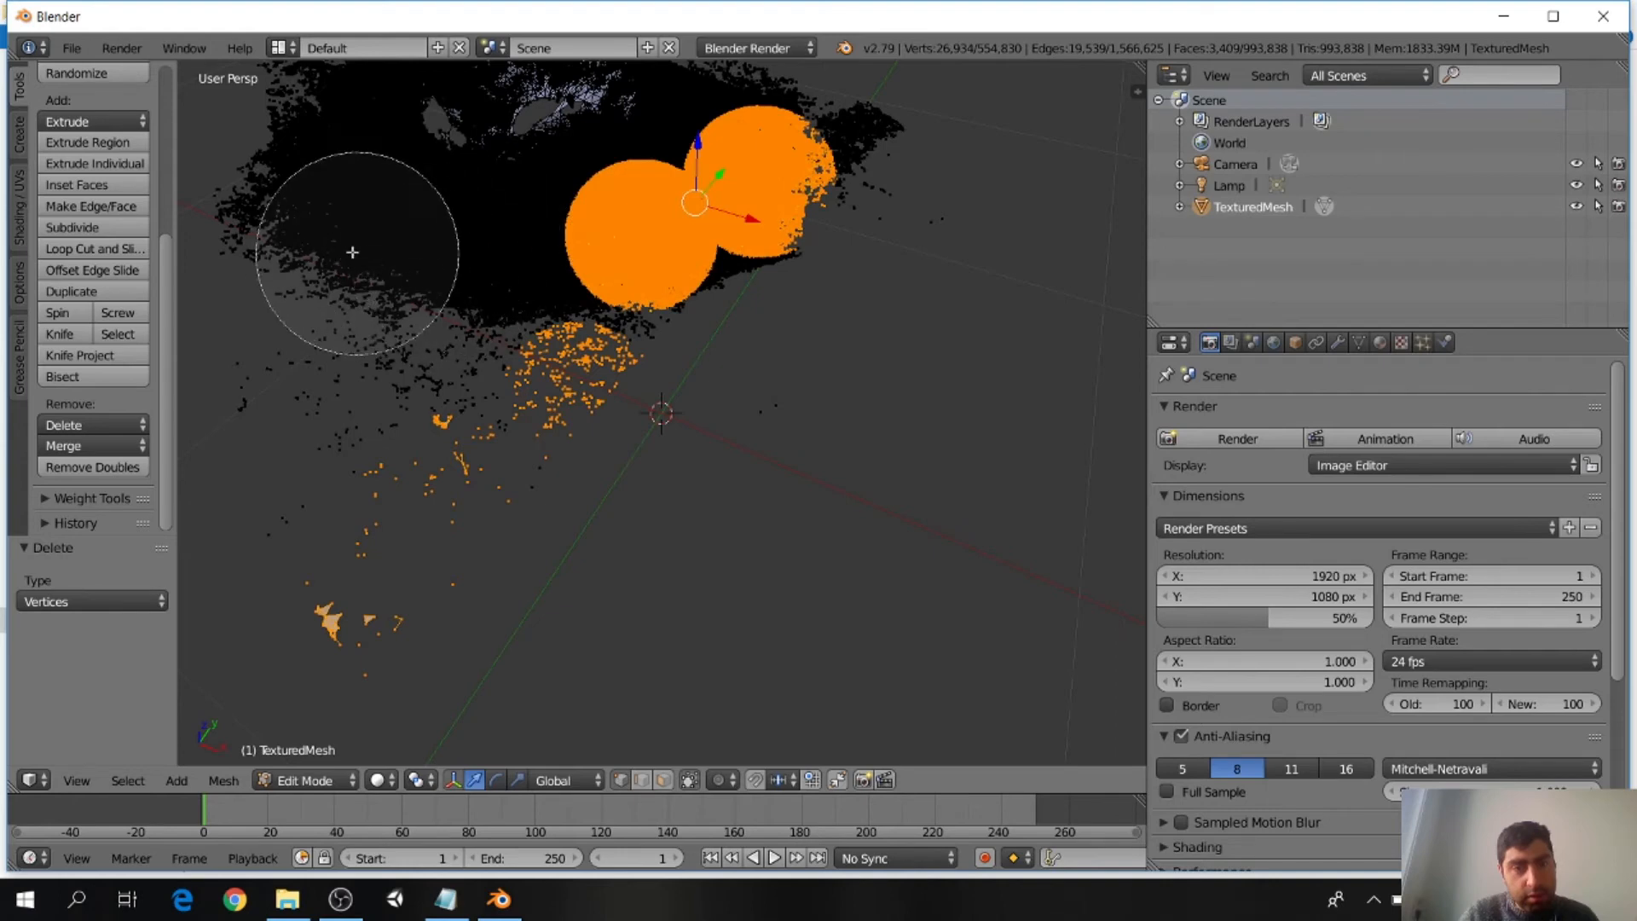
pyautogui.click(311, 194)
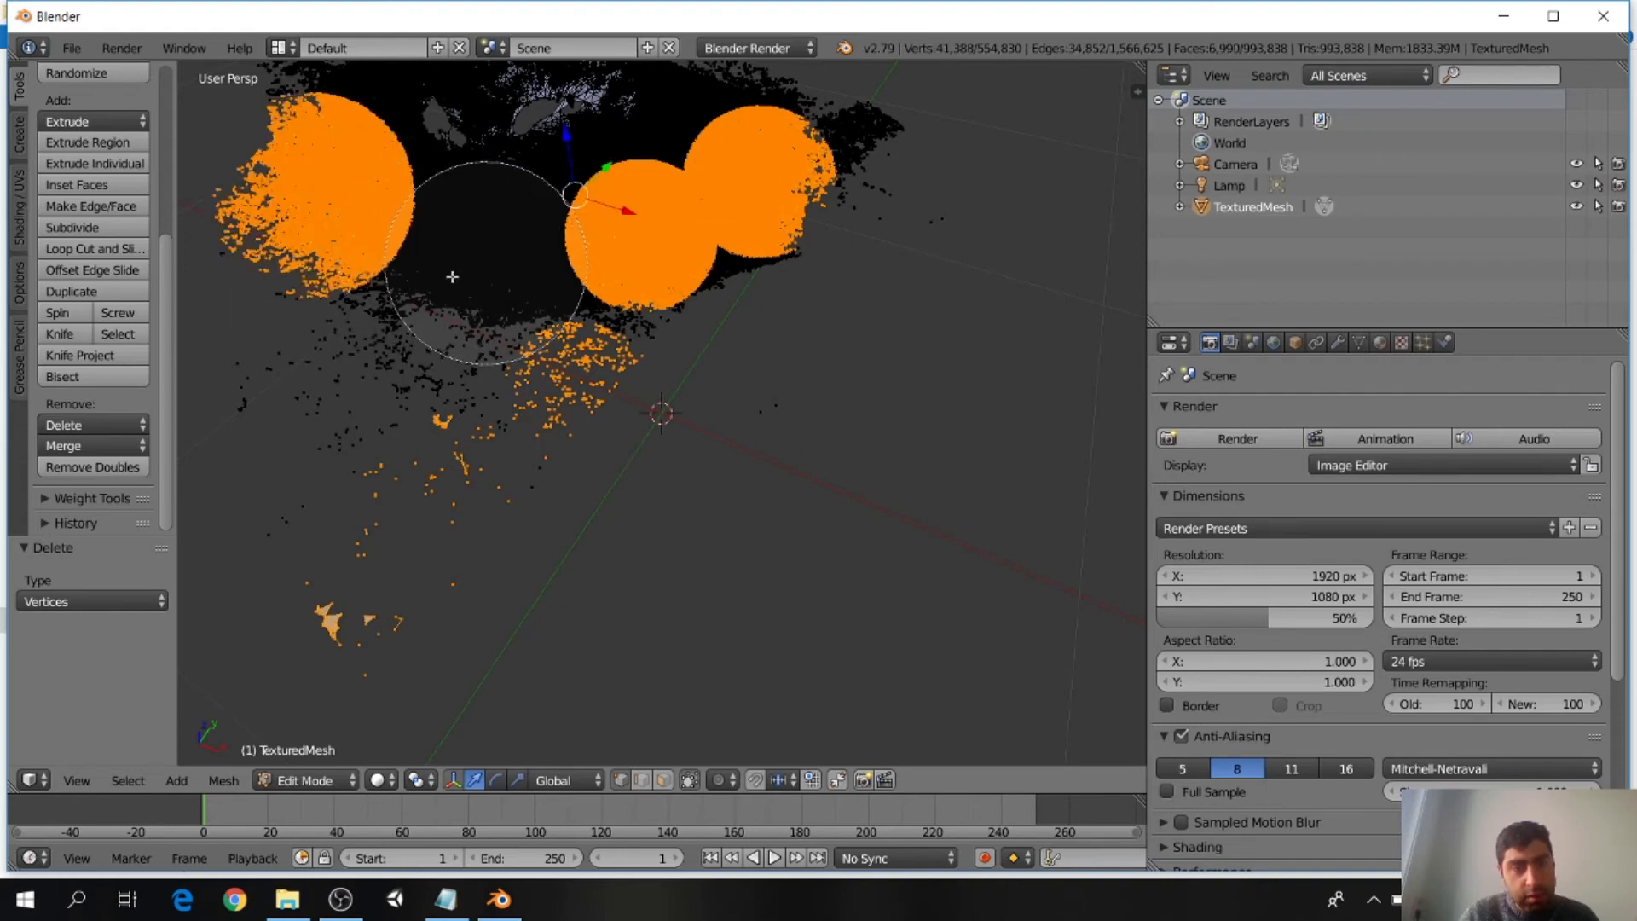
pyautogui.click(452, 277)
pyautogui.moveTo(313, 402)
pyautogui.mouseDown()
pyautogui.moveTo(384, 388)
pyautogui.moveTo(458, 417)
pyautogui.moveTo(638, 360)
pyautogui.moveTo(913, 139)
pyautogui.moveTo(749, 285)
pyautogui.mouseUp()
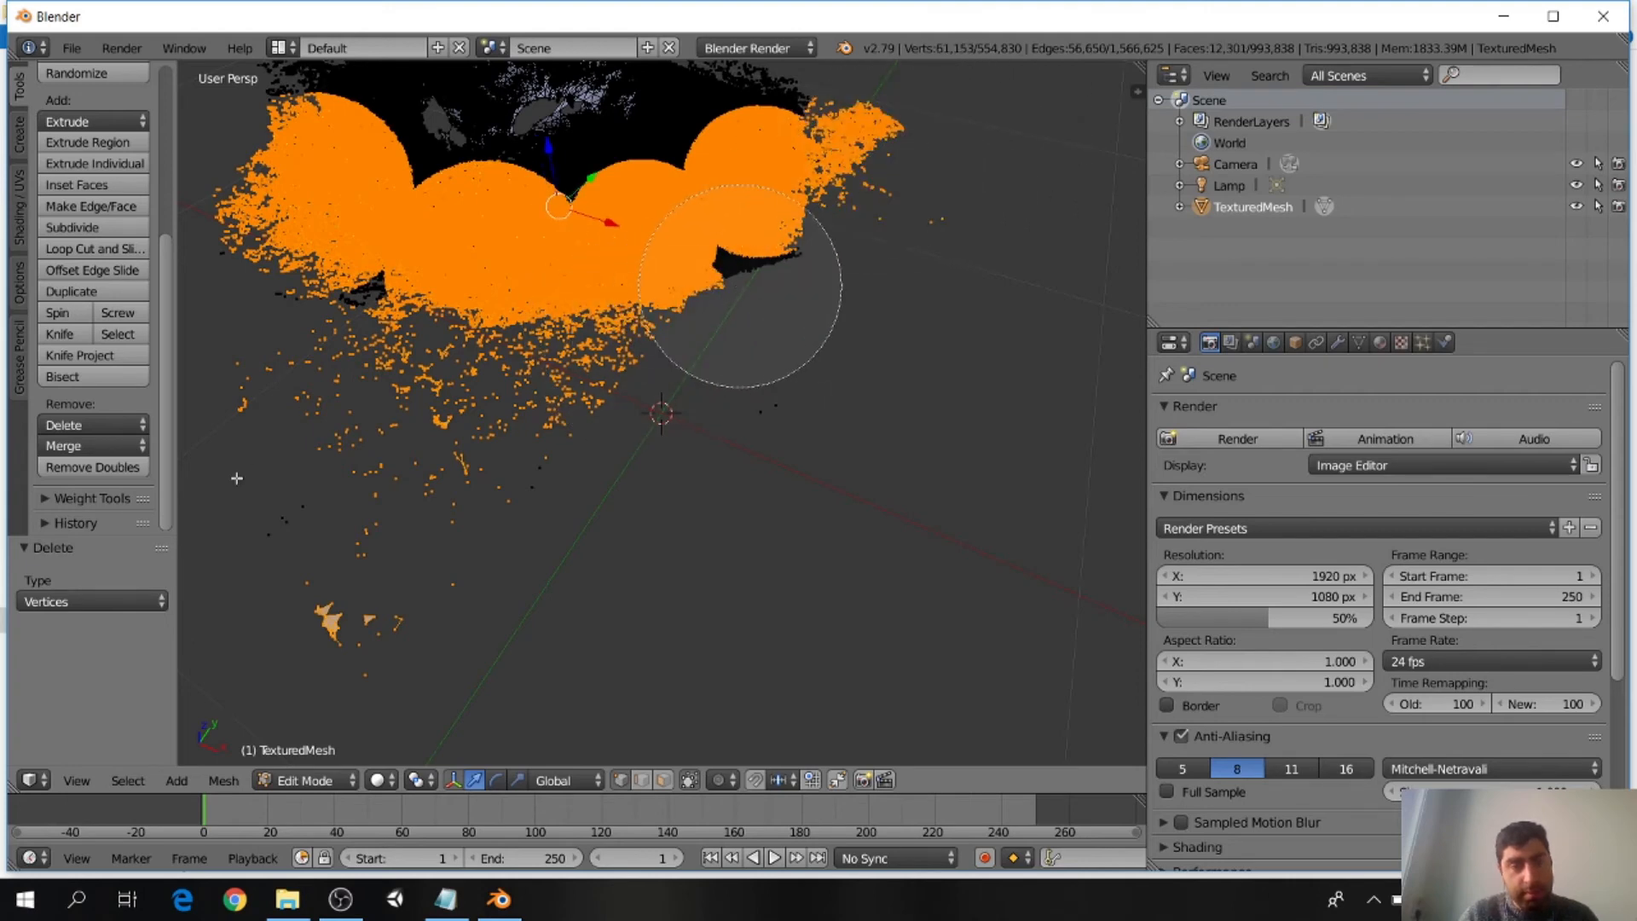
pyautogui.moveTo(275, 518); pyautogui.dragTo(313, 514)
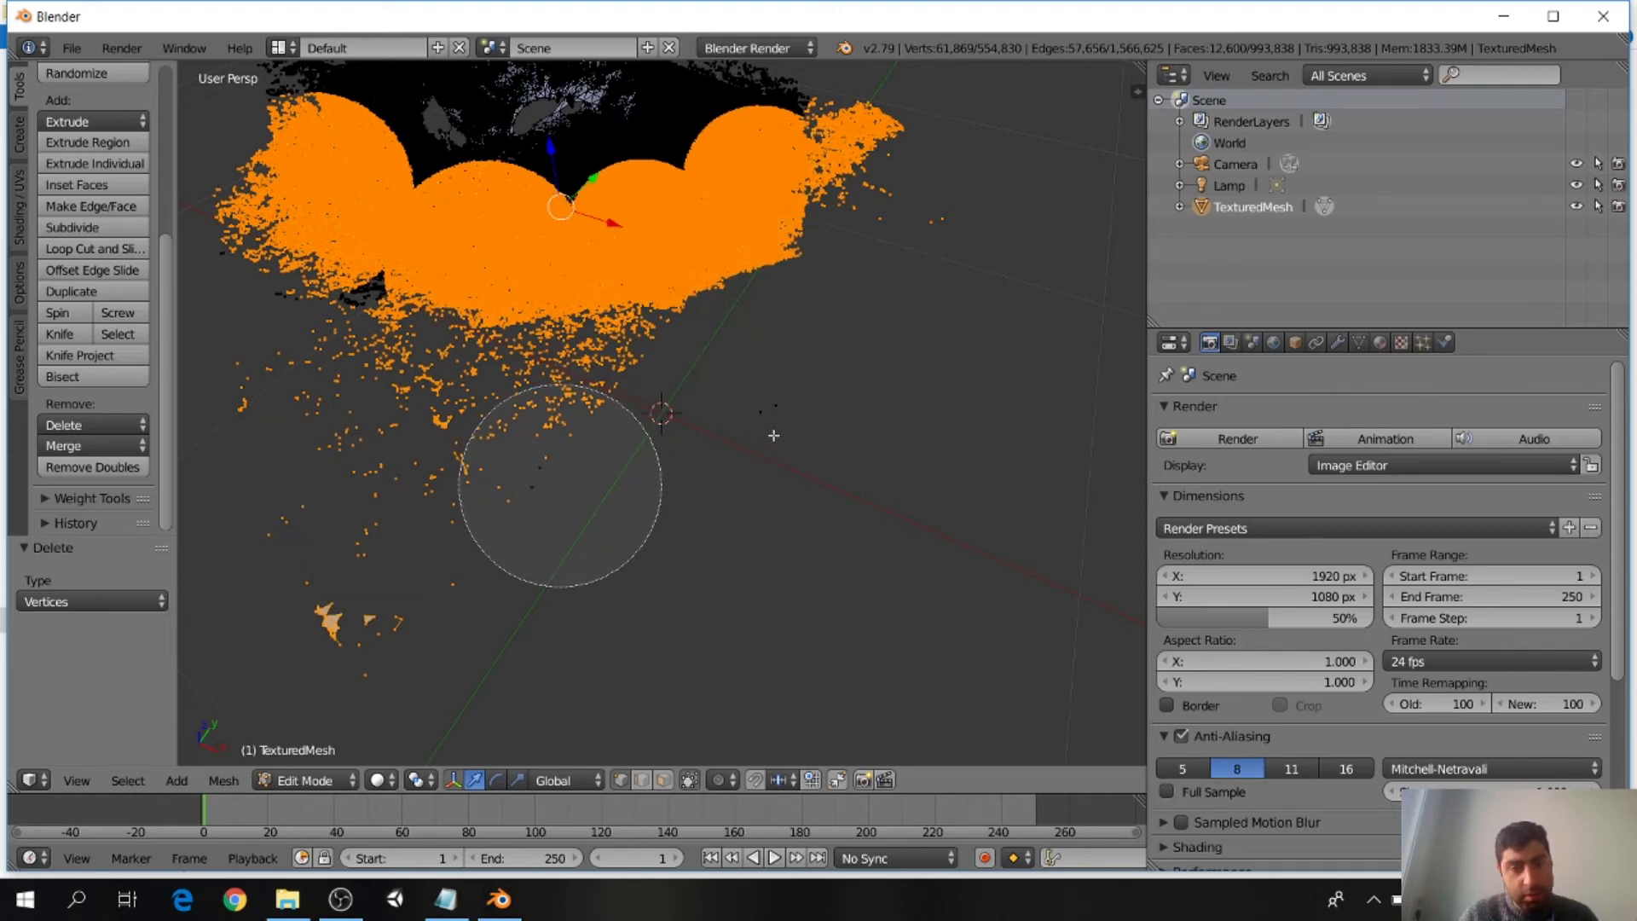
pyautogui.click(823, 409)
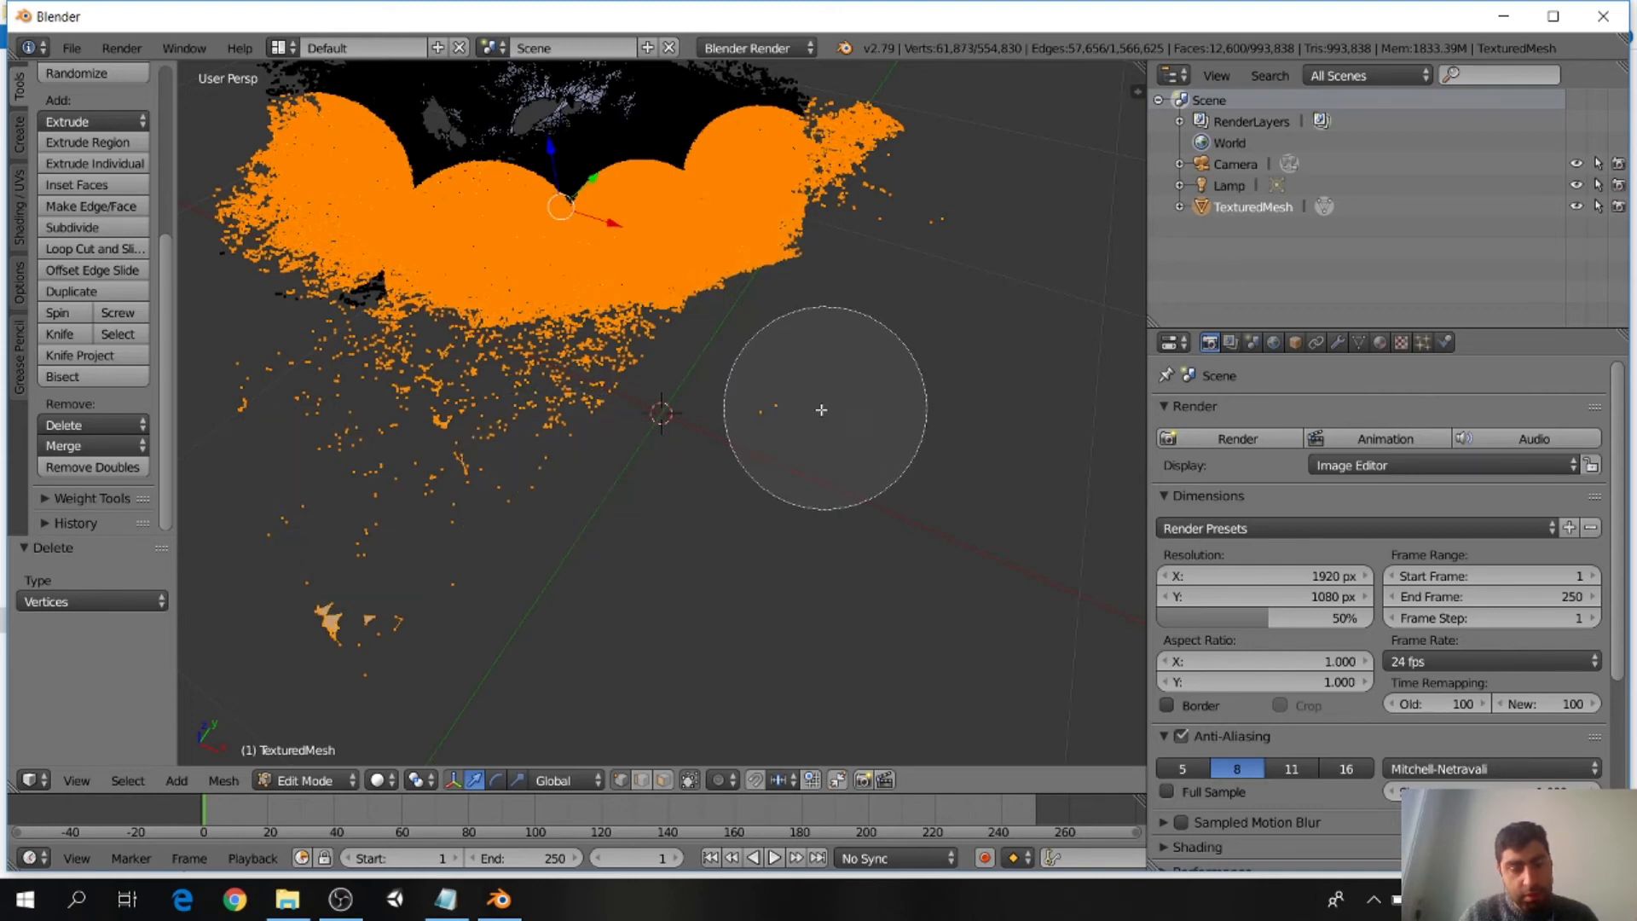
pyautogui.click(89, 424)
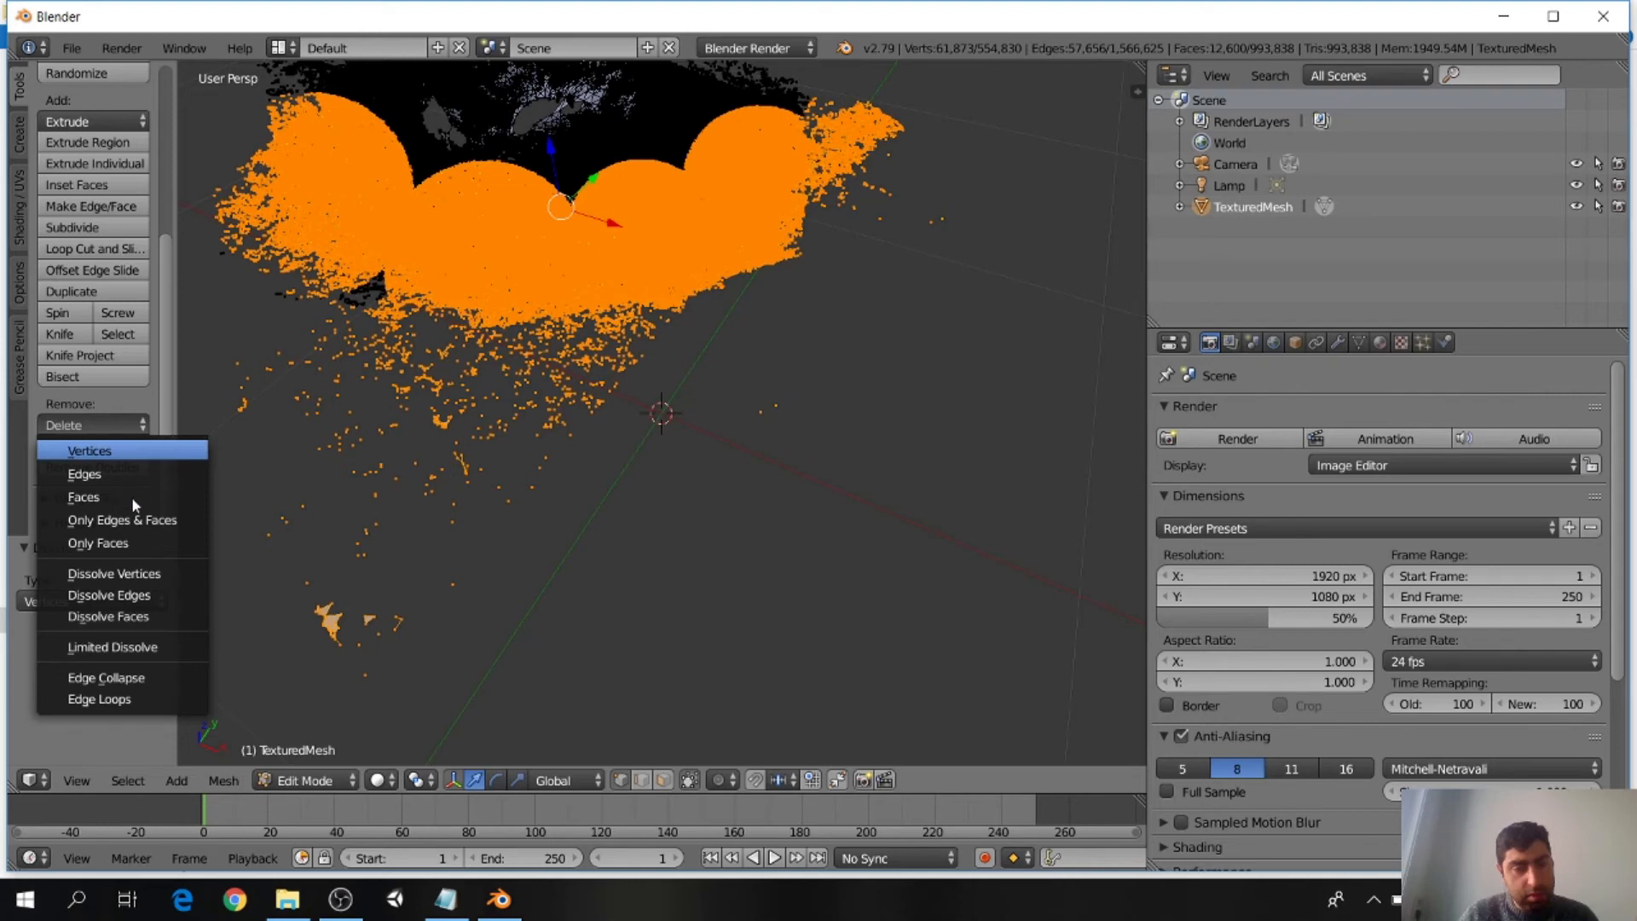
pyautogui.click(89, 450)
# Step: Inspect the trimmed rock and its remaining ground up close in Object Mode with Texture viewport shading
pyautogui.scroll(-3, 510, 379)
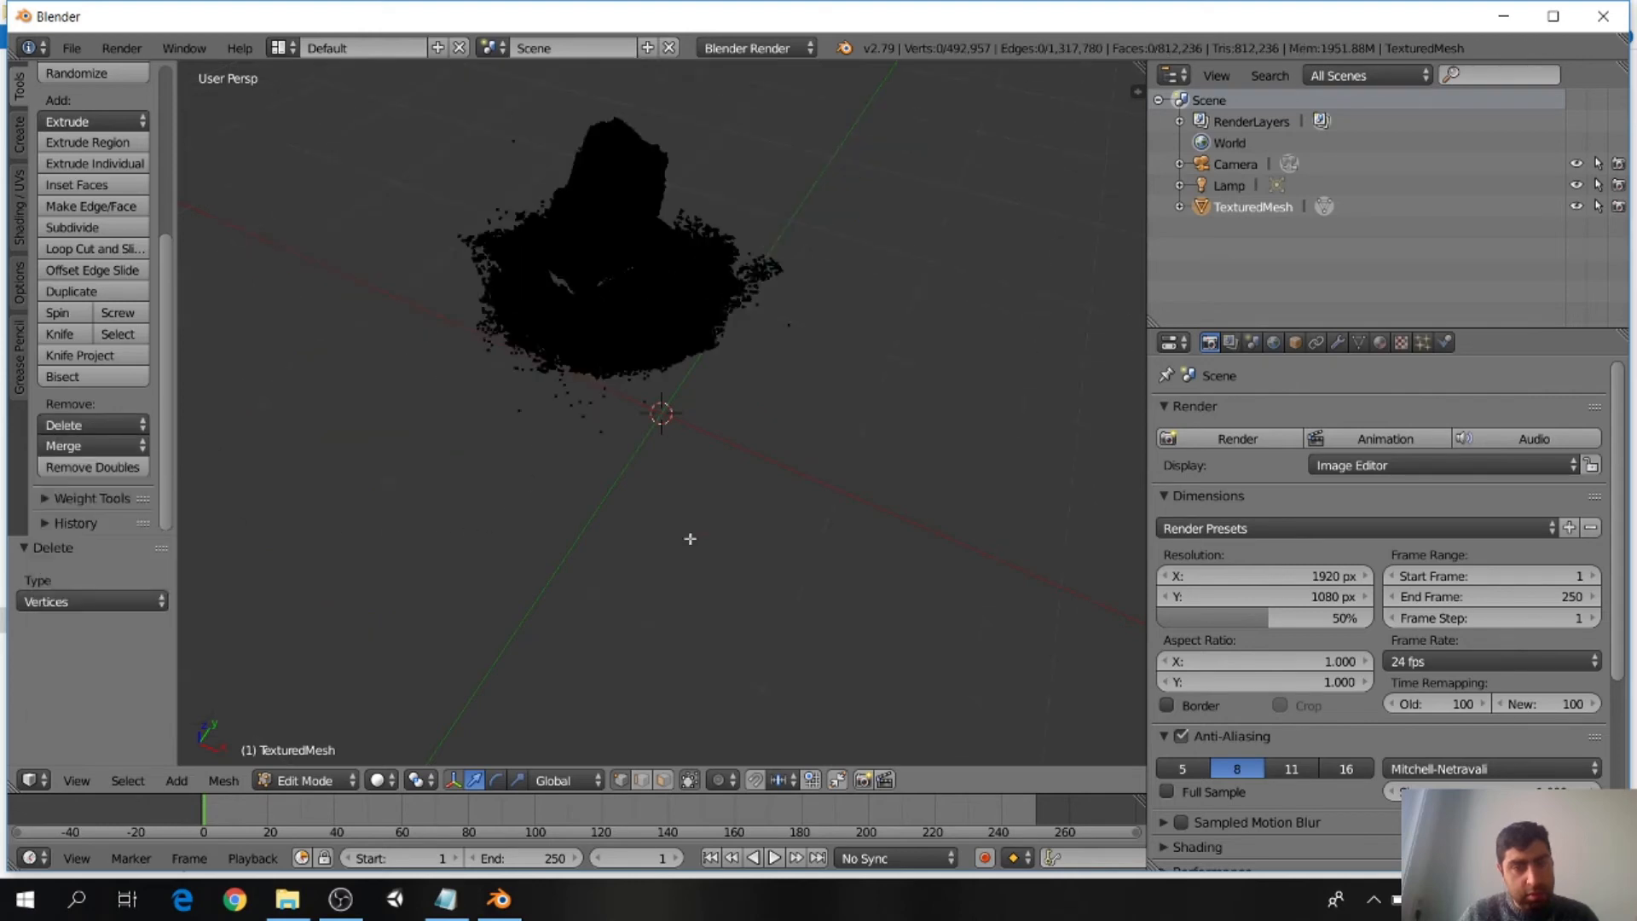
pyautogui.scroll(3, 620, 284)
pyautogui.moveTo(622, 285); pyautogui.dragTo(427, 267, button='middle')
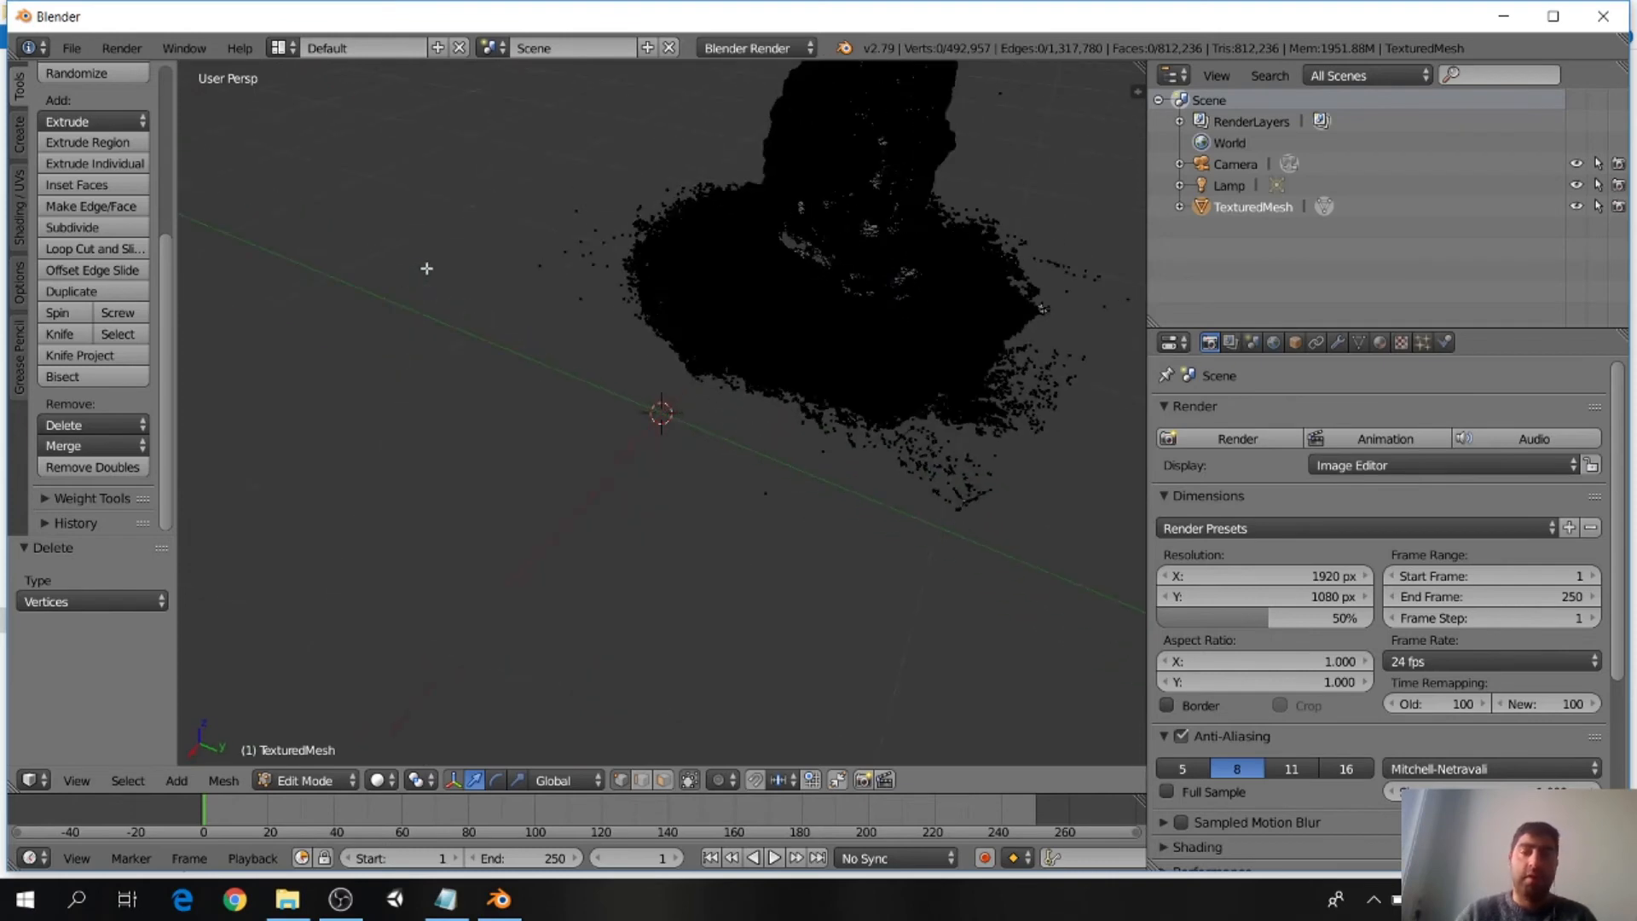
pyautogui.moveTo(955, 267); pyautogui.dragTo(799, 295, button='middle')
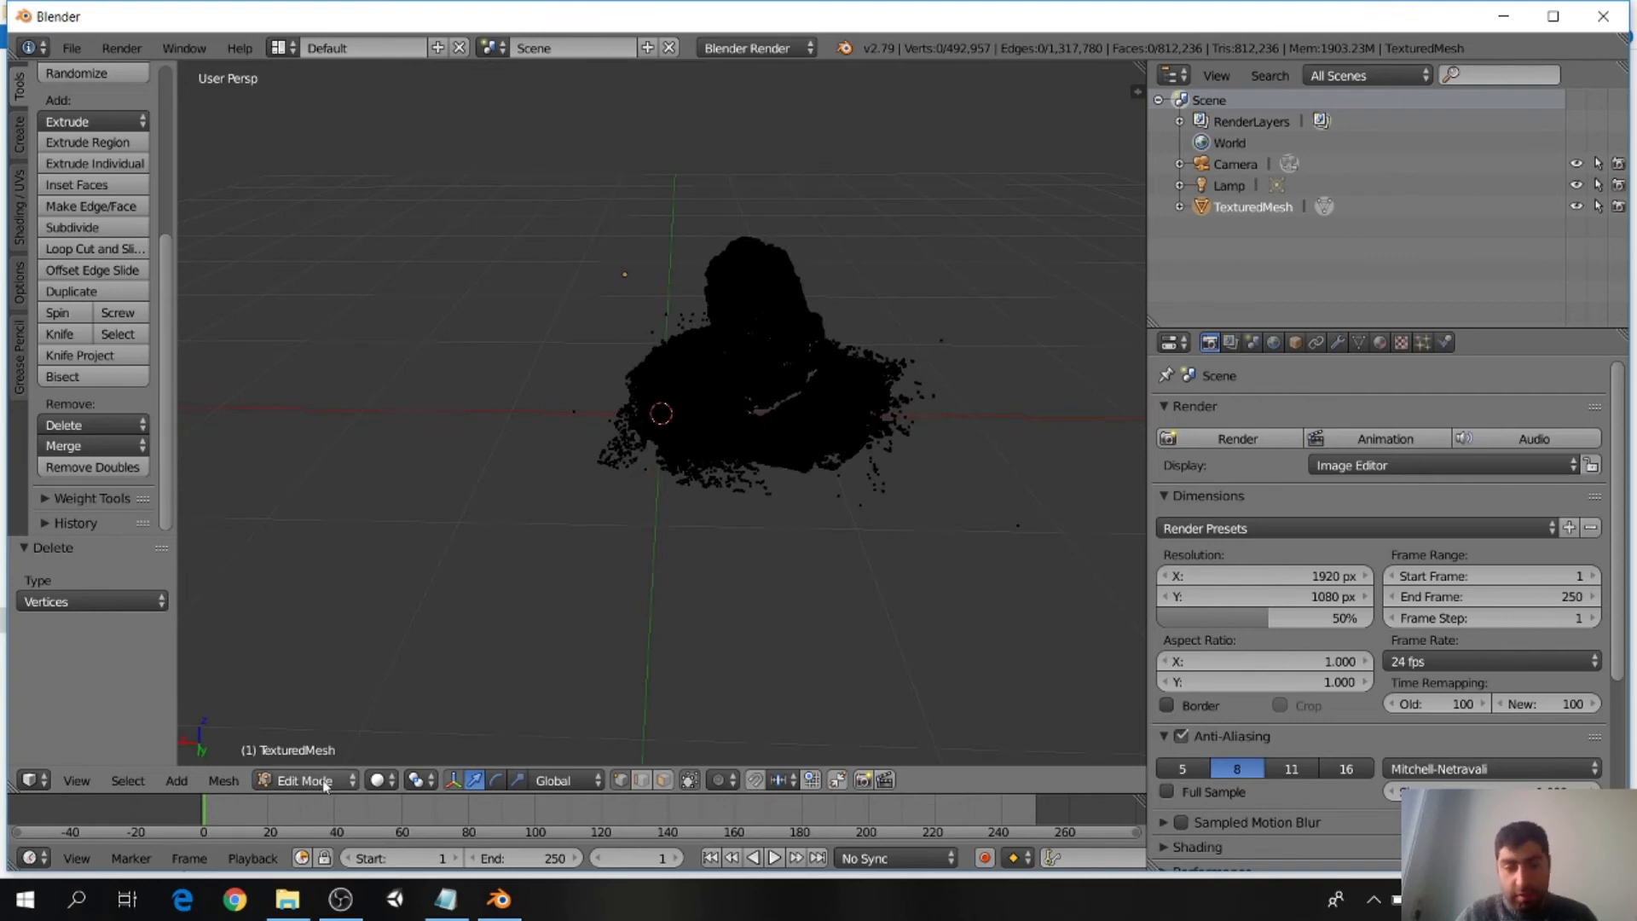
pyautogui.click(379, 785)
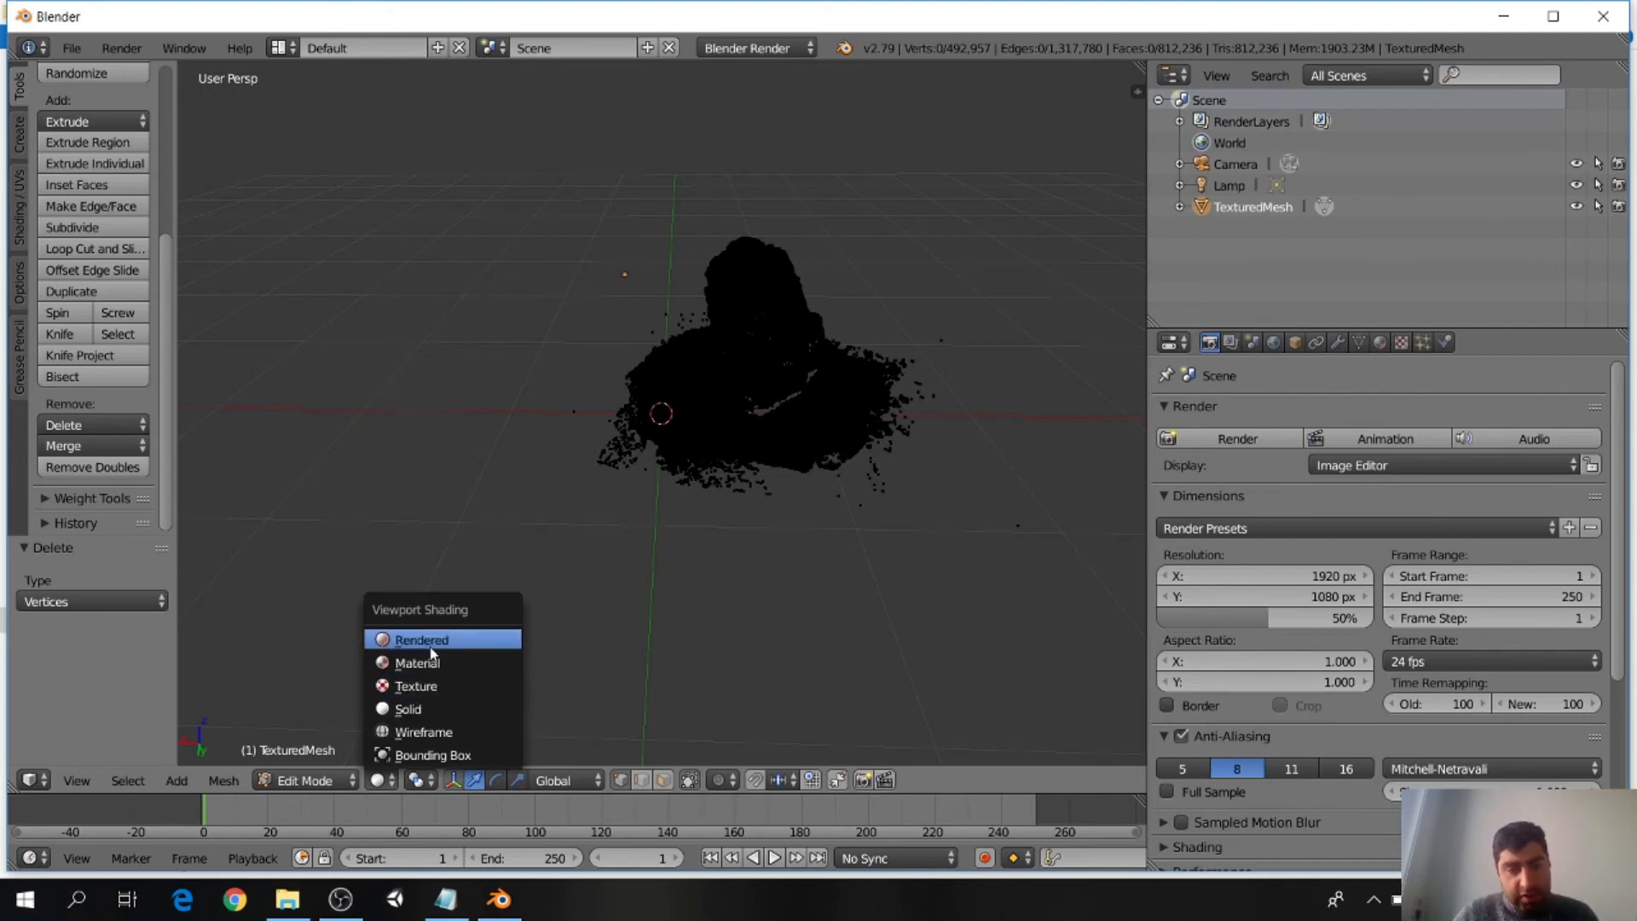
pyautogui.click(406, 688)
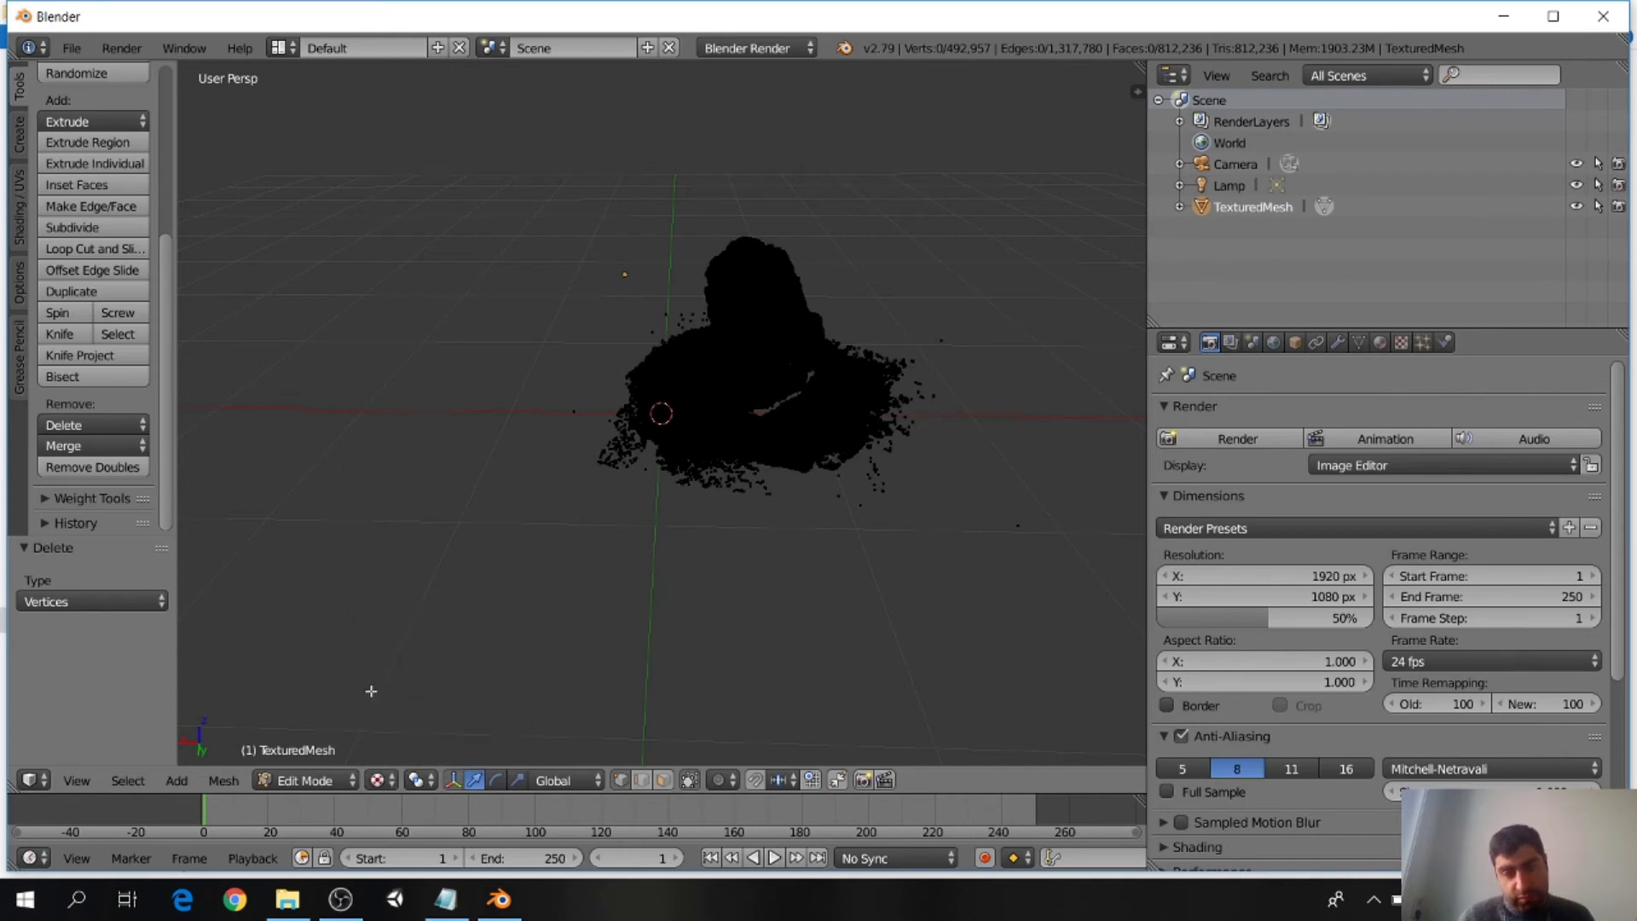
pyautogui.click(304, 781)
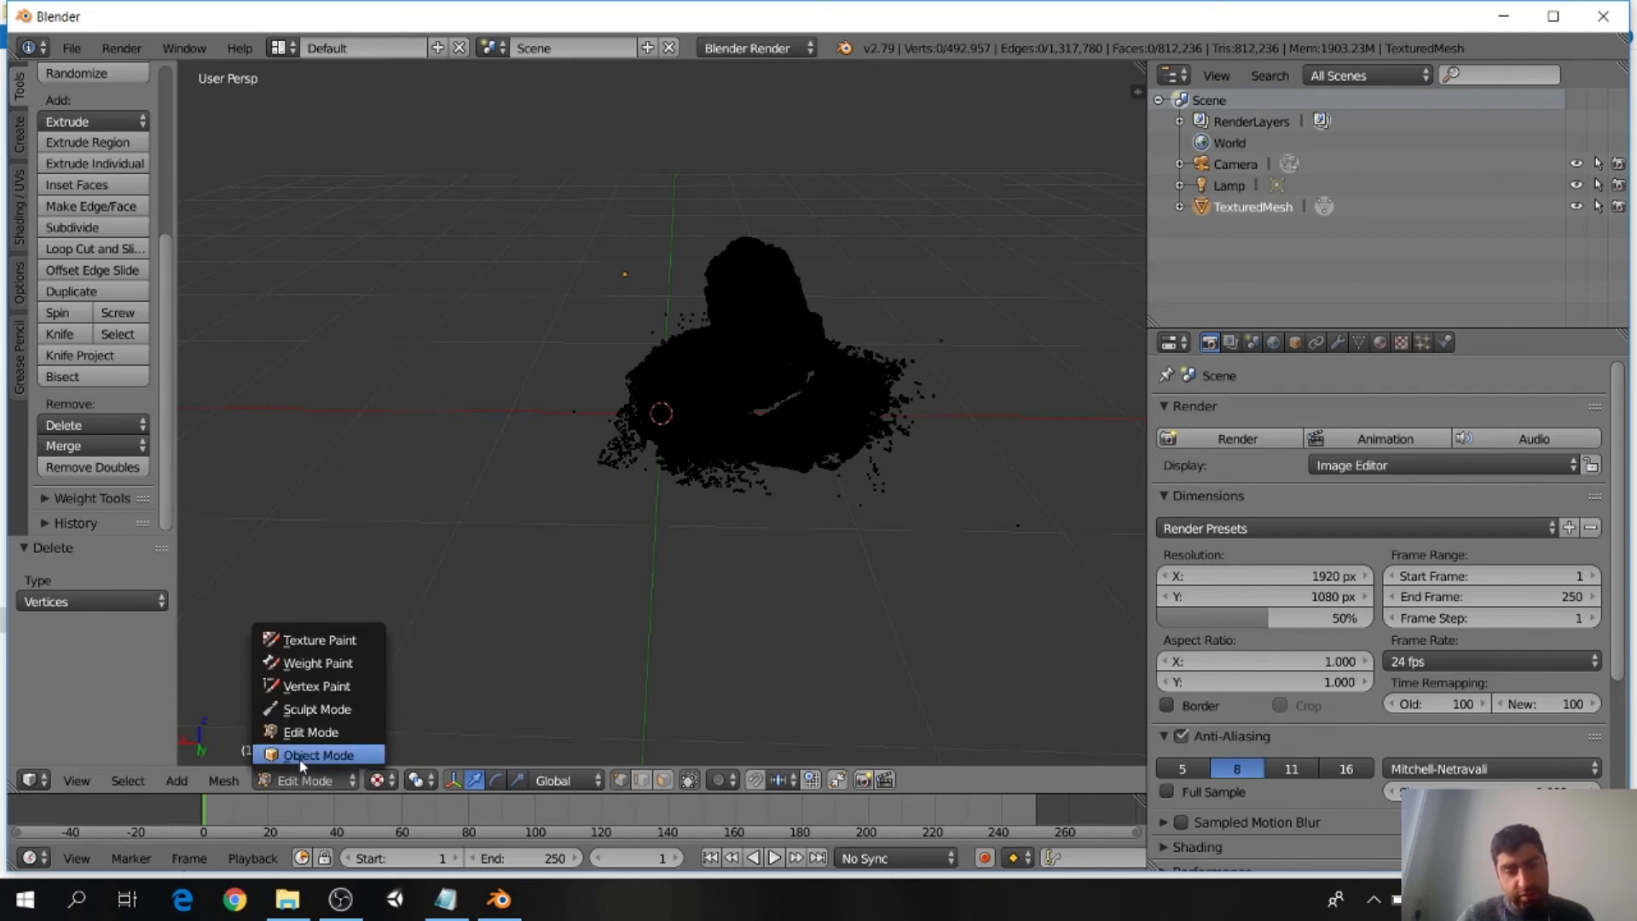
pyautogui.click(299, 757)
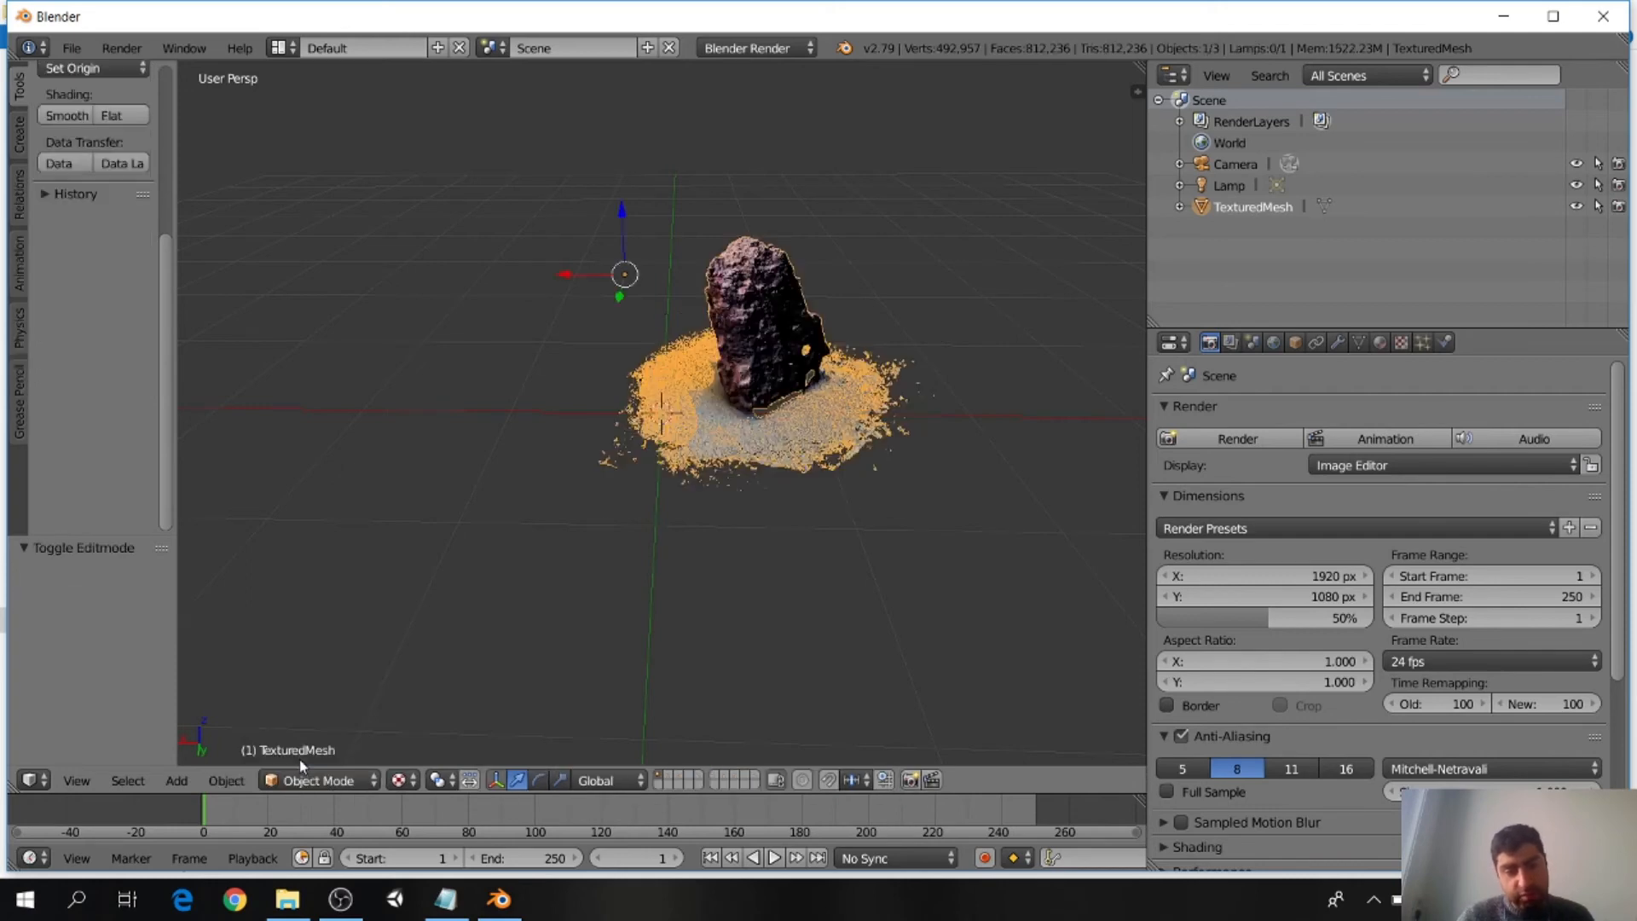
pyautogui.click(403, 782)
pyautogui.click(758, 598)
pyautogui.scroll(3, 865, 302)
pyautogui.moveTo(939, 357); pyautogui.dragTo(889, 555, button='middle')
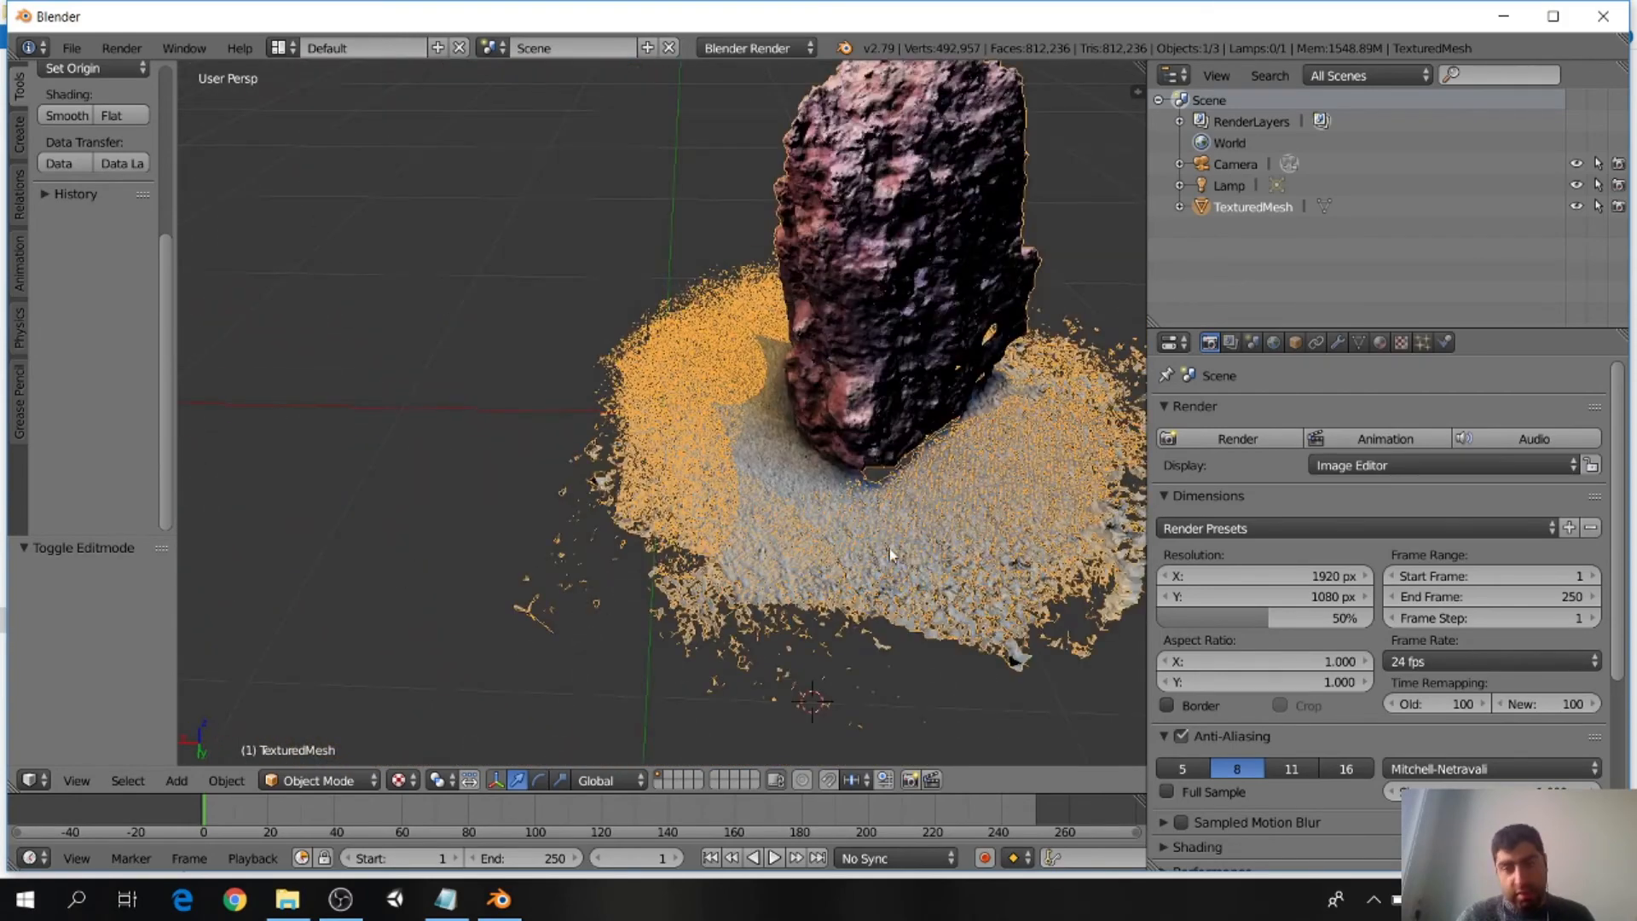
# Step: Put the mesh back into Edit Mode and set the viewport shading to Solid
pyautogui.click(397, 780)
pyautogui.click(320, 780)
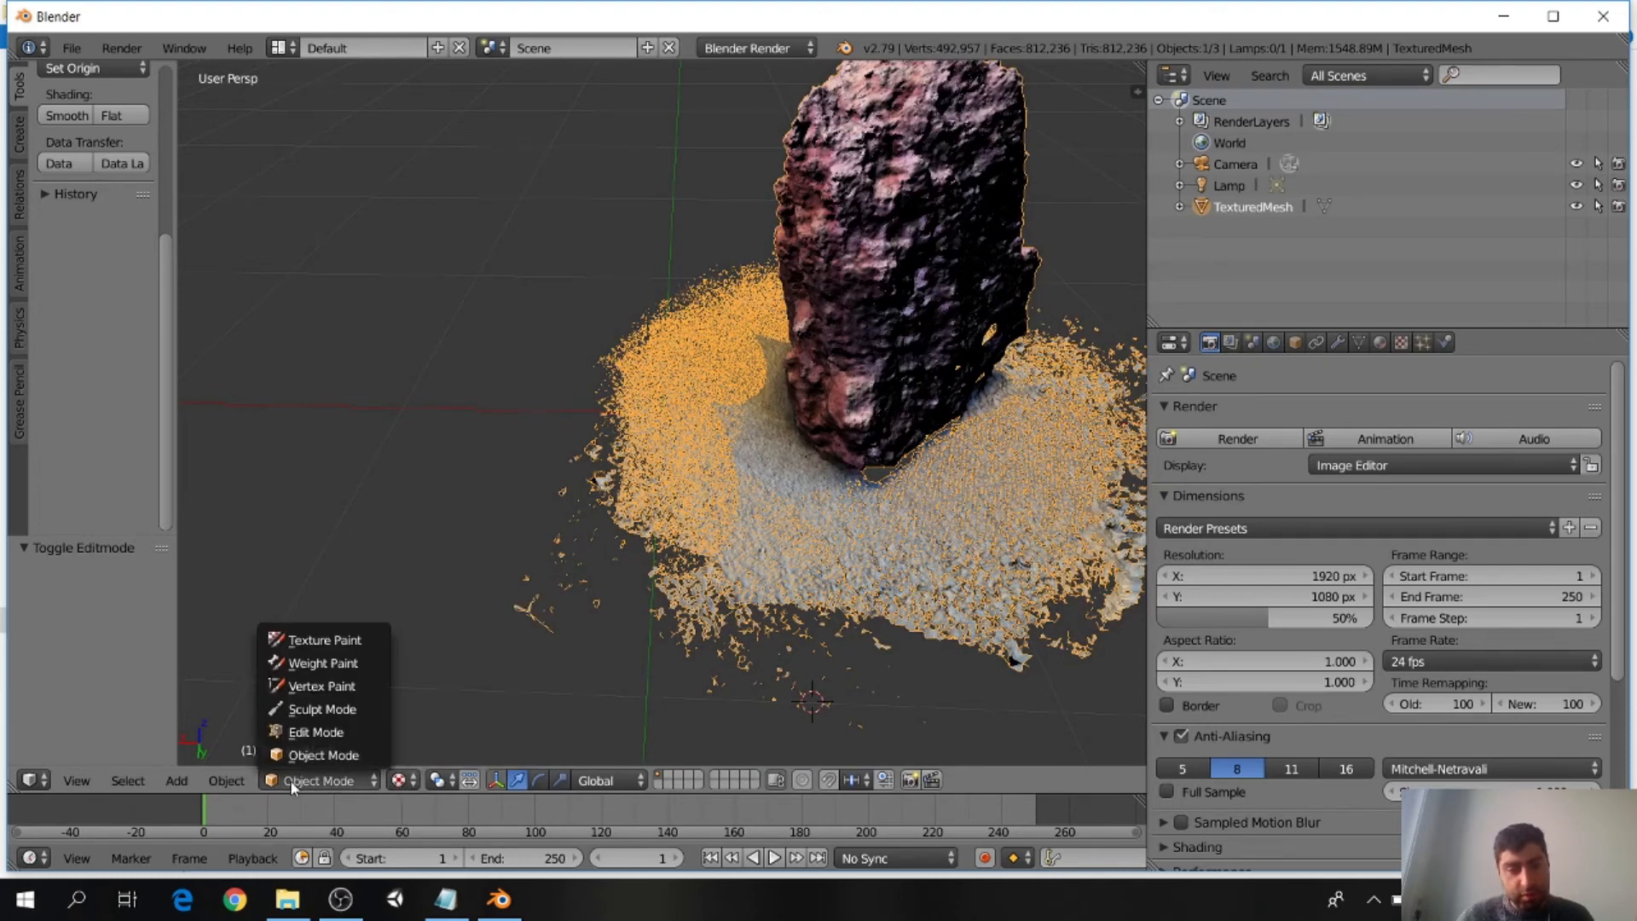
pyautogui.click(317, 731)
pyautogui.click(376, 780)
pyautogui.click(402, 708)
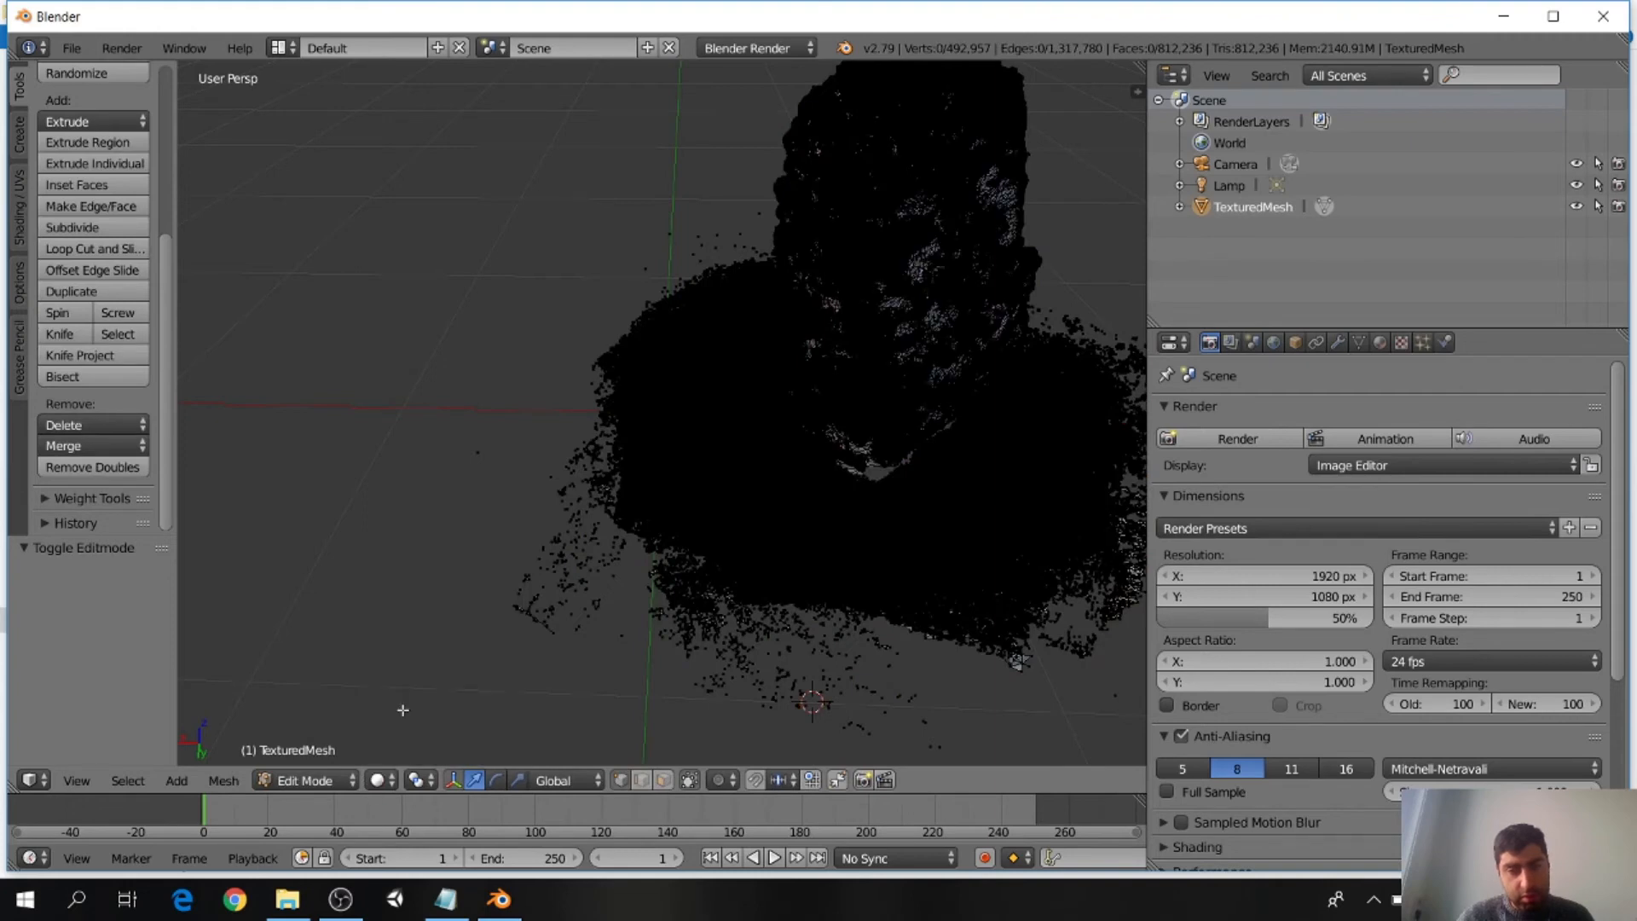
# Step: Switch the mesh from Edit Mode to Object Mode to show the whole rock and ground shaded
pyautogui.scroll(-2, 686, 507)
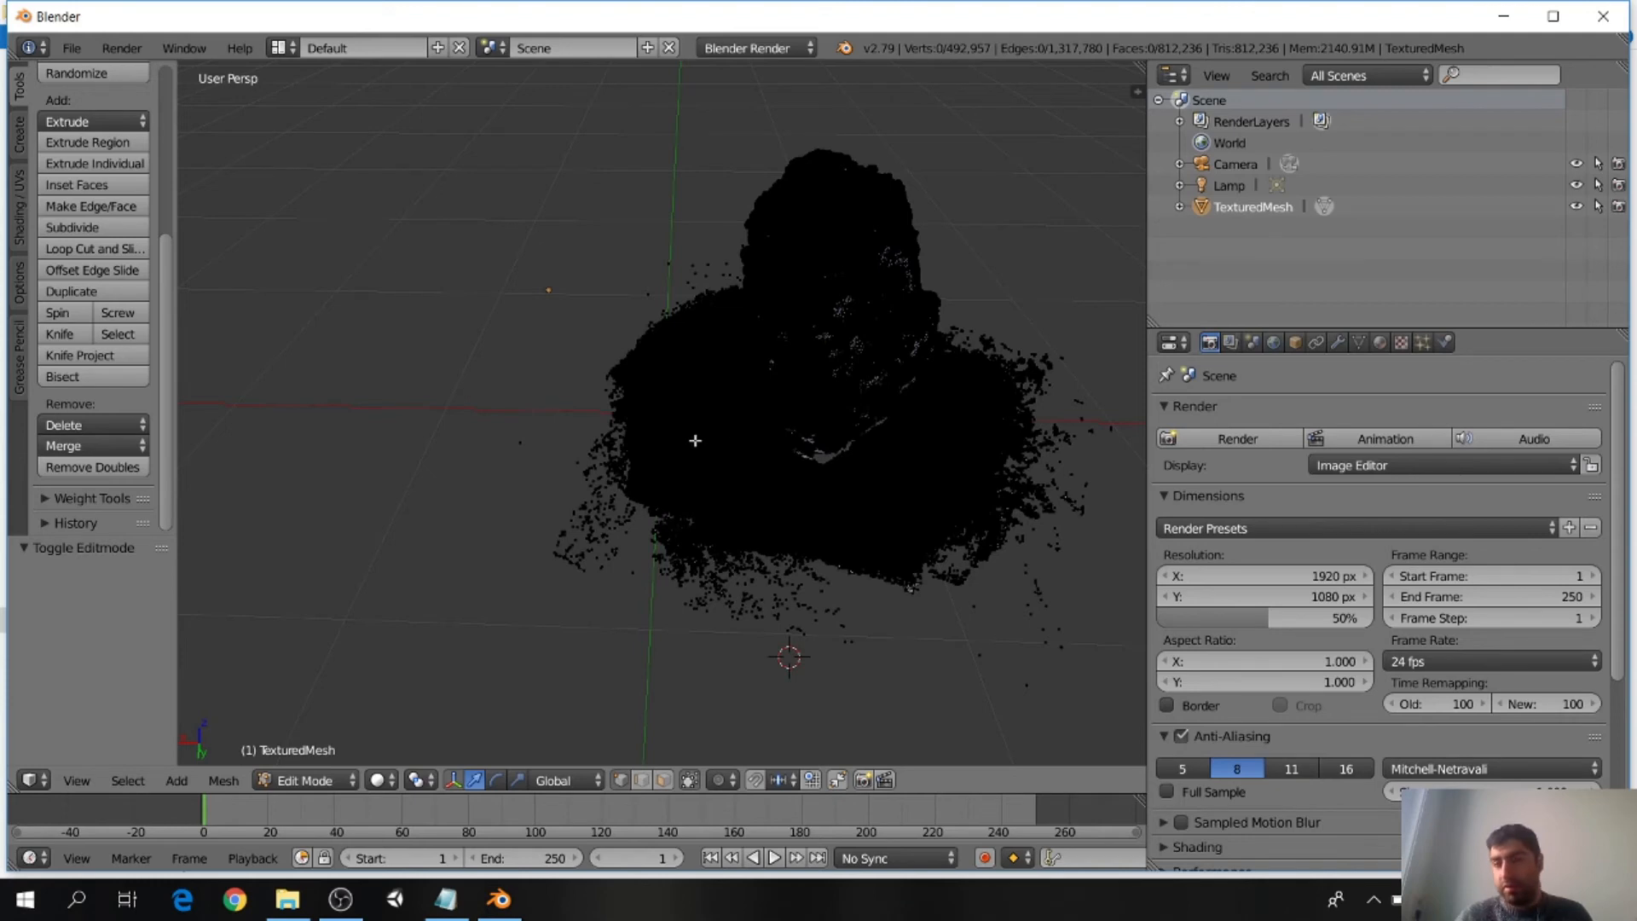
pyautogui.click(294, 780)
pyautogui.click(298, 759)
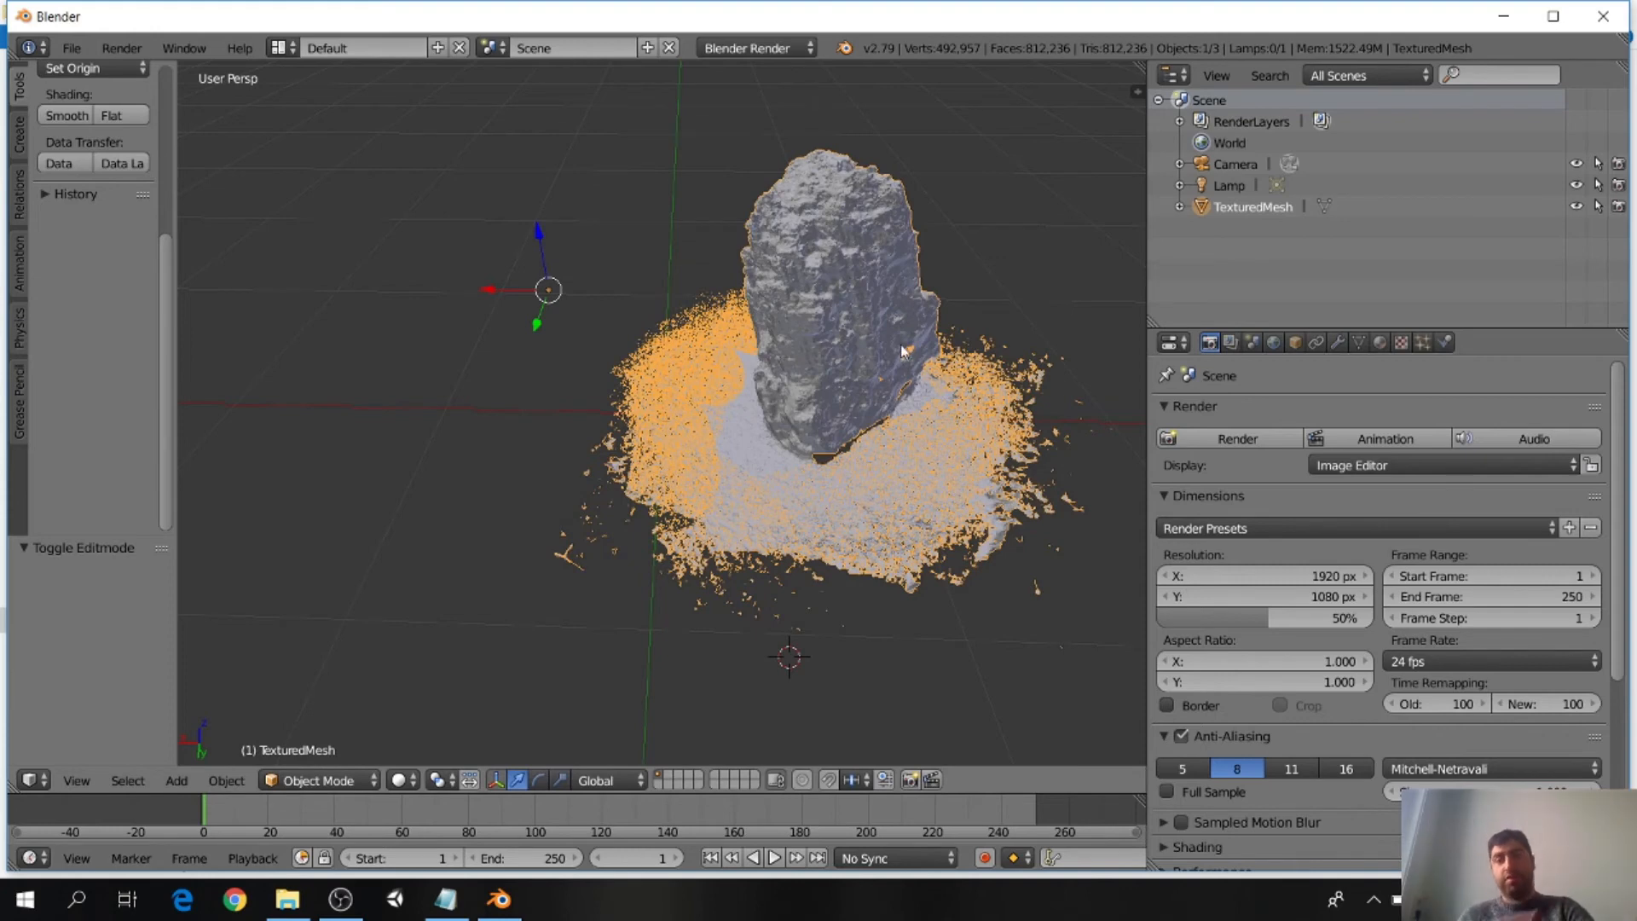
# Step: Set the viewport shading to Texture and view the textured rock and its surroundings from another angle
pyautogui.click(401, 780)
pyautogui.click(429, 693)
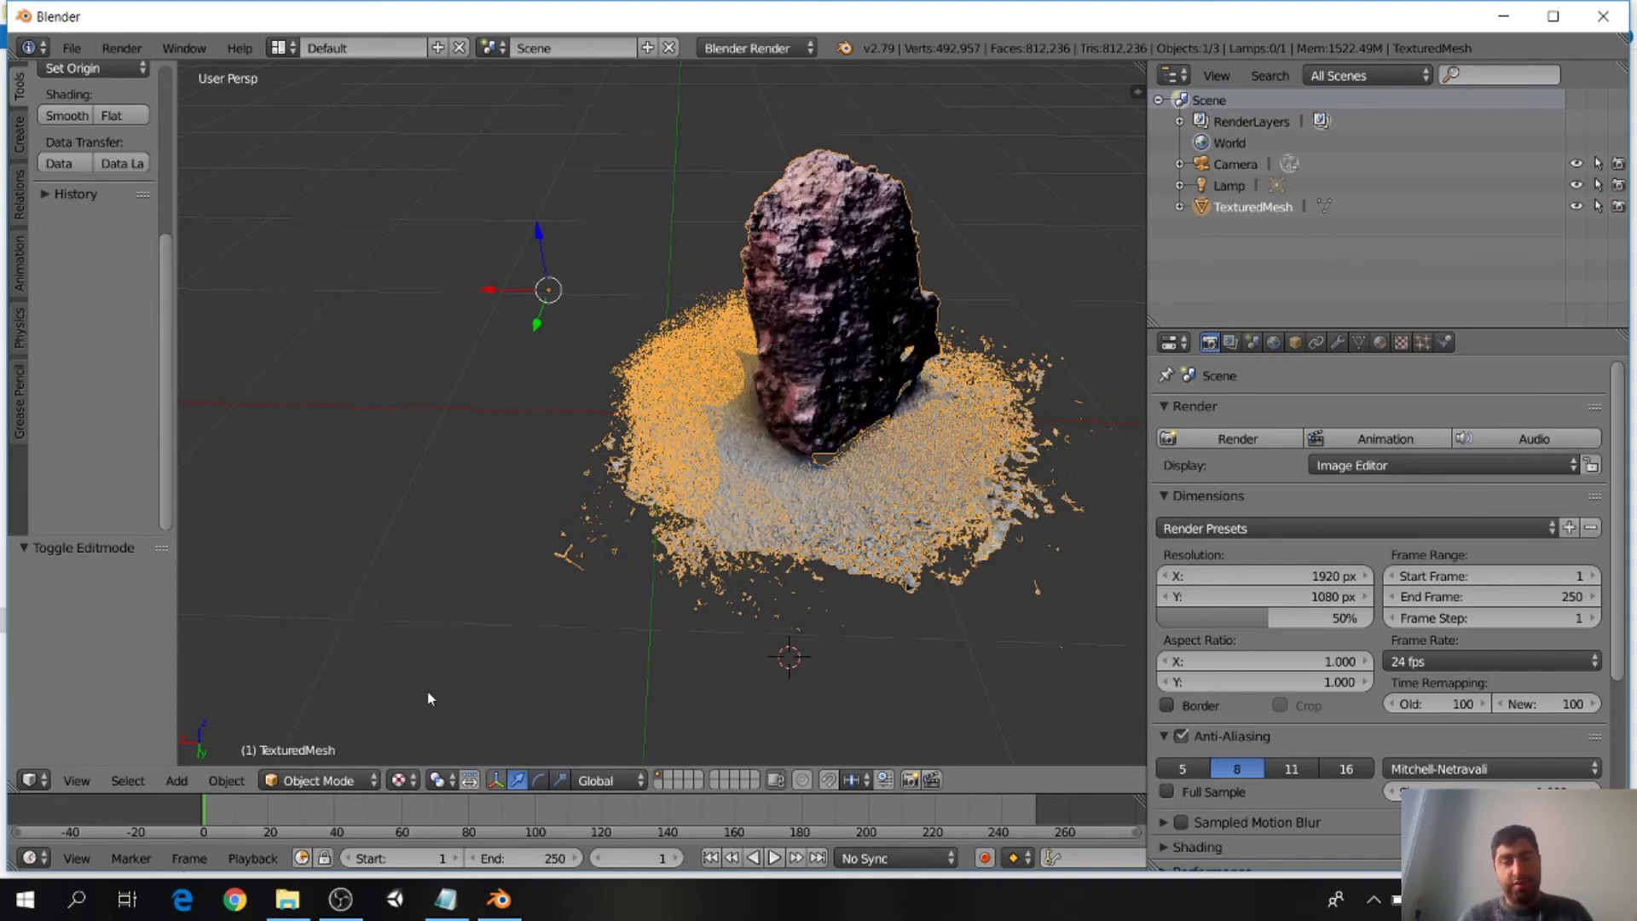
pyautogui.moveTo(933, 461); pyautogui.dragTo(618, 484, button='middle')
pyautogui.scroll(2, 585, 429)
pyautogui.scroll(-2, 526, 431)
pyautogui.moveTo(526, 430); pyautogui.dragTo(580, 295, button='middle')
pyautogui.scroll(-6, 596, 273)
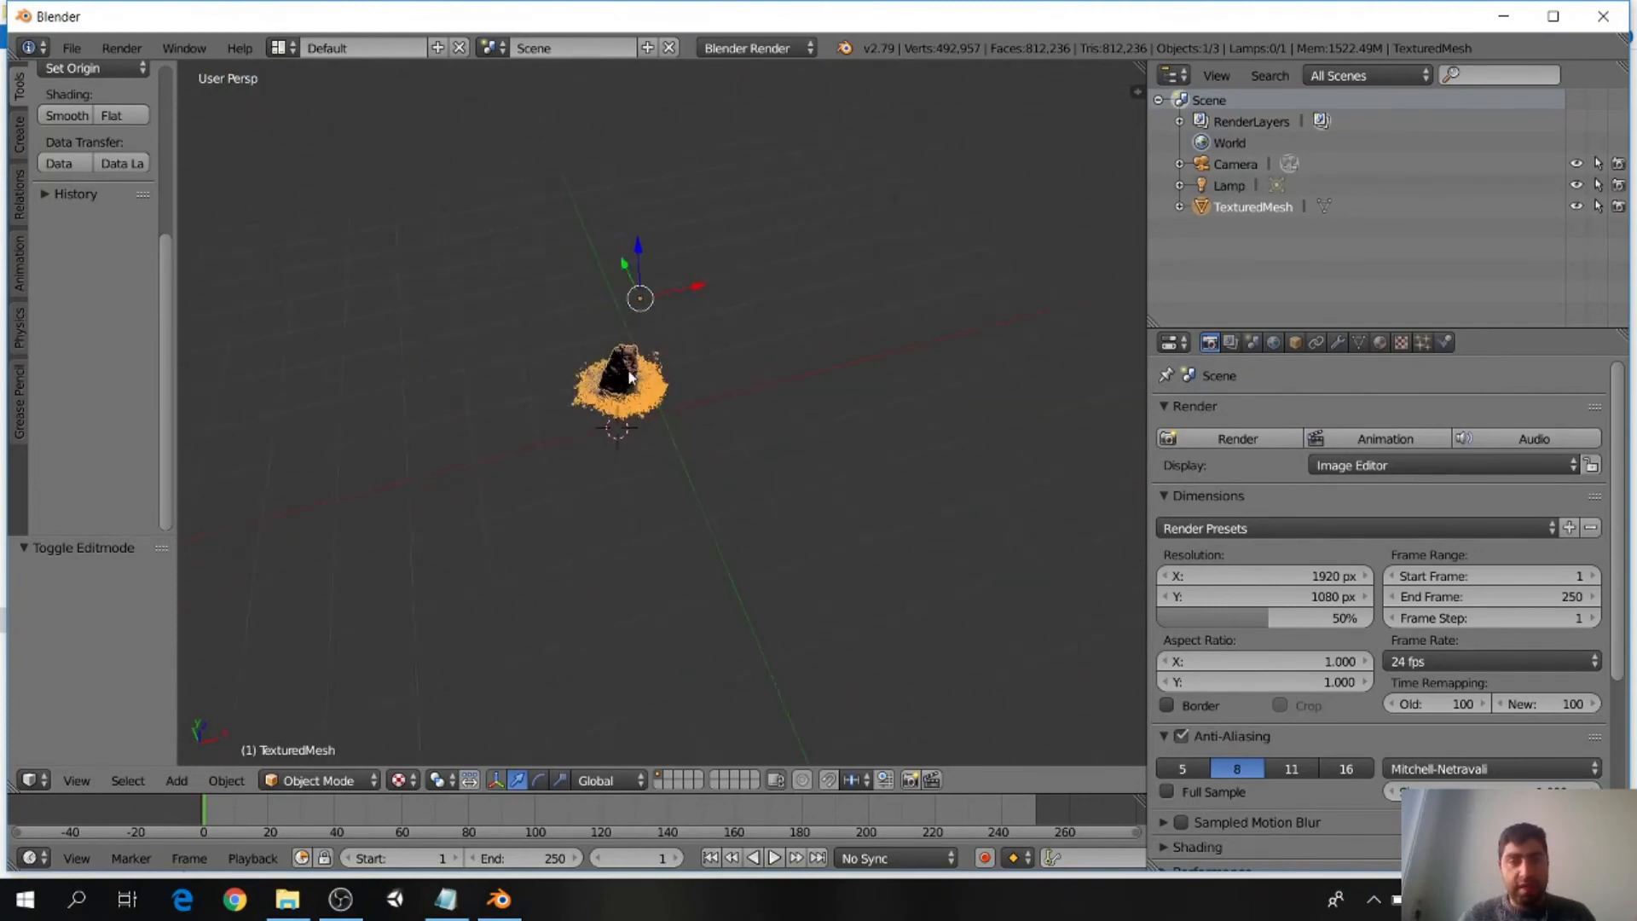
# Step: Move the scene's existing lamp down along Z and about 3.17 units along negative X, closer to the rock
pyautogui.scroll(5, 540, 292)
pyautogui.scroll(-5, 562, 294)
pyautogui.scroll(-5, 584, 298)
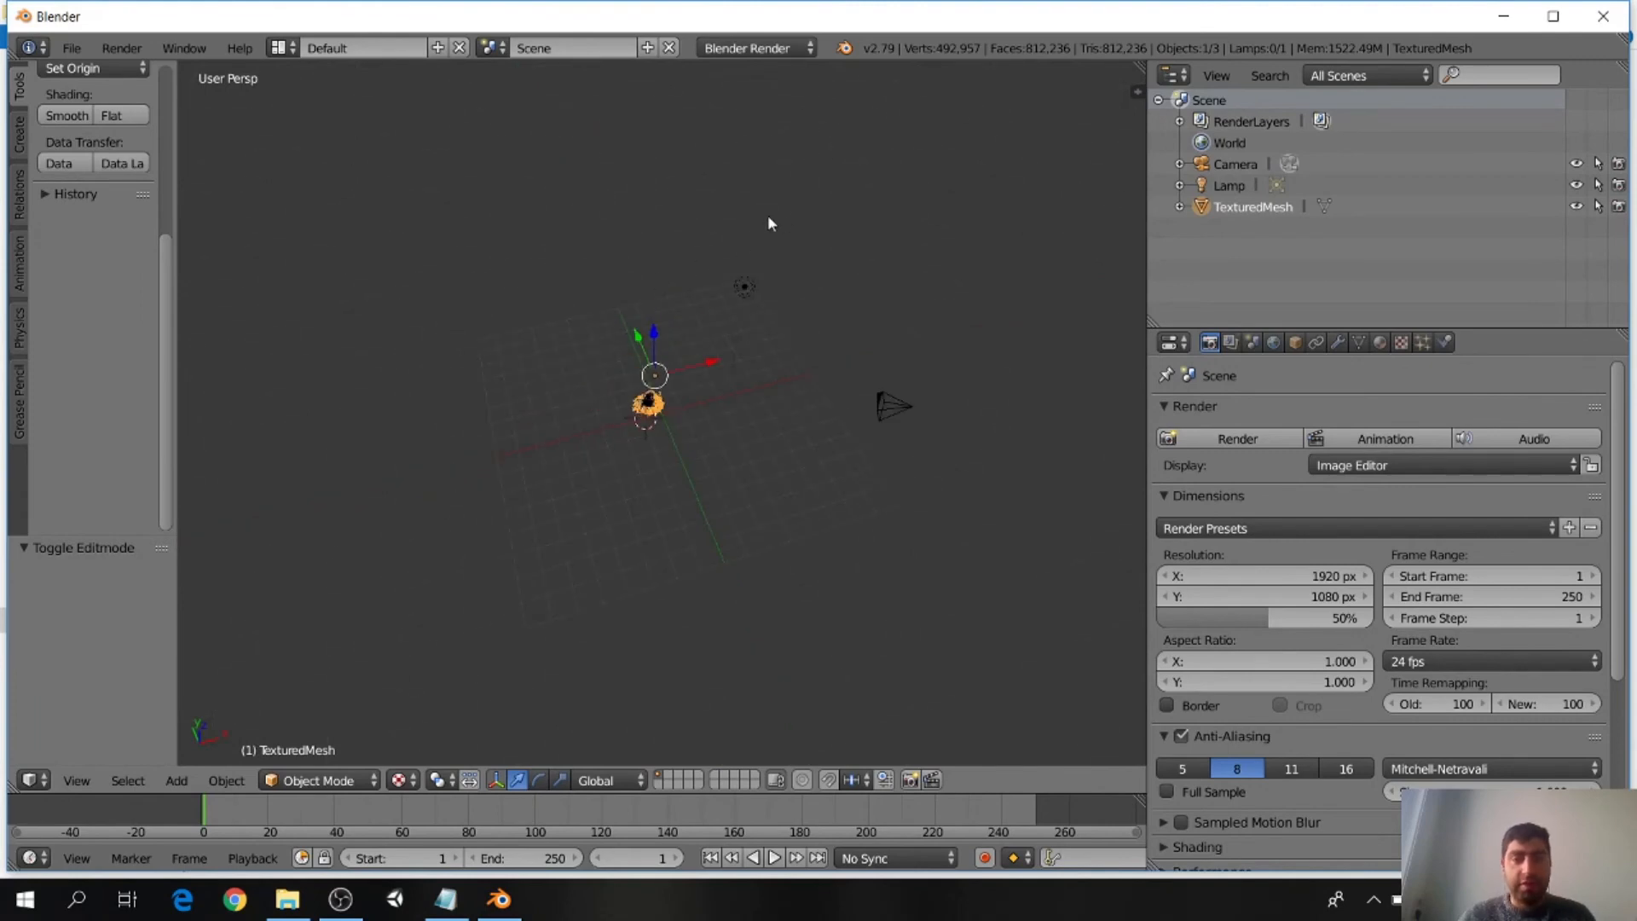
pyautogui.rightClick(746, 279)
pyautogui.press('g')
pyautogui.press('z')
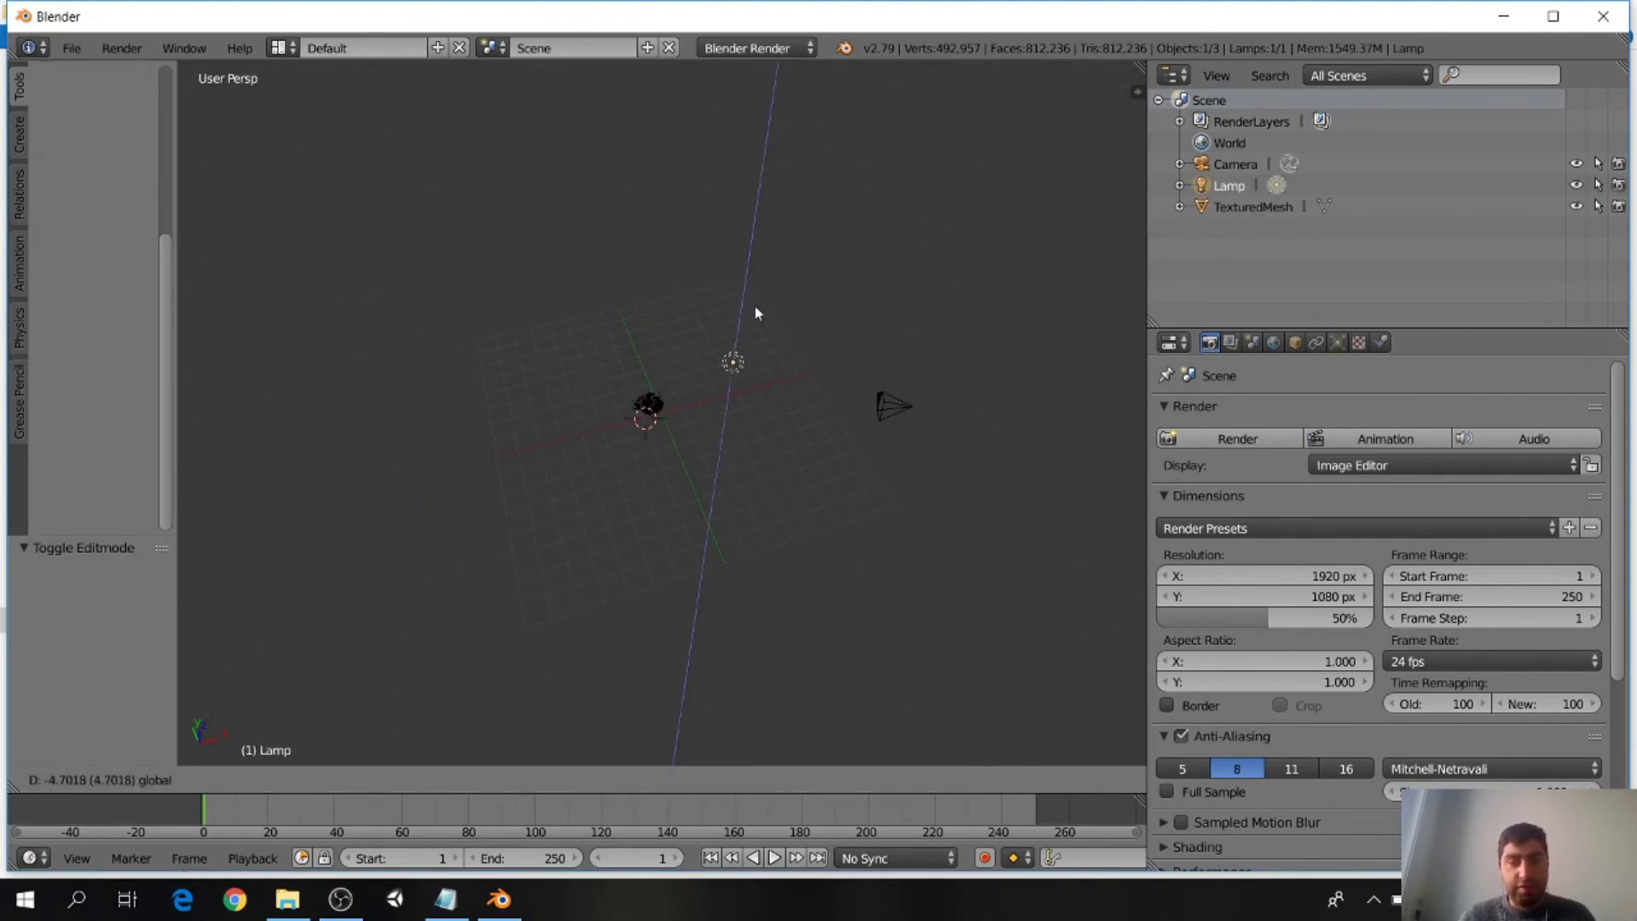
pyautogui.click(783, 341)
pyautogui.press('g')
pyautogui.press('x')
pyautogui.click(626, 409)
pyautogui.scroll(5, 635, 367)
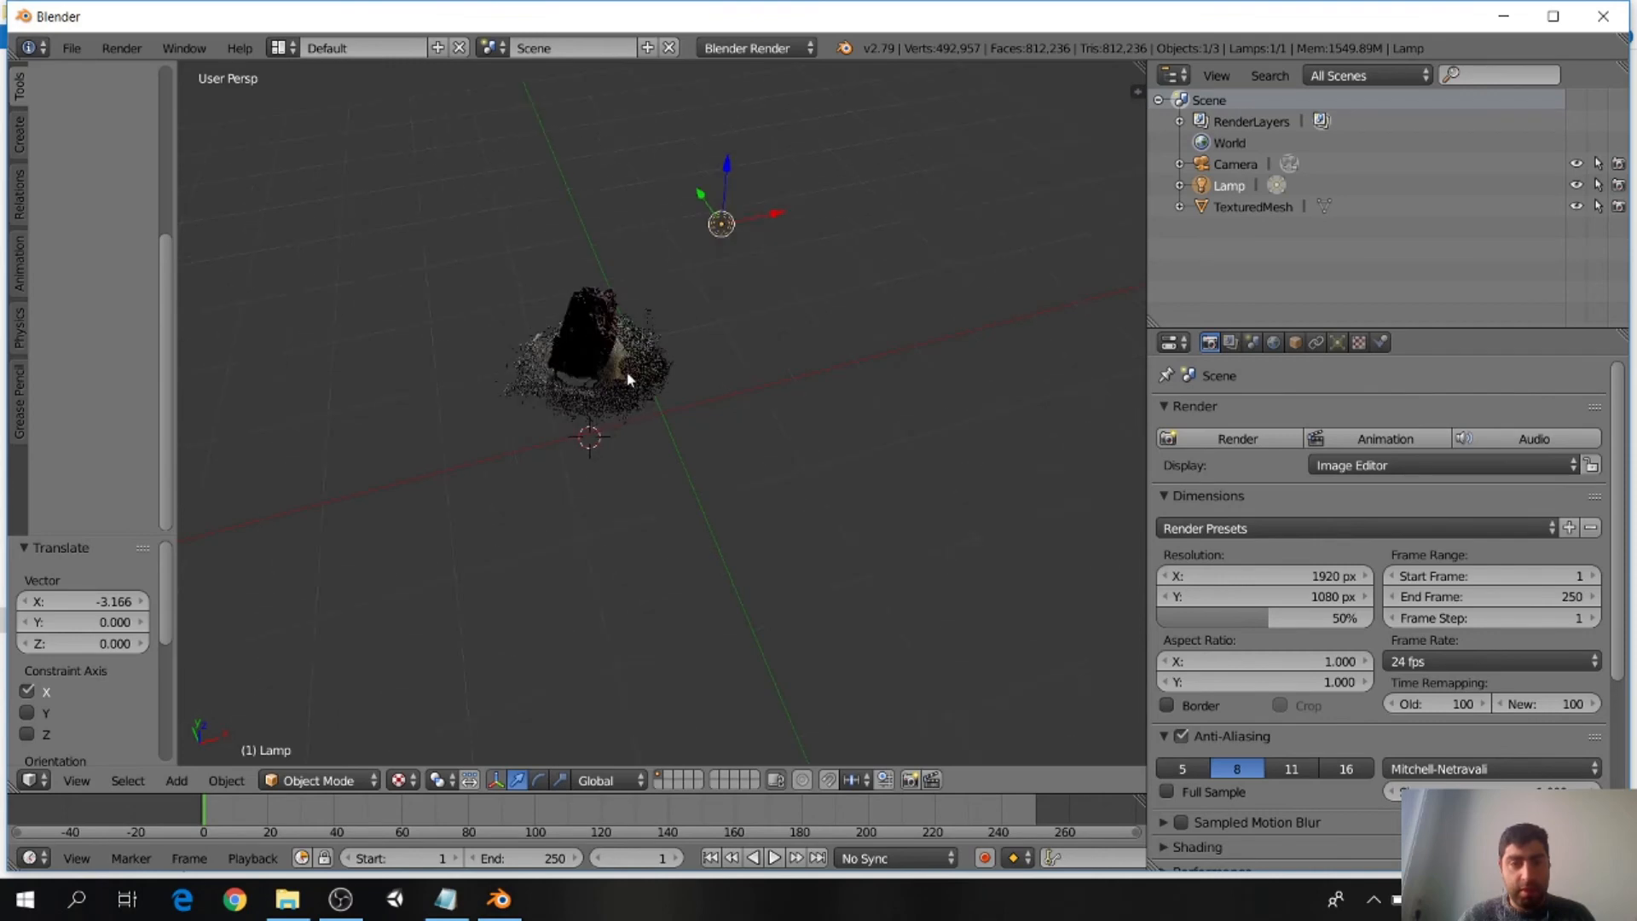
pyautogui.moveTo(646, 345); pyautogui.dragTo(392, 341, button='middle')
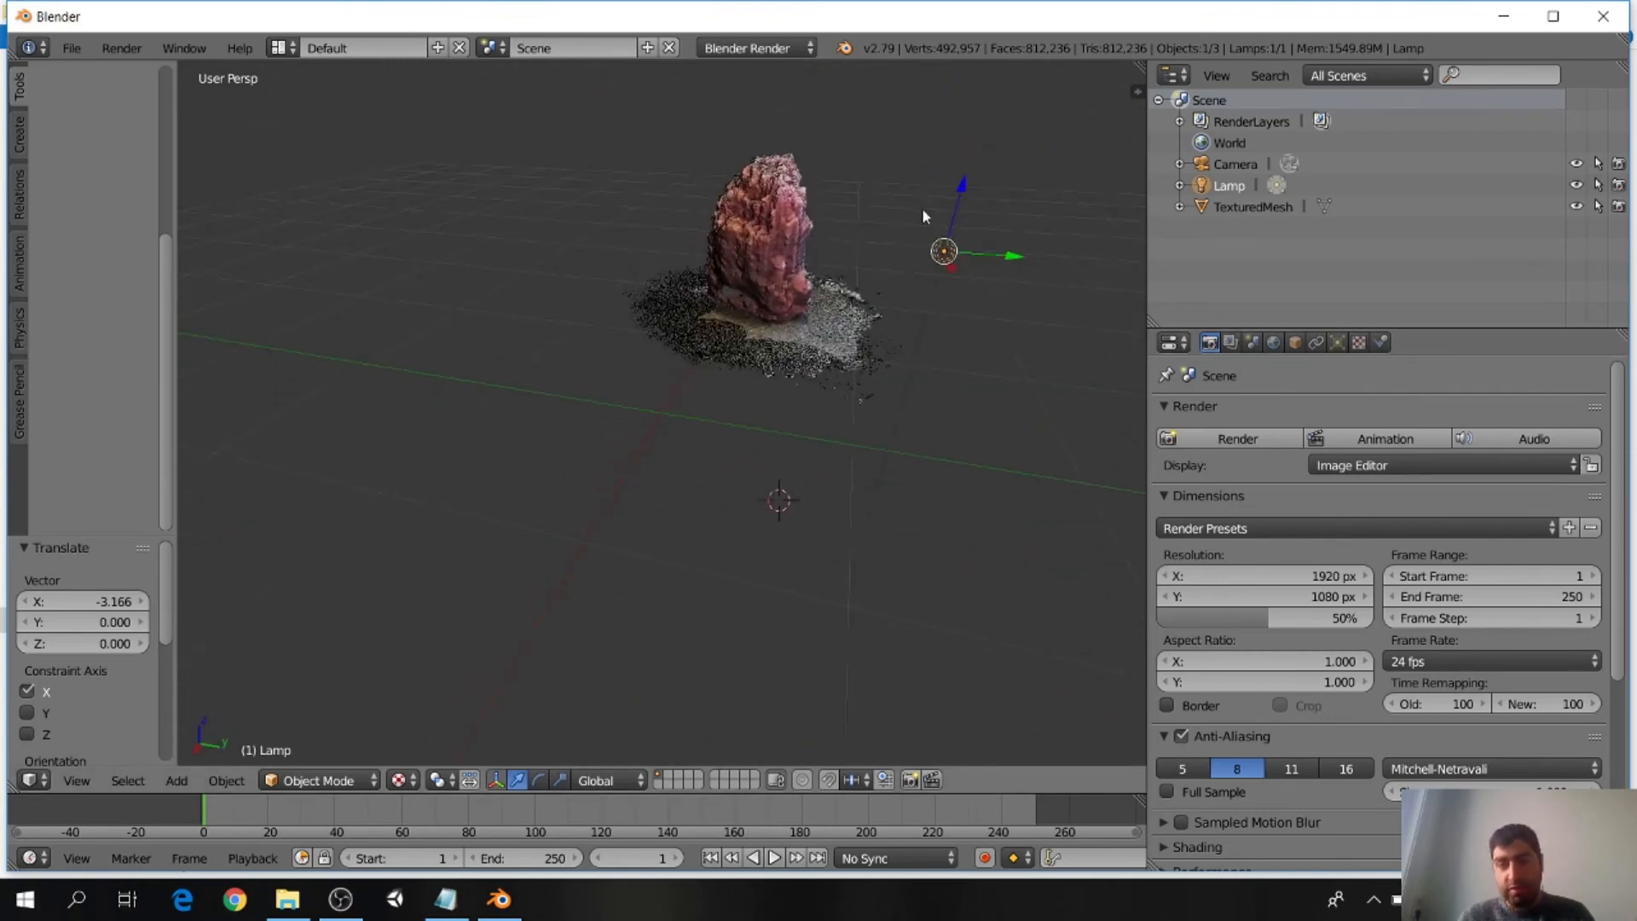
# Step: Set the existing lamp's energy to 100
pyautogui.scroll(-2, 1292, 540)
pyautogui.scroll(2, 1298, 511)
pyautogui.click(1337, 343)
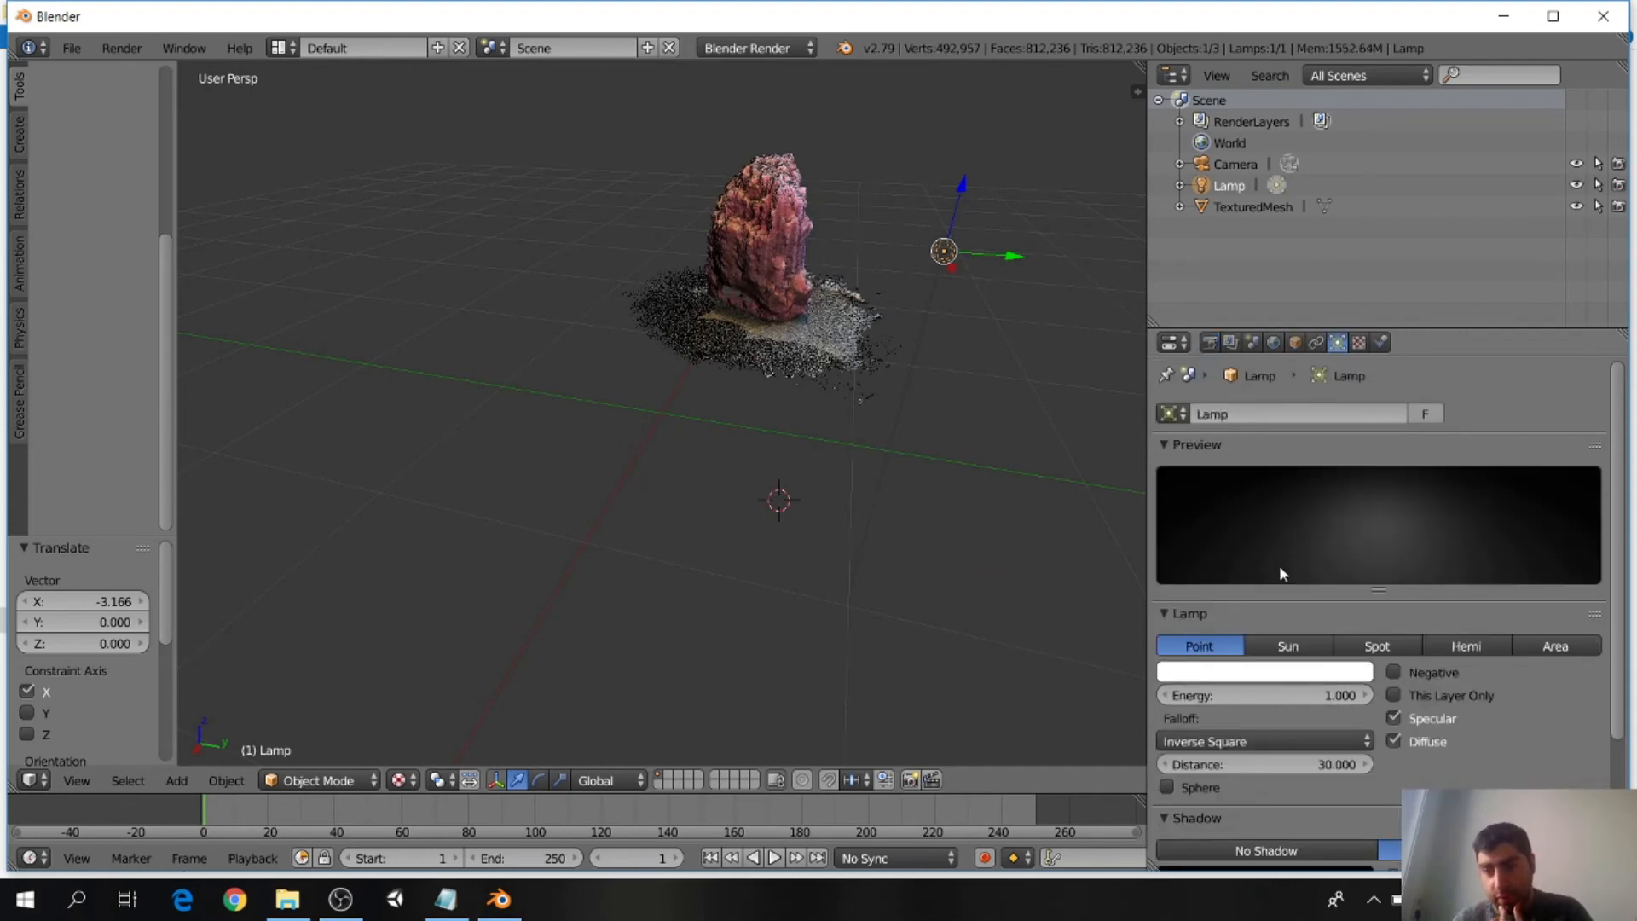
pyautogui.scroll(-2, 1292, 584)
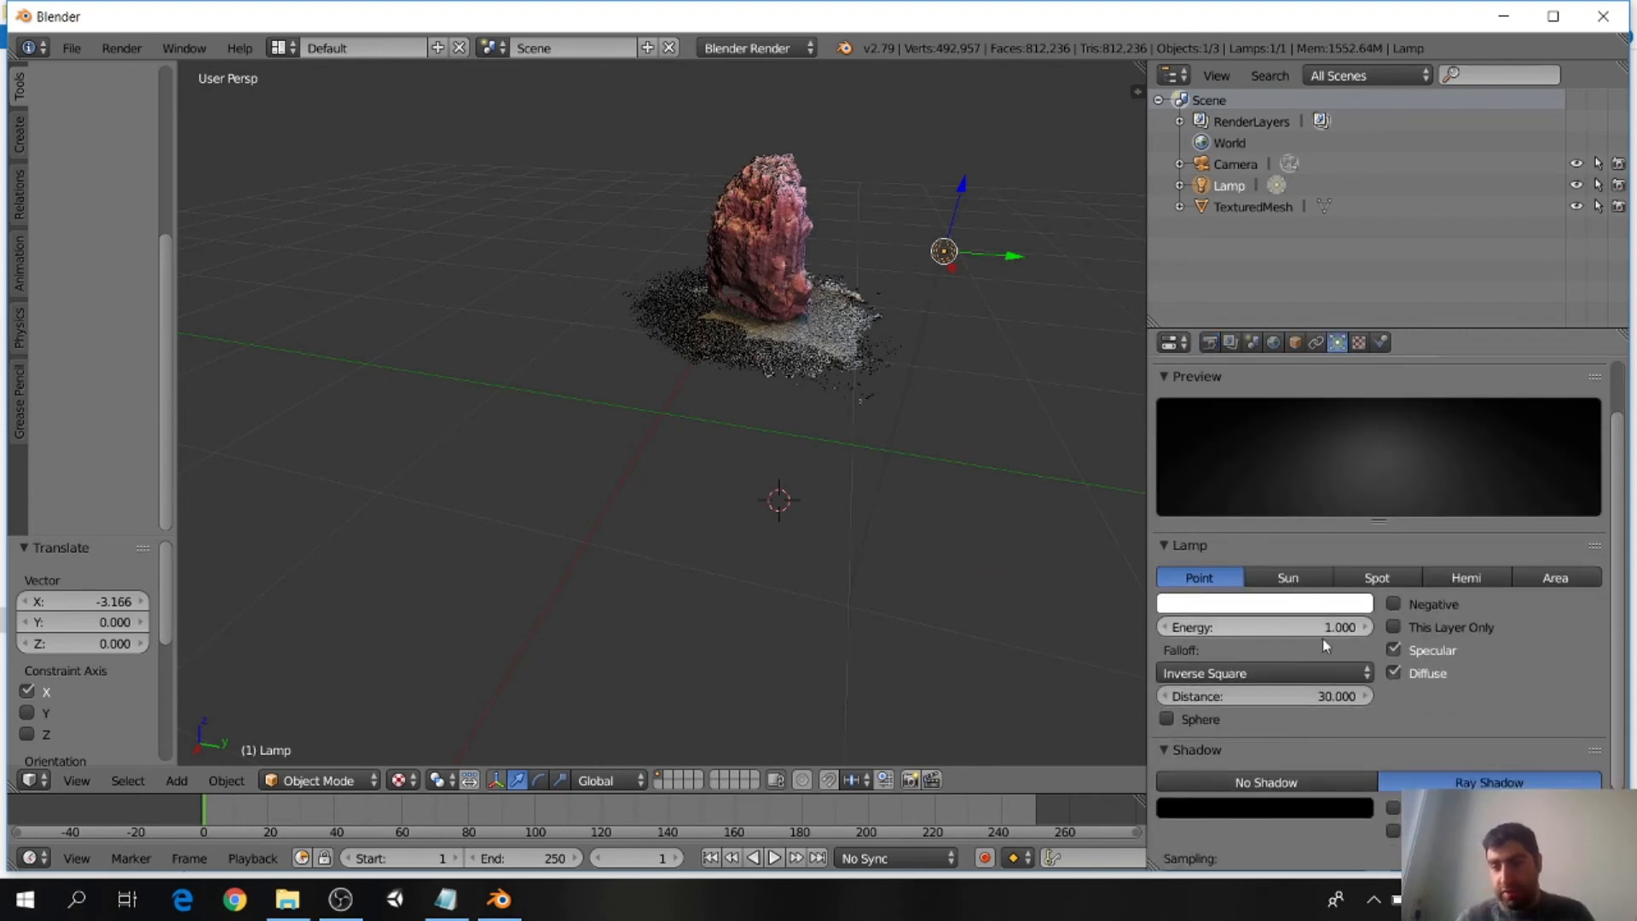
pyautogui.click(1338, 626)
pyautogui.write('1')
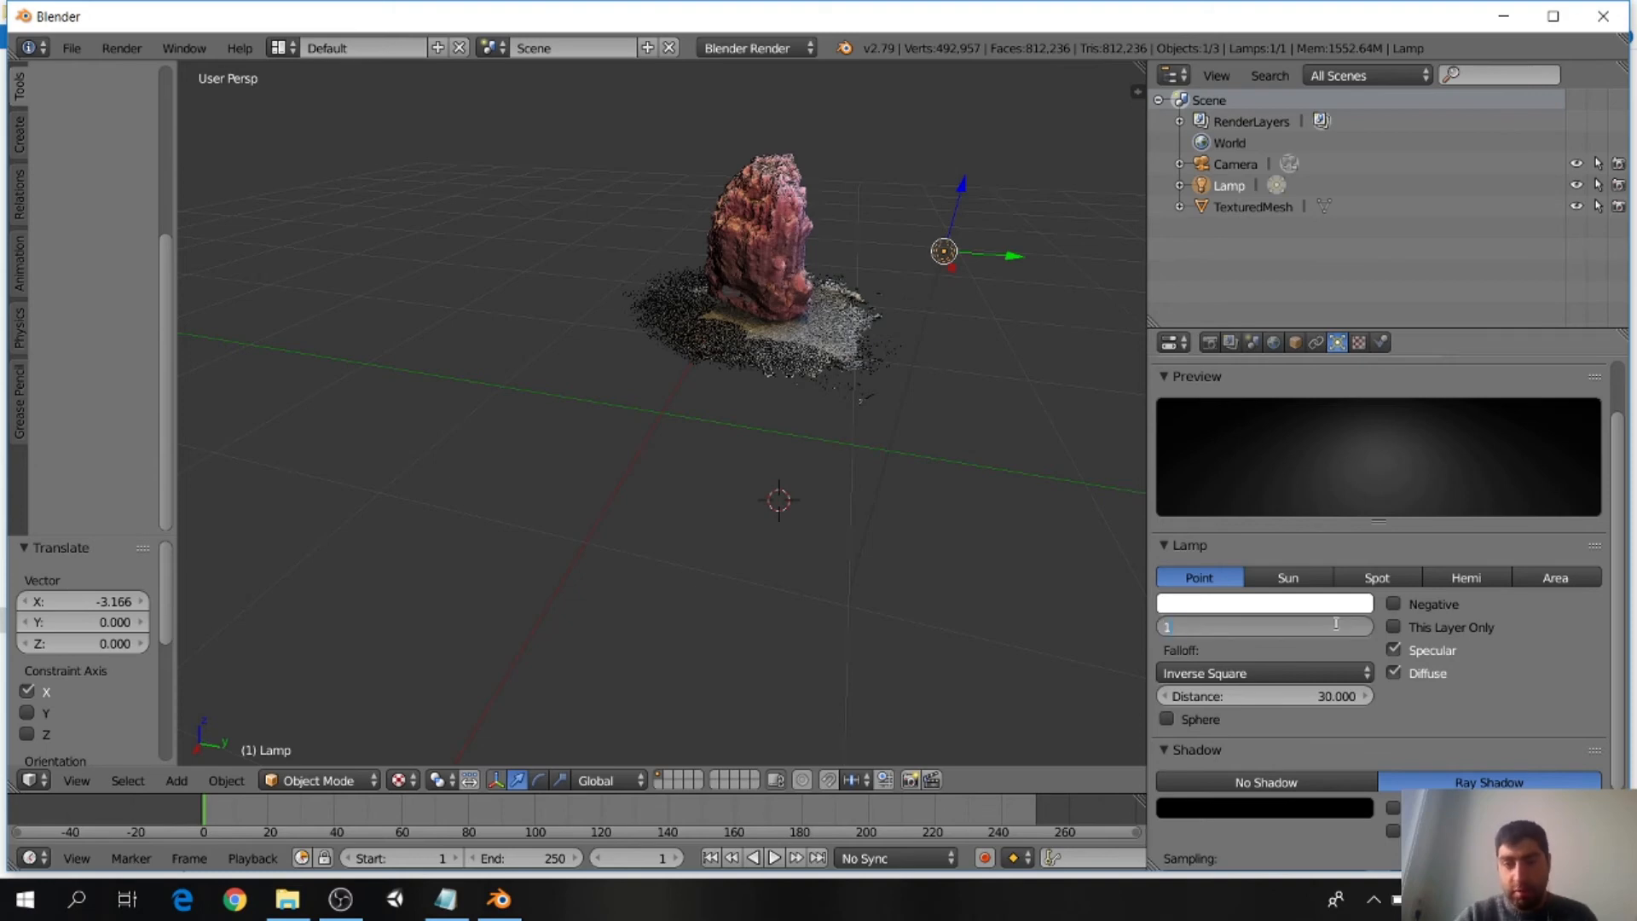
pyautogui.write('00')
pyautogui.press('Return')
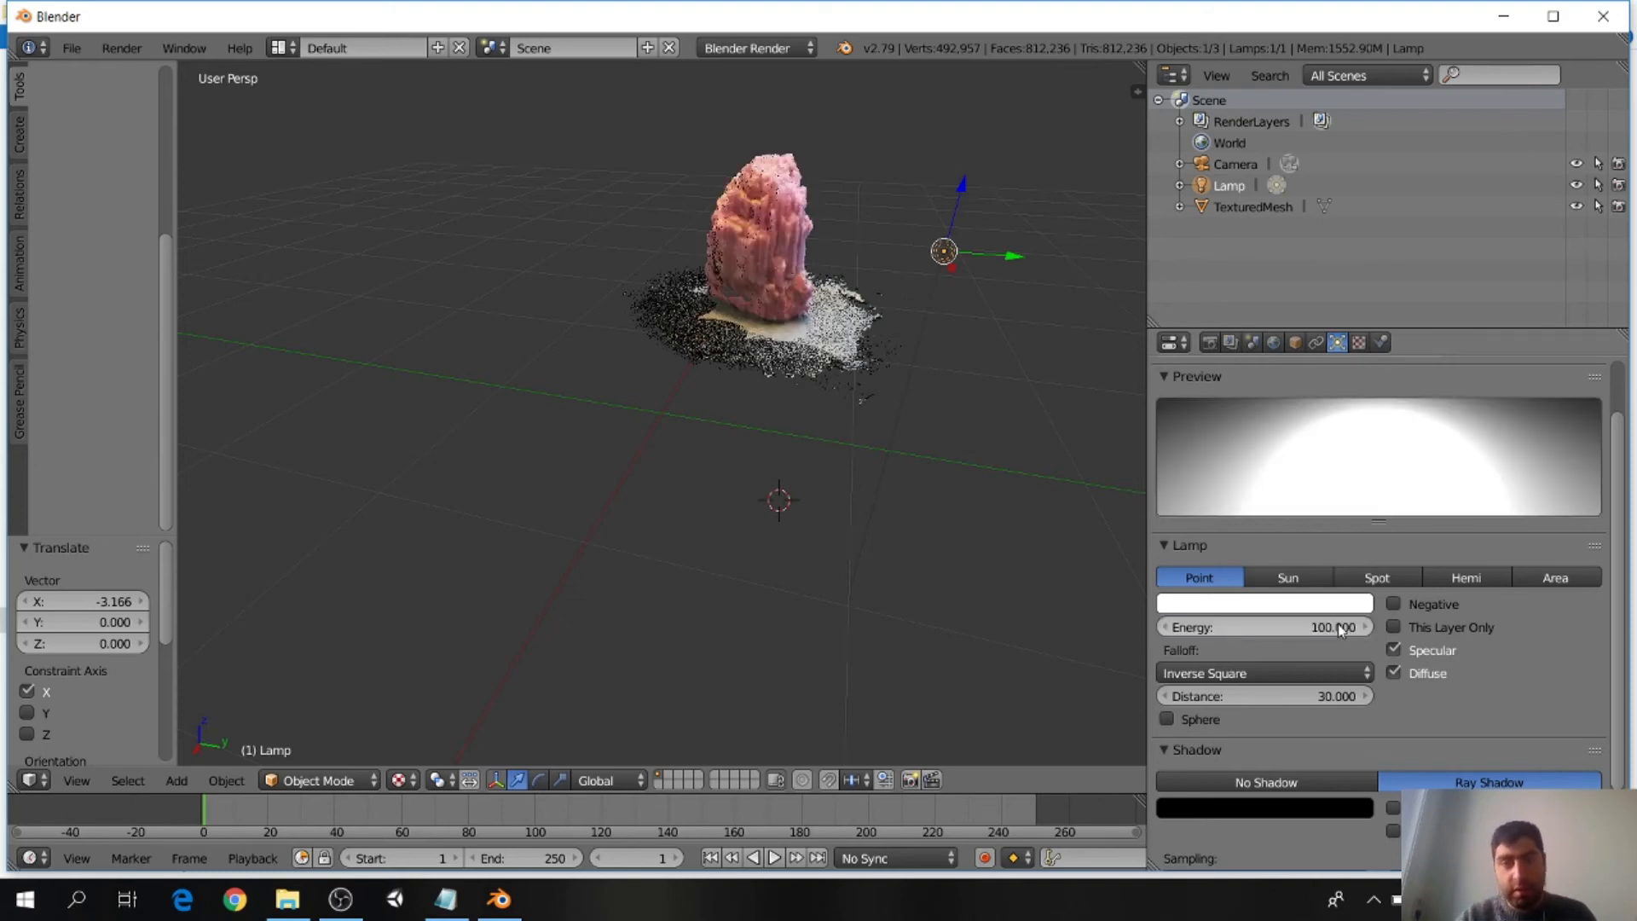
# Step: Examine the rock and ground from several sides to judge how the existing lamp lights them
pyautogui.moveTo(860, 189); pyautogui.dragTo(808, 238, button='middle')
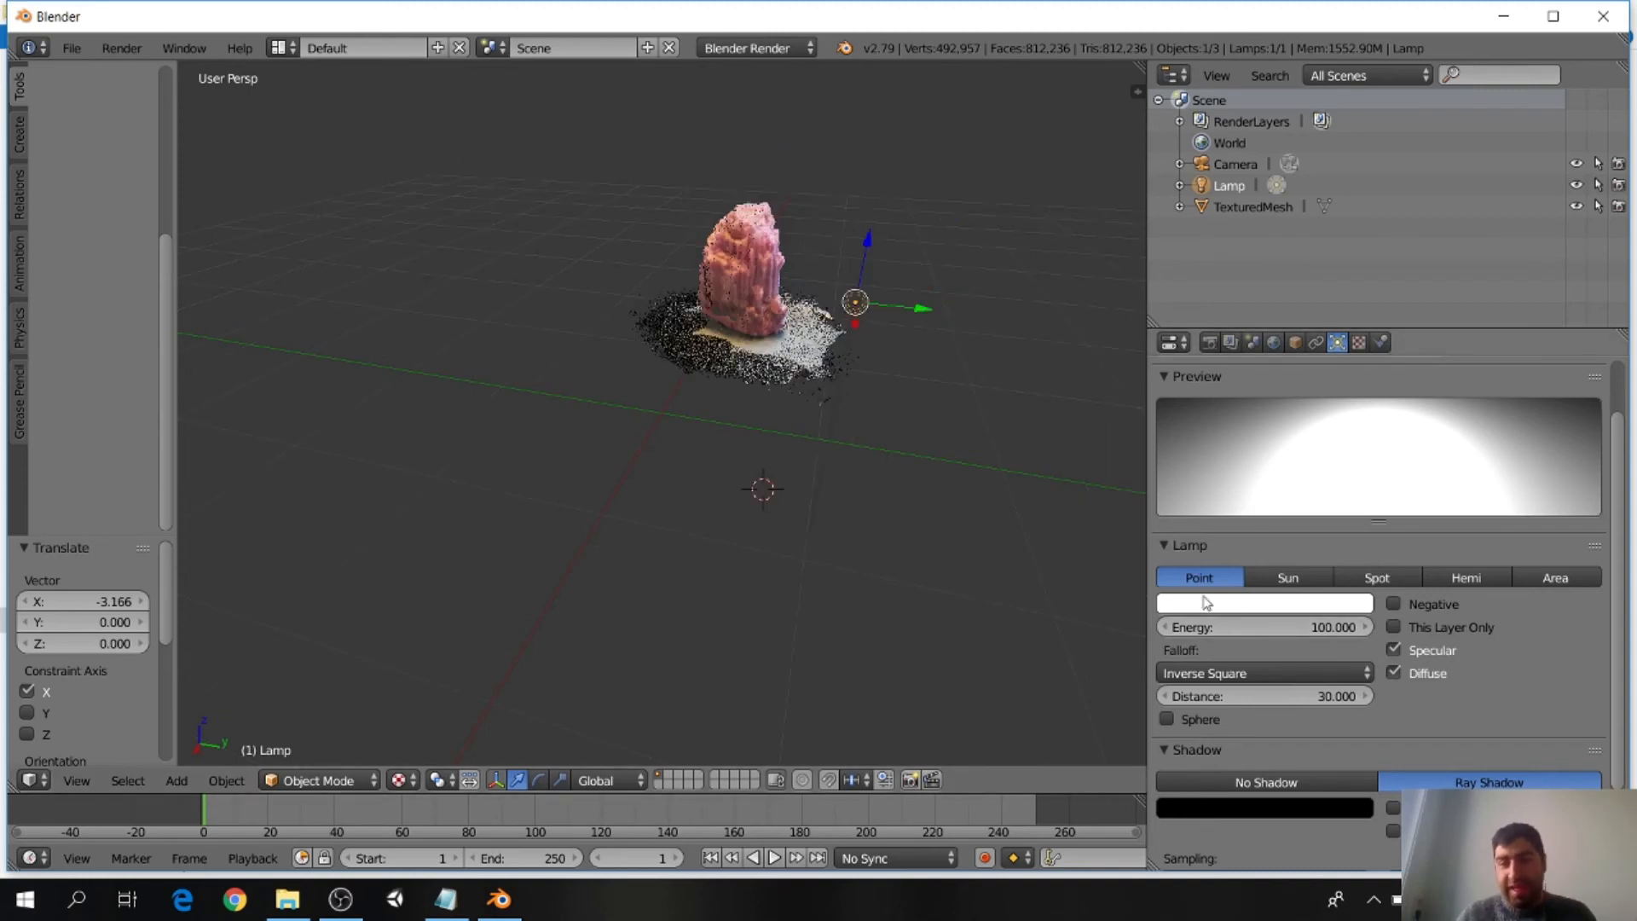
pyautogui.moveTo(932, 280); pyautogui.dragTo(442, 310, button='middle')
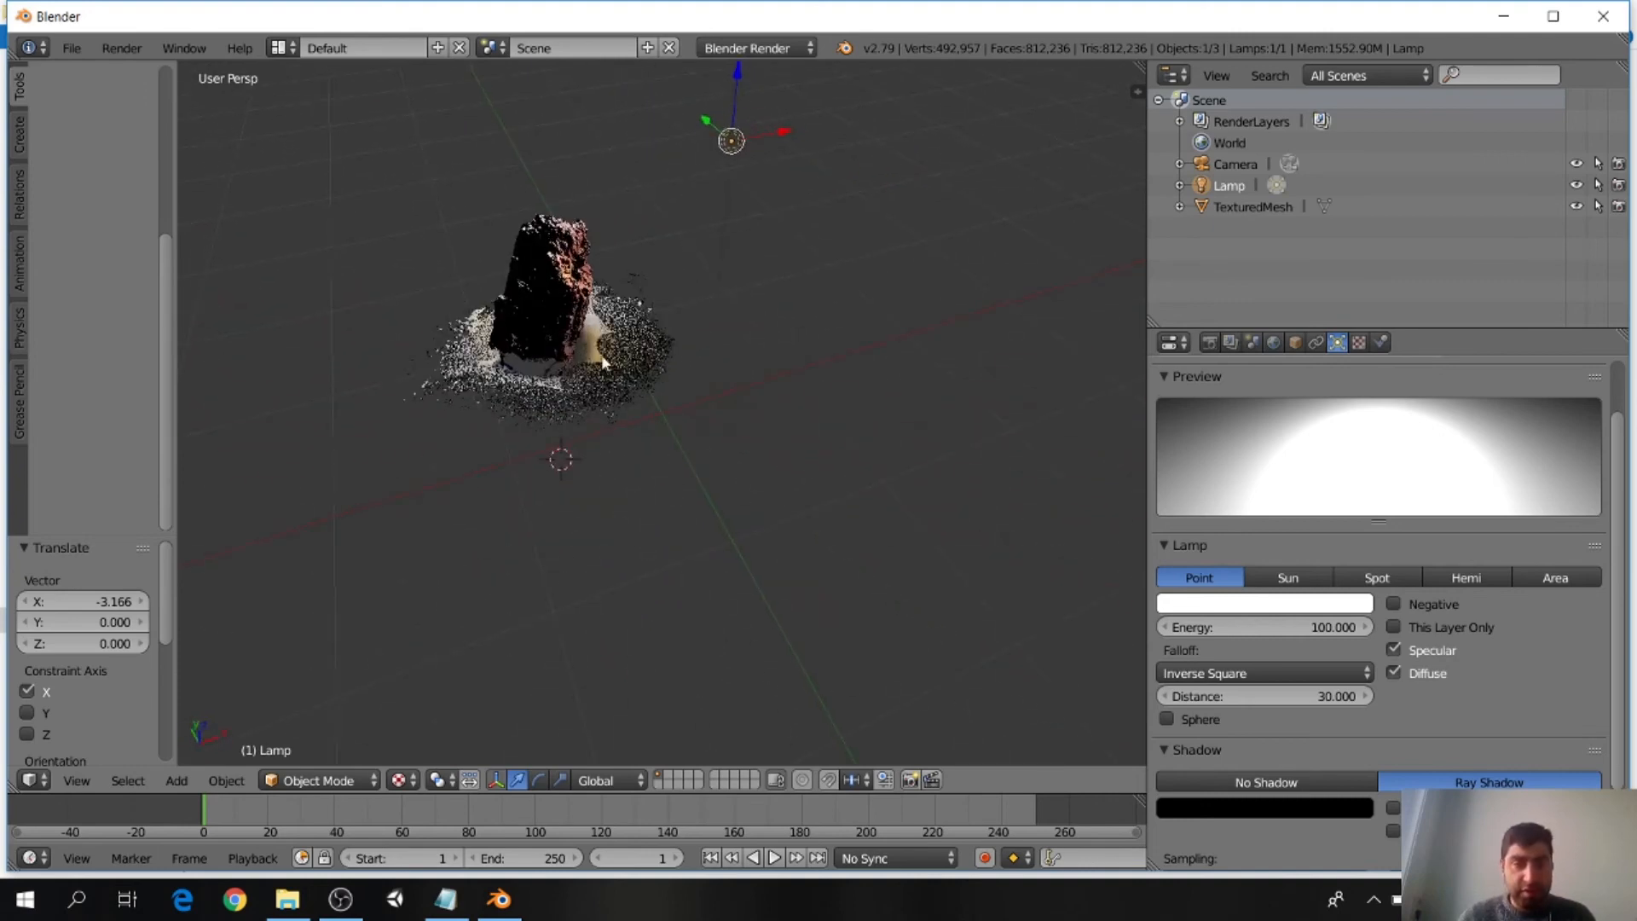
pyautogui.scroll(4, 654, 371)
pyautogui.scroll(-2, 566, 169)
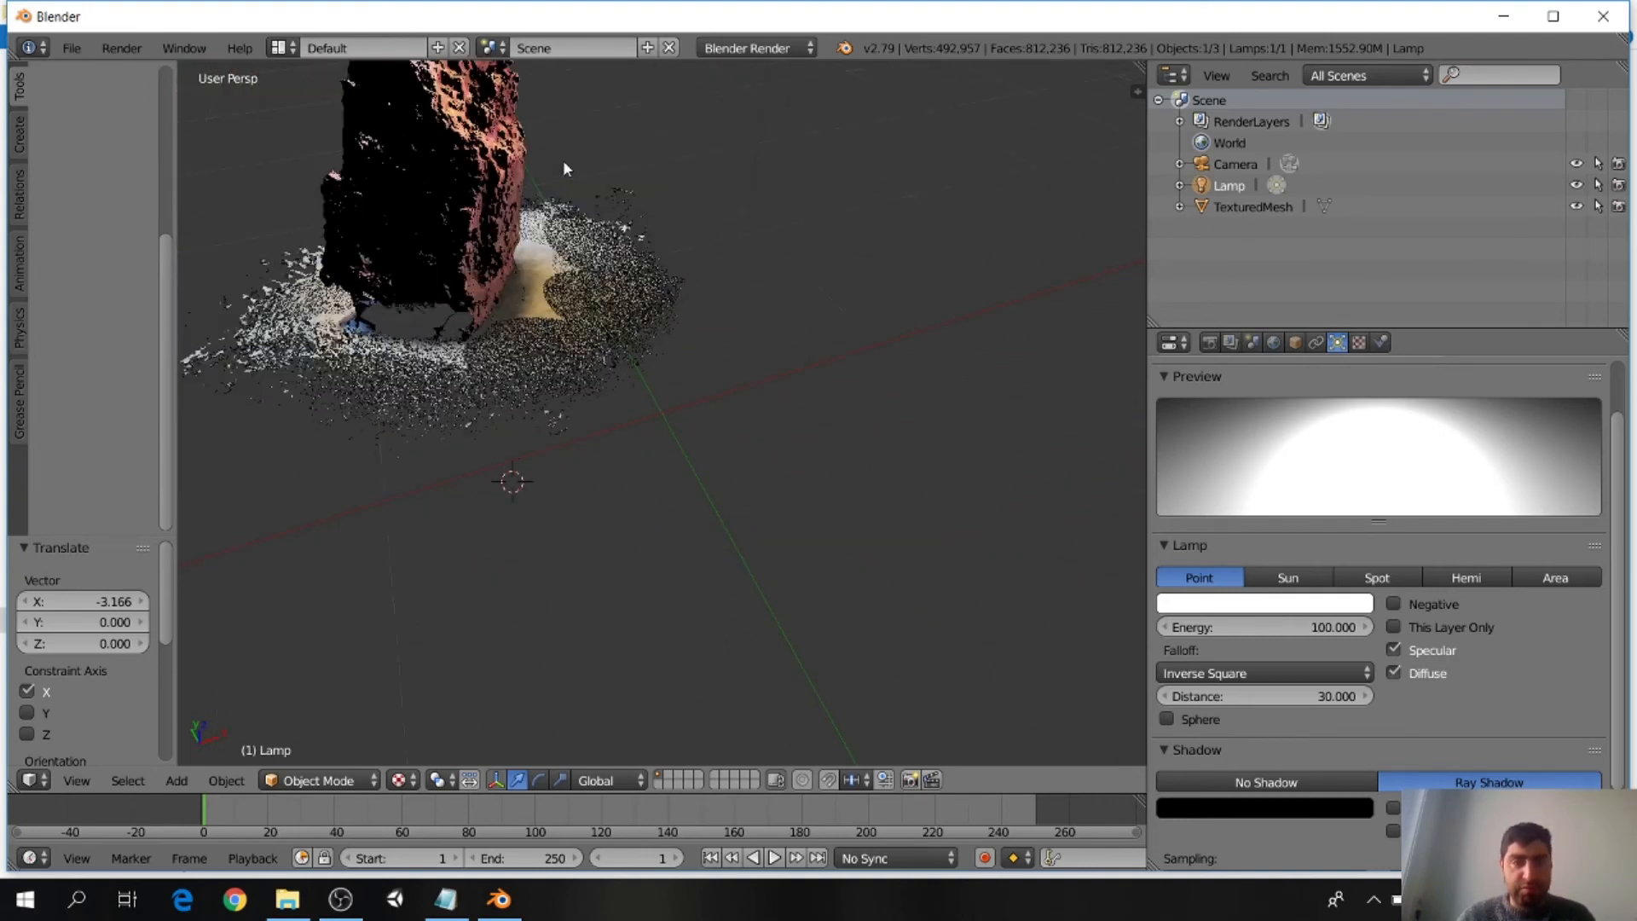
pyautogui.moveTo(558, 267); pyautogui.dragTo(875, 415, button='middle')
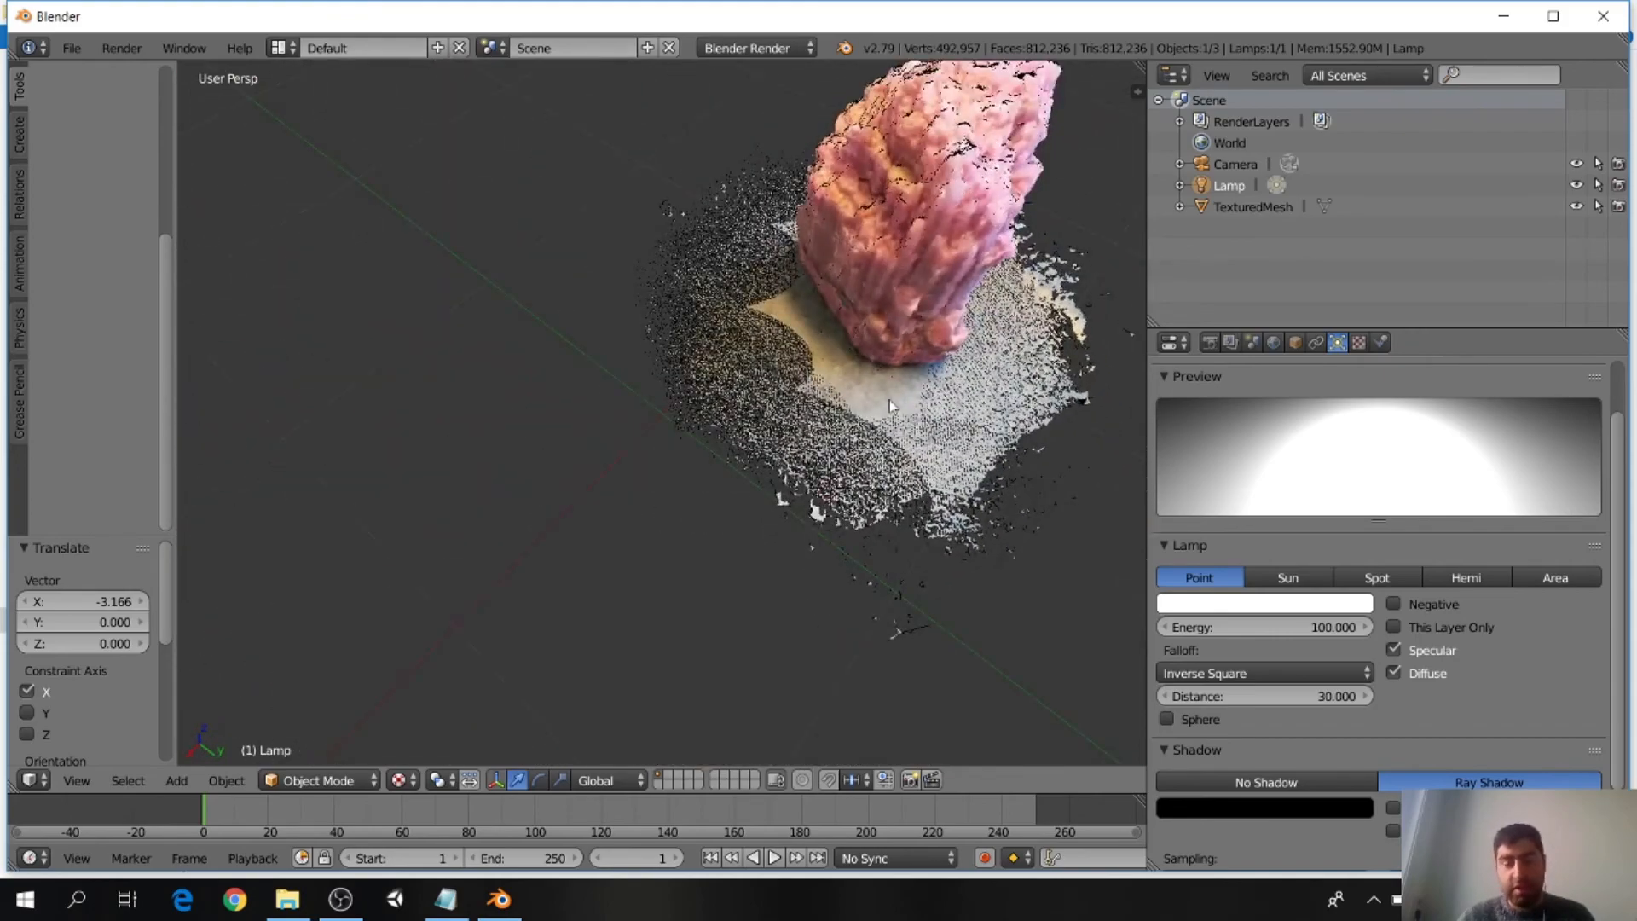
pyautogui.scroll(-4, 888, 401)
pyautogui.moveTo(889, 400); pyautogui.dragTo(872, 329, button='middle')
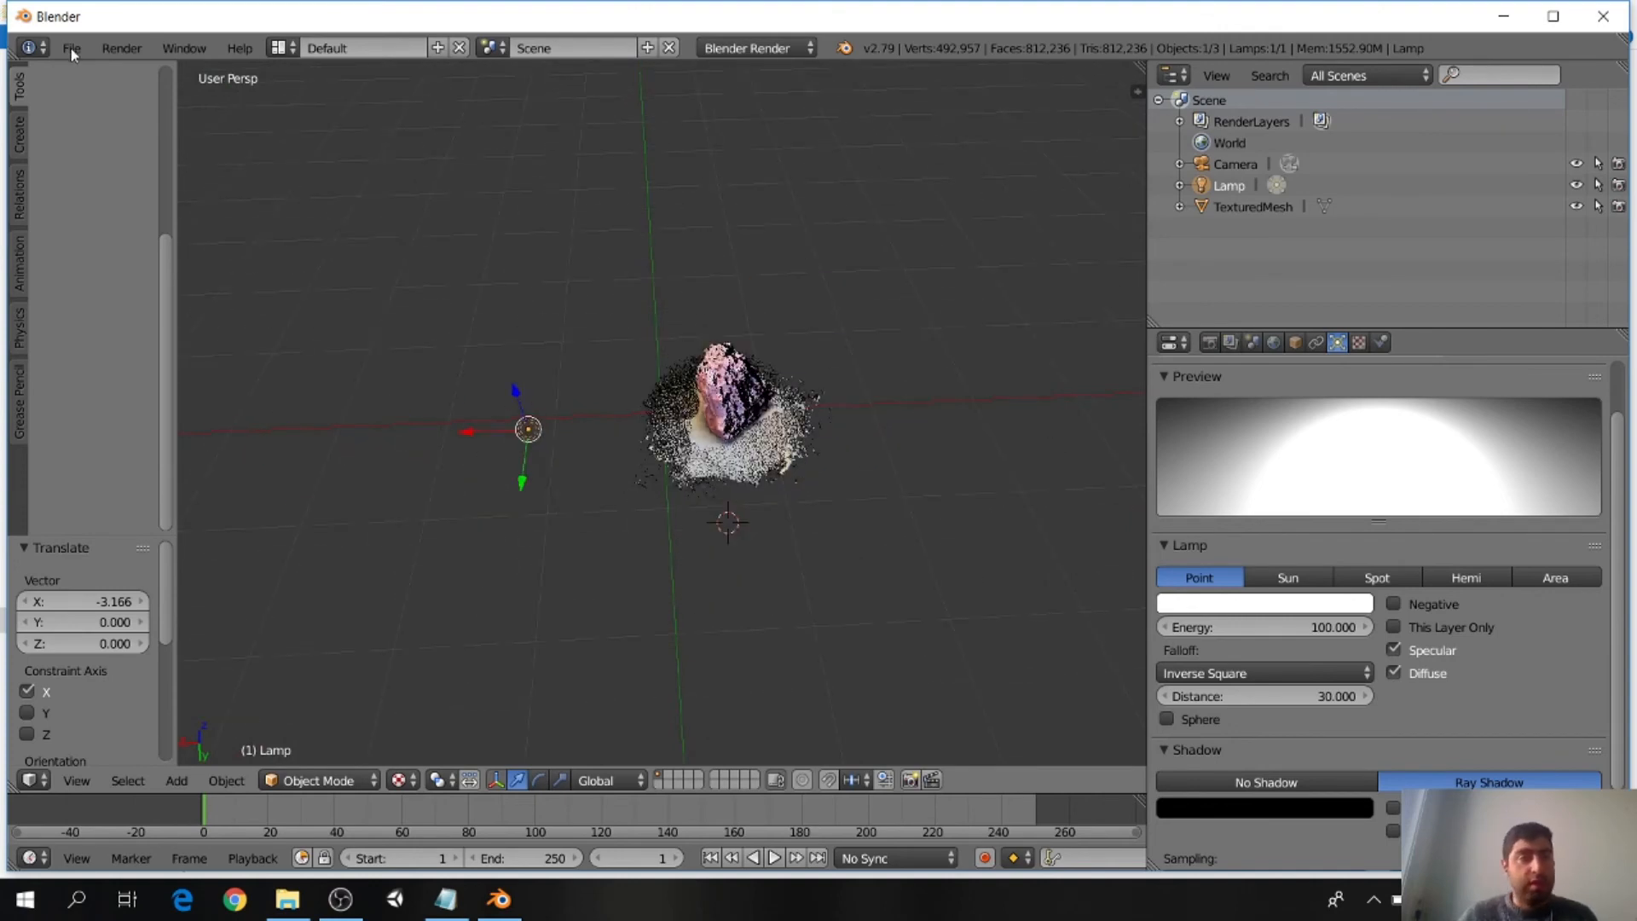
# Step: Select the rock mesh, set up an FBX export limited to selected objects, and cancel the export
pyautogui.rightClick(715, 381)
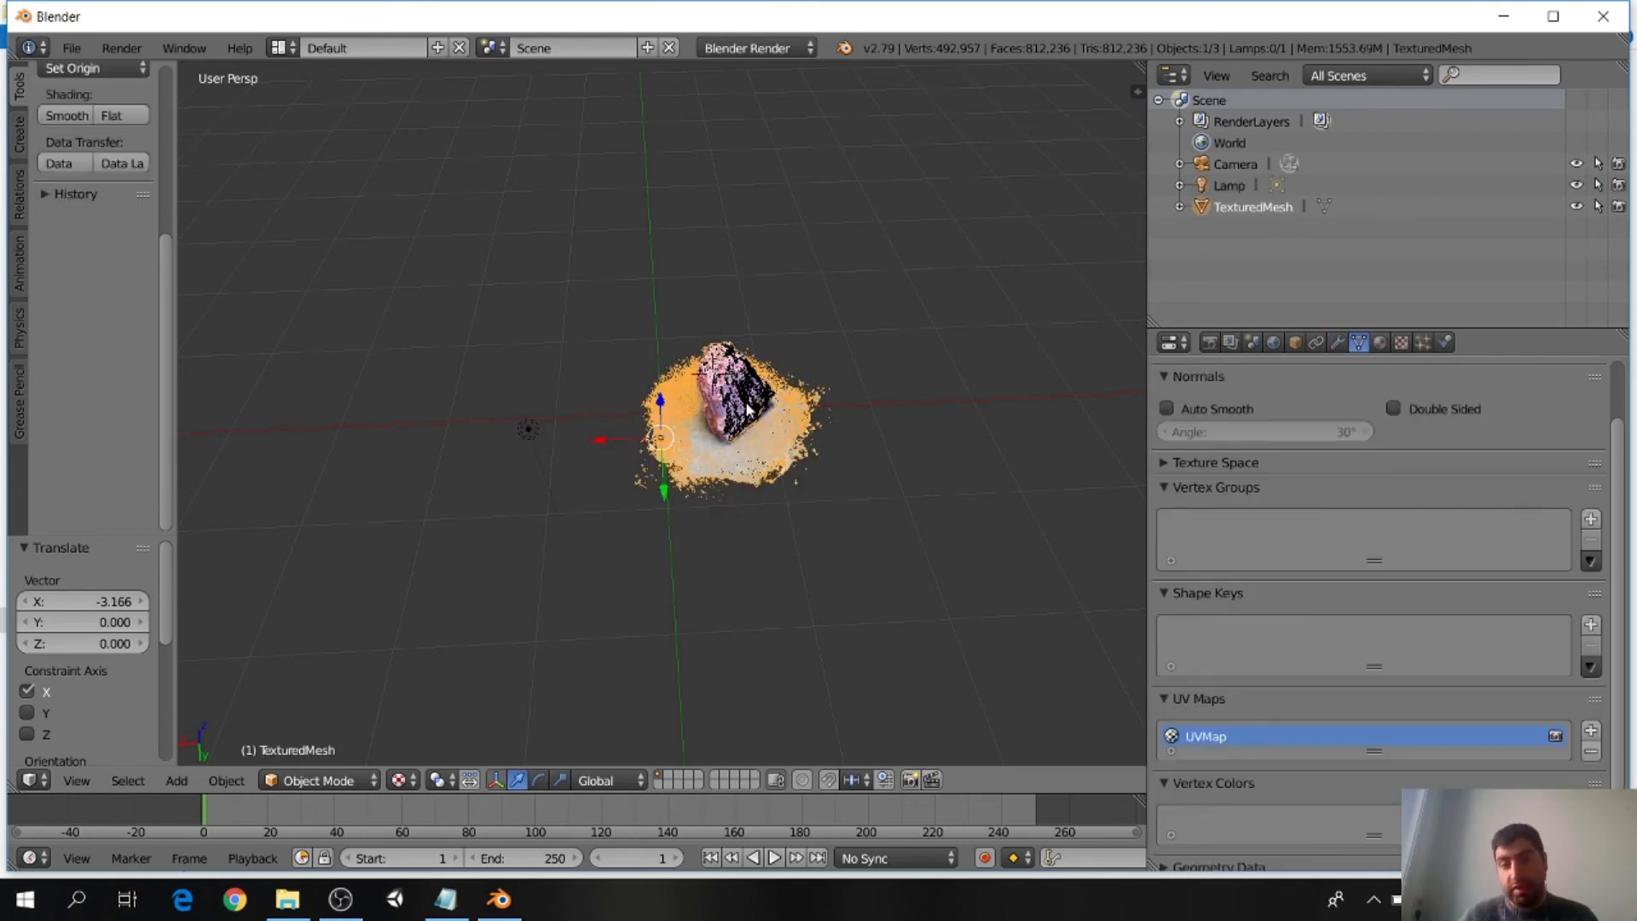
pyautogui.click(72, 47)
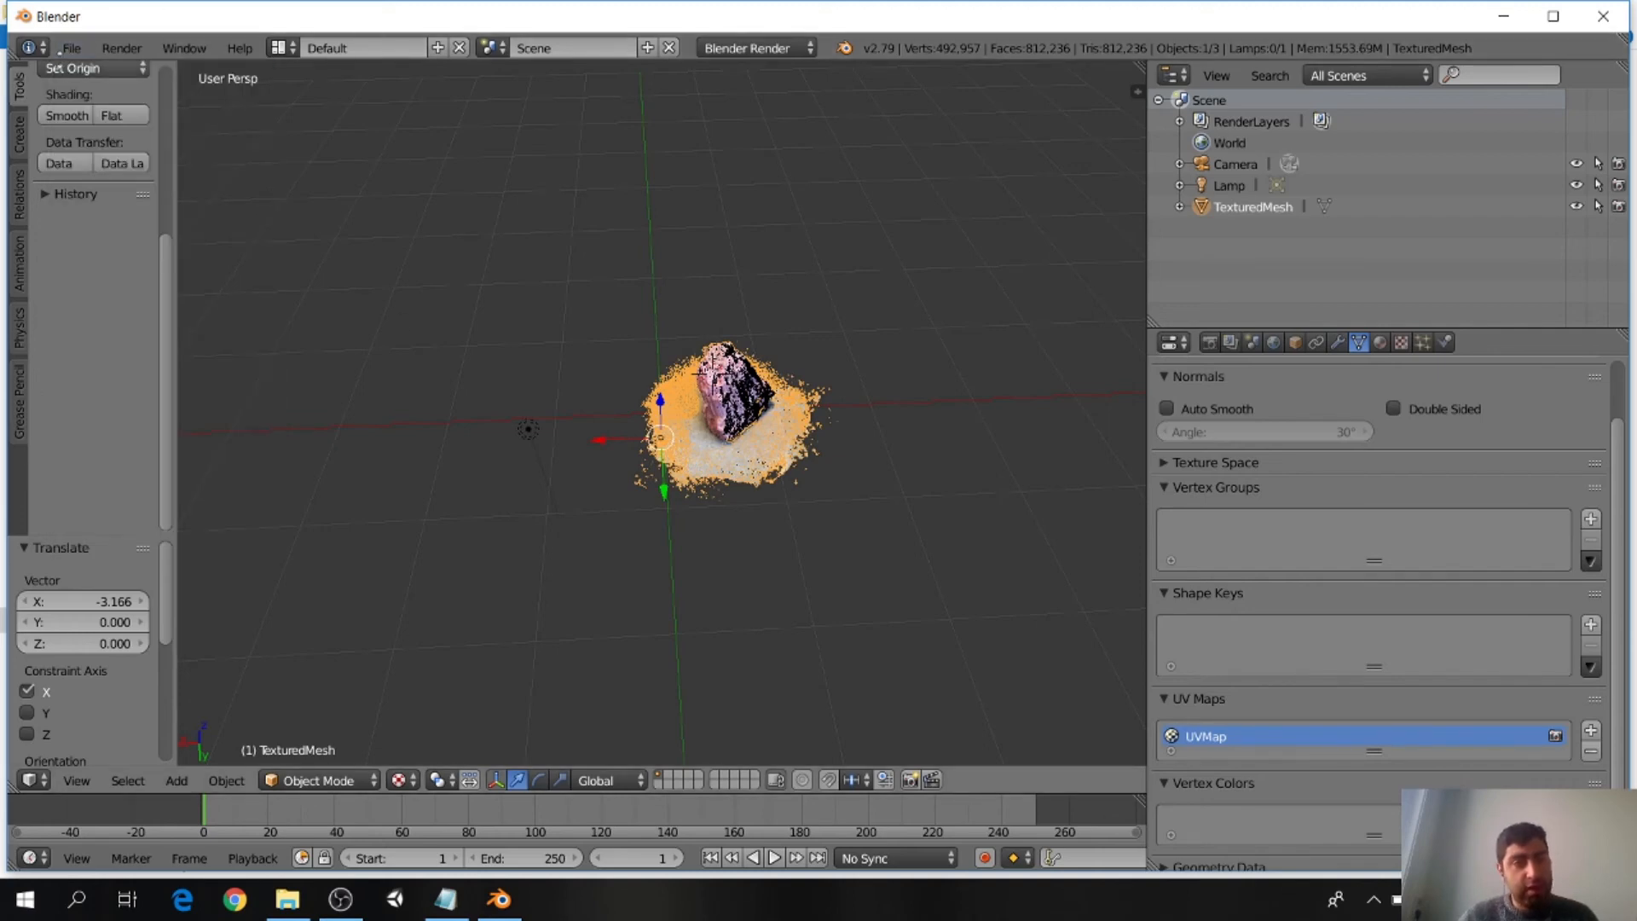
pyautogui.click(71, 48)
pyautogui.moveTo(132, 476)
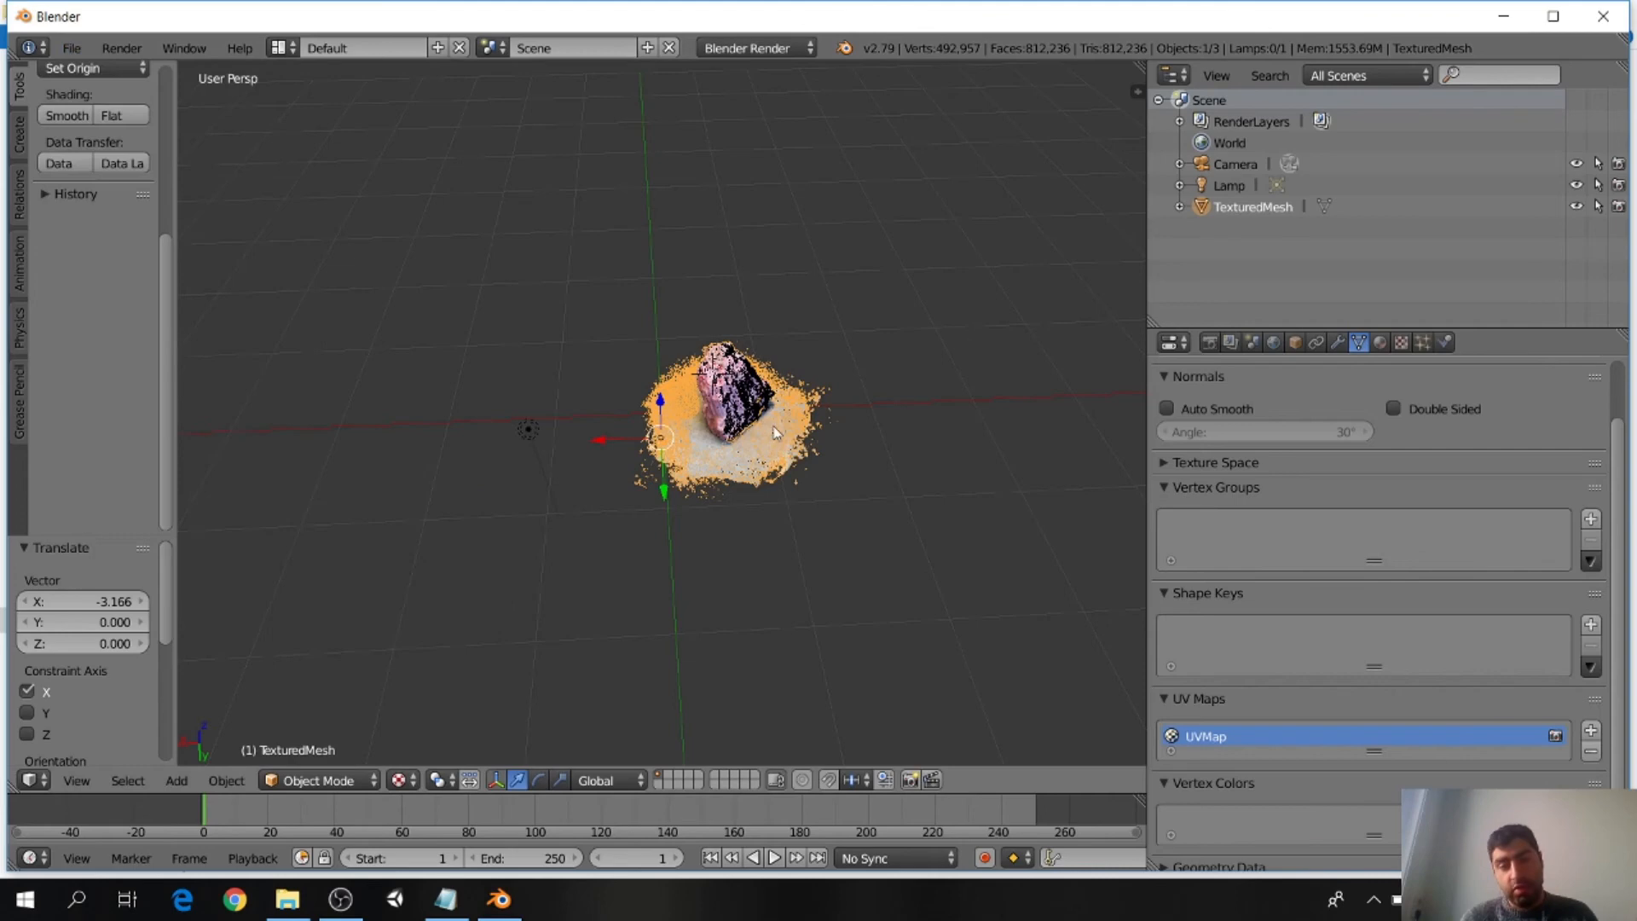
pyautogui.click(72, 48)
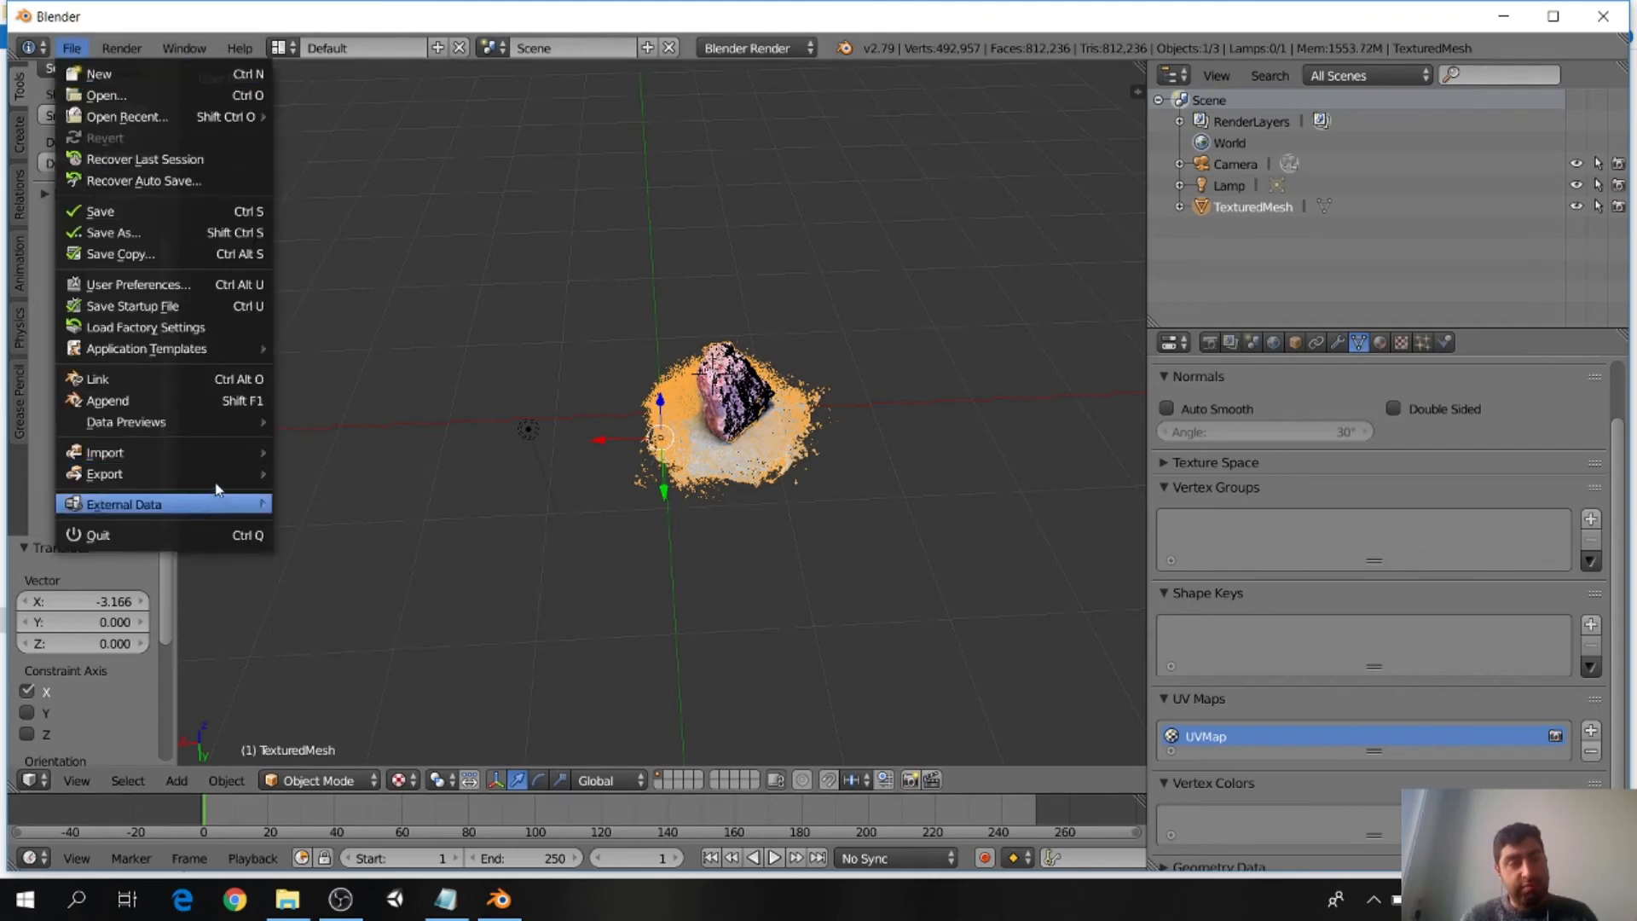
pyautogui.moveTo(214, 474)
pyautogui.click(369, 538)
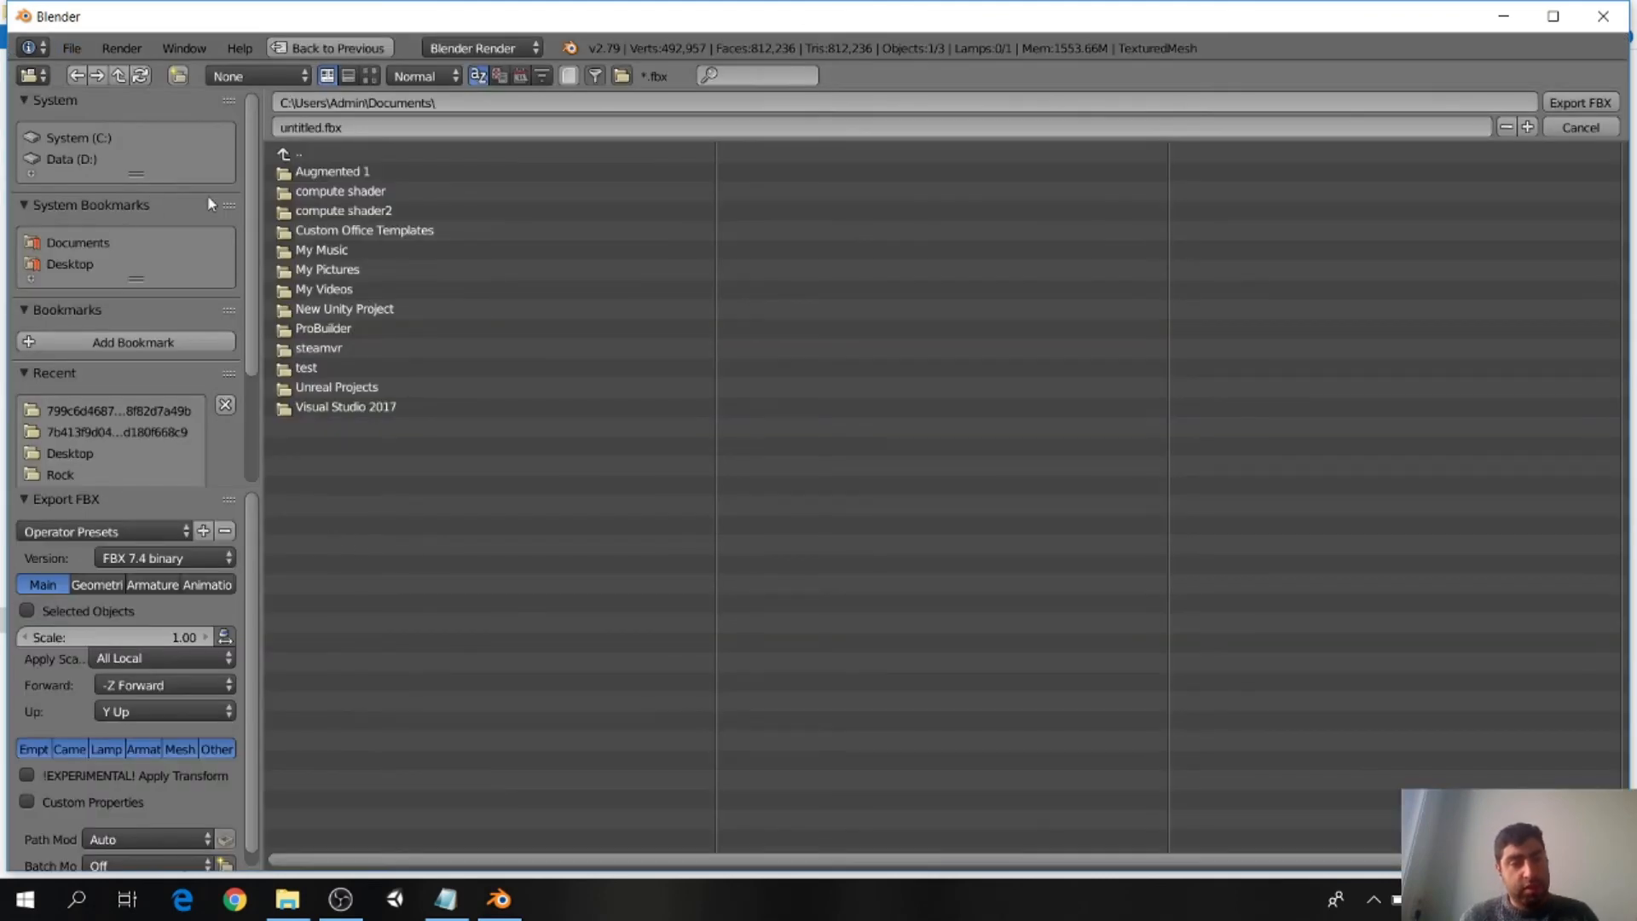
pyautogui.scroll(-4, 124, 458)
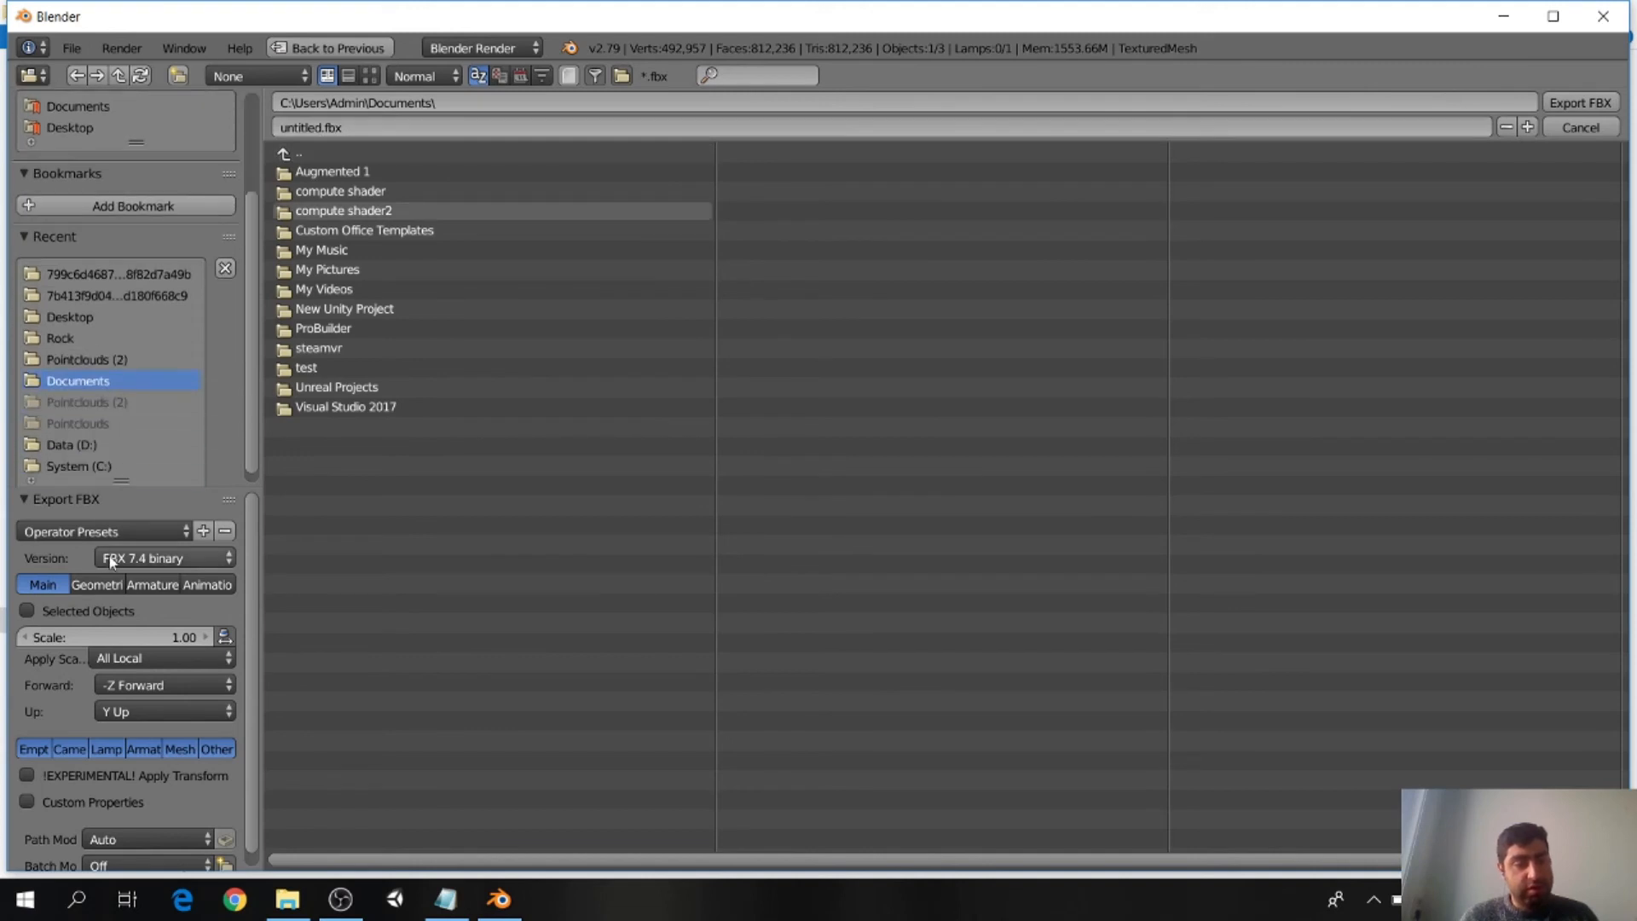
pyautogui.scroll(-1, 131, 621)
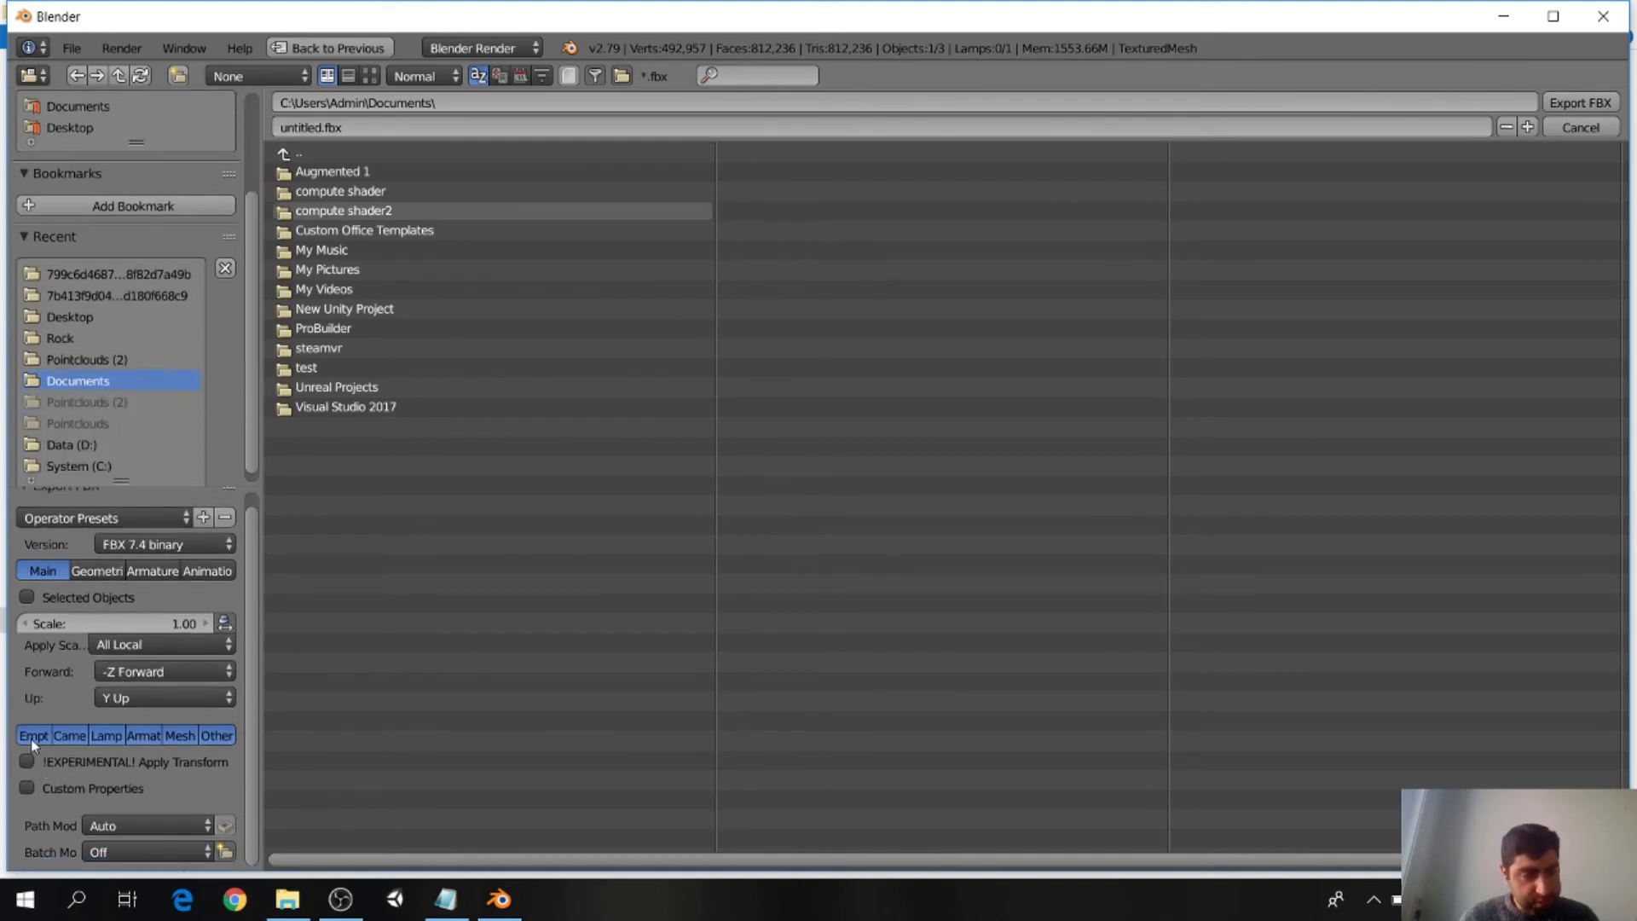
pyautogui.click(28, 599)
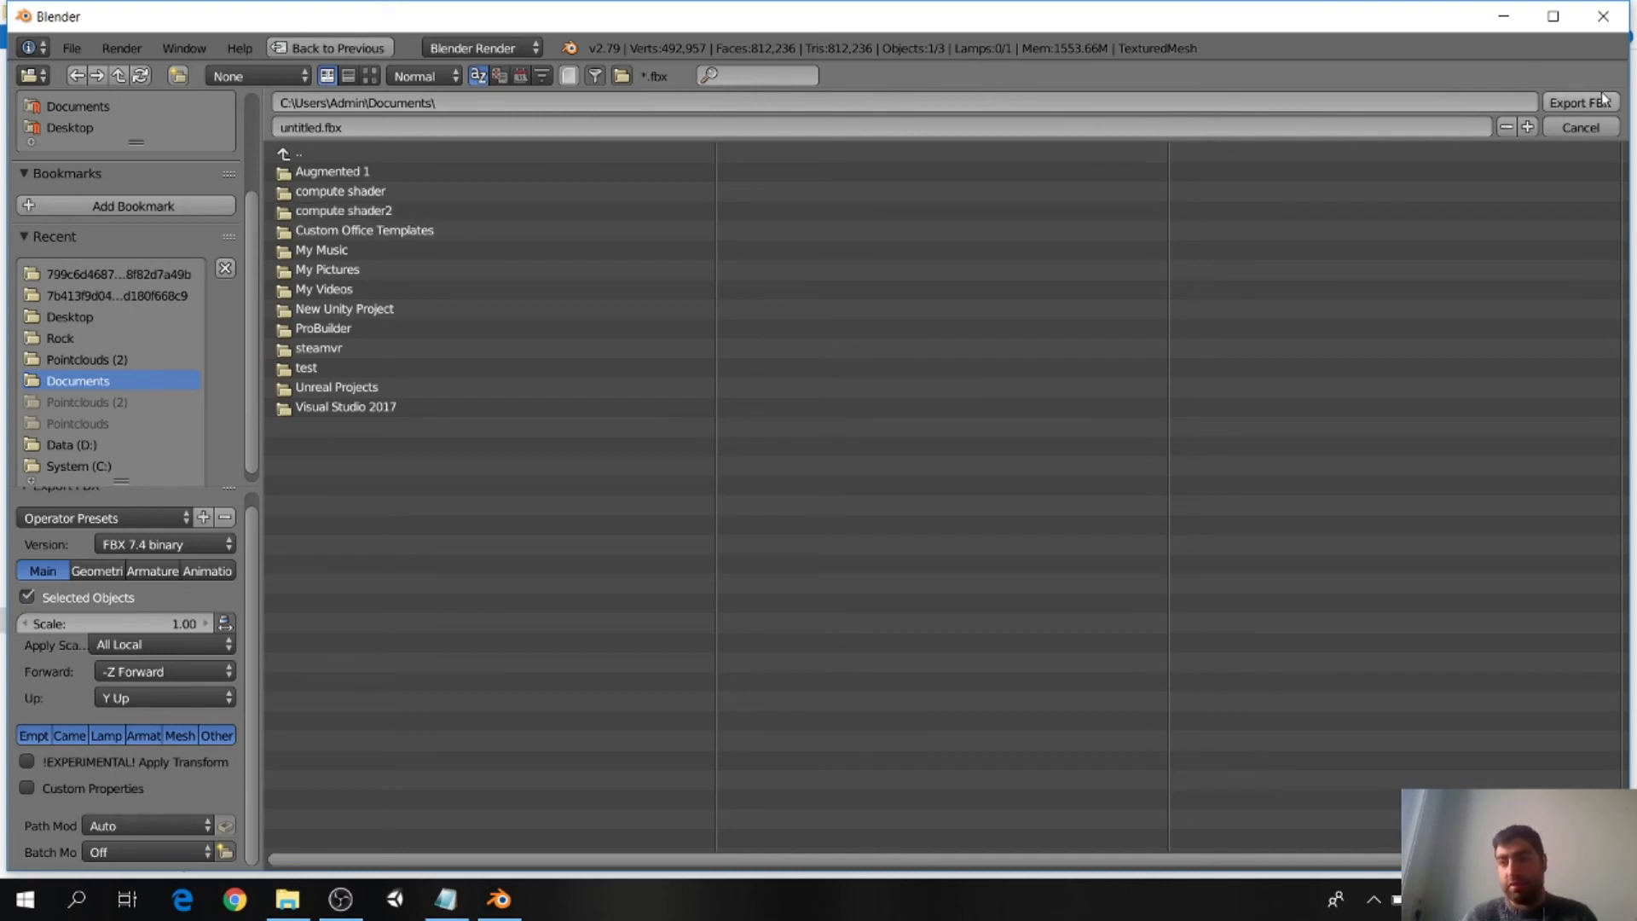
pyautogui.click(1580, 128)
# Step: Examine the rock's lit and dark sides from several angles and distances
pyautogui.scroll(2, 734, 429)
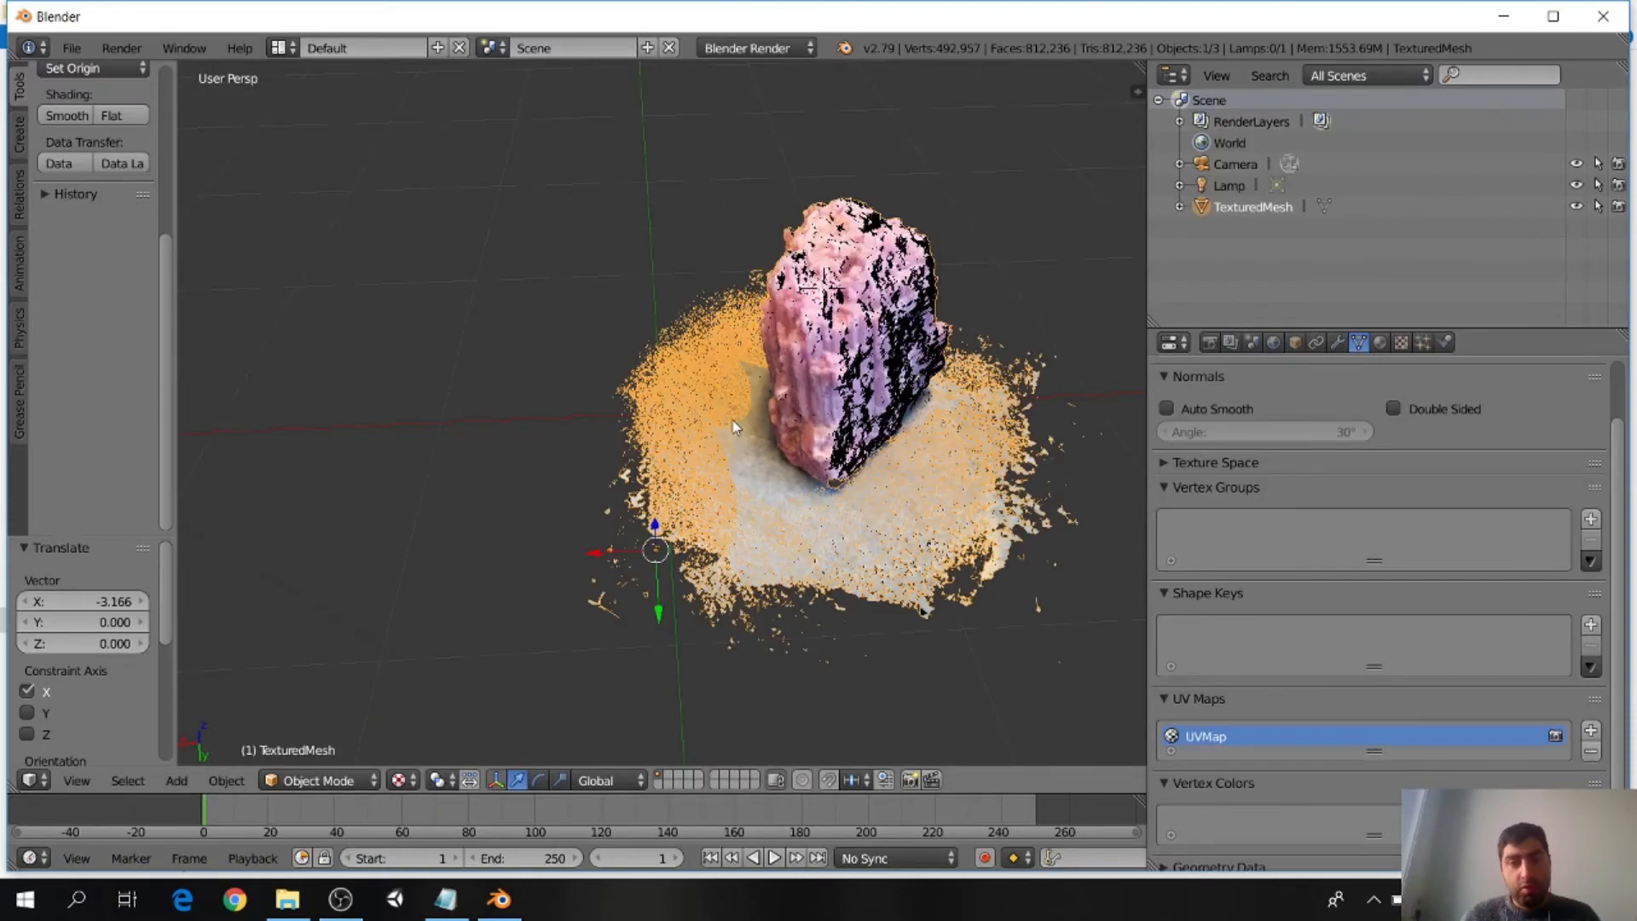
pyautogui.moveTo(805, 417); pyautogui.dragTo(447, 372, button='middle')
pyautogui.scroll(-3, 447, 373)
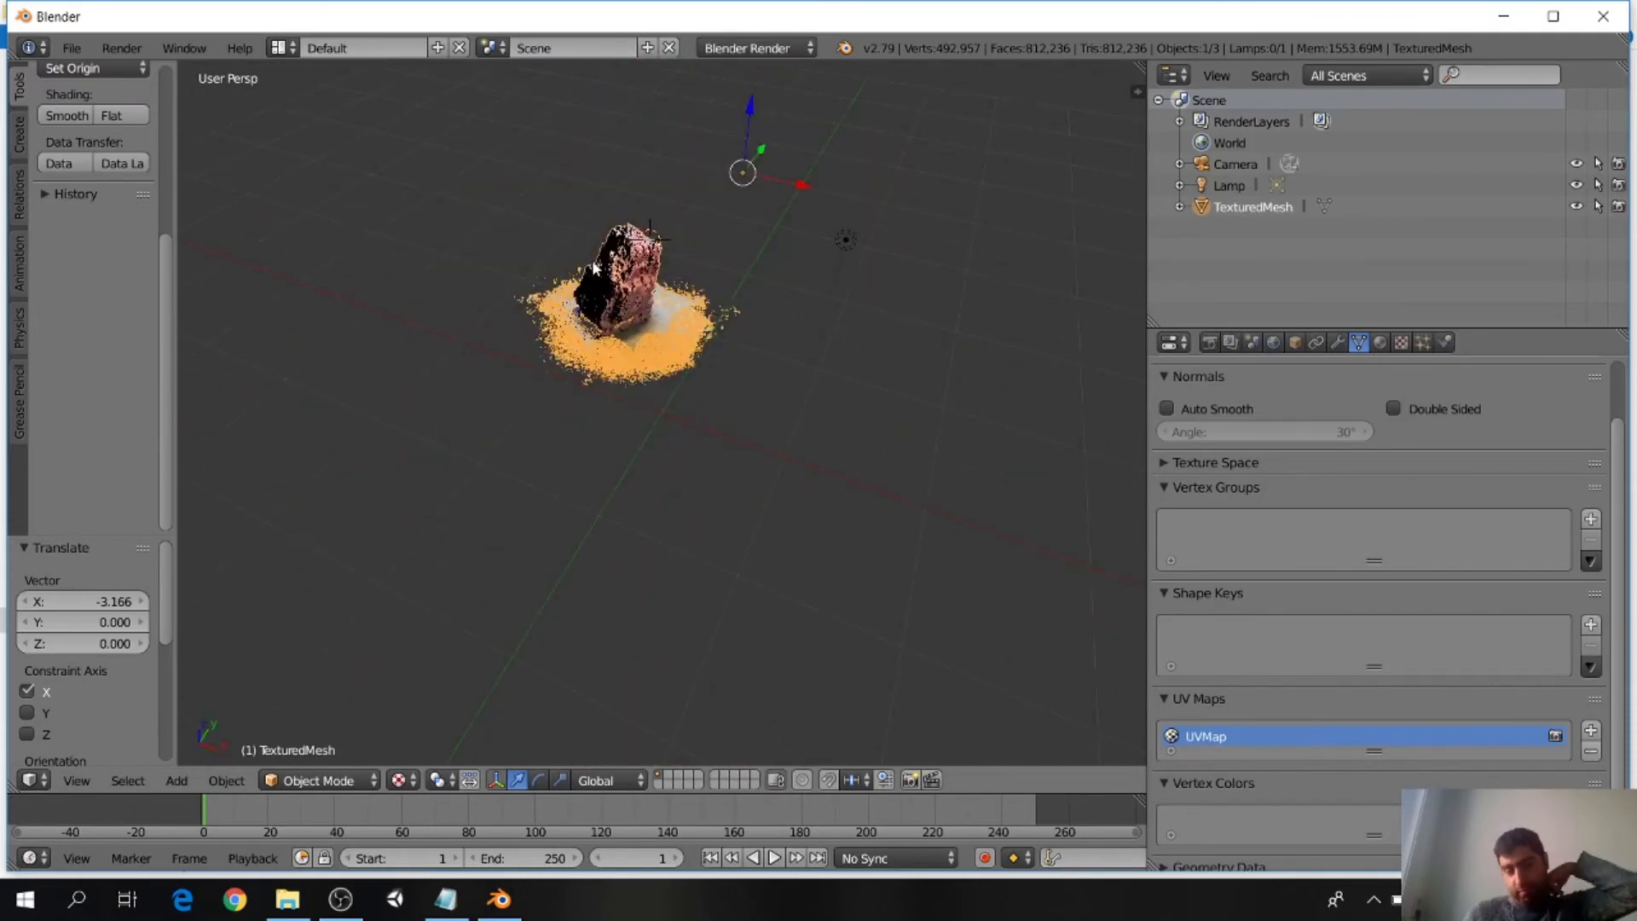
pyautogui.scroll(-1, 614, 271)
pyautogui.scroll(3, 648, 273)
pyautogui.moveTo(674, 270); pyautogui.dragTo(693, 208, button='middle')
pyautogui.scroll(-5, 695, 205)
pyautogui.scroll(4, 697, 208)
pyautogui.press('KP_0')
pyautogui.moveTo(687, 222); pyautogui.dragTo(826, 197, button='middle')
# Step: Add a point lamp and place it beside the rock's dark side, offset along negative X and about 0.68 along negative Y
pyautogui.rightClick(827, 200)
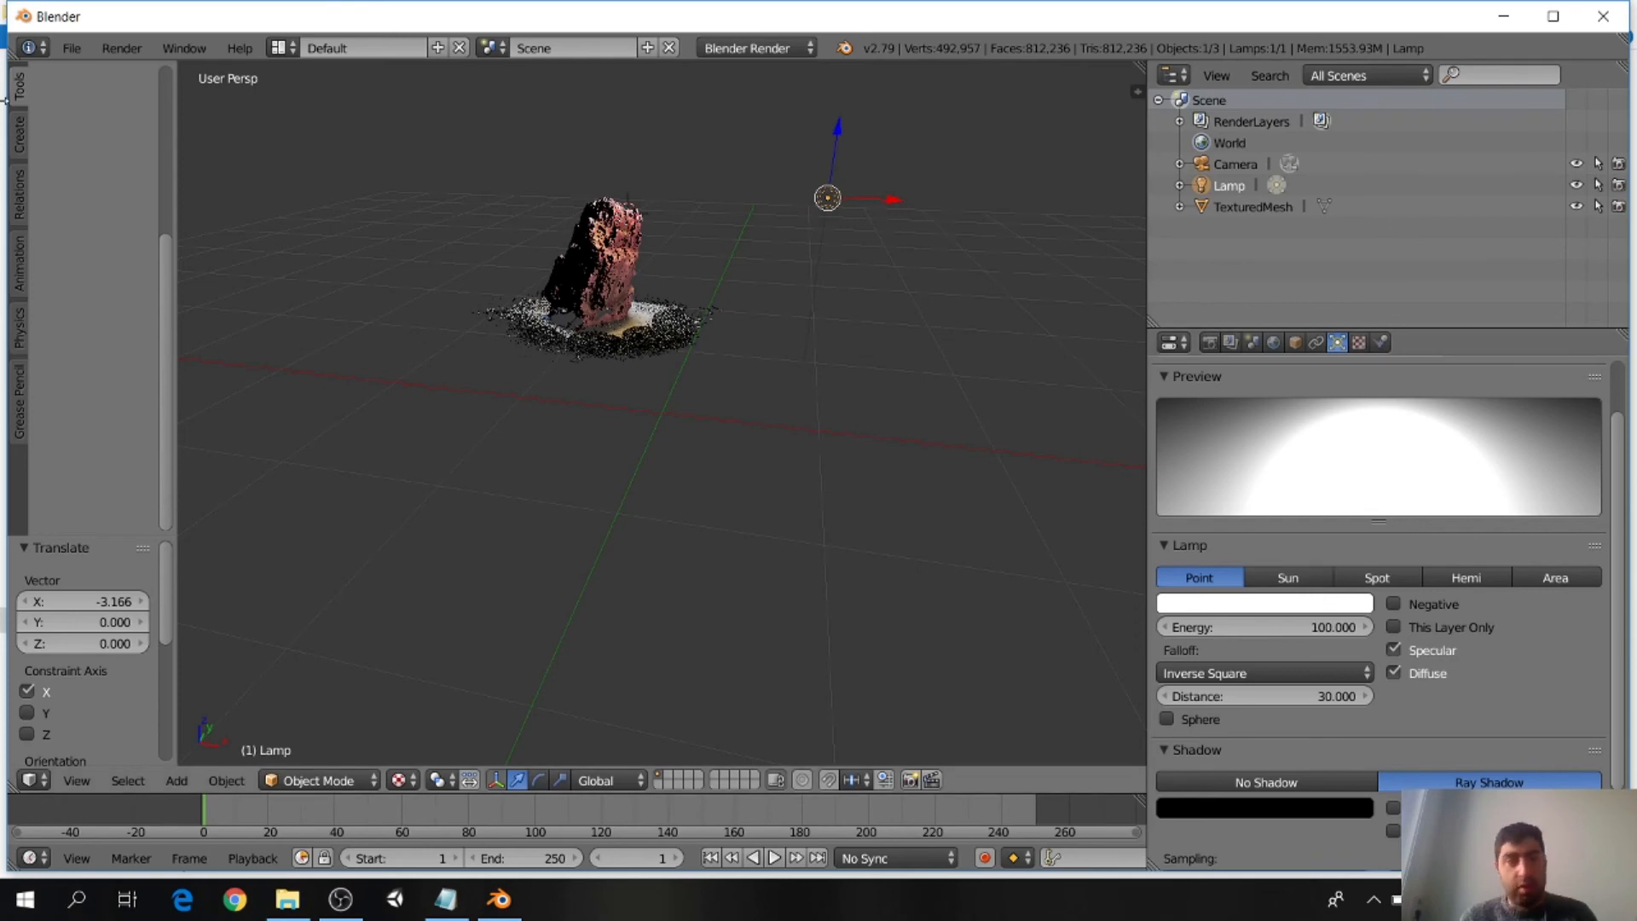
pyautogui.click(18, 134)
pyautogui.scroll(-5, 110, 310)
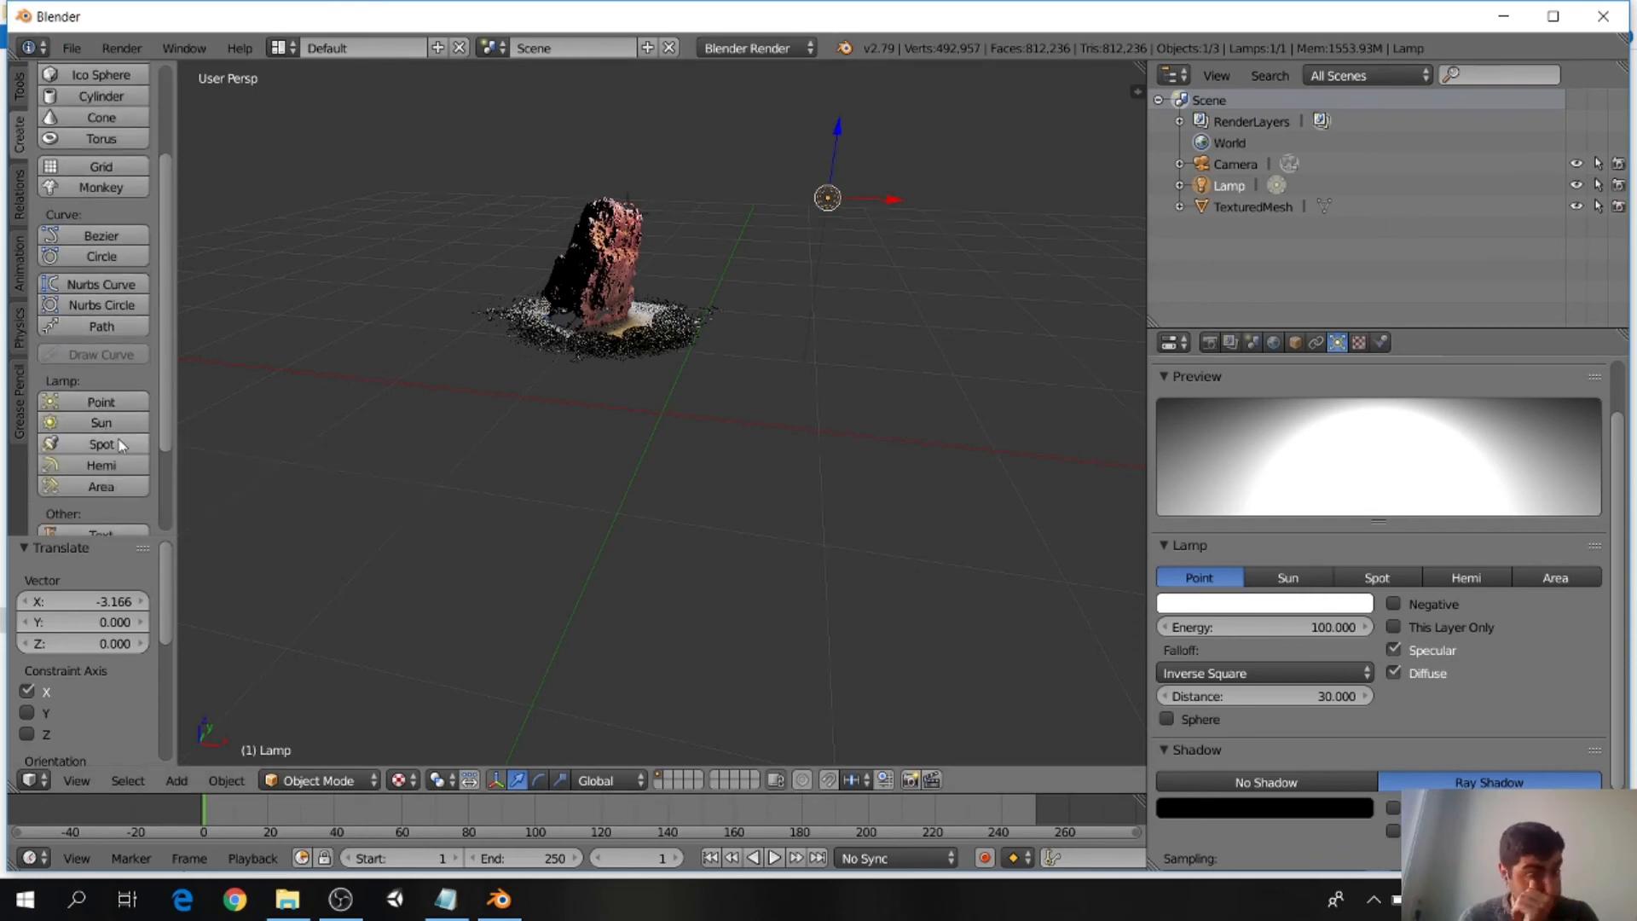
pyautogui.click(110, 408)
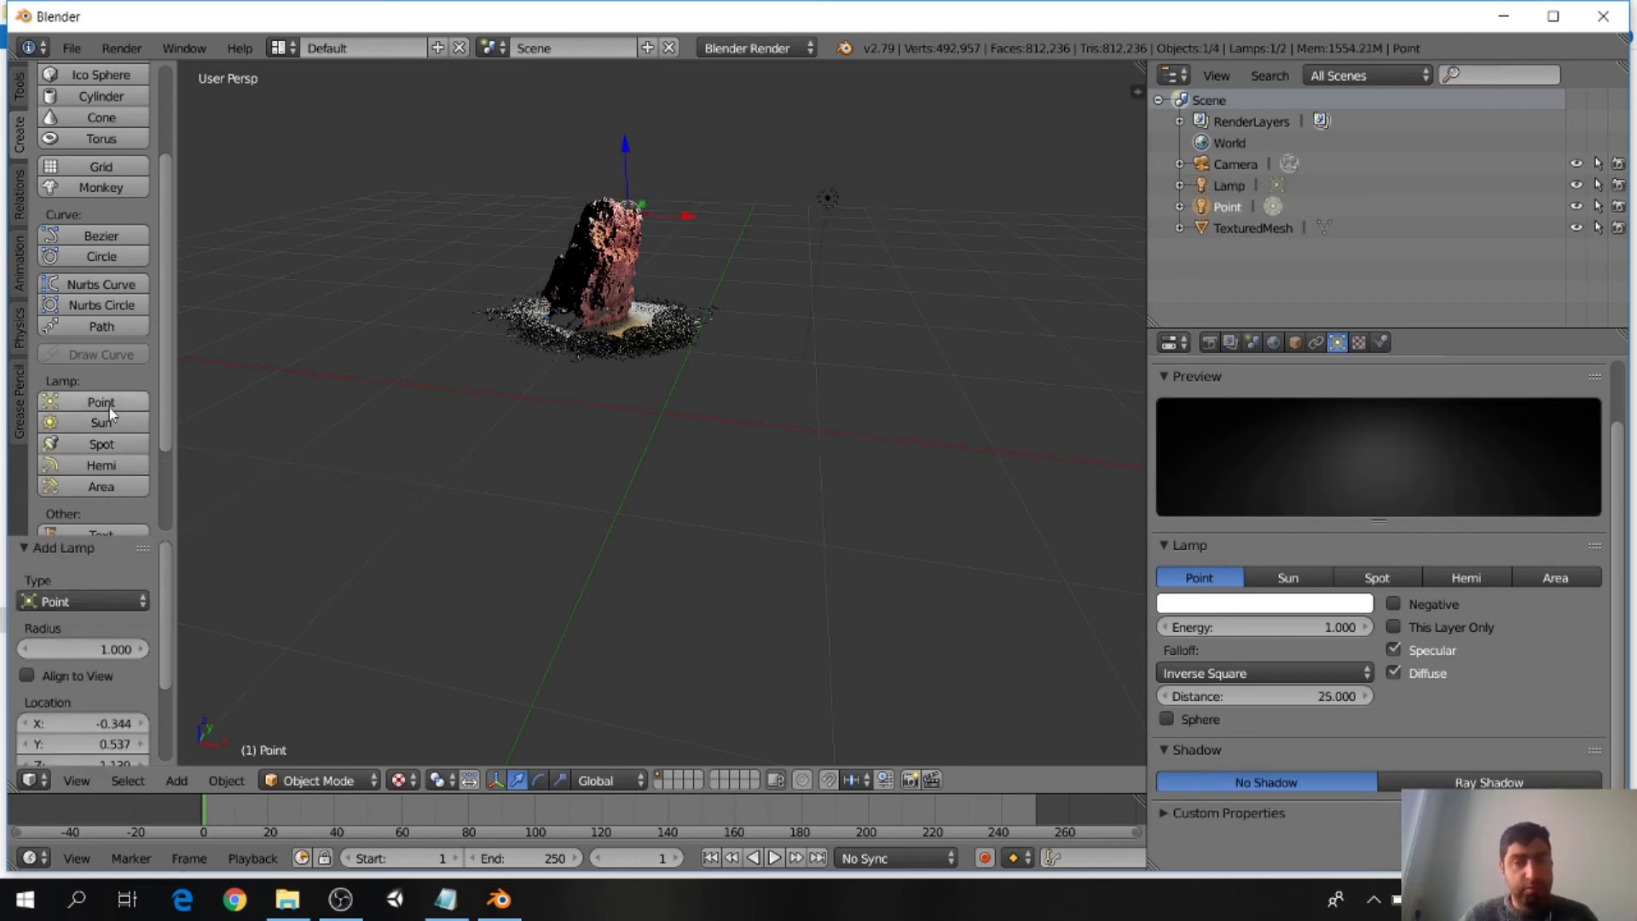
pyautogui.moveTo(680, 223); pyautogui.dragTo(551, 220)
pyautogui.moveTo(551, 220); pyautogui.dragTo(661, 281, button='middle')
pyautogui.moveTo(458, 167); pyautogui.dragTo(441, 300)
pyautogui.moveTo(451, 394); pyautogui.dragTo(486, 239, button='middle')
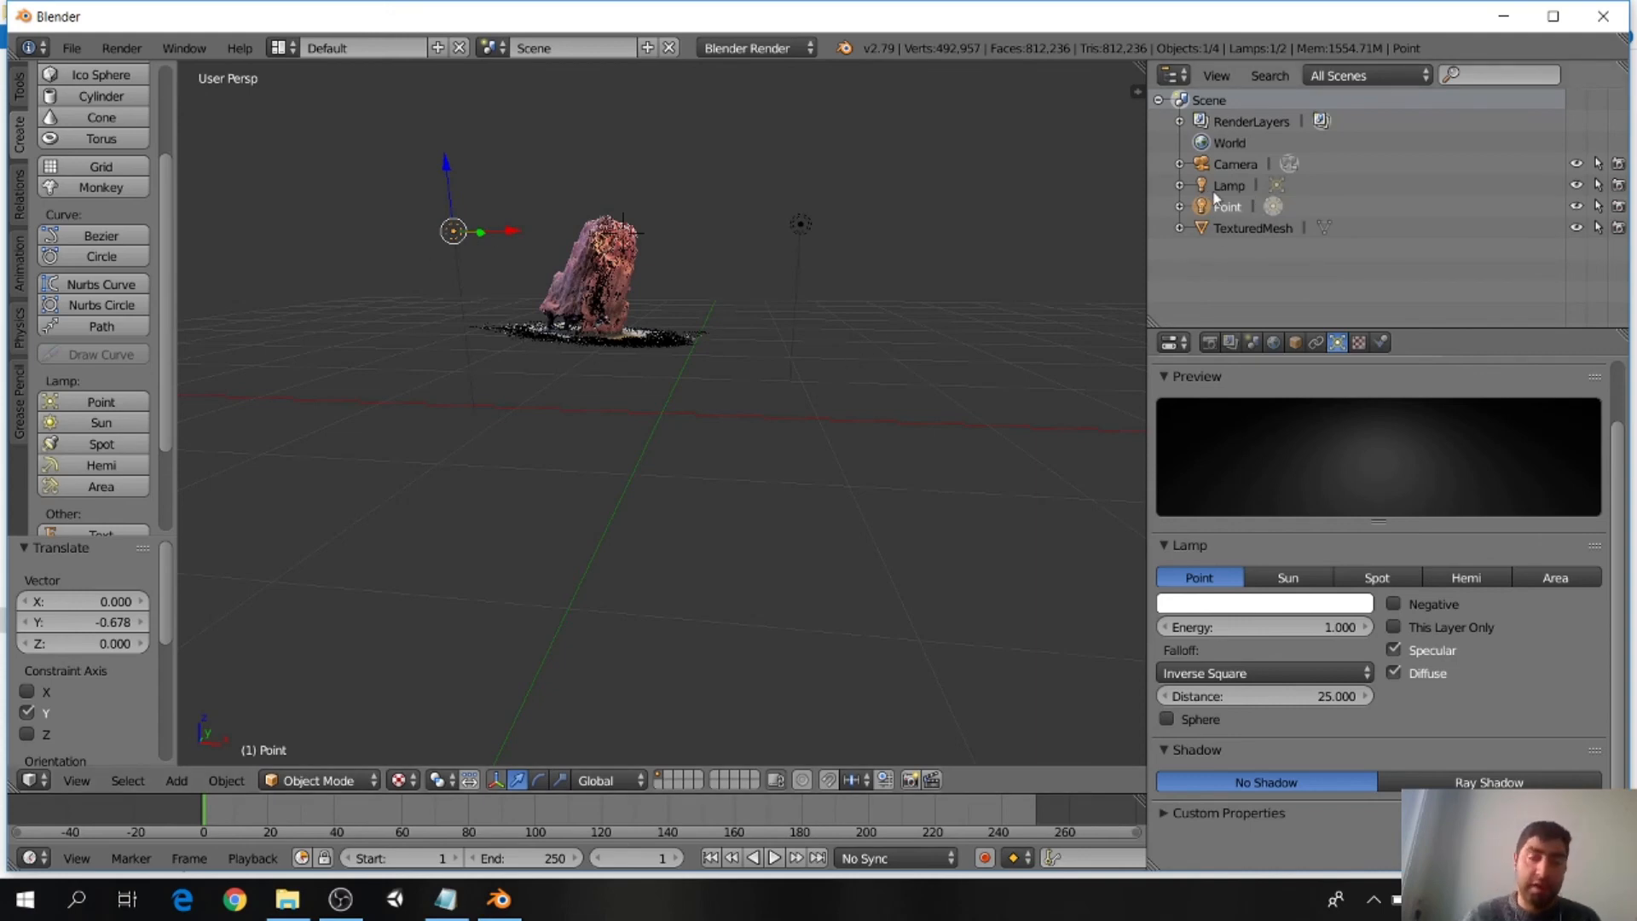
pyautogui.moveTo(594, 261); pyautogui.dragTo(495, 337, button='middle')
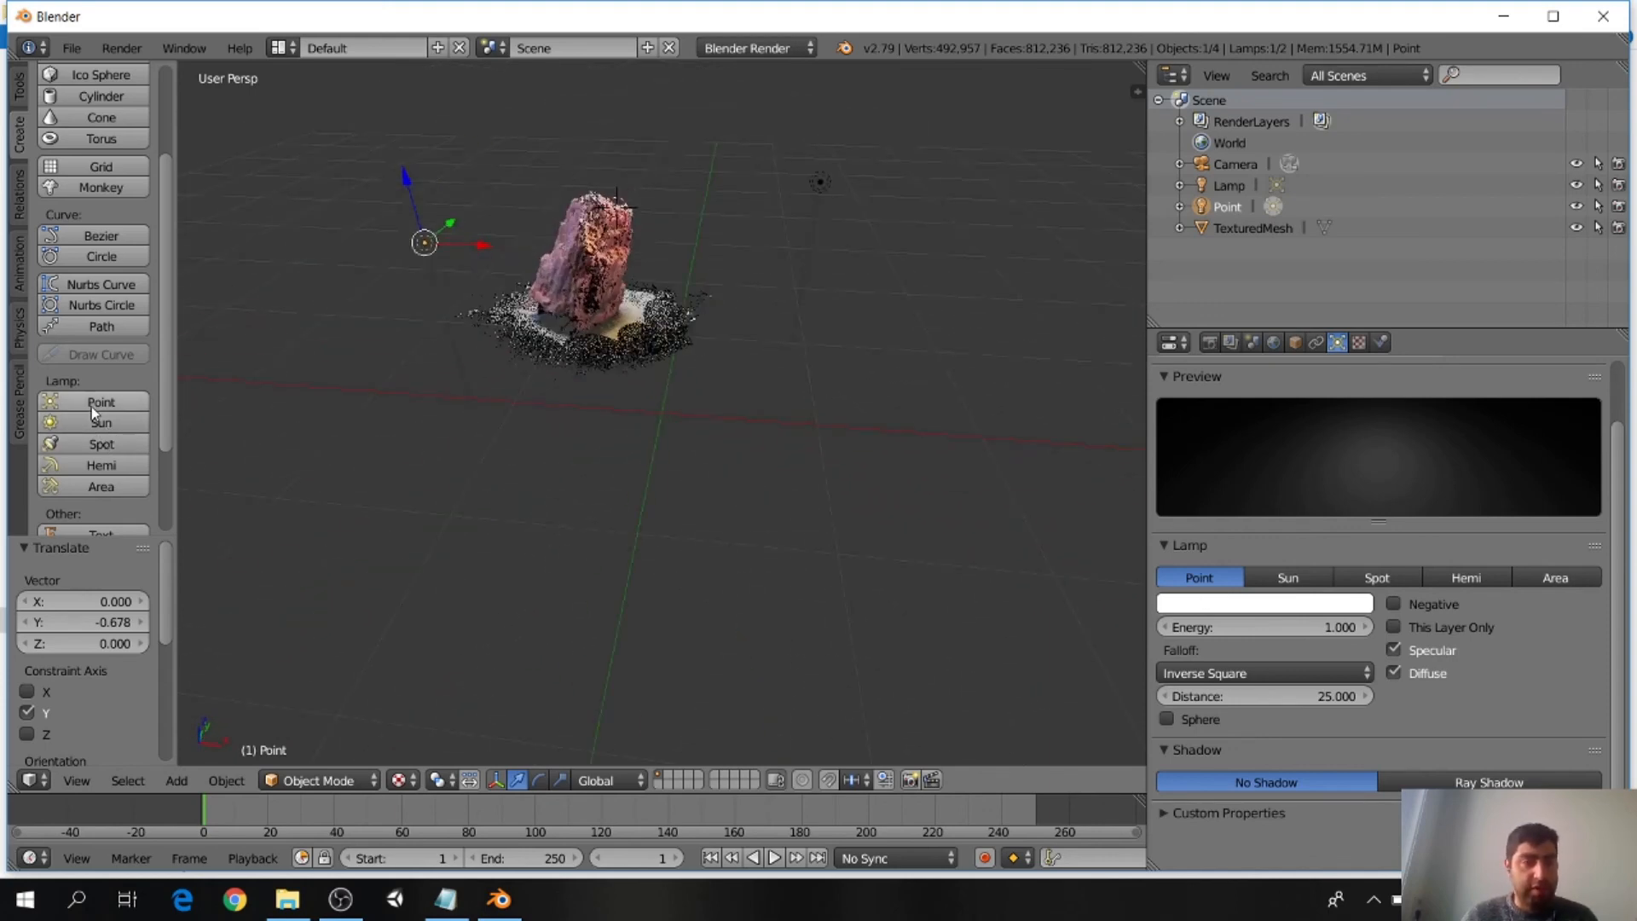
# Step: Add a second point lamp and move it about 0.94 along negative Y and slightly along X, in front of the rock
pyautogui.click(90, 405)
pyautogui.moveTo(665, 195); pyautogui.dragTo(801, 375, button='middle')
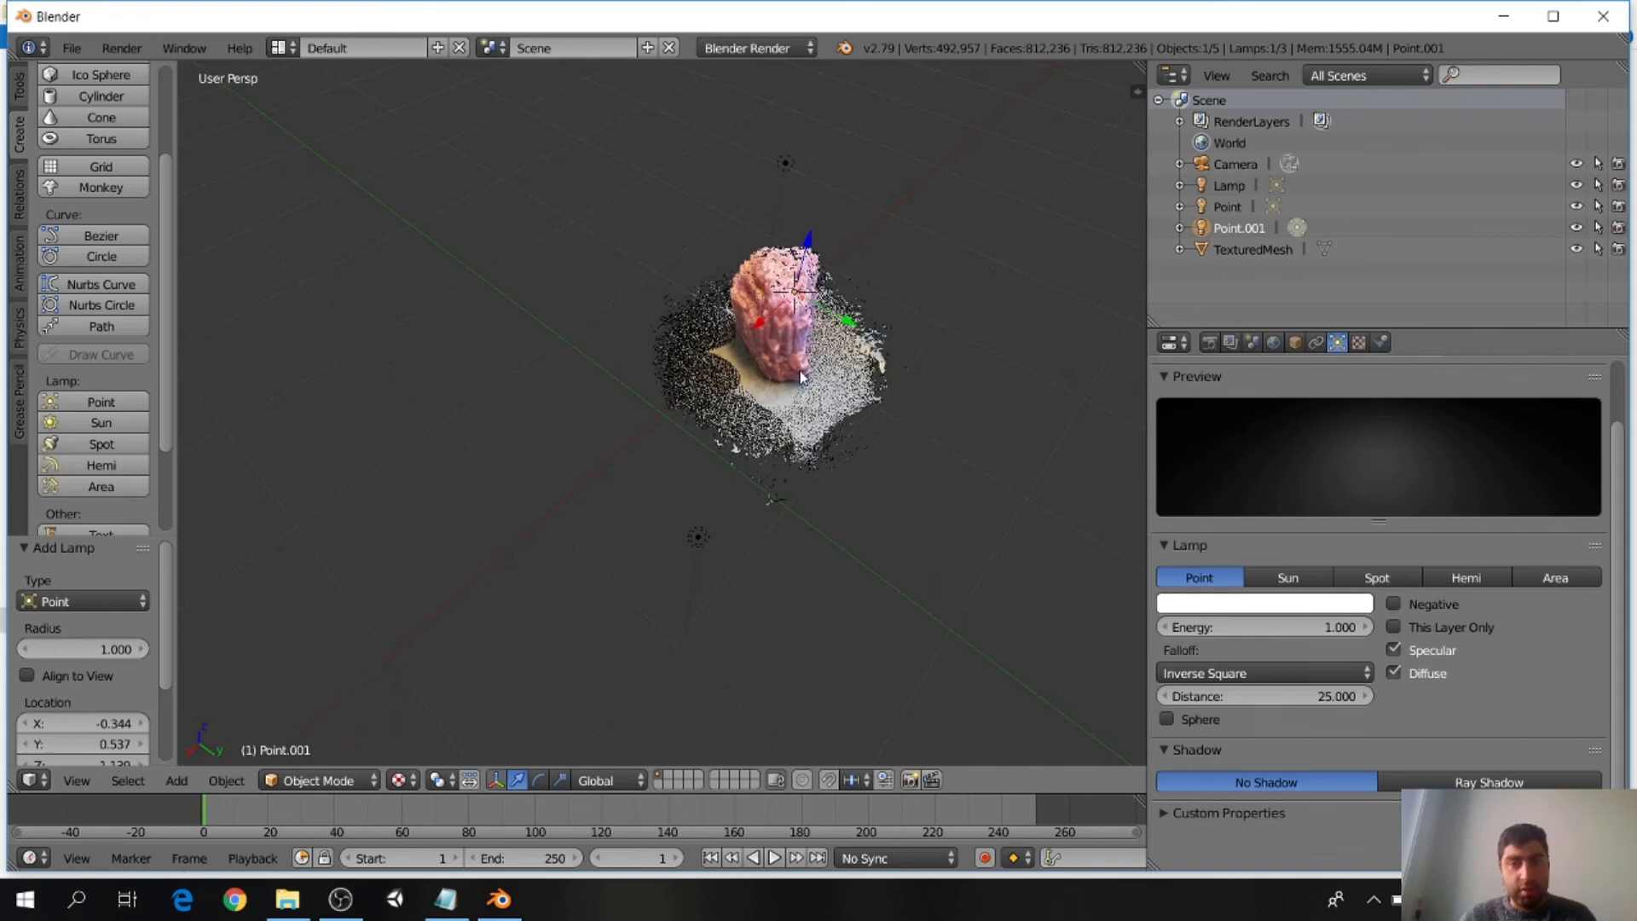
pyautogui.moveTo(851, 322); pyautogui.dragTo(740, 305)
pyautogui.moveTo(739, 305); pyautogui.dragTo(815, 390, button='middle')
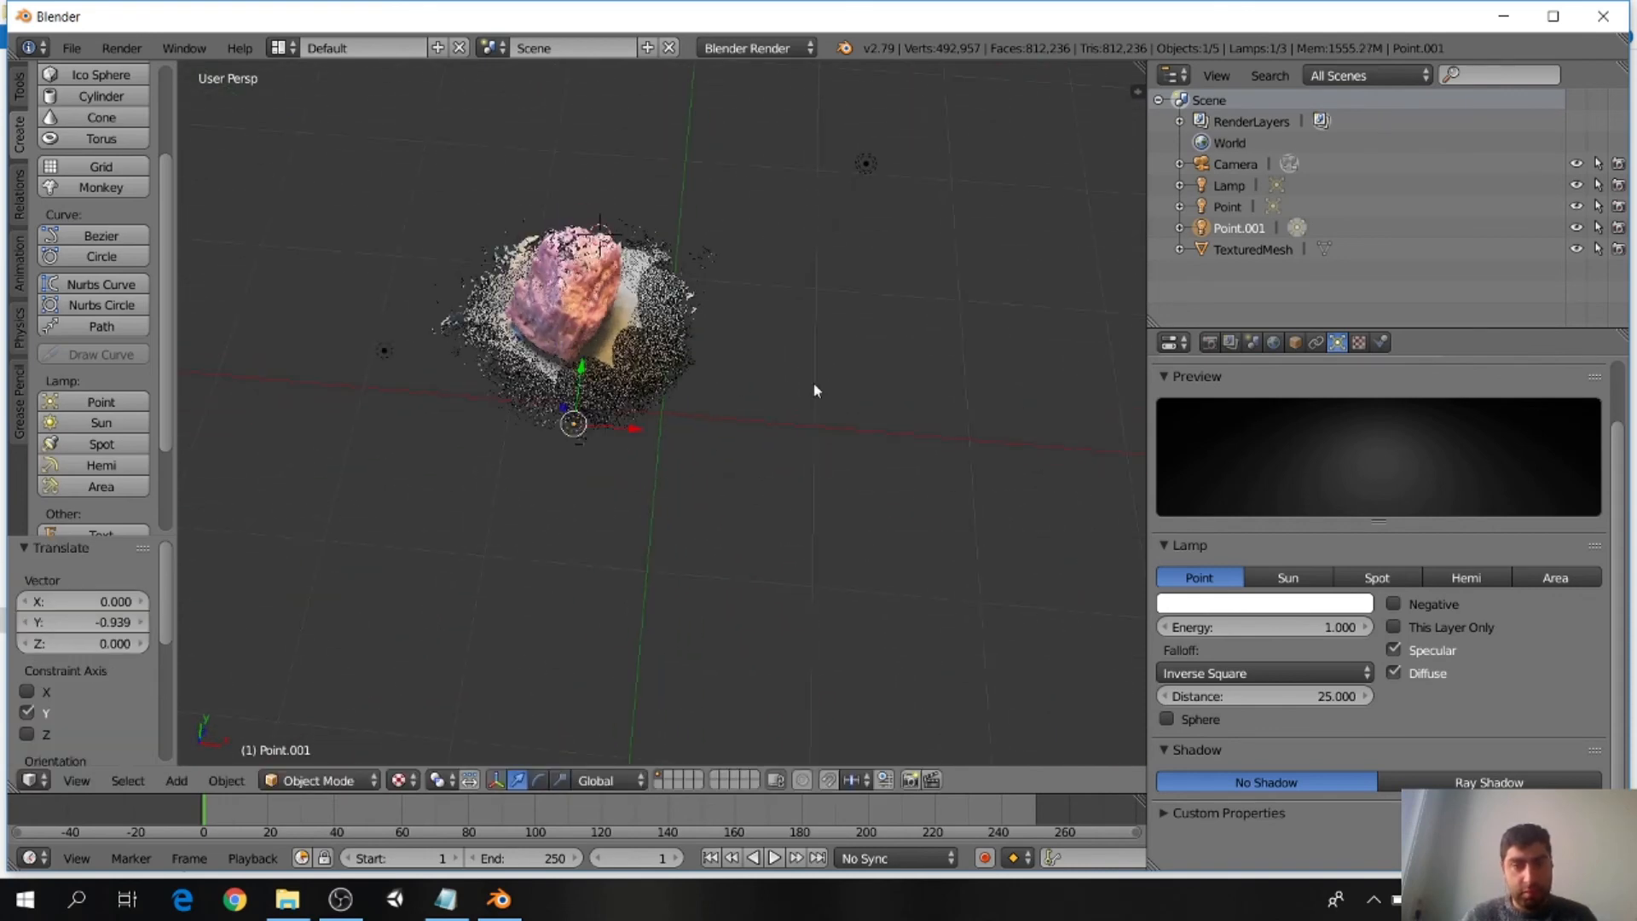
pyautogui.moveTo(629, 425); pyautogui.dragTo(586, 422)
pyautogui.moveTo(687, 368); pyautogui.dragTo(597, 317, button='middle')
# Step: Add a sun lamp, raise it about 0.84 along Z, and move it out from the rock, finishing with about 0.51 along Y
pyautogui.click(100, 422)
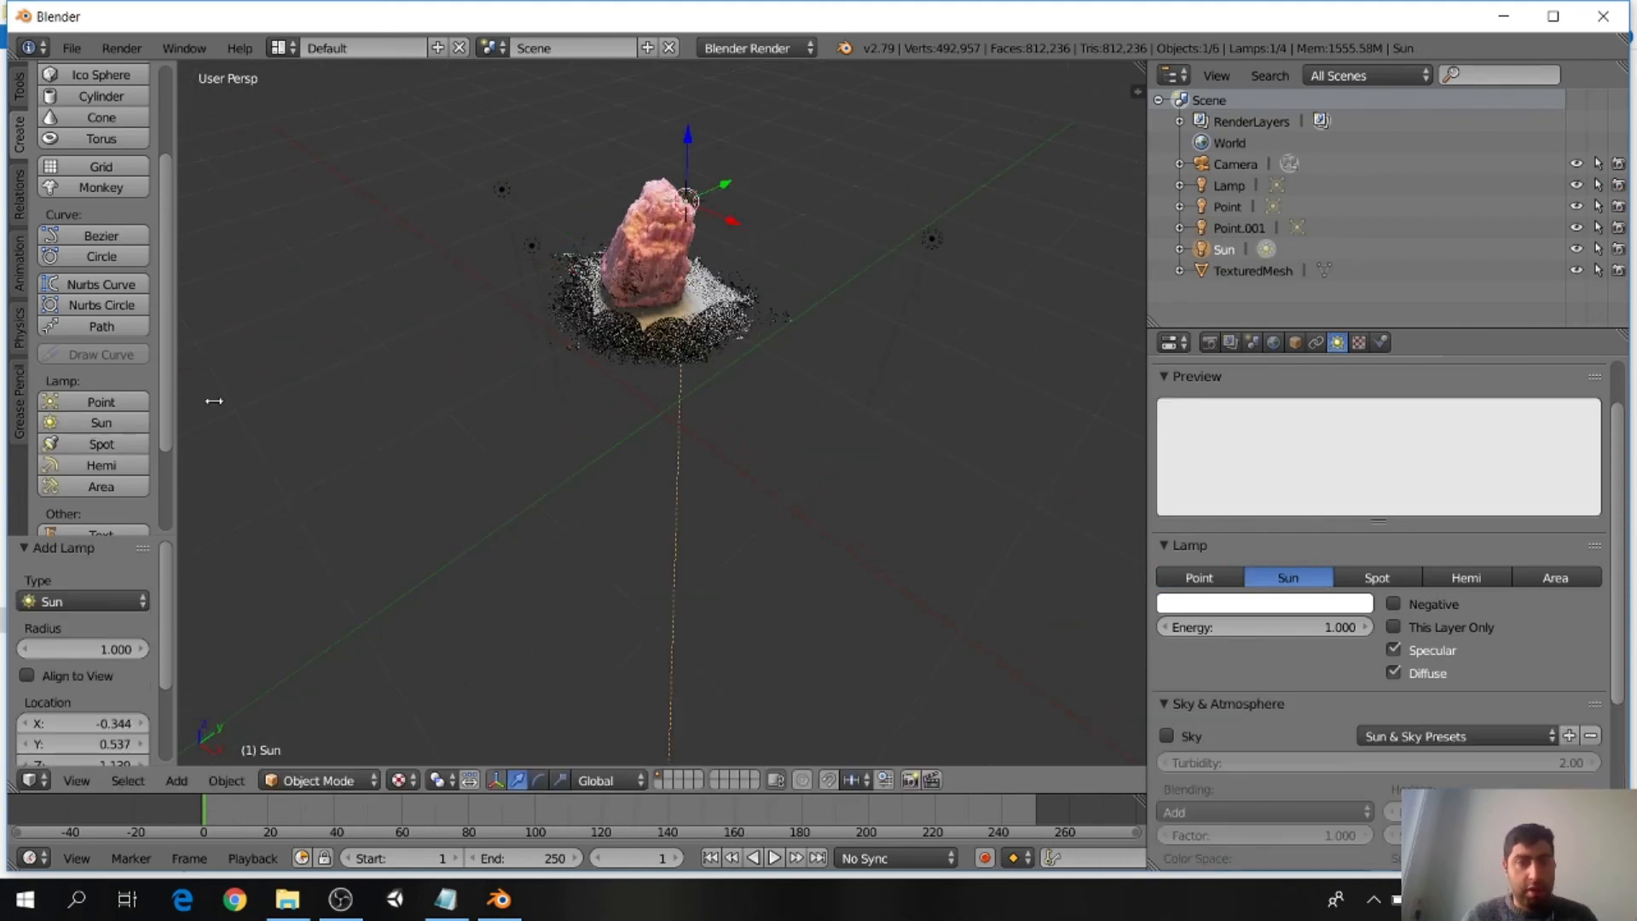
pyautogui.moveTo(689, 138); pyautogui.dragTo(712, 662)
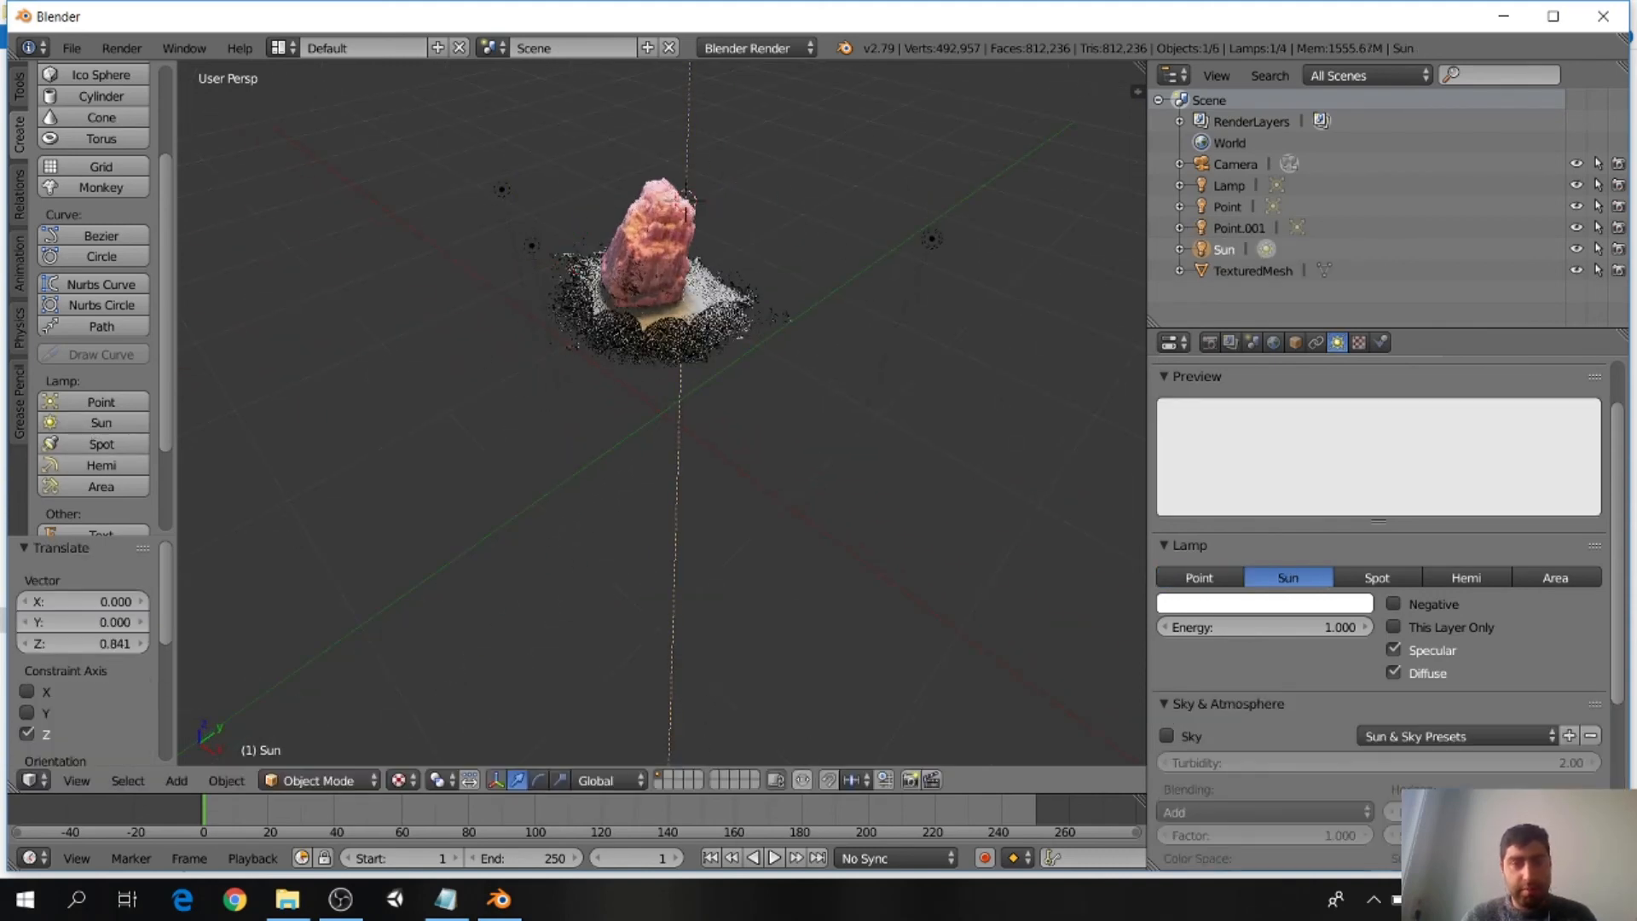
pyautogui.moveTo(850, 500); pyautogui.dragTo(812, 475, button='middle')
pyautogui.moveTo(924, 199); pyautogui.dragTo(1072, 285)
pyautogui.moveTo(1072, 284); pyautogui.dragTo(921, 227, button='middle')
pyautogui.moveTo(959, 176); pyautogui.dragTo(1066, 320)
# Step: Rotate the sun lamp about 79° to aim it at the rock and move it about 0.72 along negative X
pyautogui.press('r')
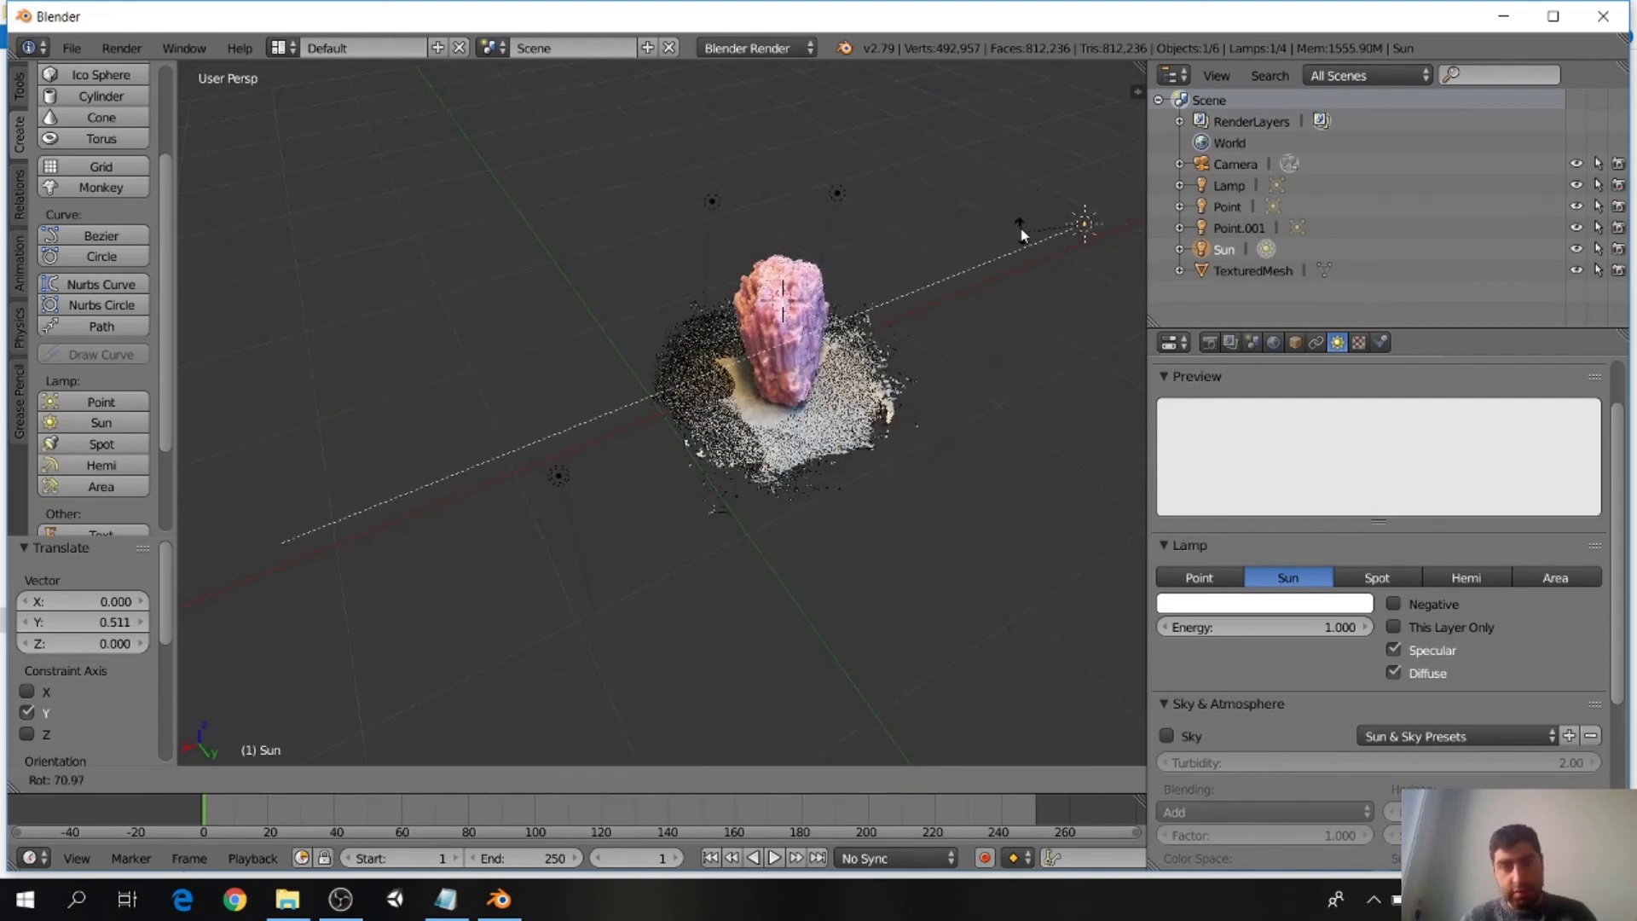
pyautogui.click(1001, 305)
pyautogui.moveTo(1001, 306); pyautogui.dragTo(795, 458, button='middle')
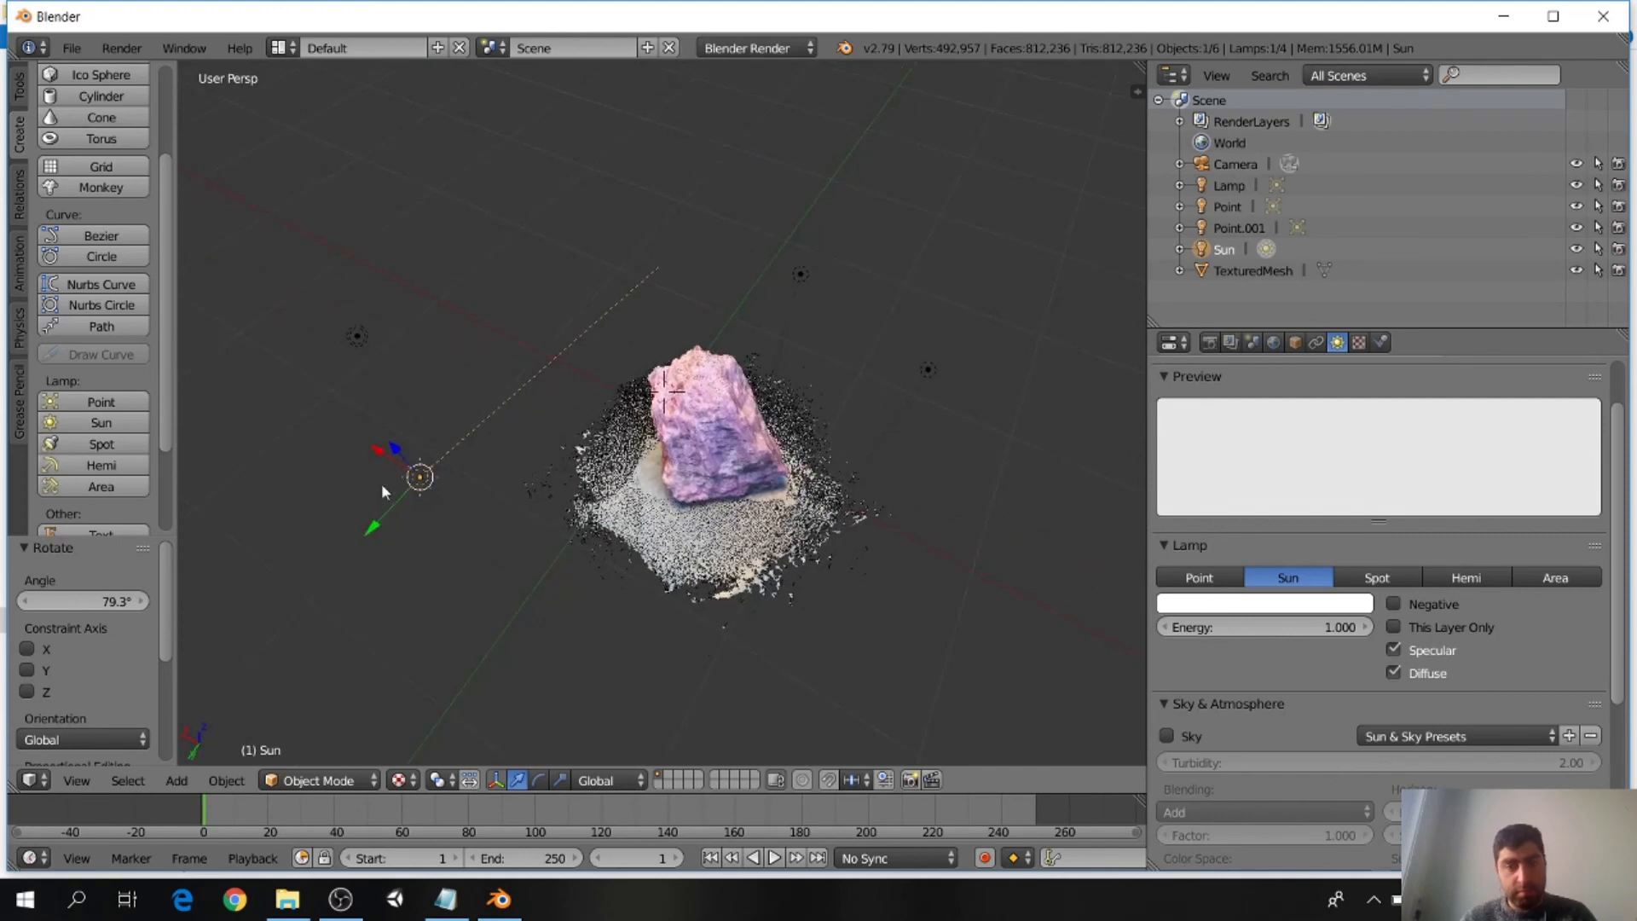
pyautogui.moveTo(376, 448); pyautogui.dragTo(707, 662)
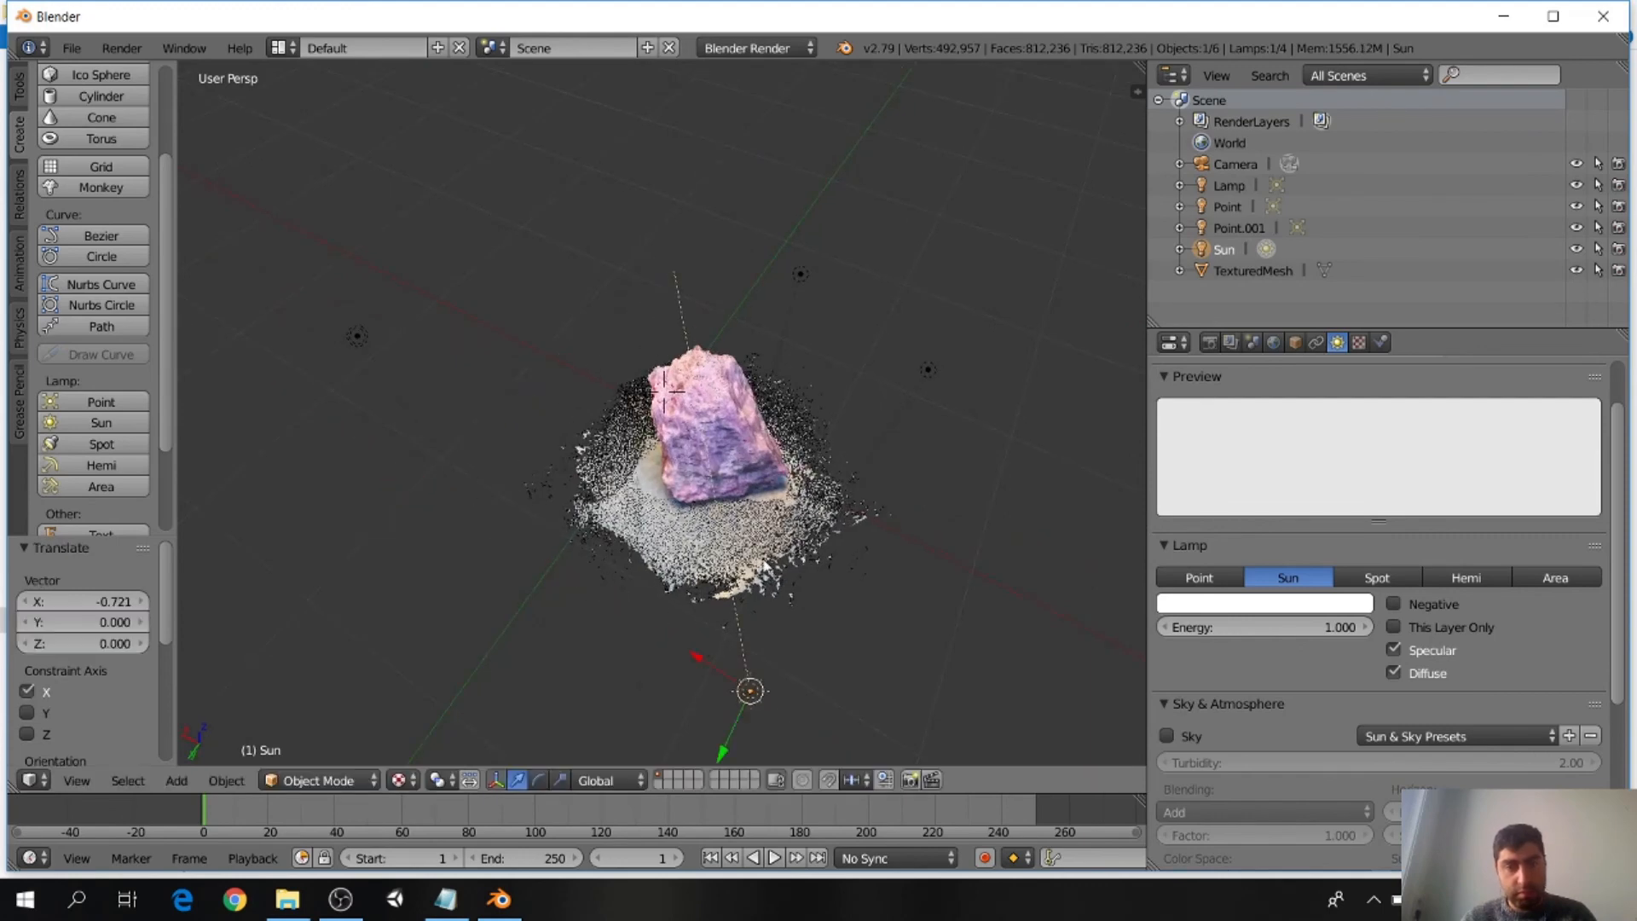
pyautogui.moveTo(824, 623); pyautogui.dragTo(956, 512, button='middle')
pyautogui.scroll(-5, 954, 512)
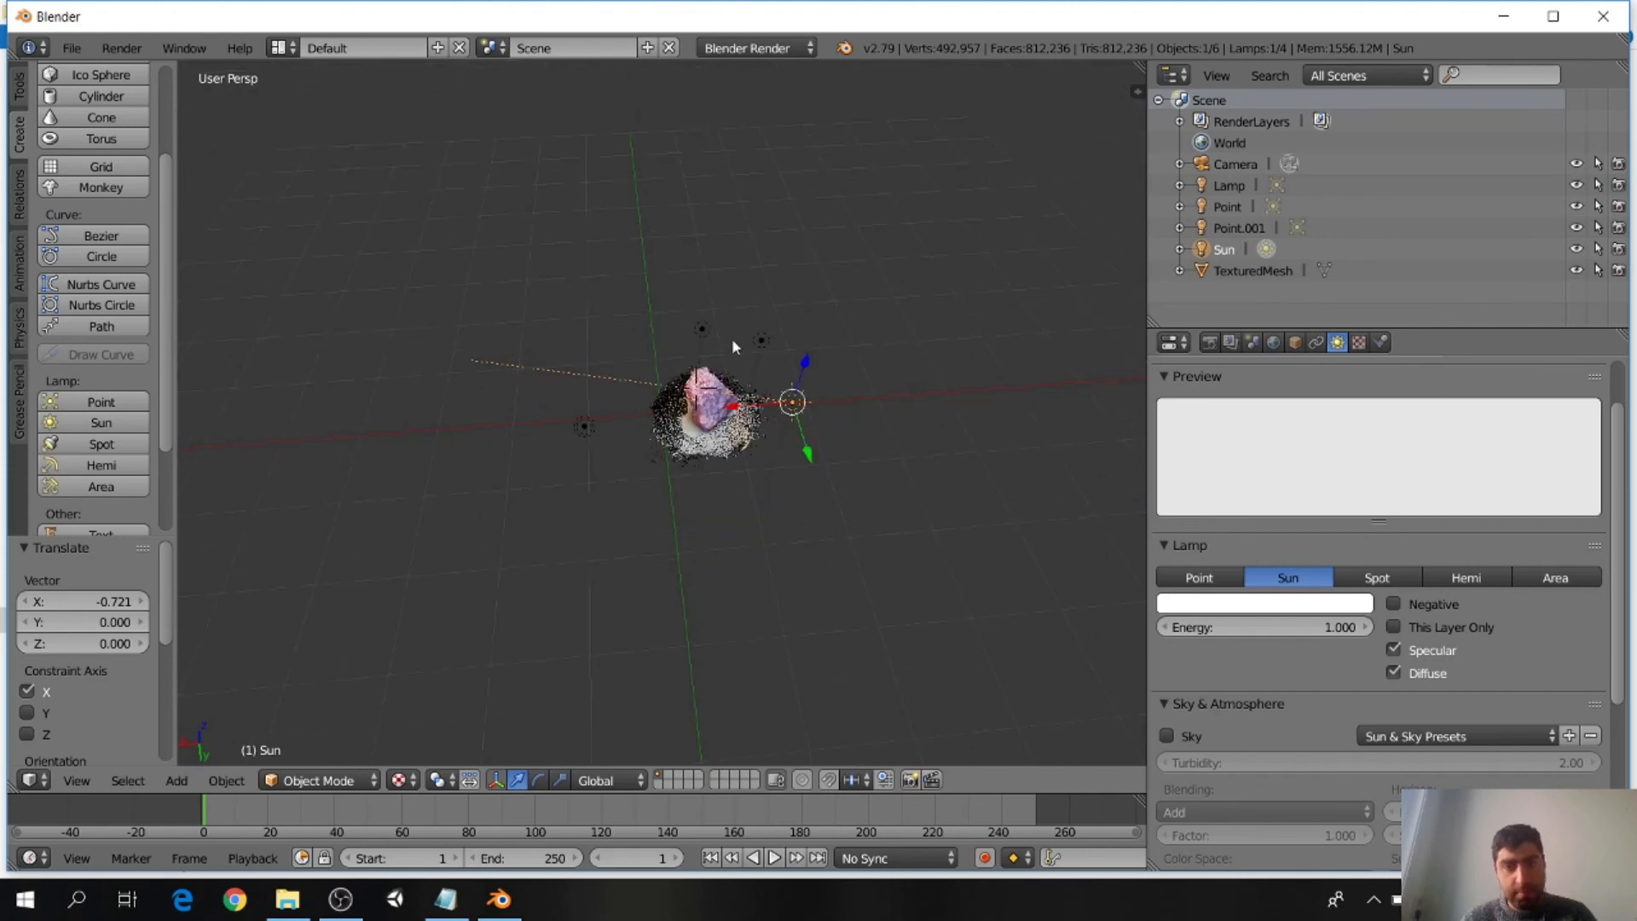
# Step: Set the sun lamp's energy to 100
pyautogui.rightClick(704, 334)
pyautogui.moveTo(663, 444); pyautogui.dragTo(780, 424, button='middle')
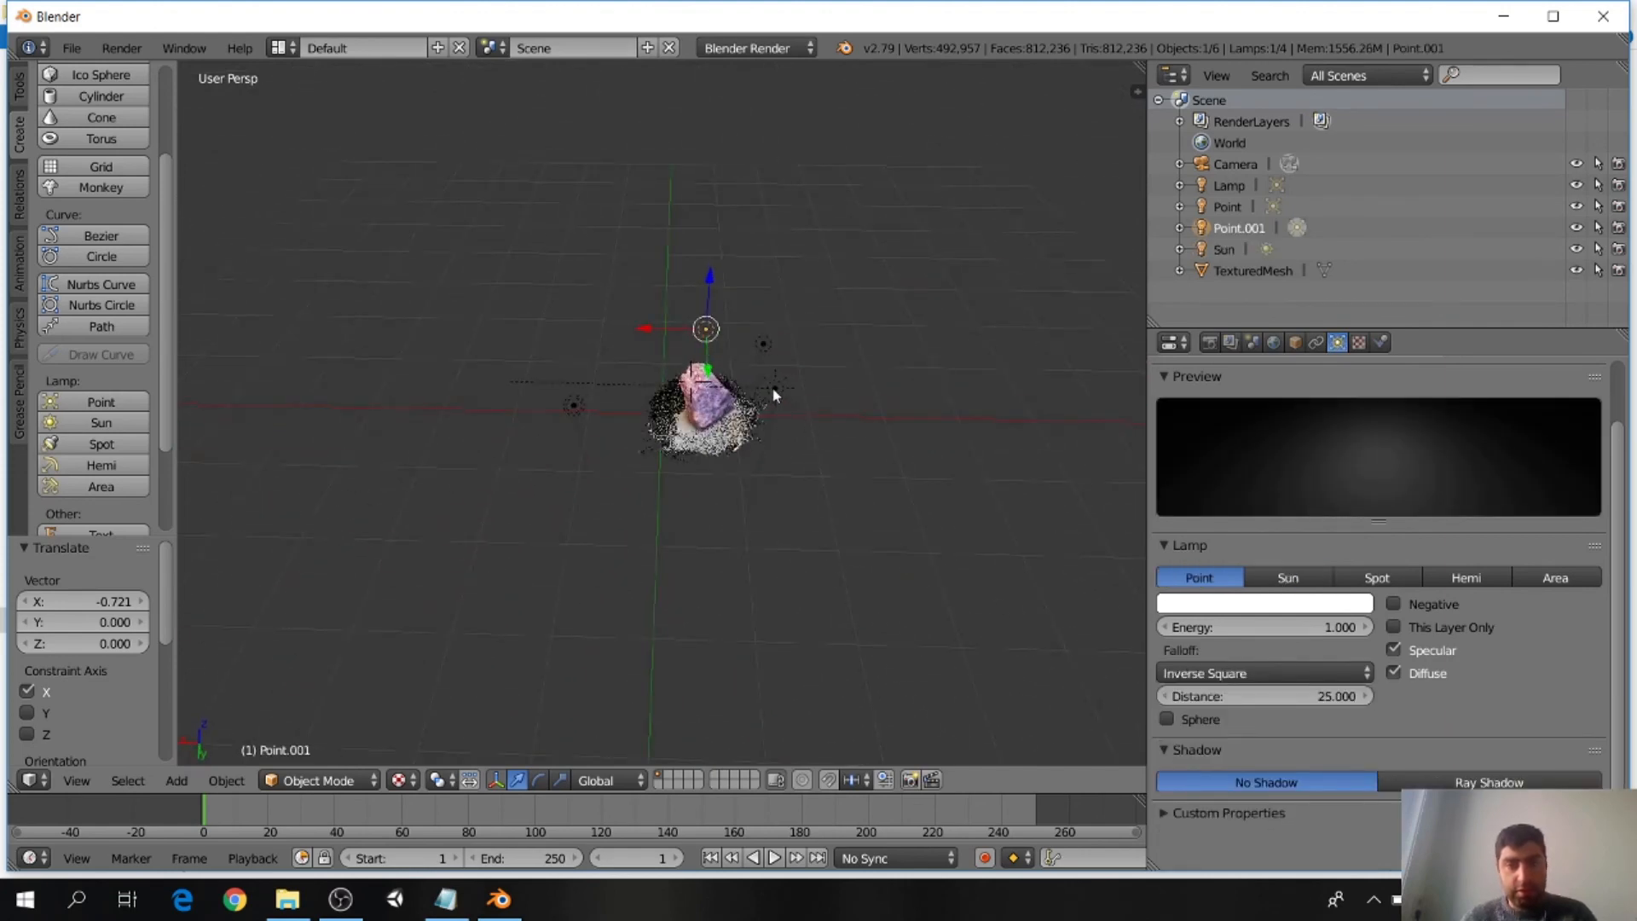
pyautogui.rightClick(775, 388)
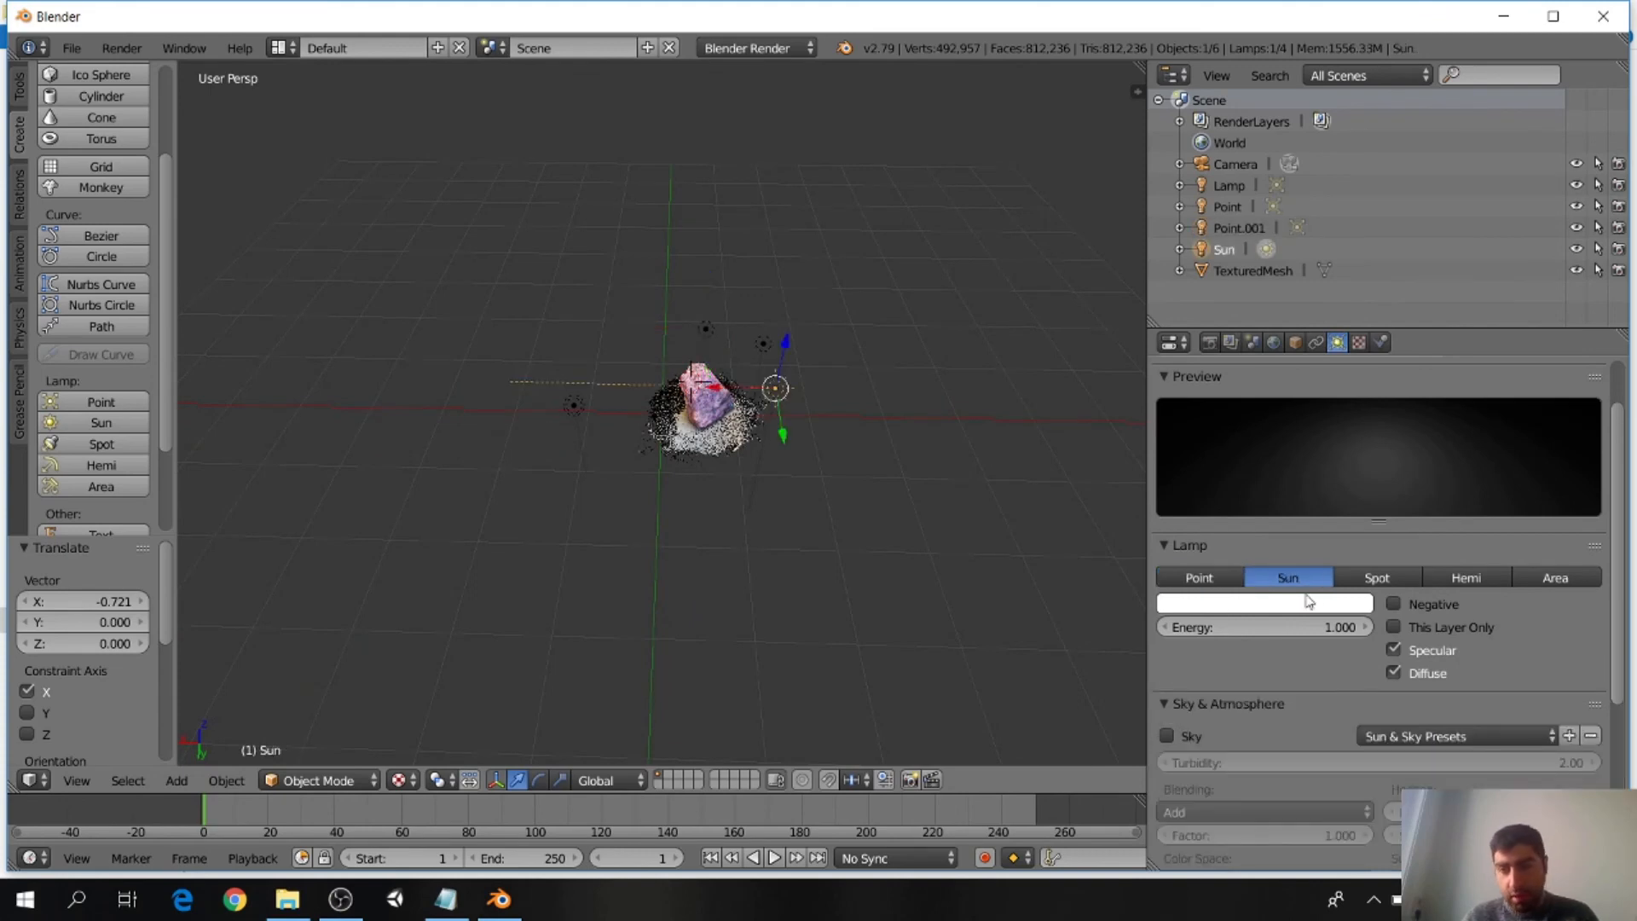
pyautogui.click(1337, 628)
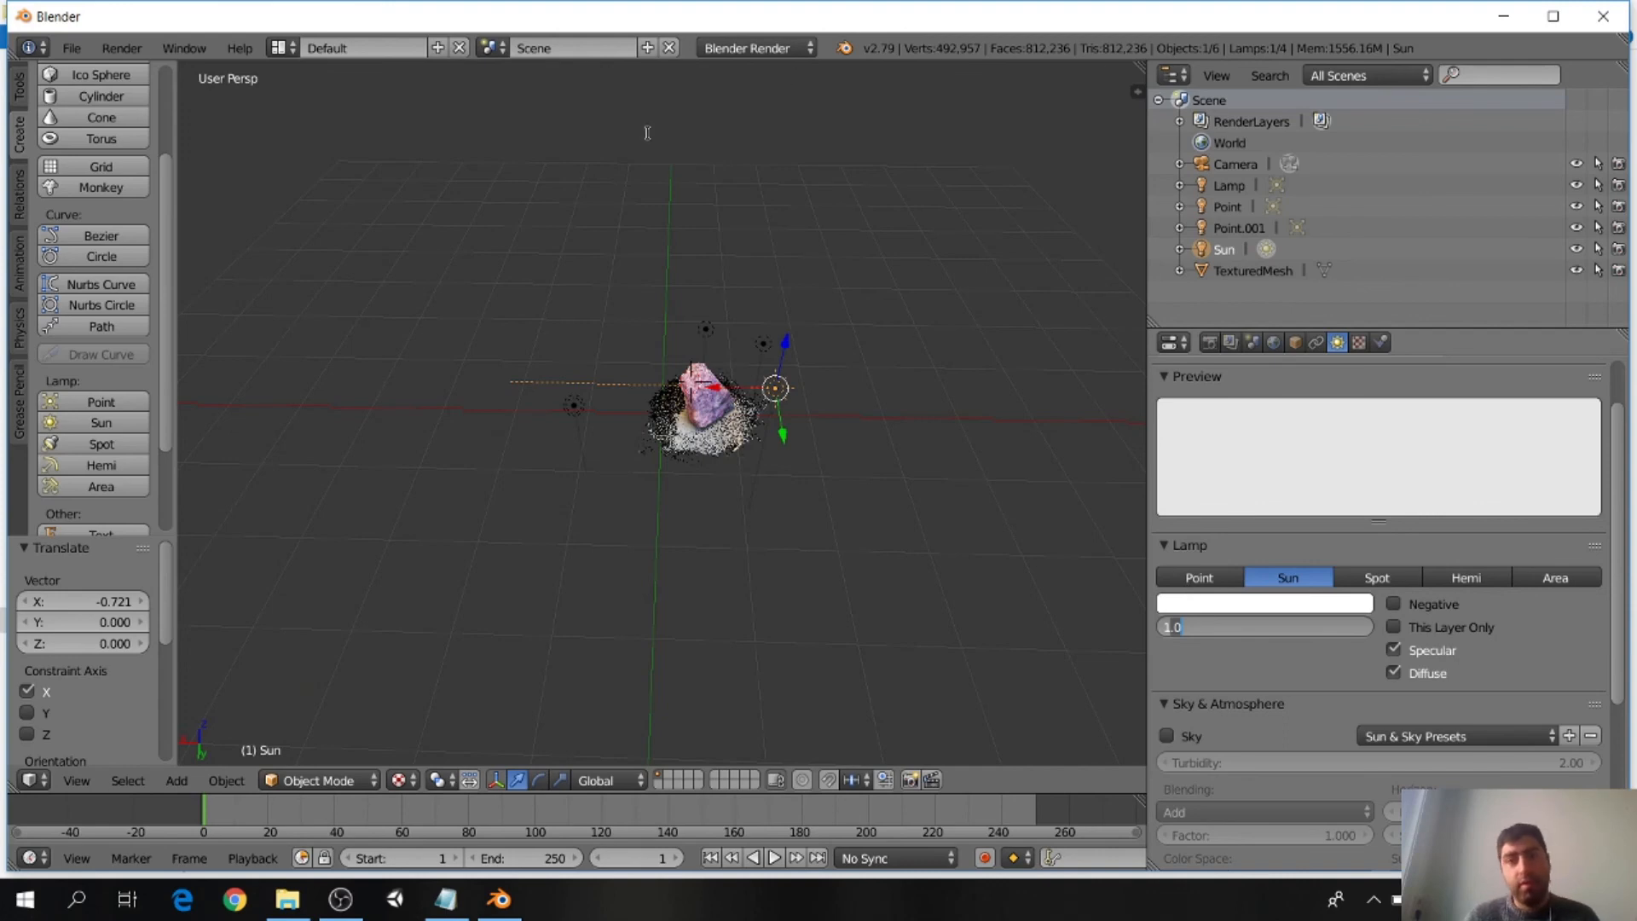
pyautogui.write('100')
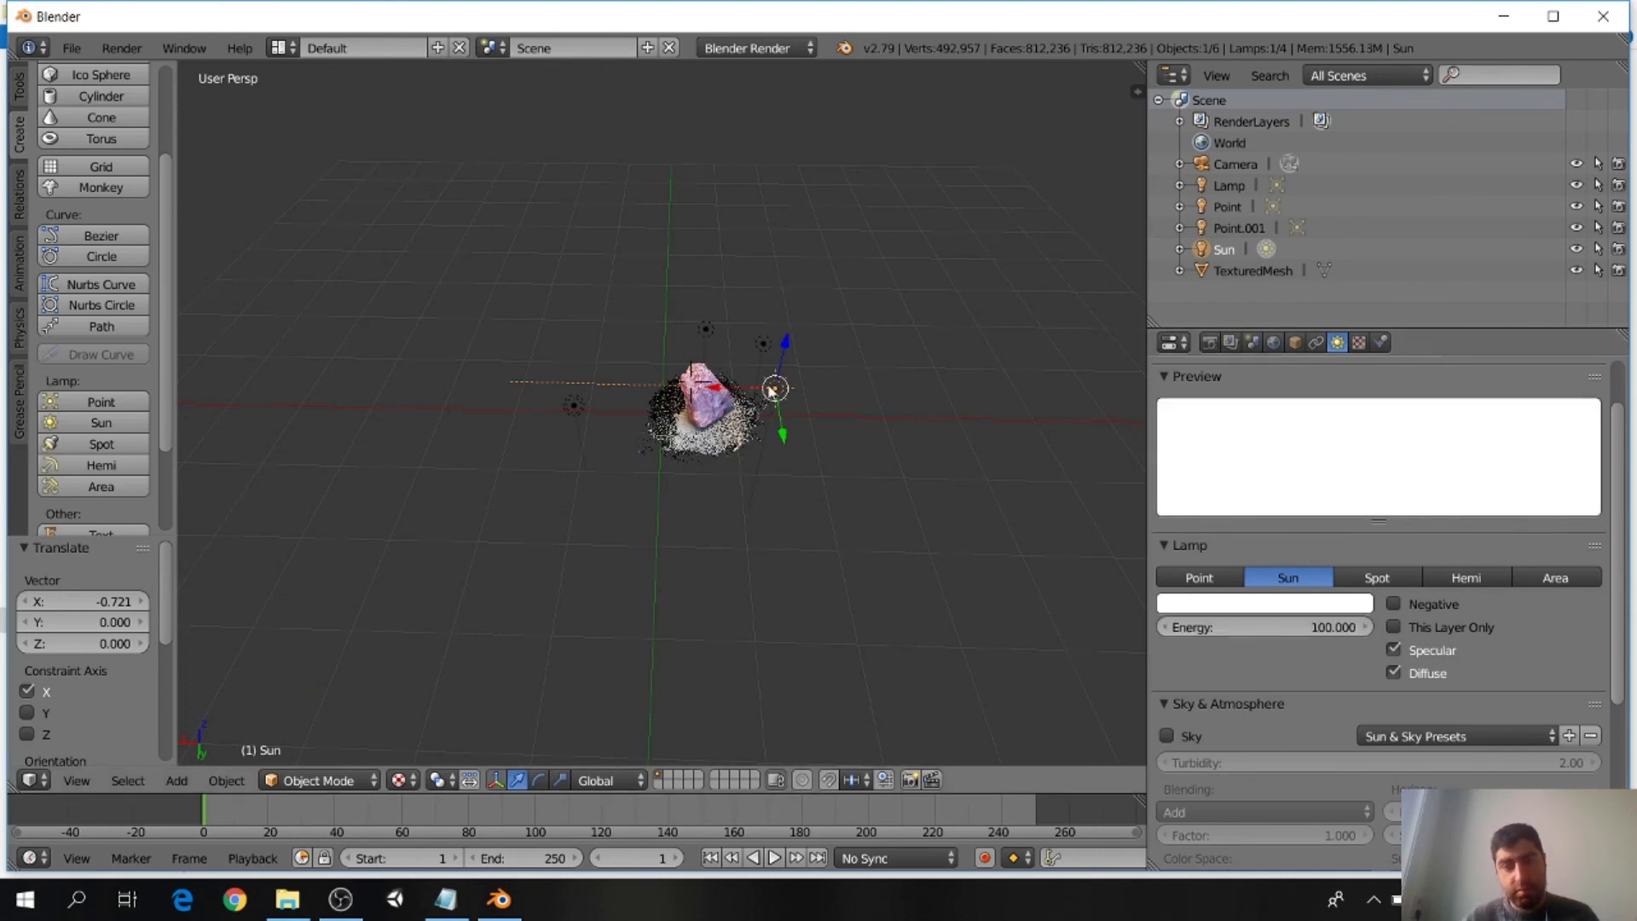
# Step: Examine how the sun lamp lights the rock's surface and base from several angles and distances
pyautogui.scroll(8, 657, 347)
pyautogui.moveTo(824, 366); pyautogui.dragTo(764, 369, button='middle')
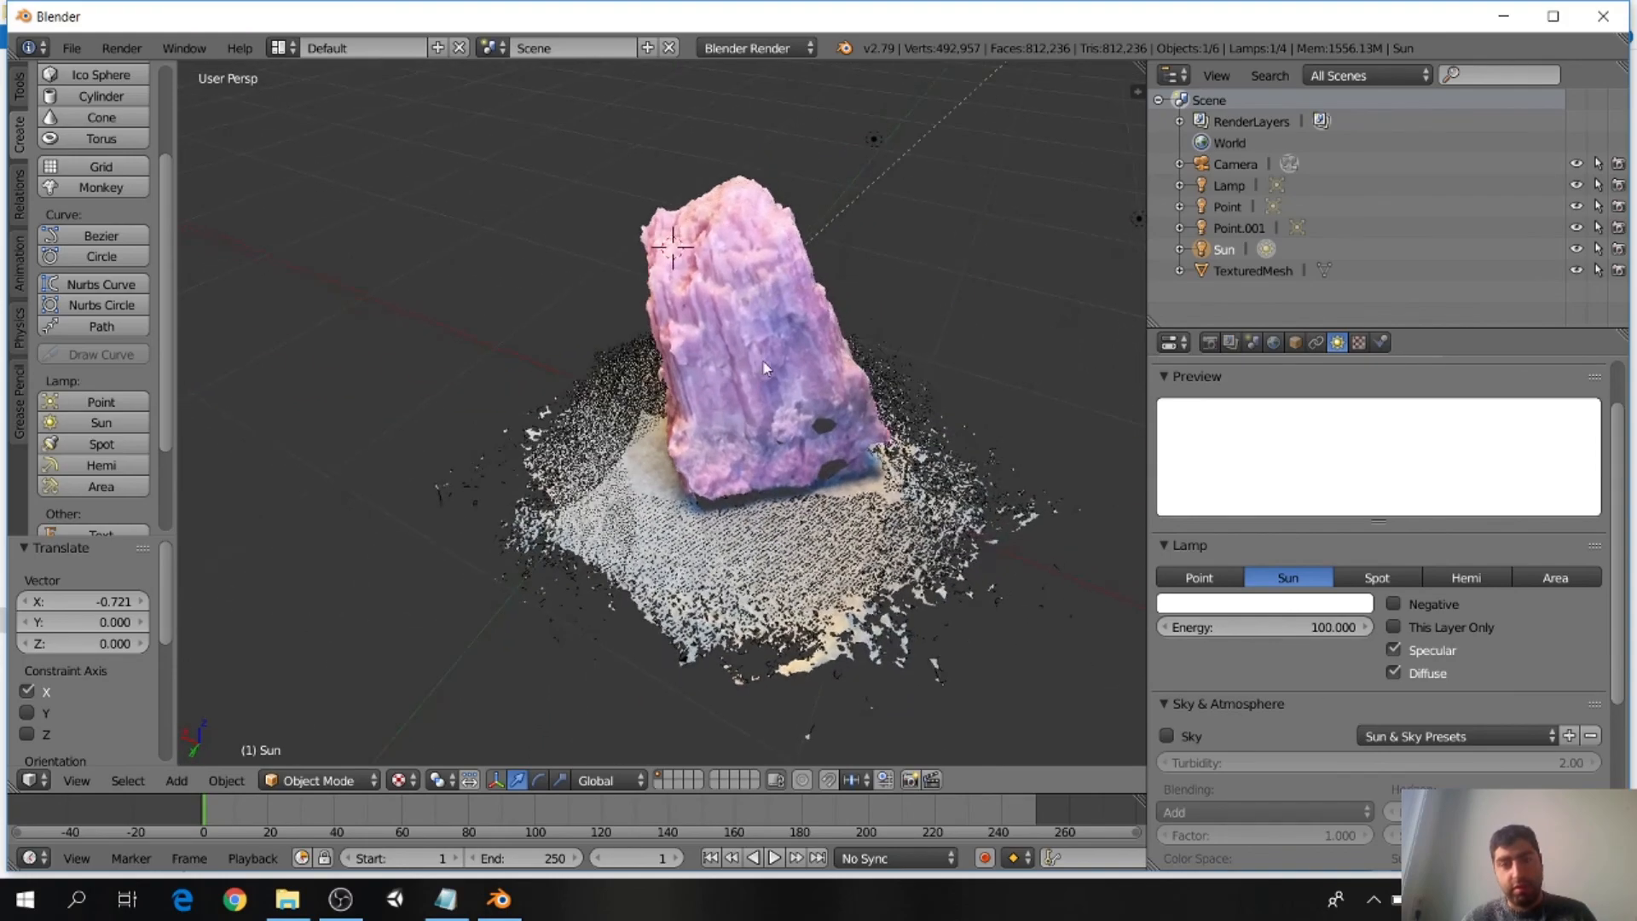
pyautogui.scroll(4, 844, 437)
pyautogui.moveTo(875, 430); pyautogui.dragTo(813, 416, button='middle')
pyautogui.moveTo(693, 441); pyautogui.dragTo(617, 427, button='middle')
pyautogui.moveTo(467, 295); pyautogui.dragTo(529, 336, button='middle')
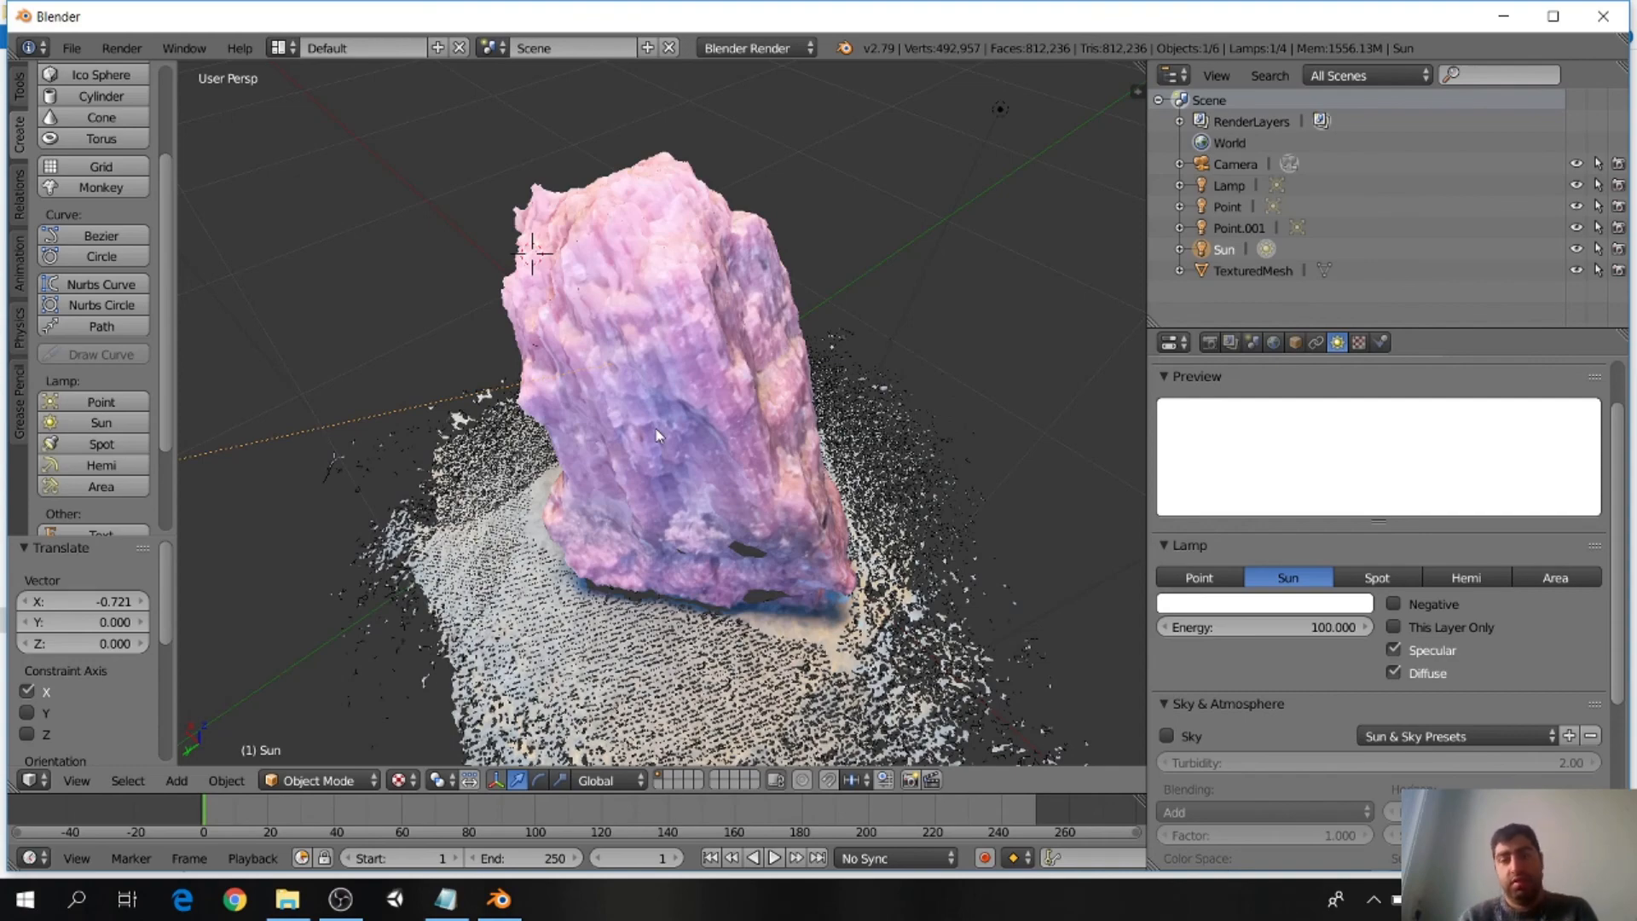
pyautogui.moveTo(747, 410); pyautogui.dragTo(706, 444, button='middle')
pyautogui.scroll(-6, 698, 449)
pyautogui.moveTo(610, 420)
pyautogui.mouseDown(button='middle')
pyautogui.moveTo(607, 468)
pyautogui.moveTo(566, 432)
pyautogui.moveTo(625, 437)
pyautogui.moveTo(637, 418)
pyautogui.mouseUp(button='middle')
pyautogui.scroll(7, 606, 468)
pyautogui.scroll(-4, 601, 429)
pyautogui.scroll(-5, 717, 411)
pyautogui.scroll(4, 687, 405)
pyautogui.scroll(-4, 689, 406)
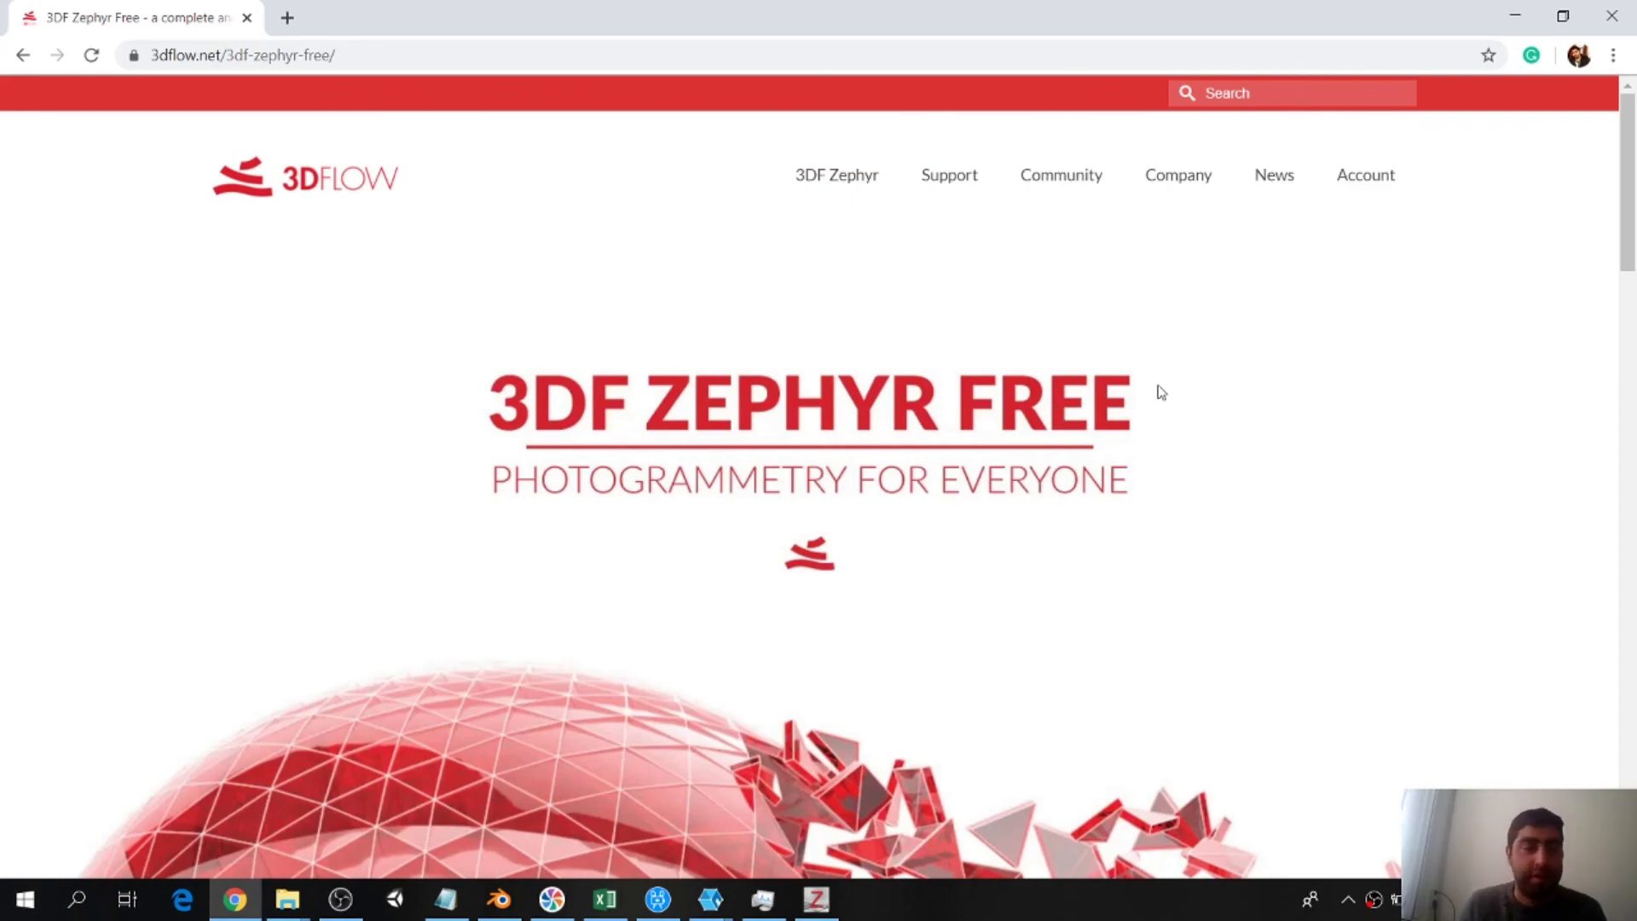
# Step: Review the 3DF Zephyr Free web page down to its feature list and download links
pyautogui.scroll(-15, 1221, 372)
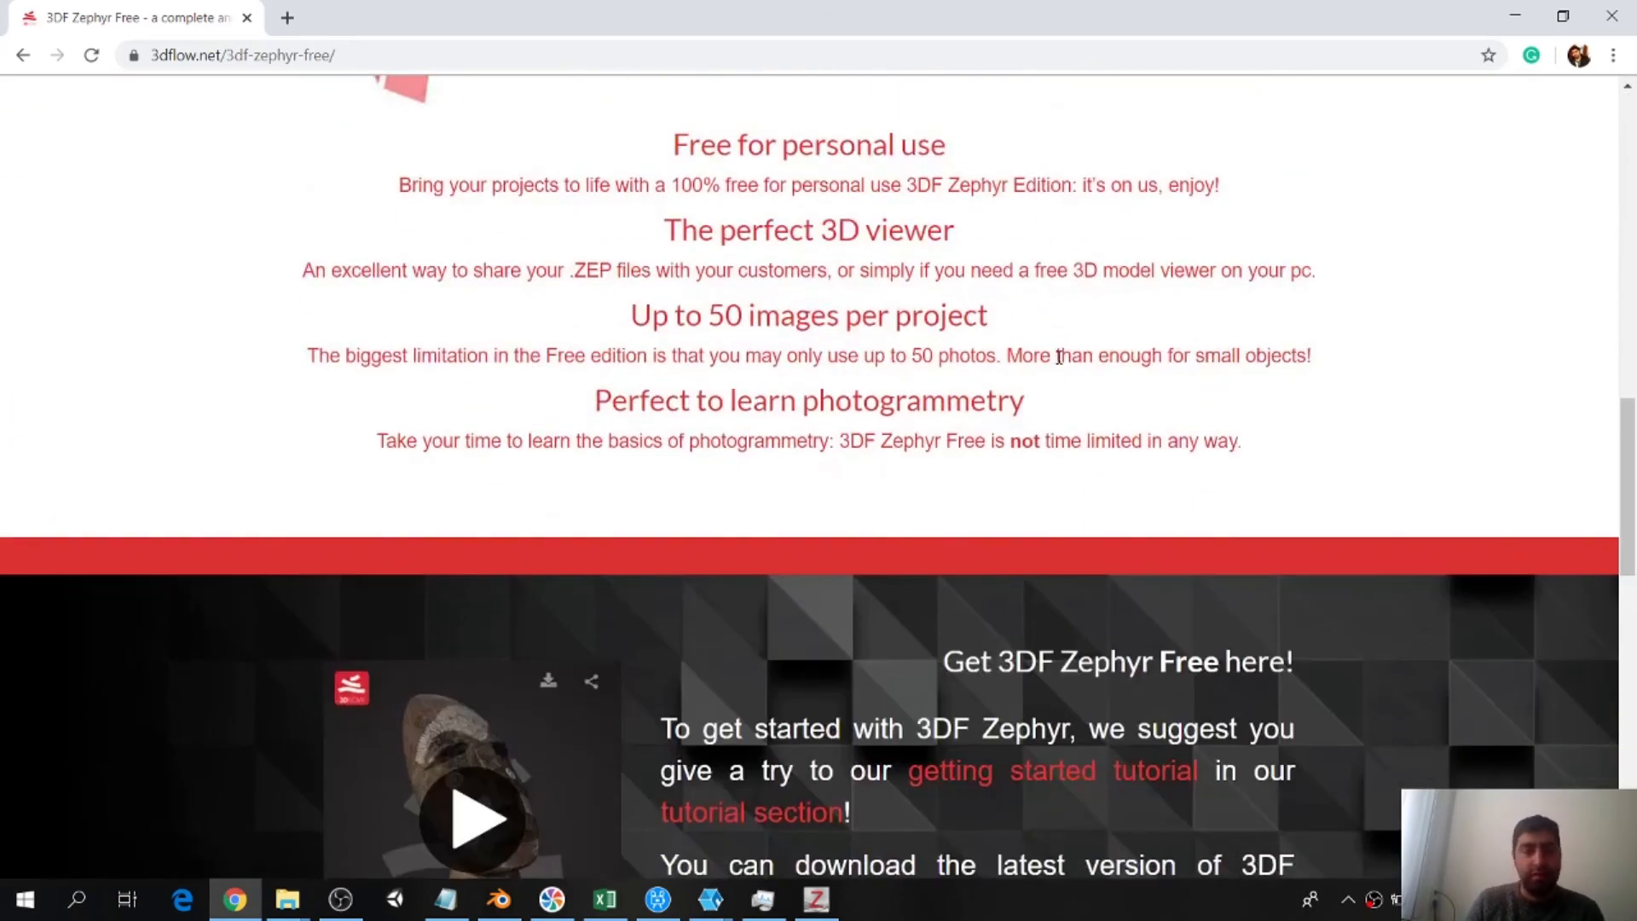
pyautogui.scroll(-8, 576, 176)
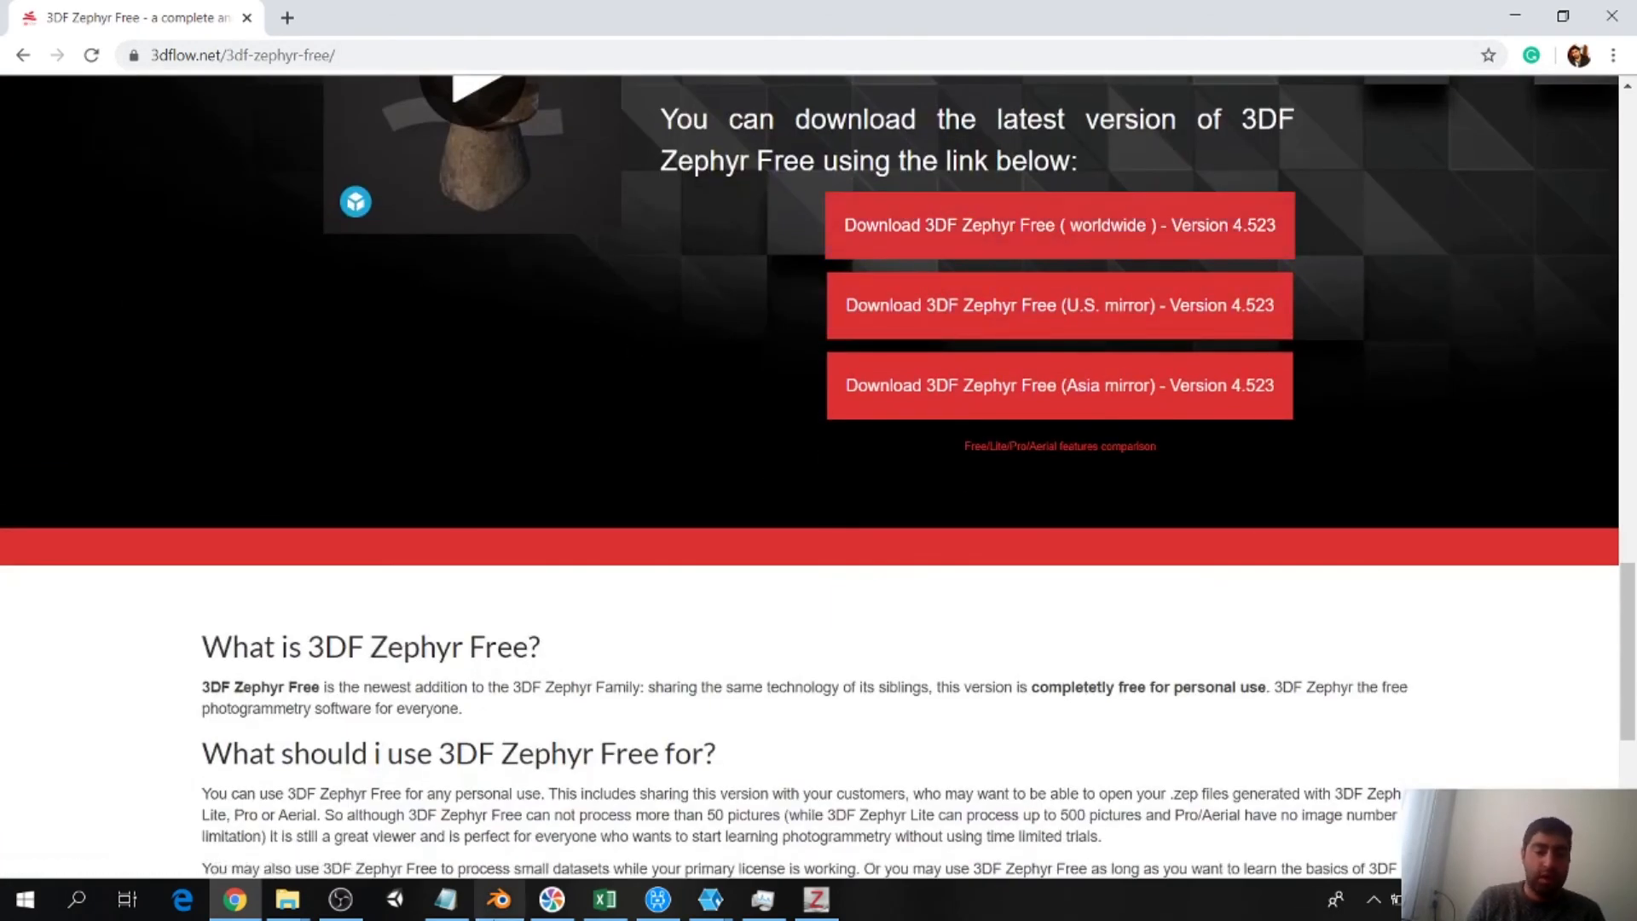
# Step: Switch to 3DF Zephyr Free and set up a new project with 3D model computation, texture computation and image masking enabled
pyautogui.click(813, 905)
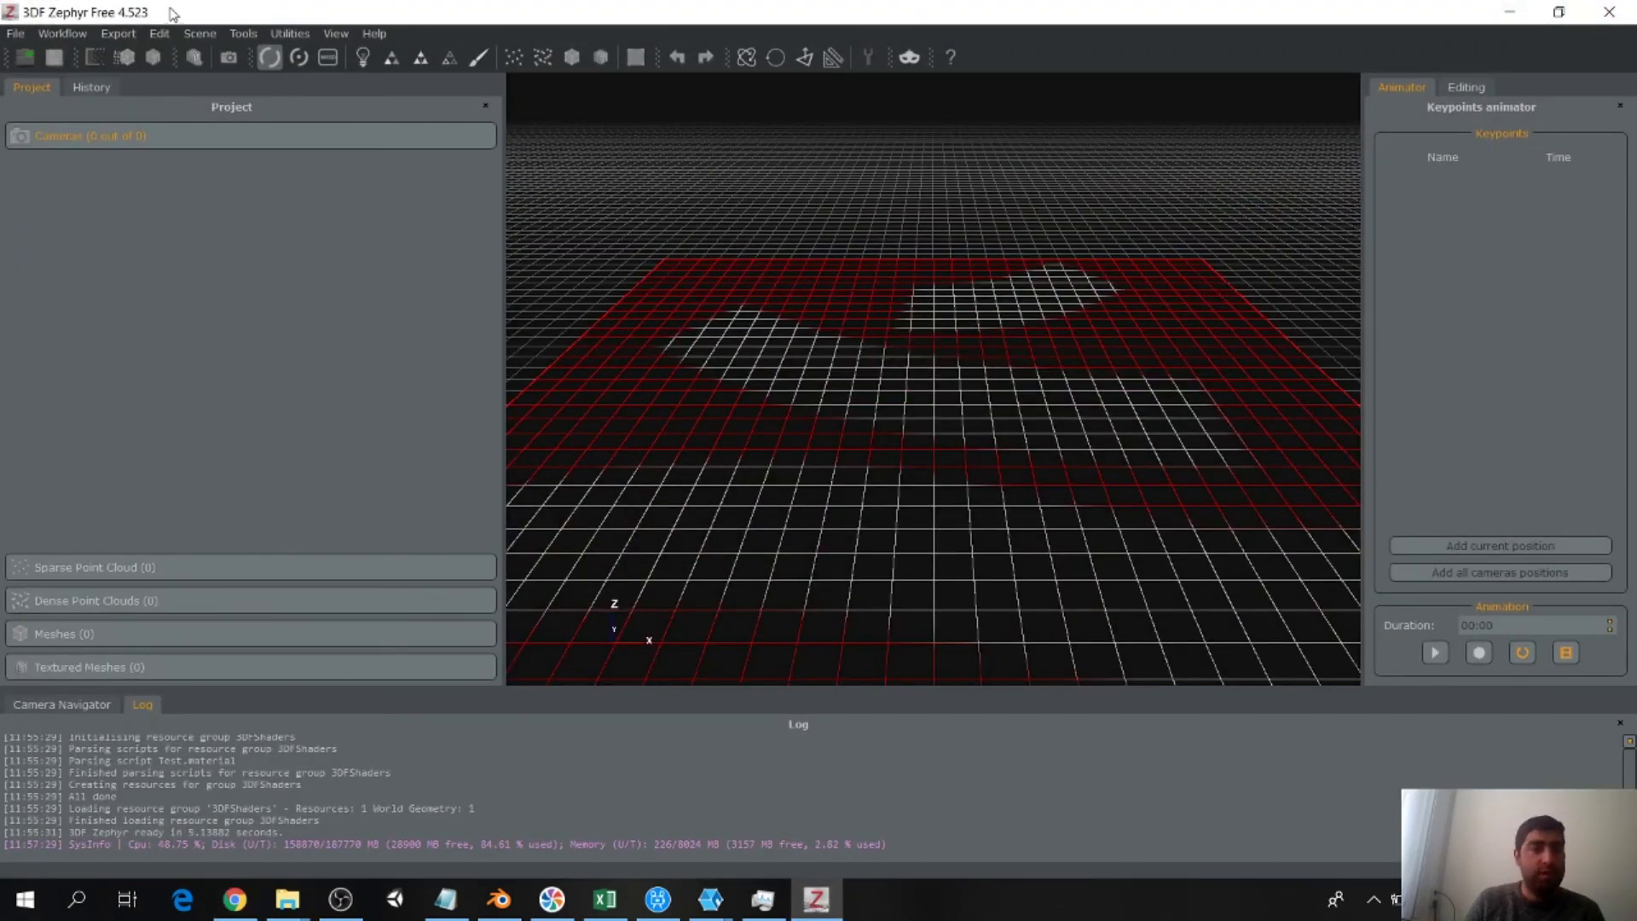
pyautogui.click(53, 36)
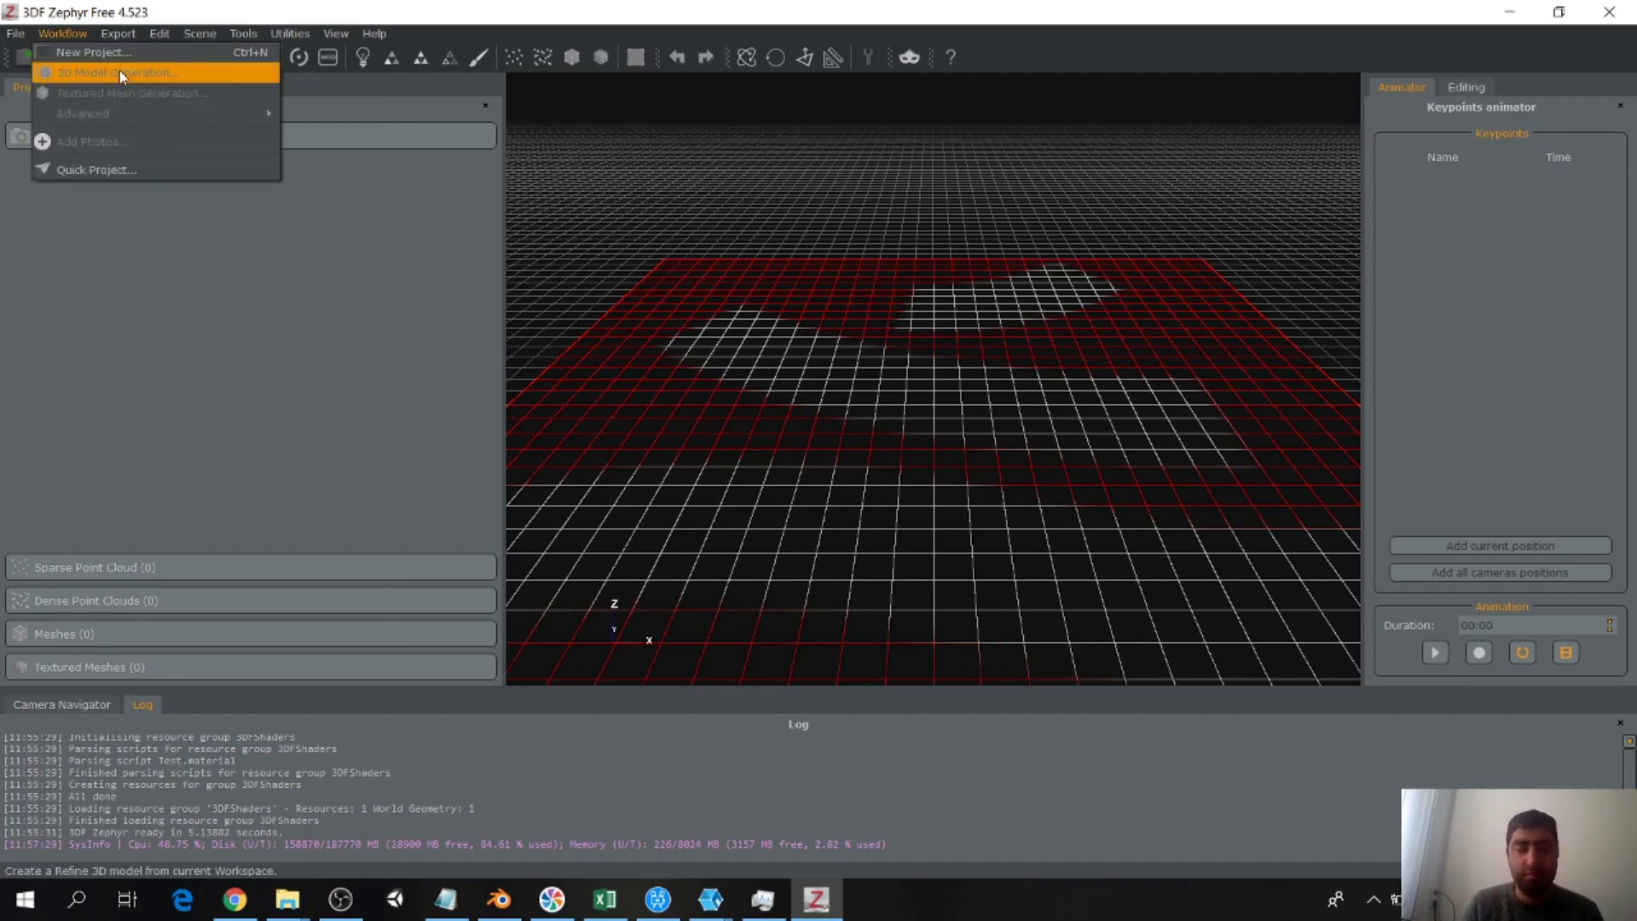
pyautogui.click(96, 52)
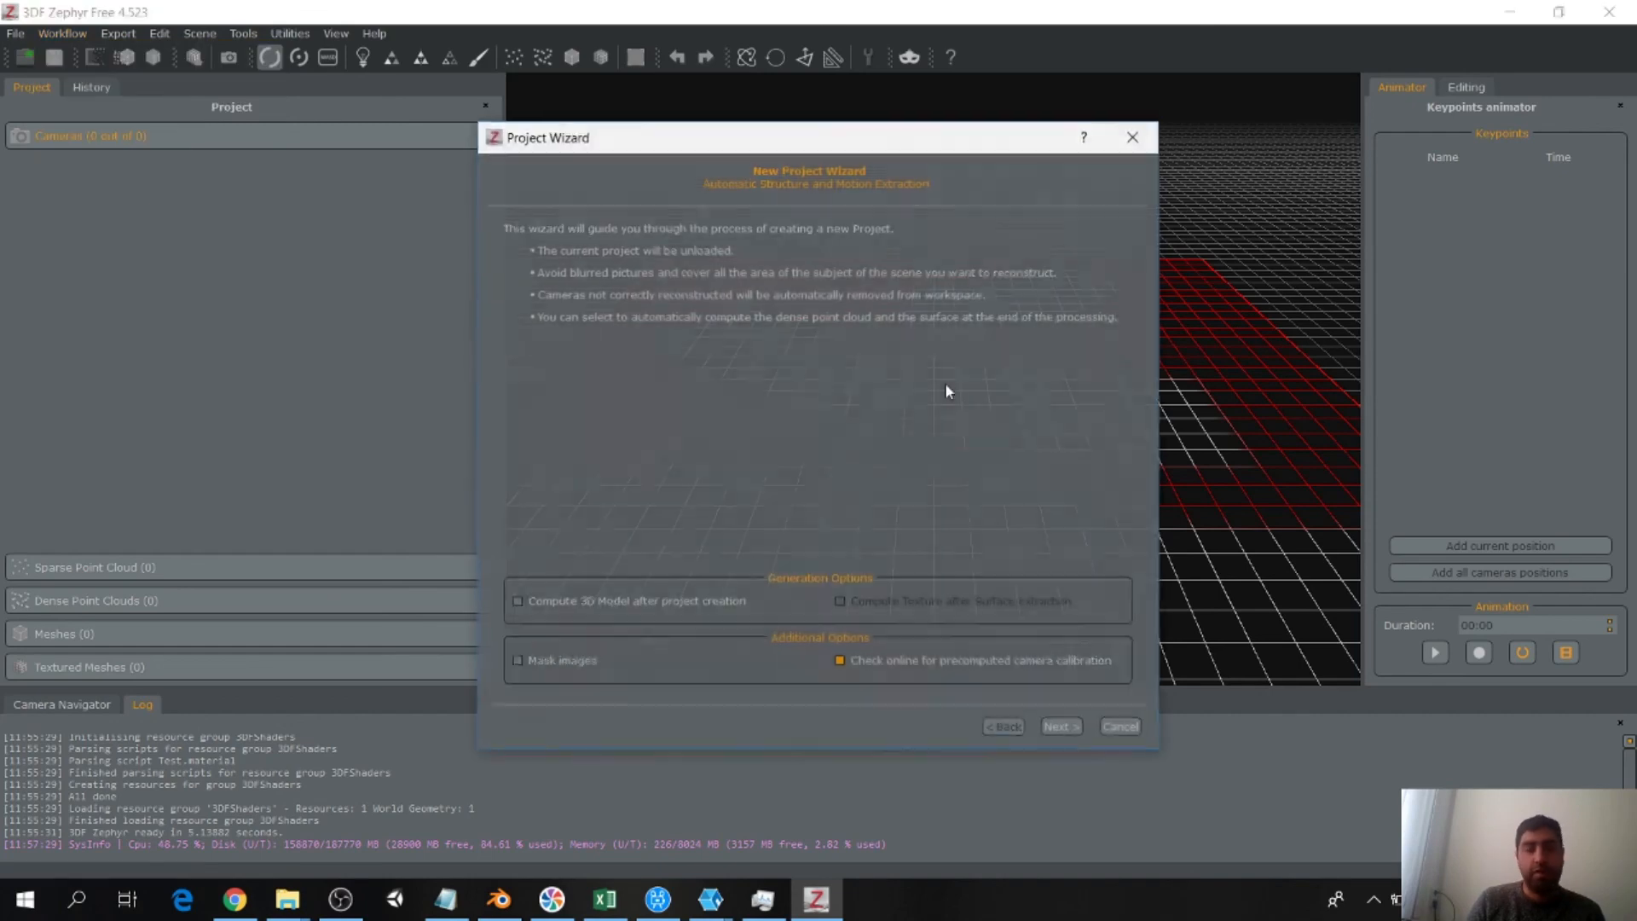
pyautogui.click(545, 602)
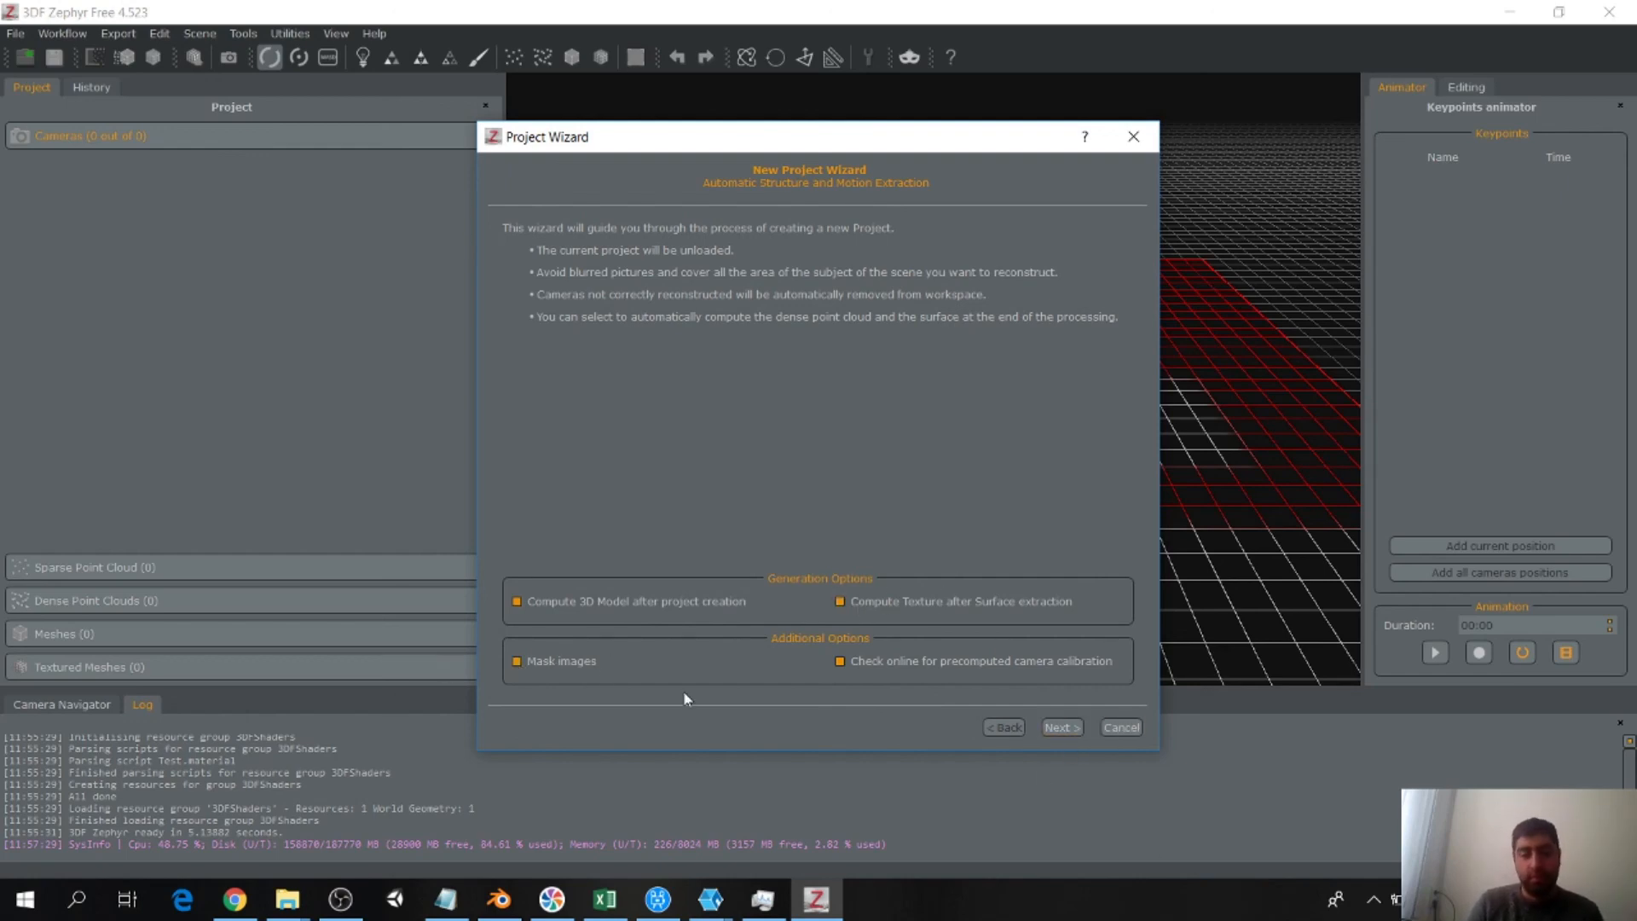
pyautogui.click(1071, 727)
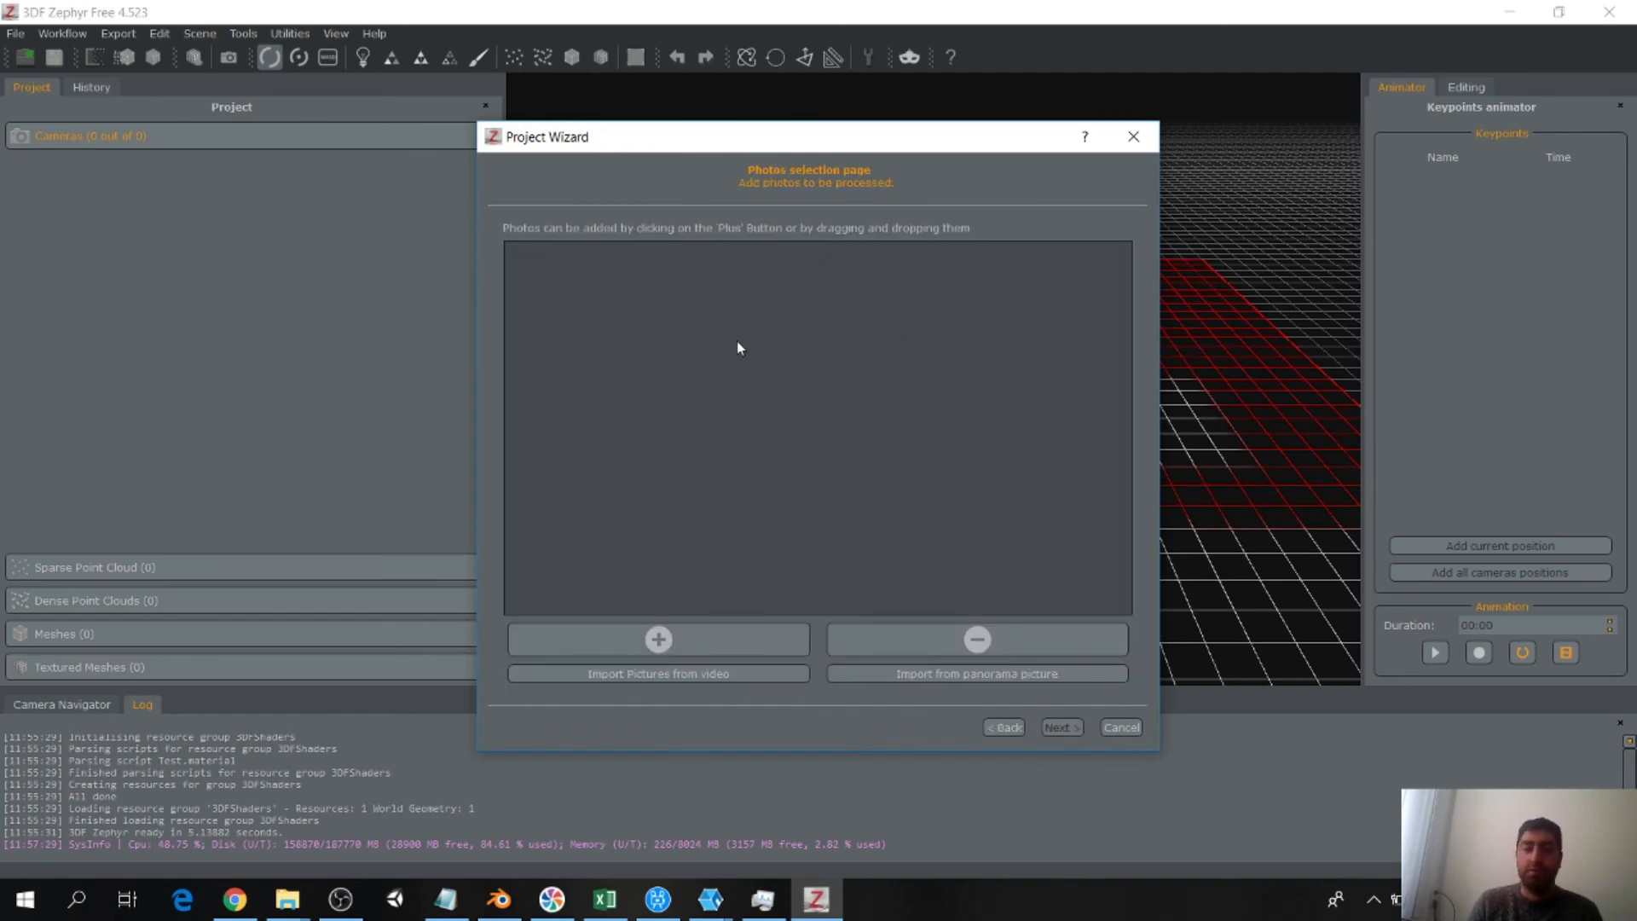
# Step: Open the file picker for adding project photos, close it without choosing any, and cancel the new project
pyautogui.click(713, 642)
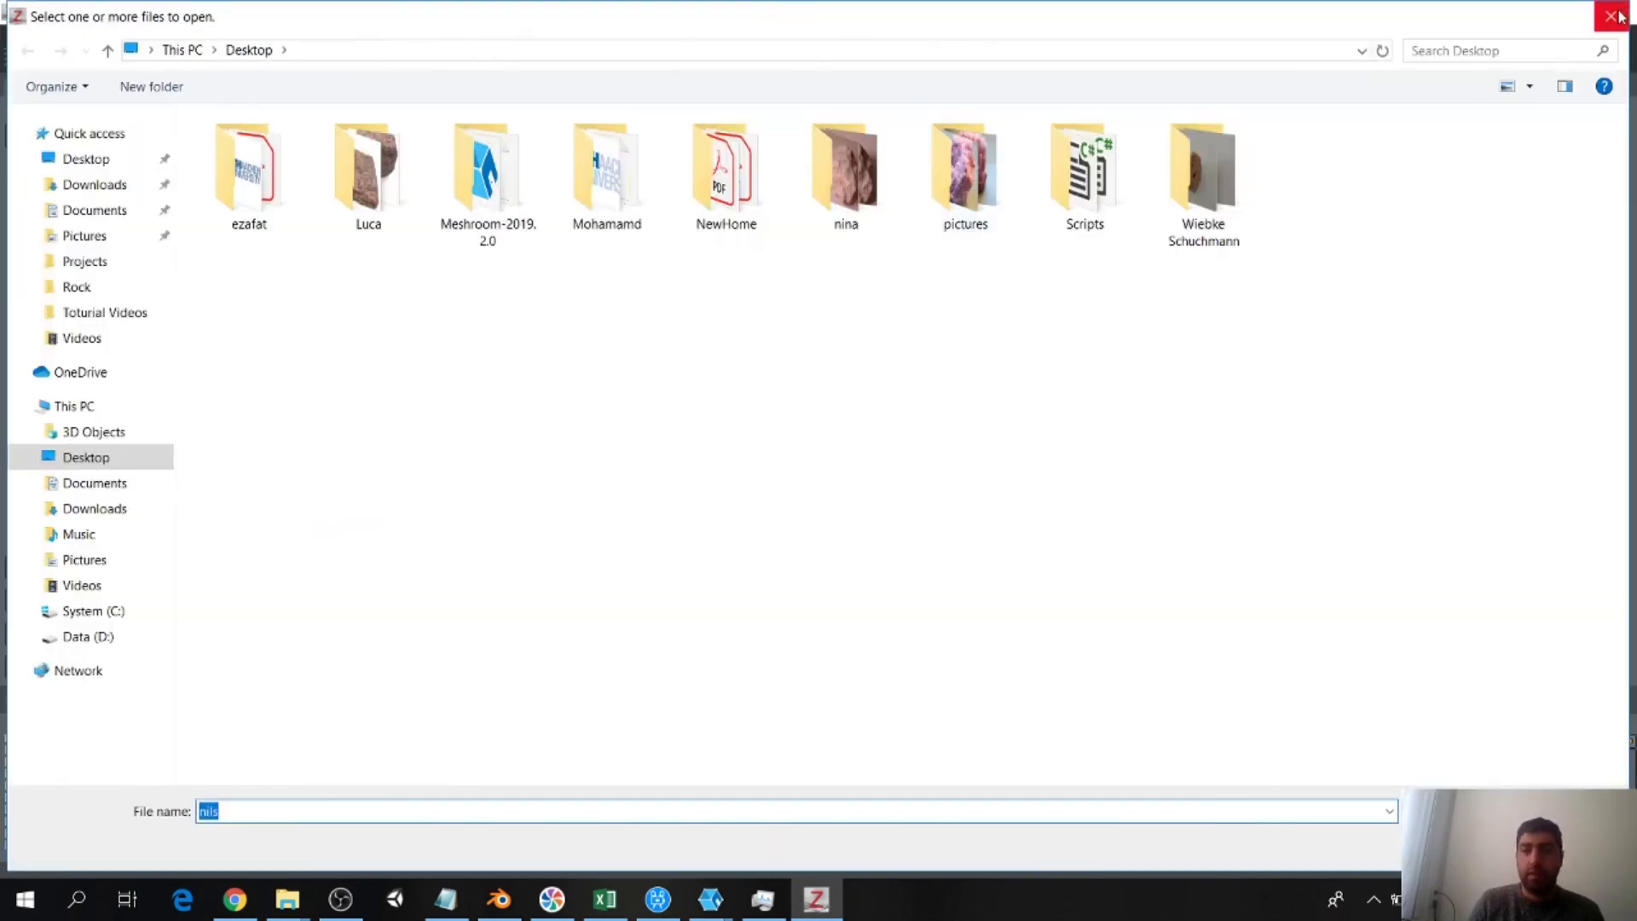
pyautogui.click(1621, 16)
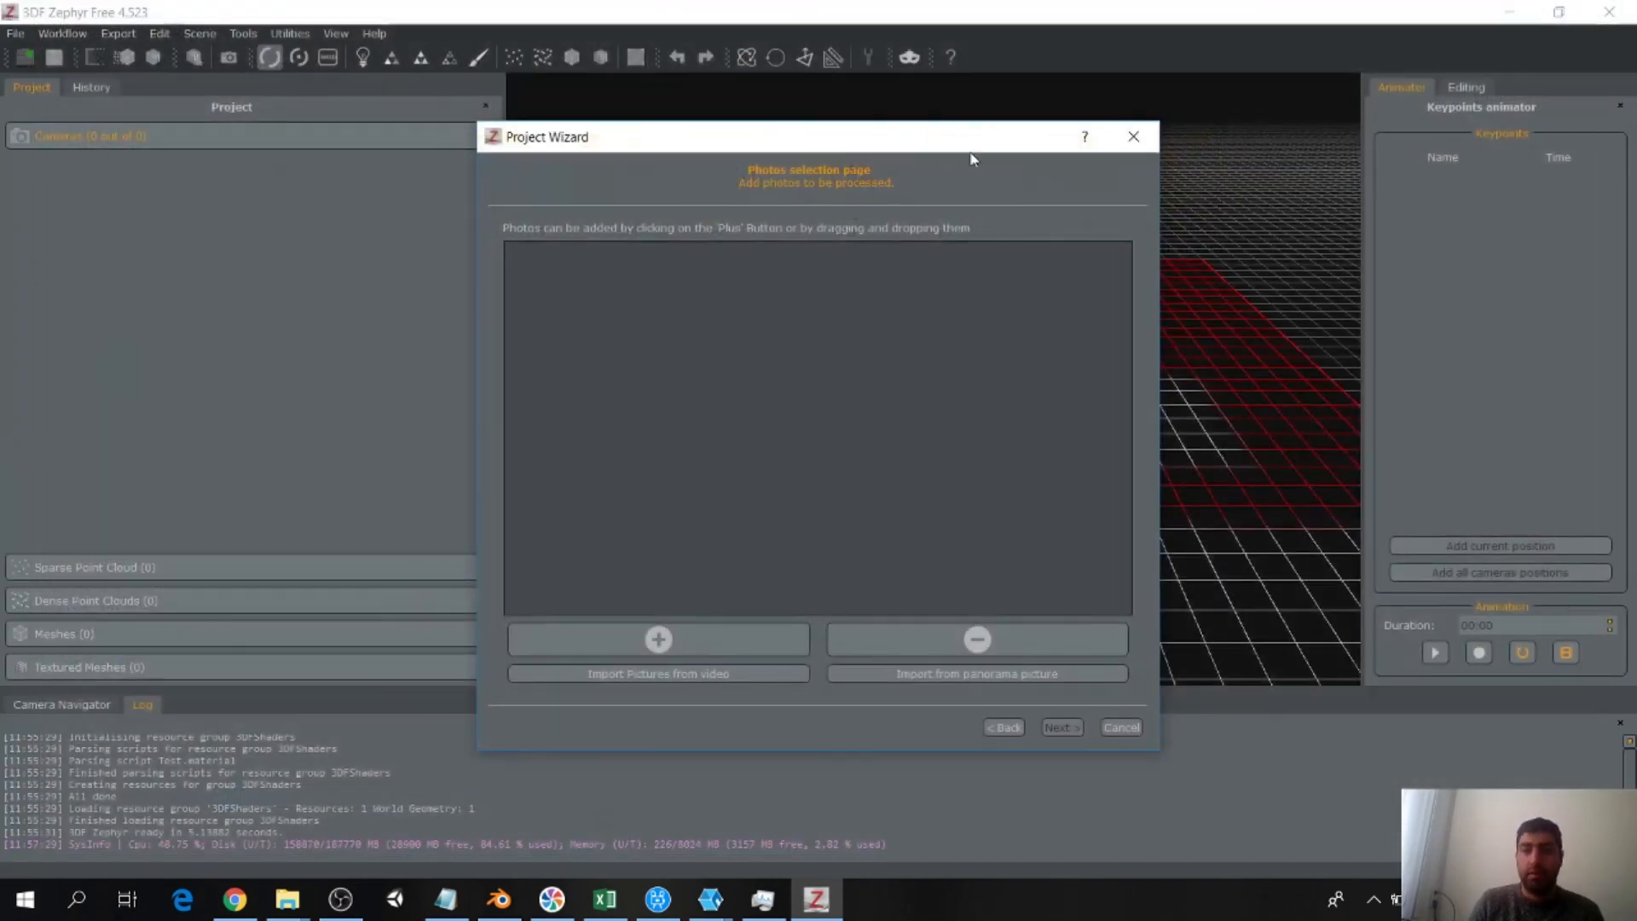
pyautogui.click(1101, 730)
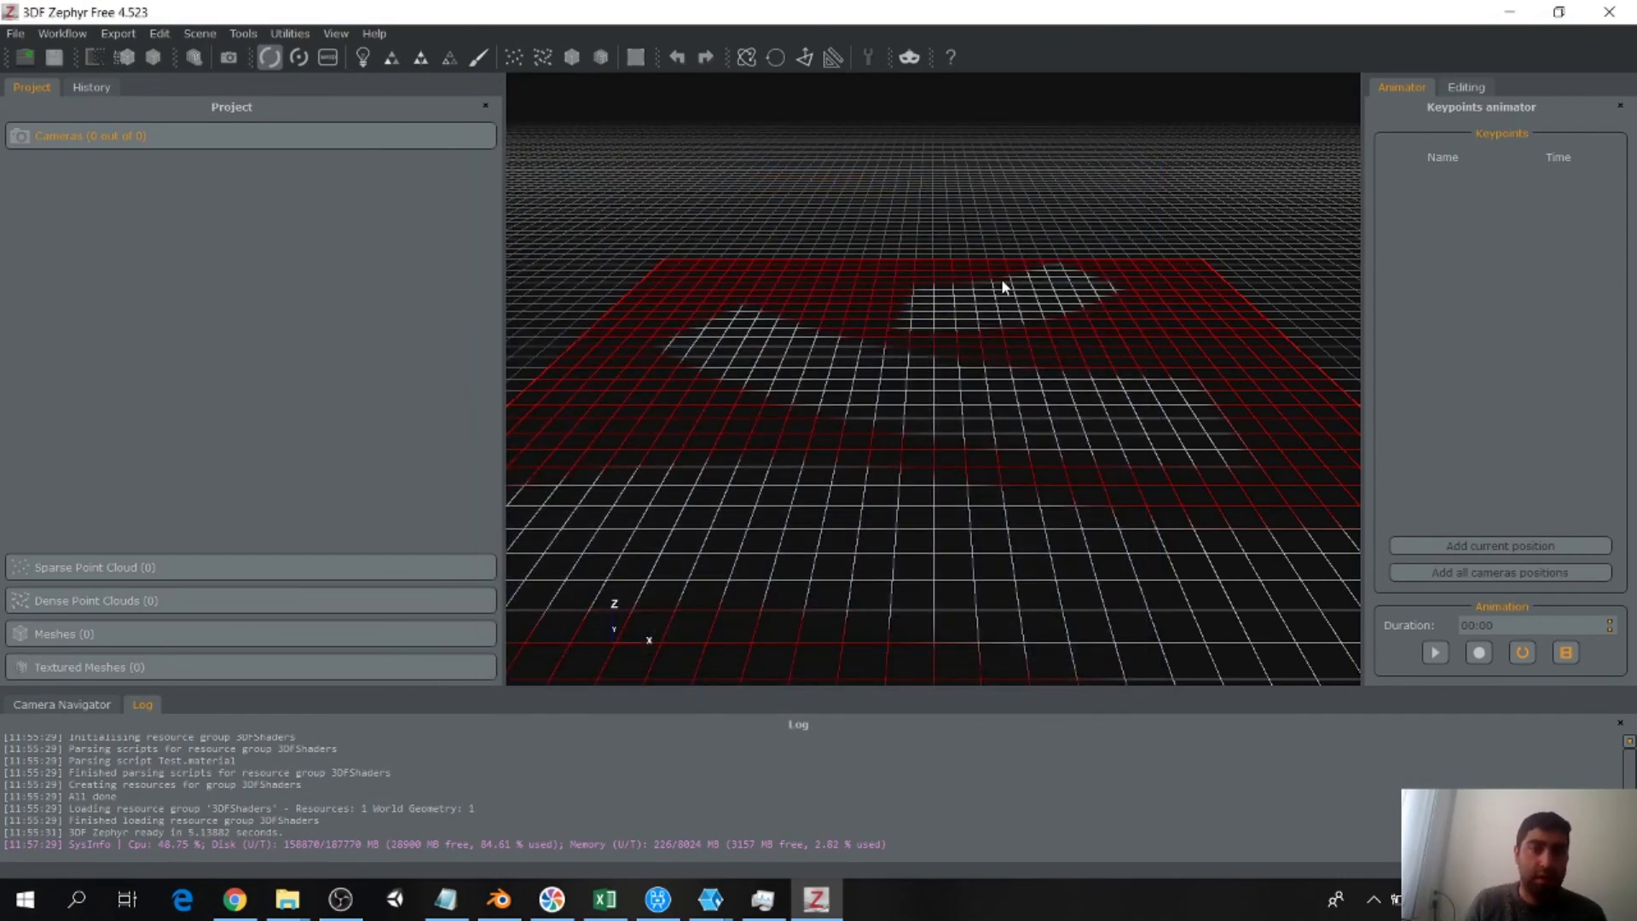